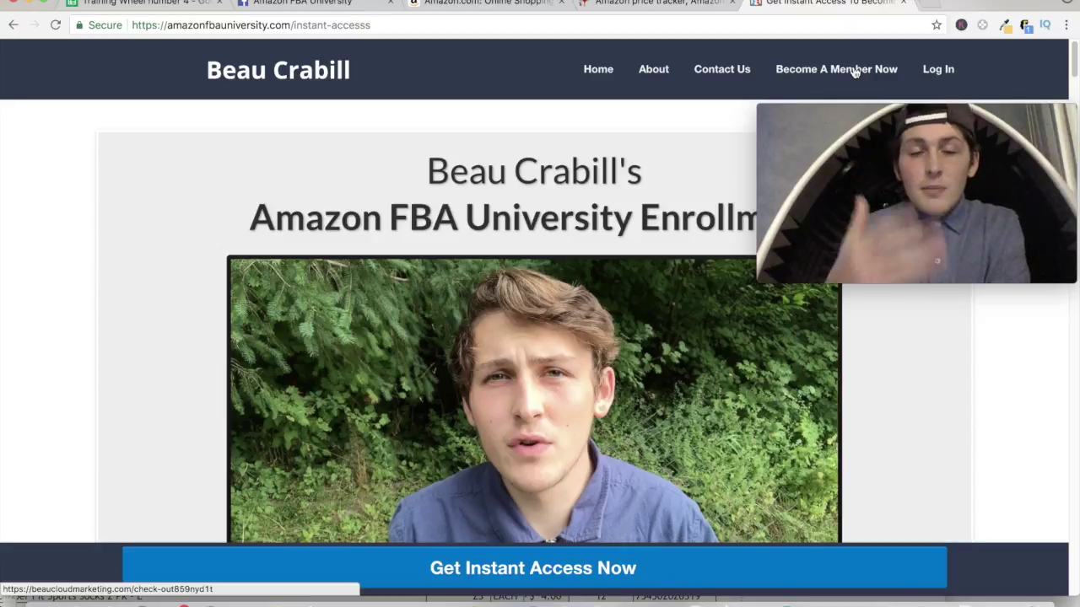
# Step: Close the enrollment page and copy the first ASIN, B00IYA2YRK, from the Training Wheel number 4 spreadsheet
pyautogui.click(902, 3)
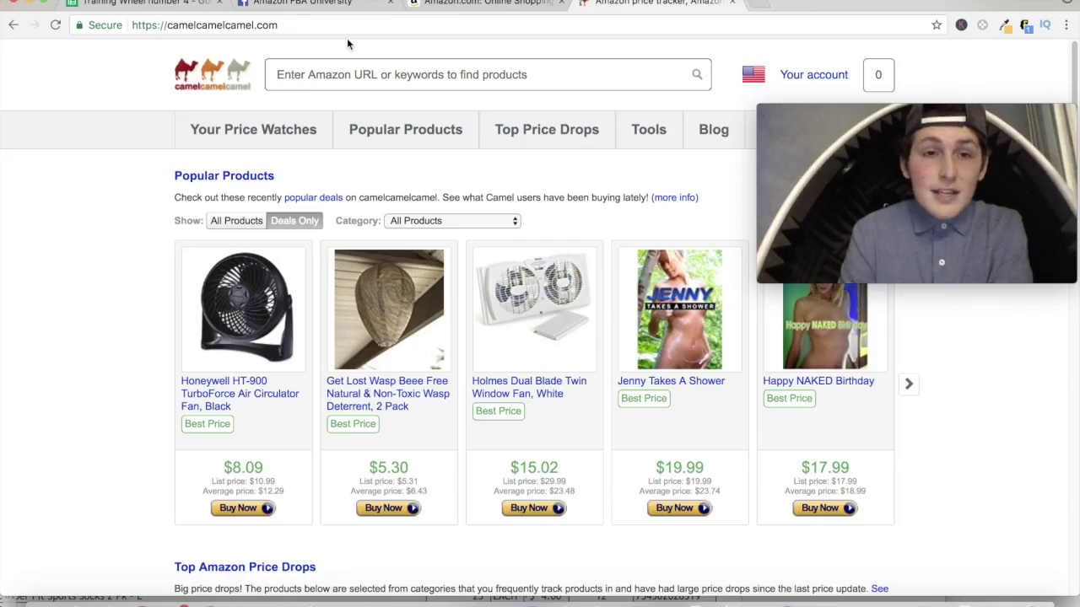
pyautogui.click(135, 4)
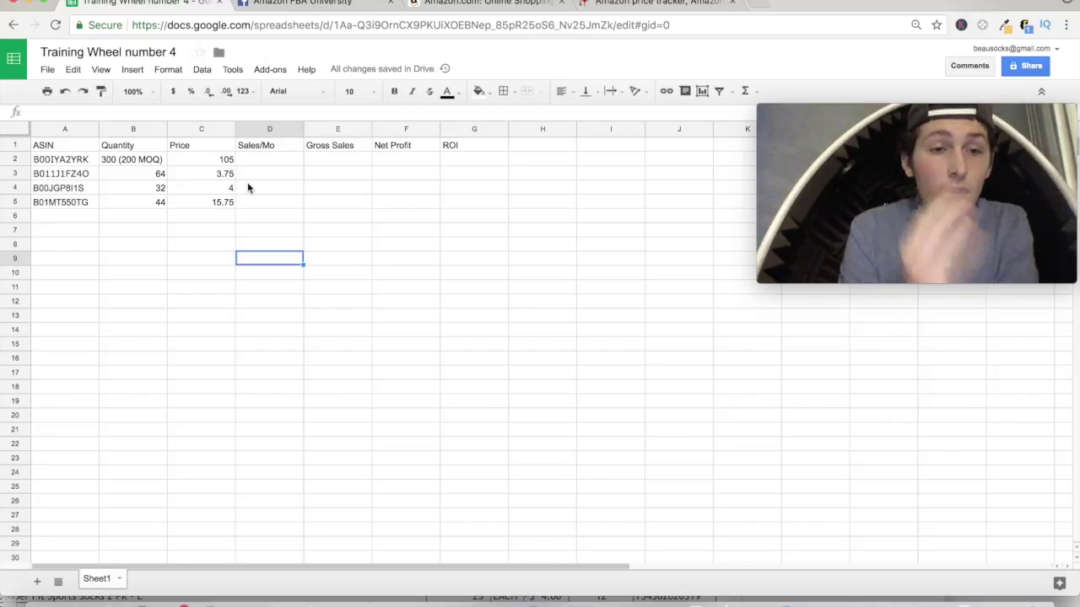
pyautogui.doubleClick(55, 165)
pyautogui.hotkey('ctrl', 'c')
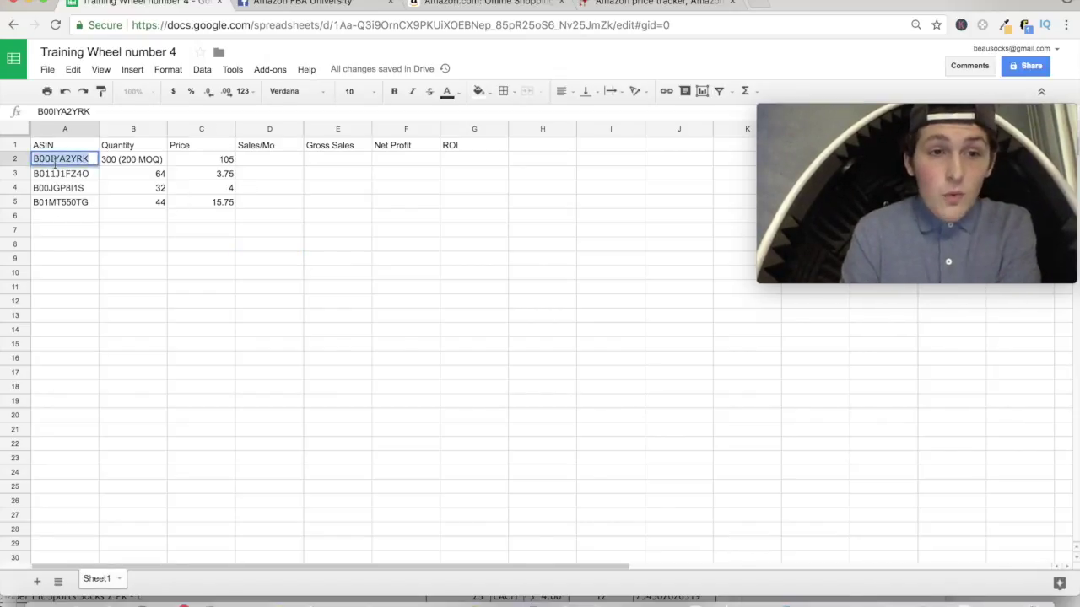
pyautogui.click(141, 175)
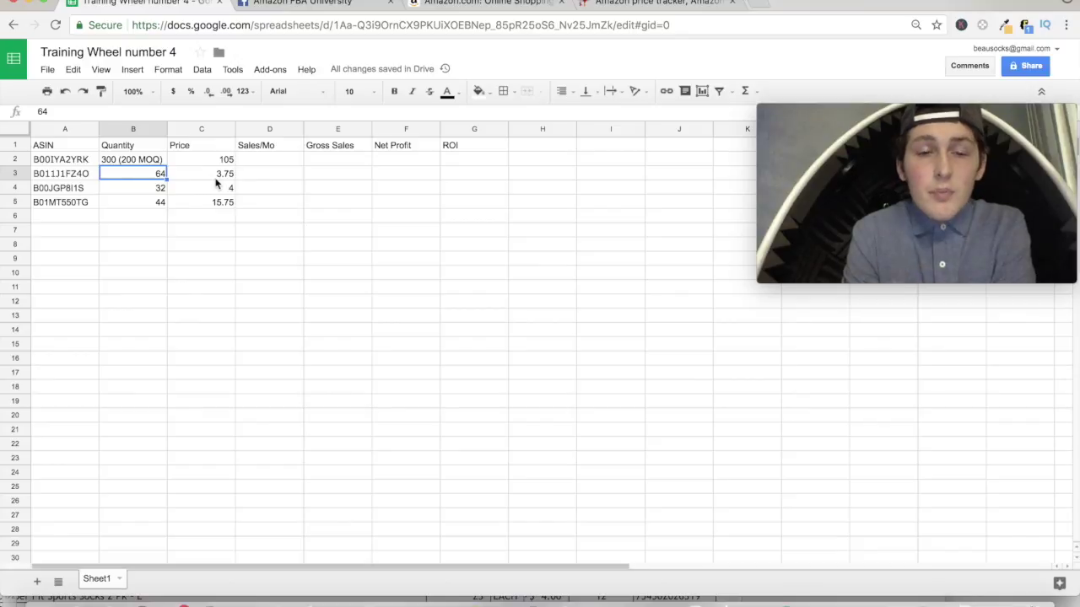
pyautogui.click(76, 174)
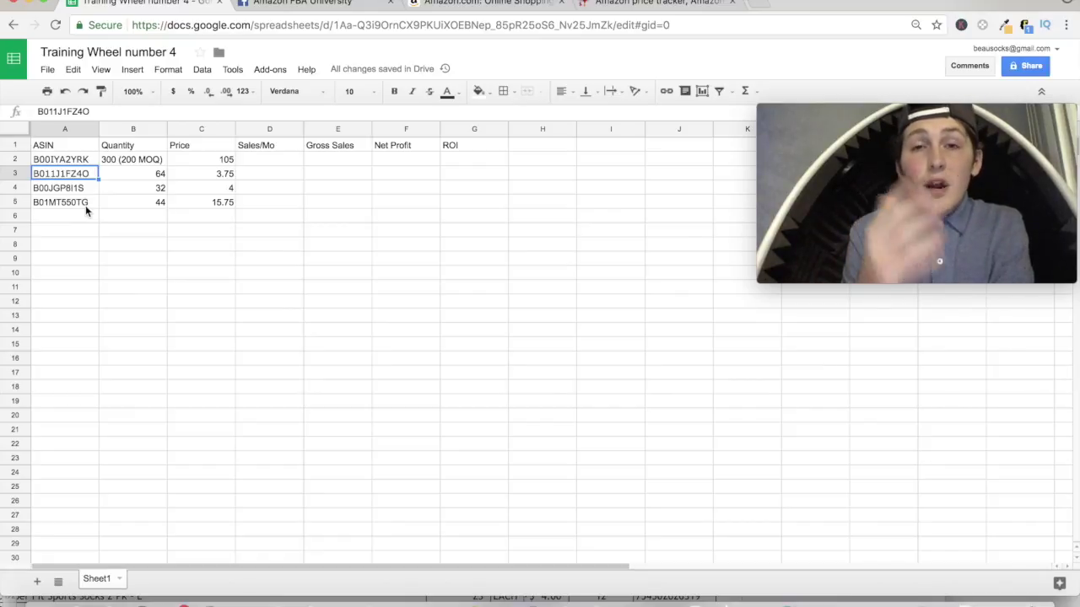
pyautogui.click(76, 160)
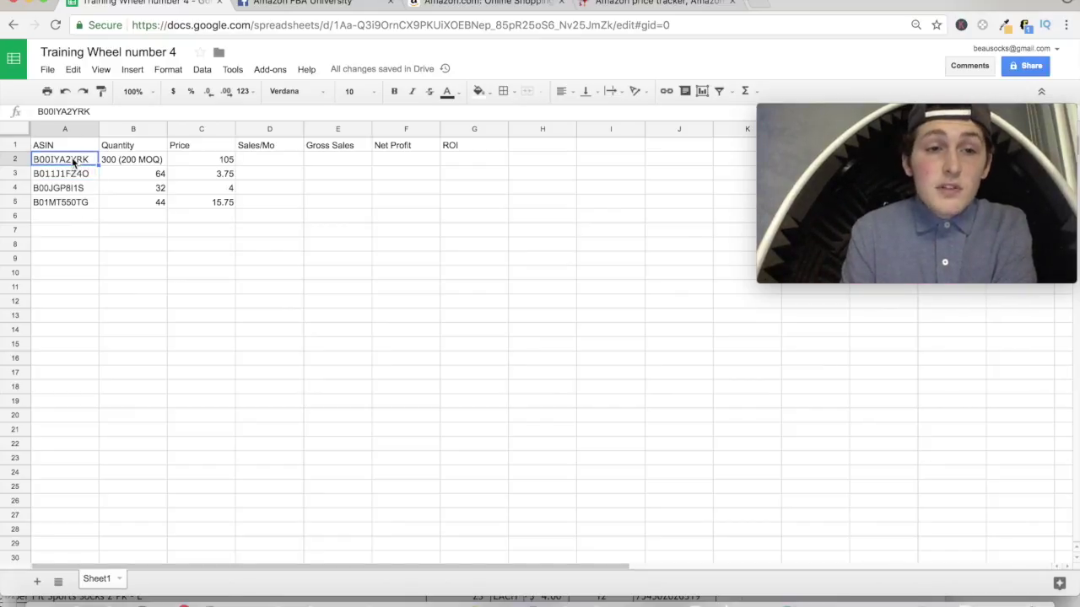
# Step: Search Amazon for B00IYA2YRK in a new browser tab and open the Beats Solo2 Wired On-Ear Headphone listing
pyautogui.click(756, 4)
pyautogui.write('am')
pyautogui.press('Return')
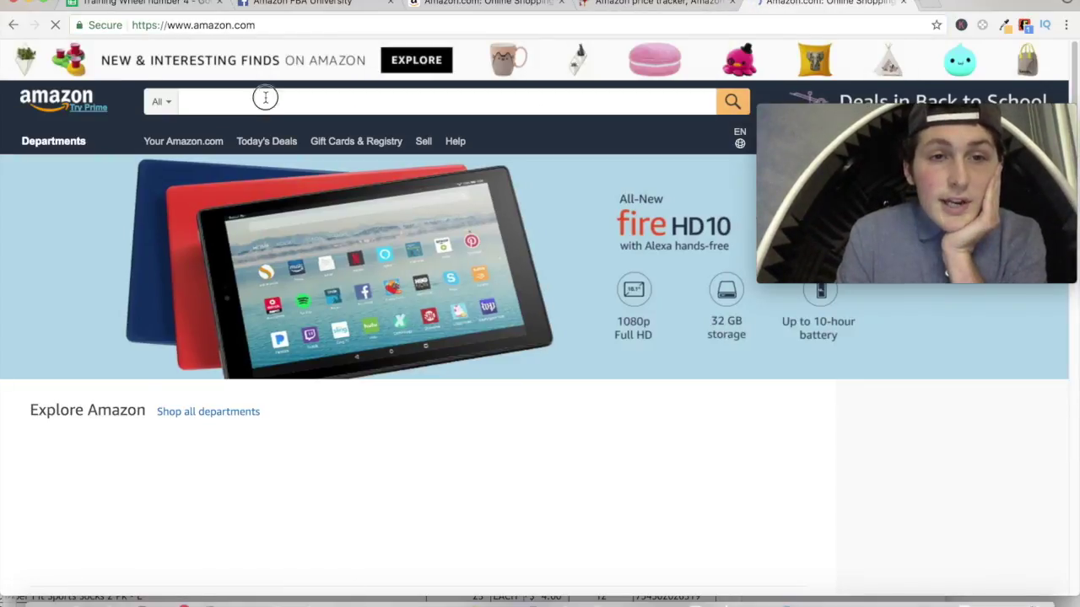
pyautogui.click(265, 97)
pyautogui.hotkey('ctrl', 'v')
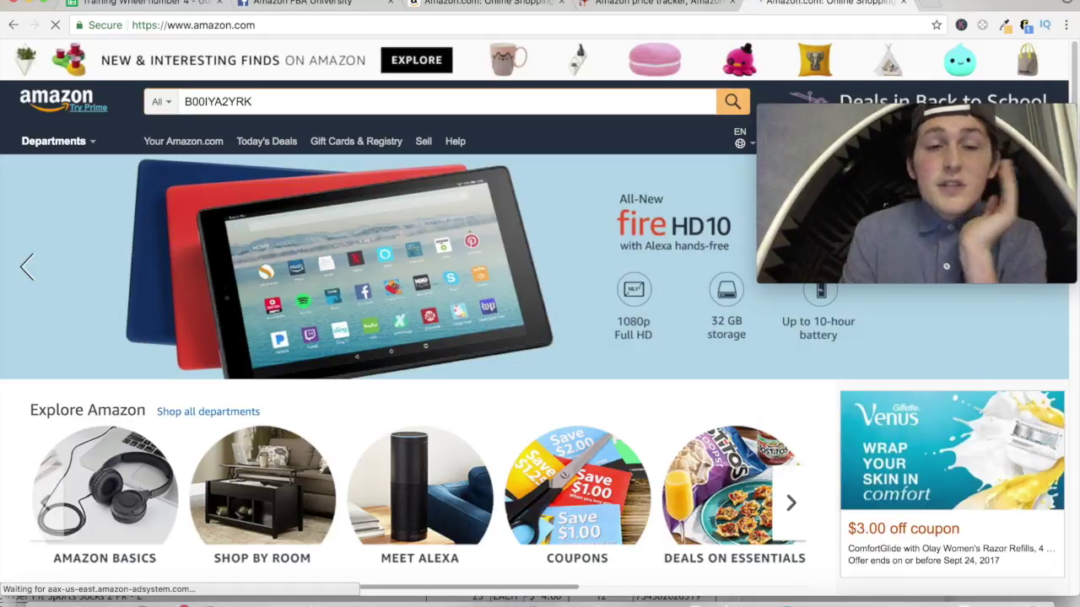
pyautogui.press('Return')
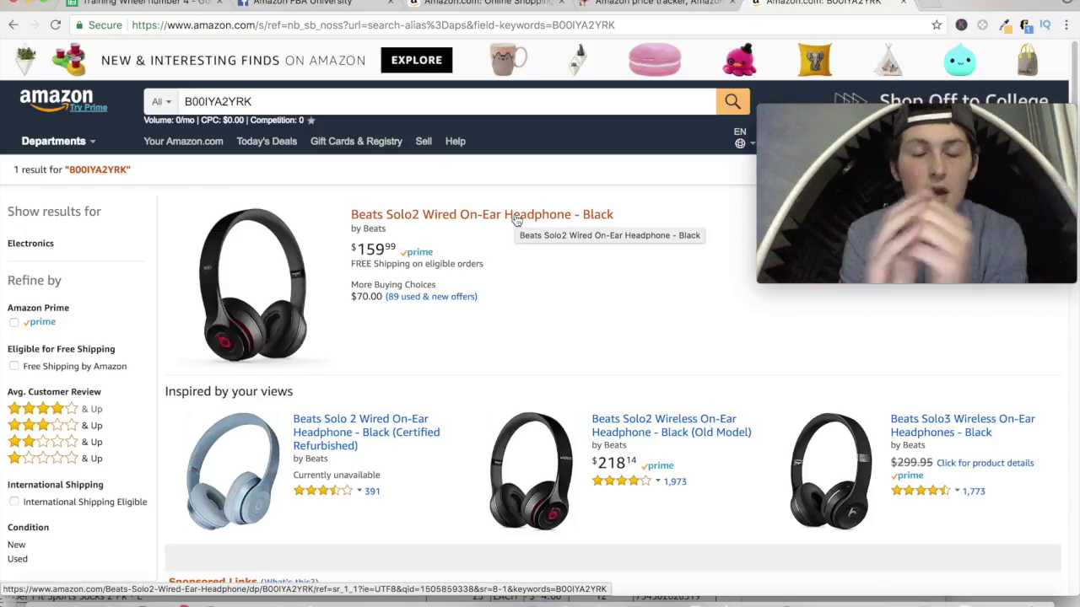
pyautogui.moveTo(951, 114); pyautogui.dragTo(940, 2)
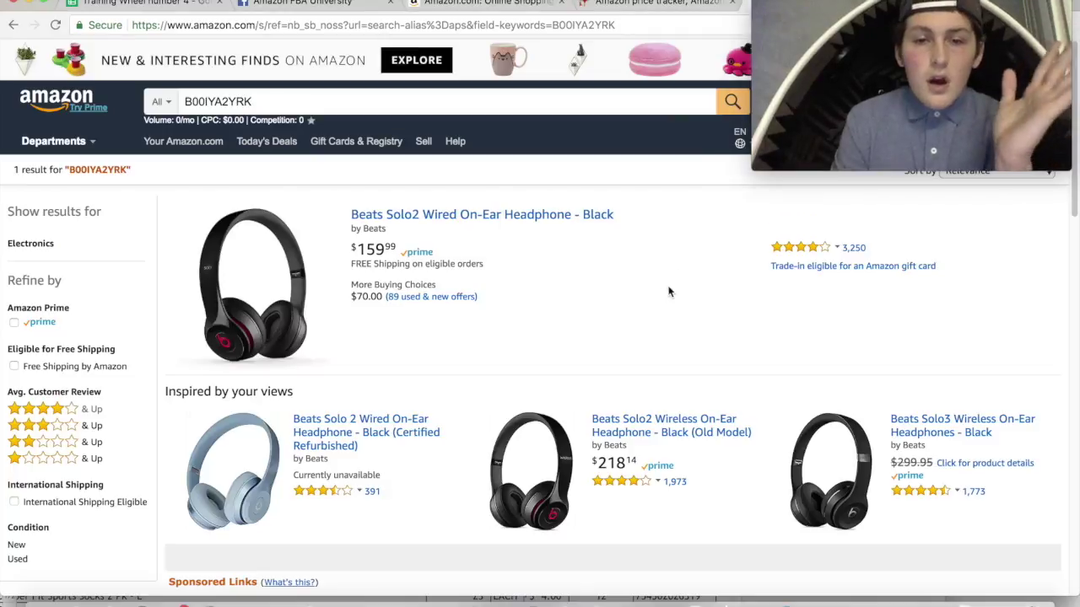
pyautogui.click(553, 216)
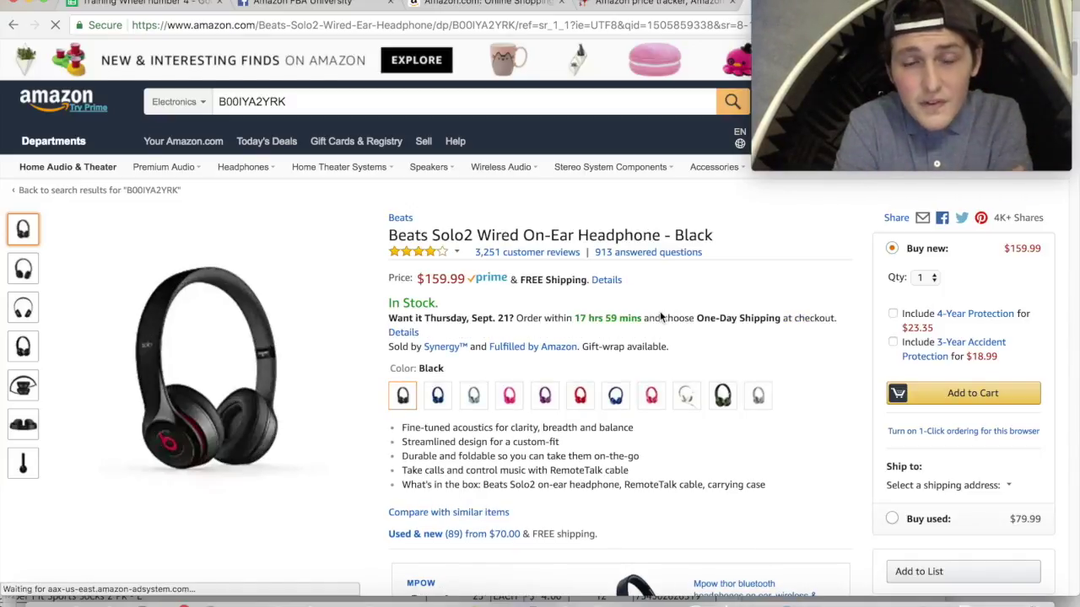
# Step: Check the first product's cost in the spreadsheet against its Amazon listing
pyautogui.click(155, 3)
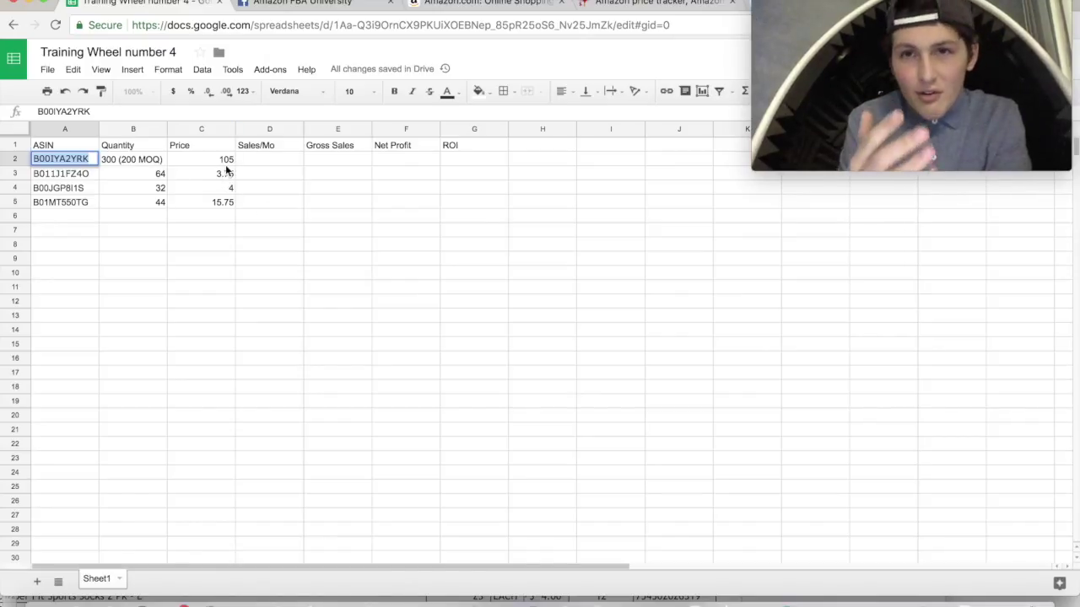
pyautogui.moveTo(867, 10); pyautogui.dragTo(888, 30)
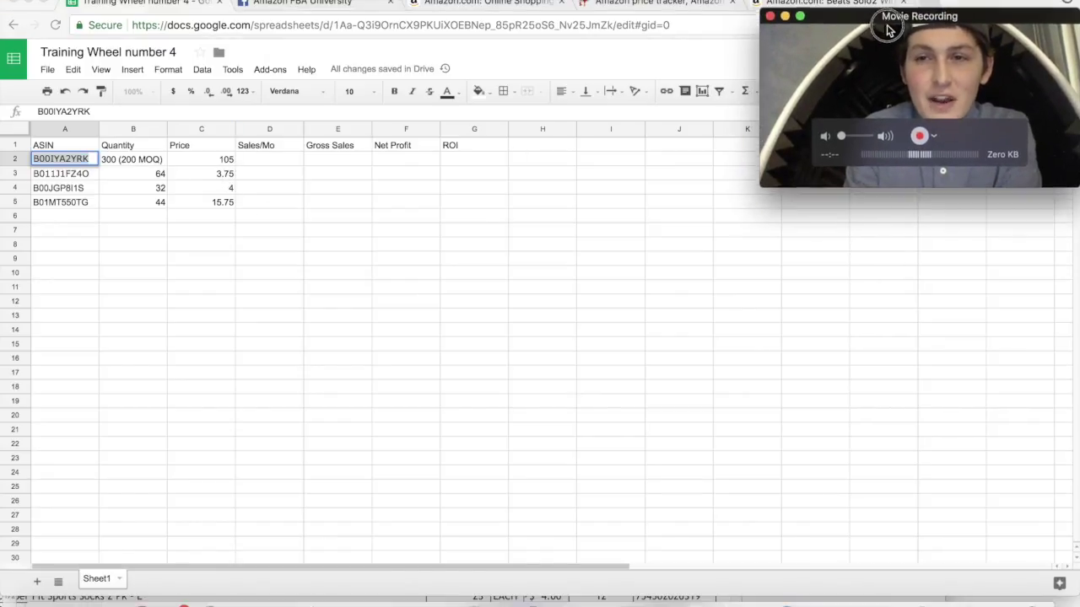
pyautogui.click(824, 4)
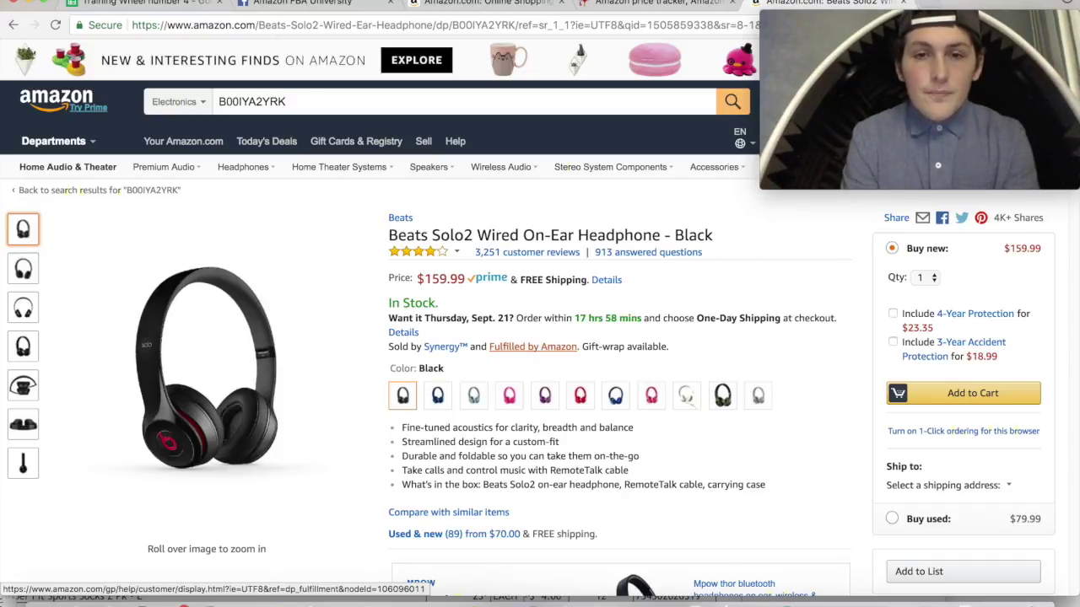
# Step: Find the word "rank" on the headphone listing to read its Best Sellers Rank
pyautogui.write('rank')
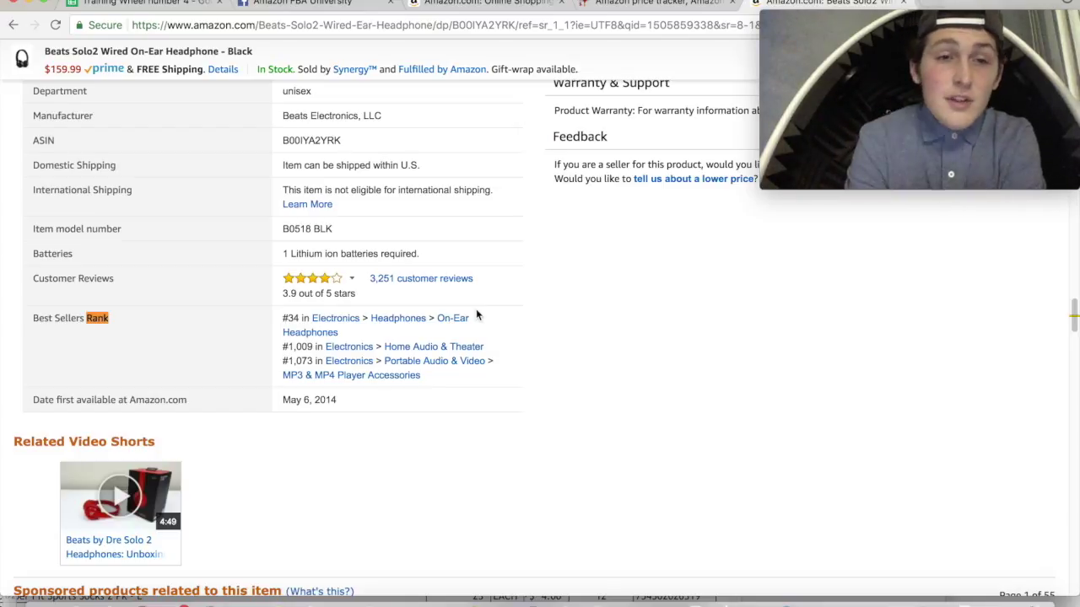
pyautogui.scroll(2, 476, 314)
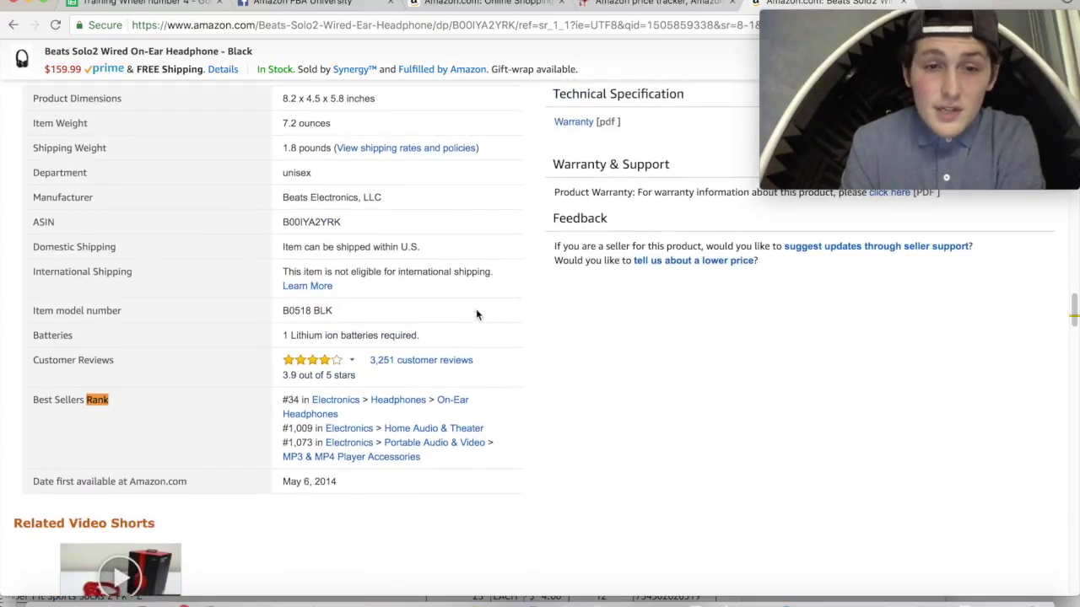
pyautogui.scroll(20, 476, 312)
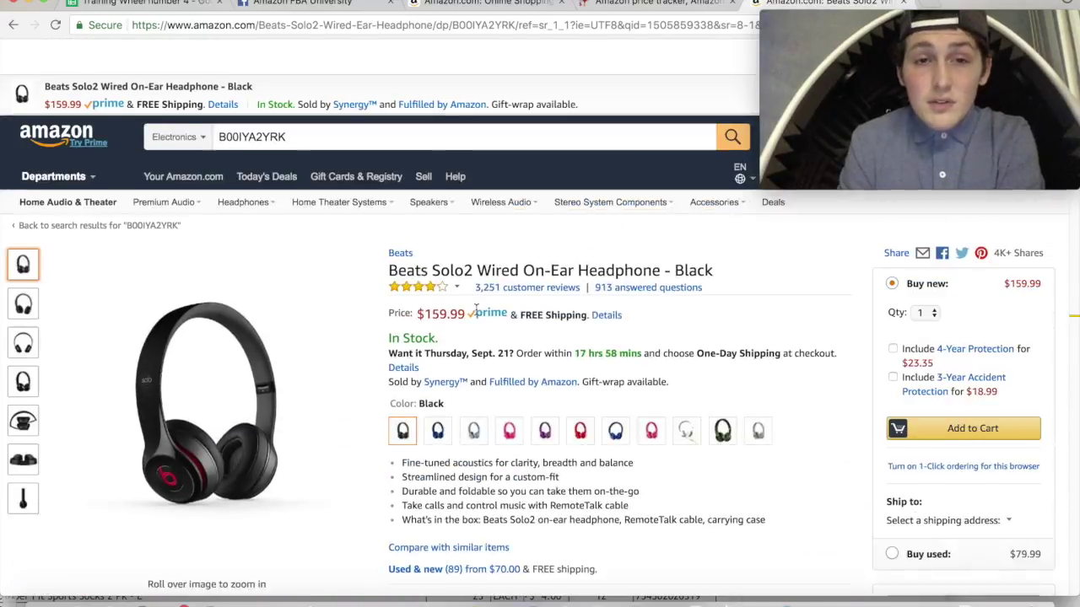
# Step: Add 30 of the black Beats Solo2 headphones to the cart without the 4-year protection plan
pyautogui.moveTo(932, 17)
pyautogui.moveTo(932, 16); pyautogui.dragTo(774, 1)
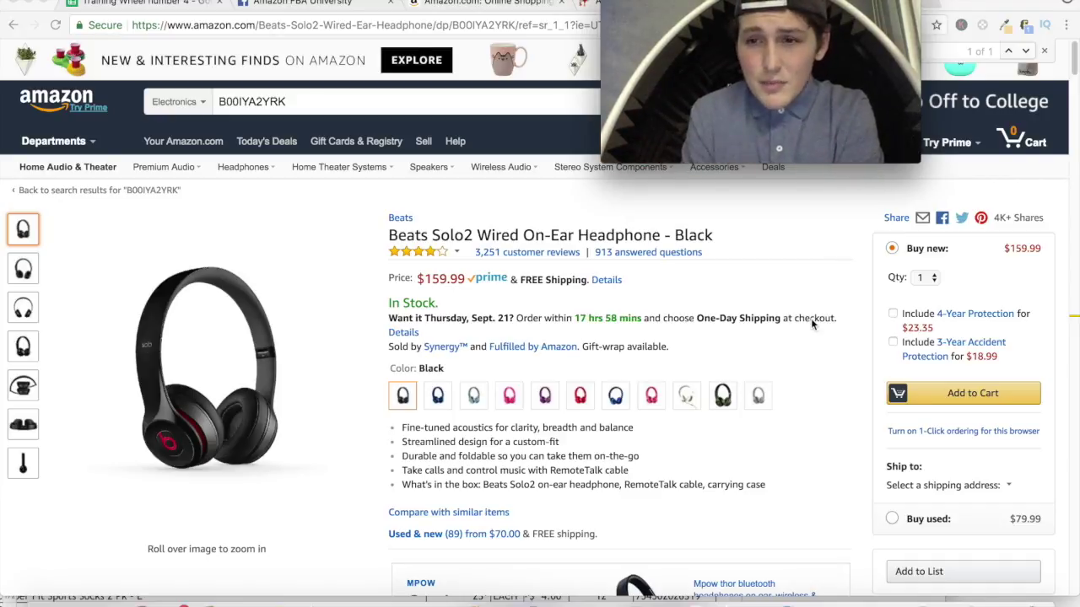
pyautogui.click(924, 280)
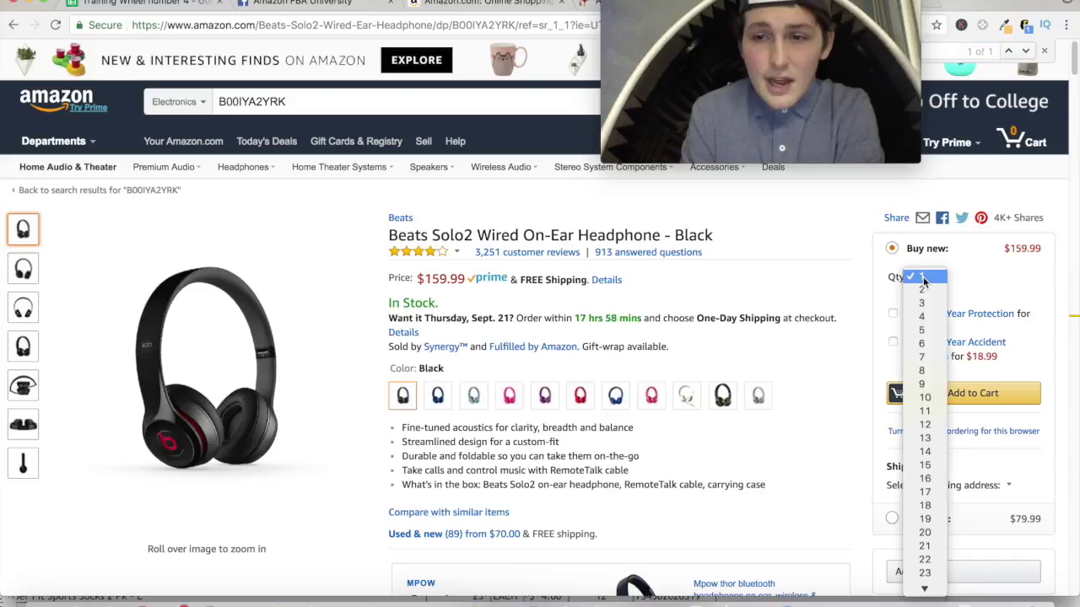
pyautogui.moveTo(923, 589)
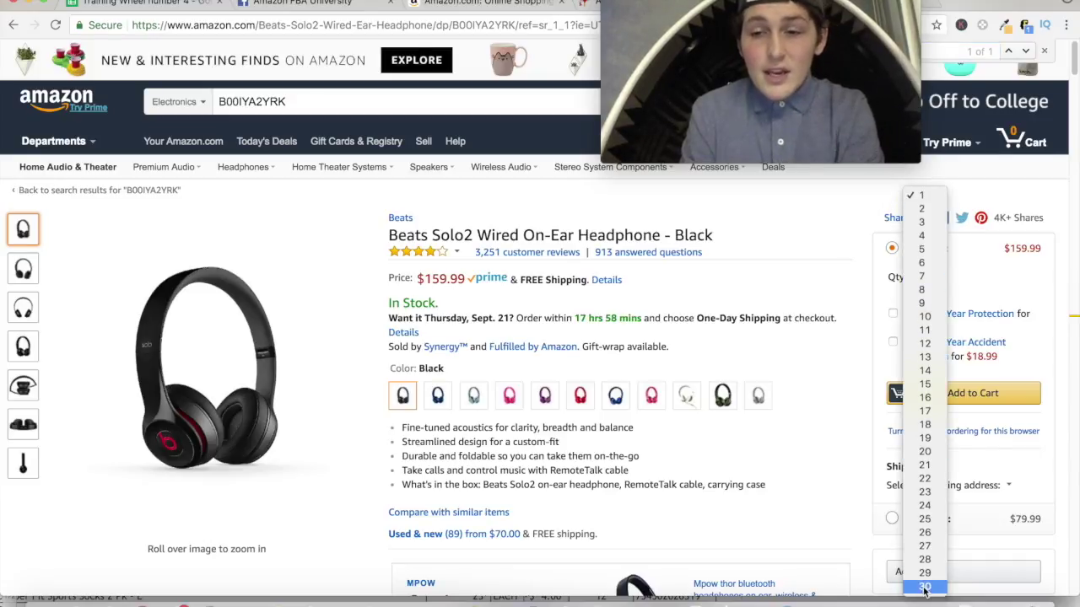
pyautogui.click(923, 588)
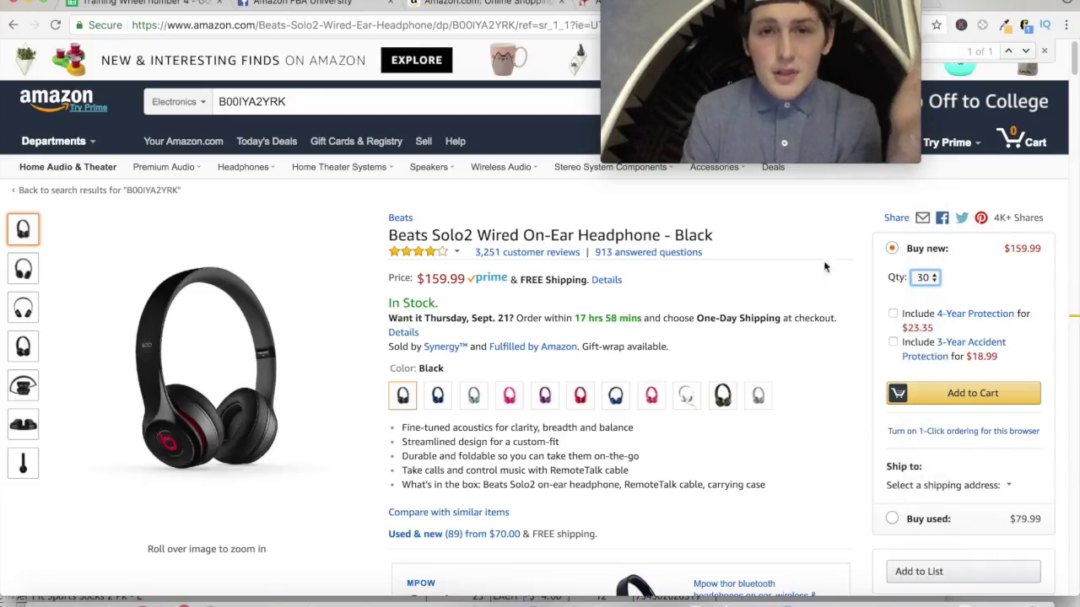
pyautogui.moveTo(839, 4)
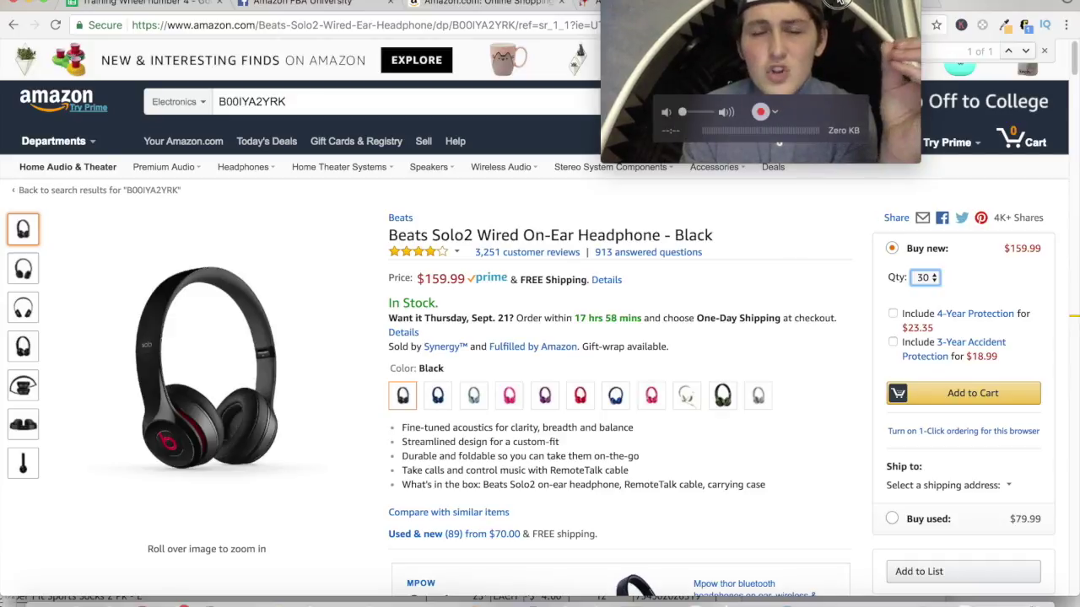
pyautogui.moveTo(839, 4); pyautogui.dragTo(775, 4)
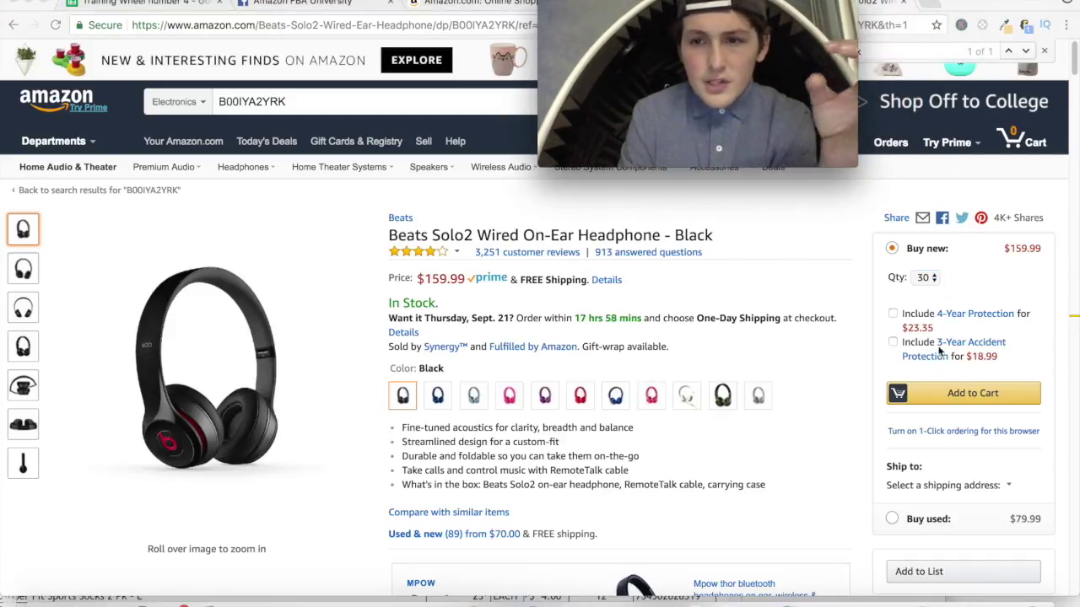
pyautogui.click(943, 397)
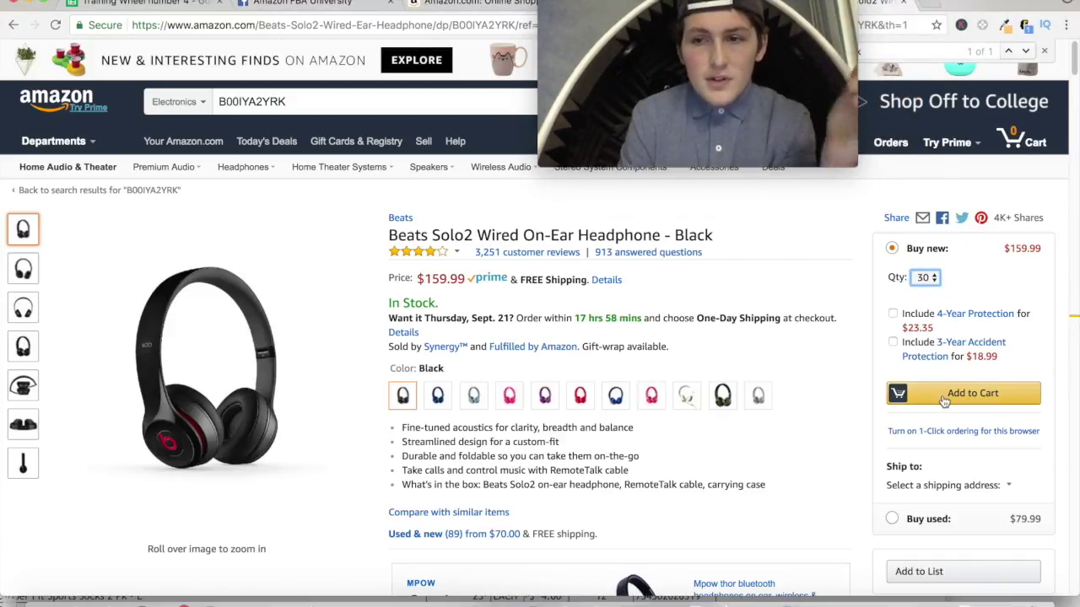
pyautogui.click(955, 395)
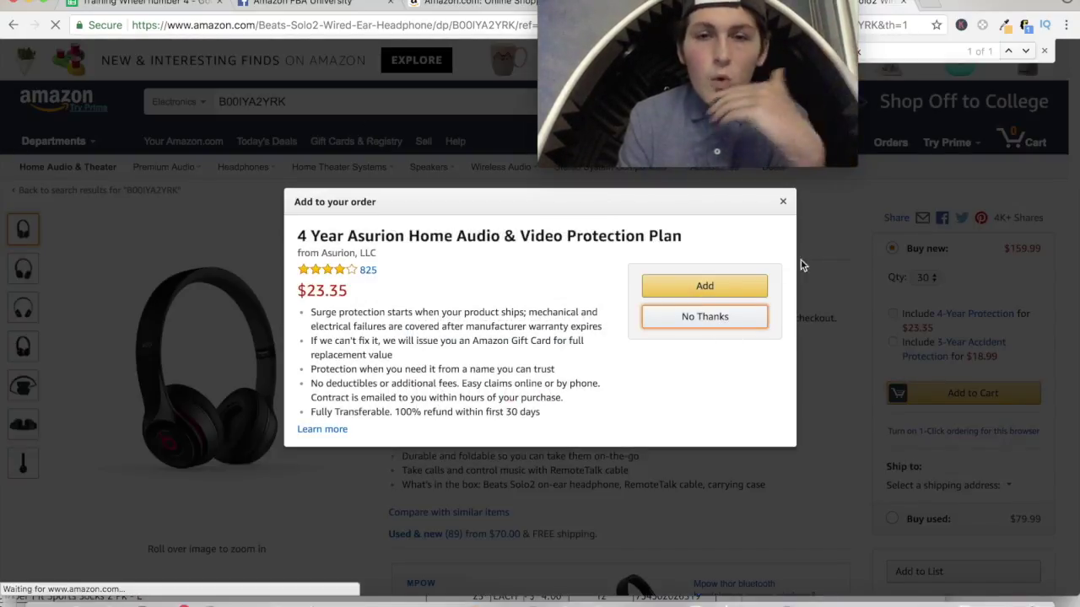
pyautogui.click(784, 203)
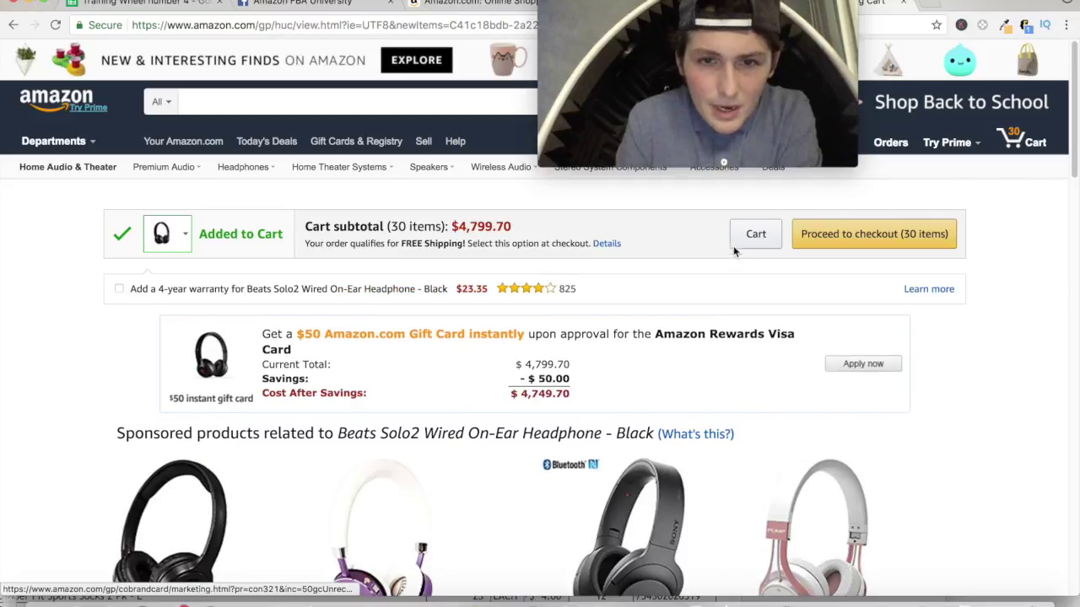
# Step: Open the shopping cart and update the headphone quantity to 999 to test the seller's stock
pyautogui.click(737, 243)
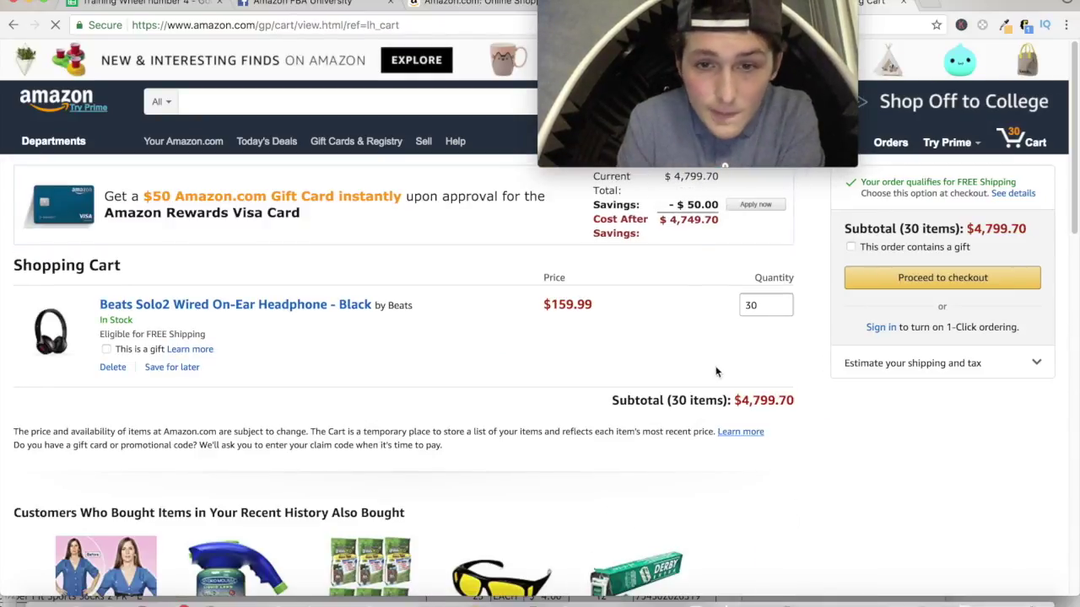
pyautogui.doubleClick(753, 305)
pyautogui.write('999')
pyautogui.click(766, 333)
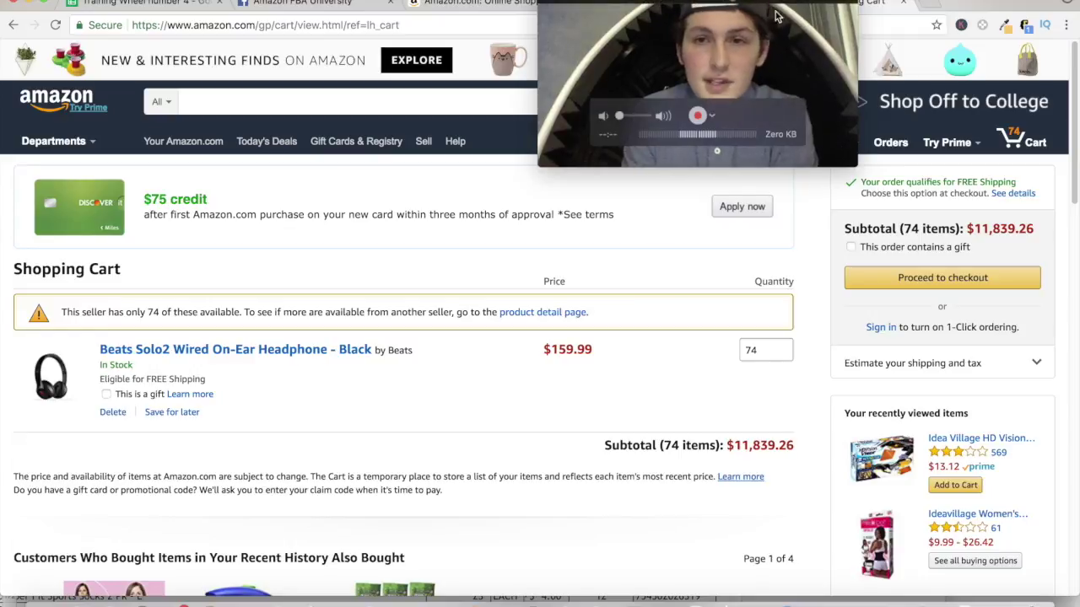
# Step: Reopen the headphone listing from the cart and copy the ASIN from its product information
pyautogui.moveTo(757, 11); pyautogui.dragTo(899, 15)
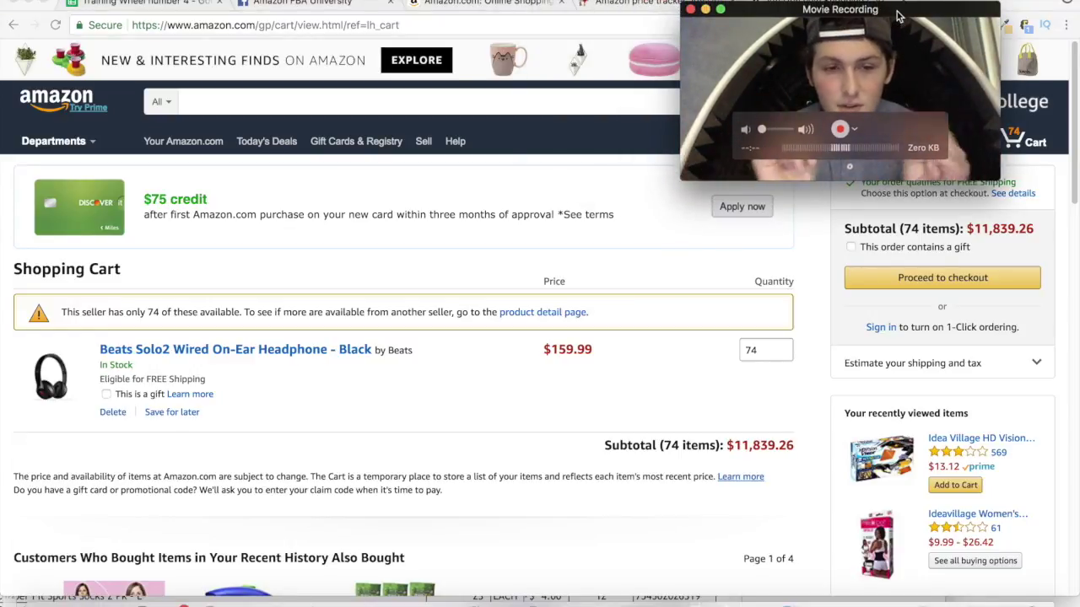
pyautogui.click(327, 351)
pyautogui.scroll(-2, 344, 339)
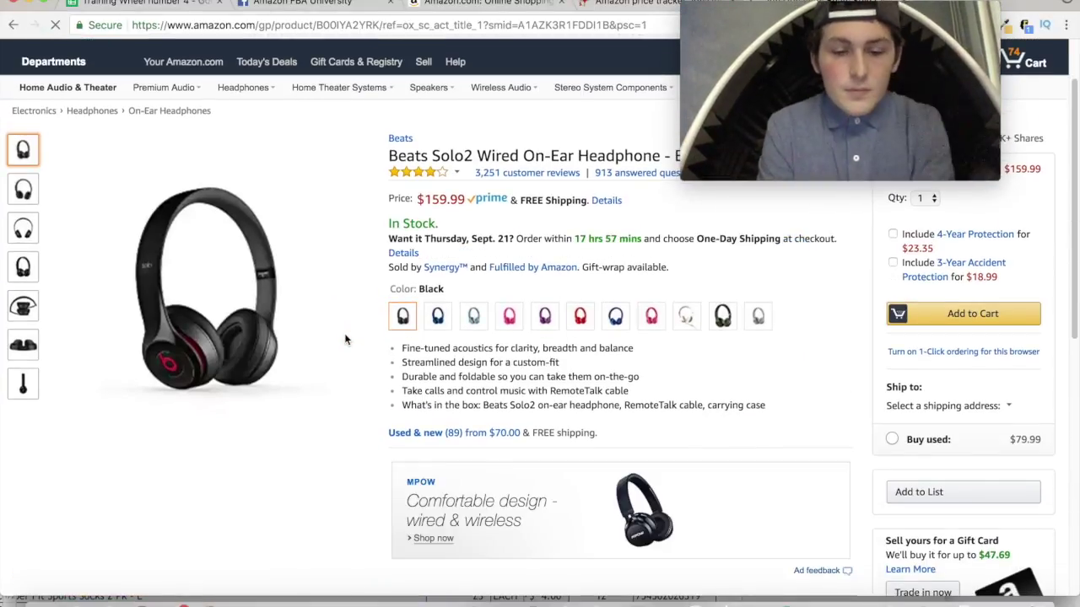
pyautogui.scroll(-5, 344, 339)
pyautogui.scroll(-1, 344, 339)
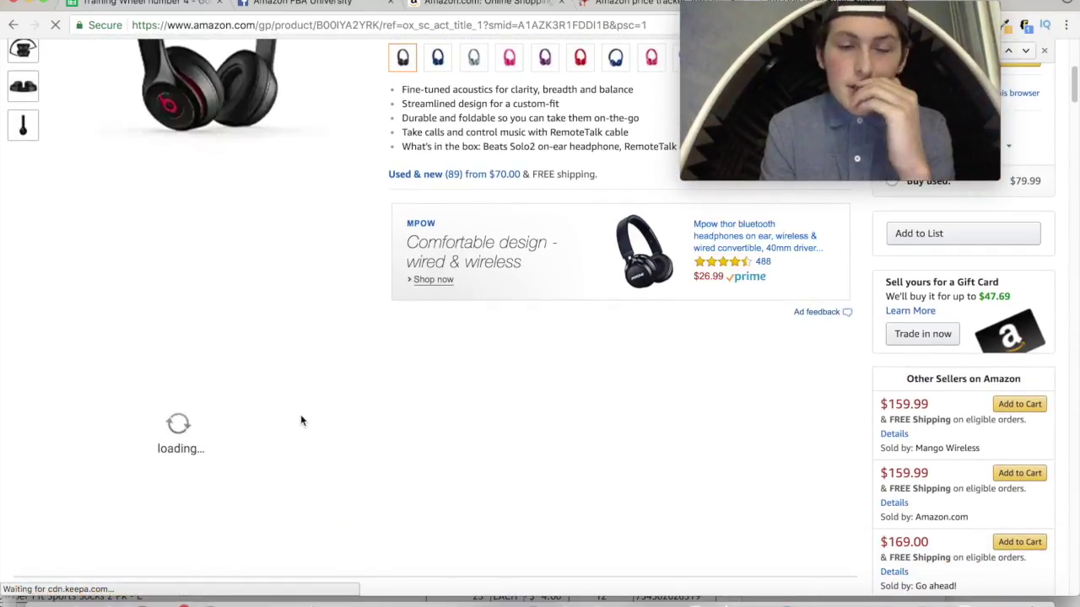
pyautogui.scroll(-15, 301, 418)
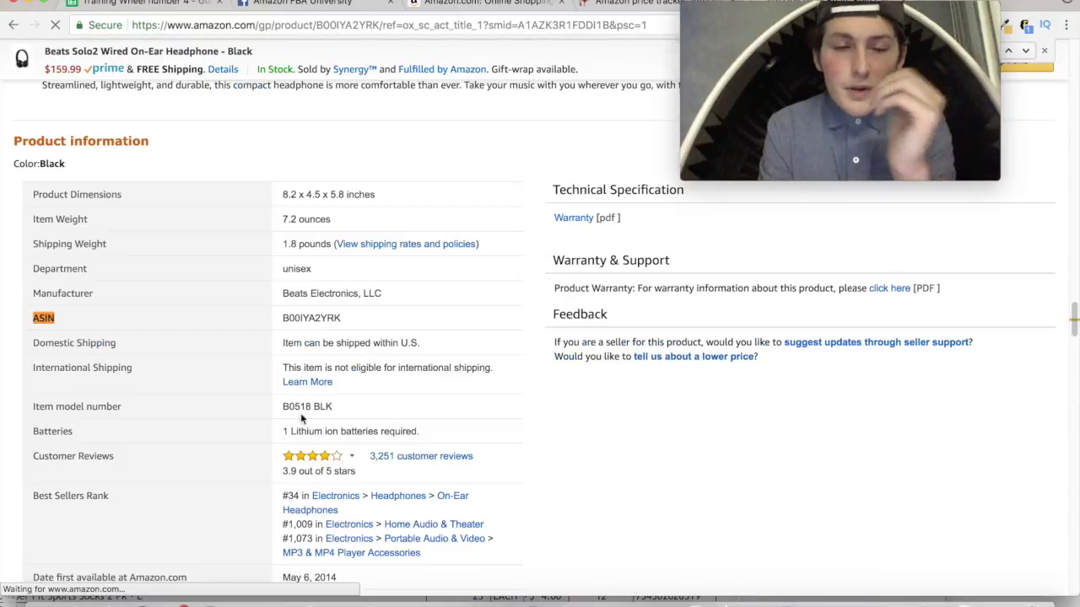
pyautogui.doubleClick(311, 319)
pyautogui.press('super+c')
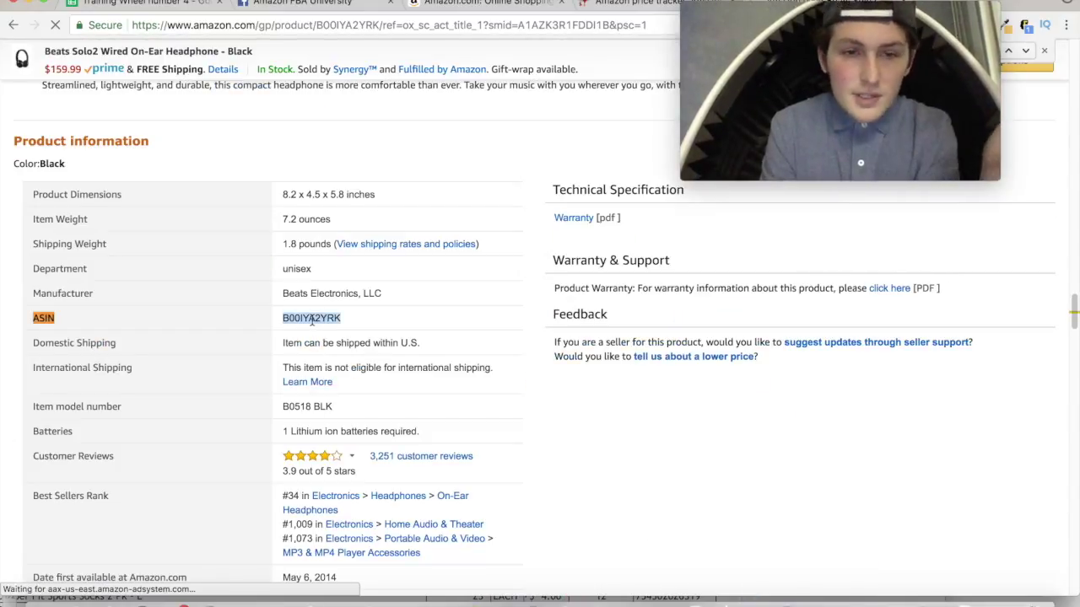
pyautogui.scroll(15, 435, 241)
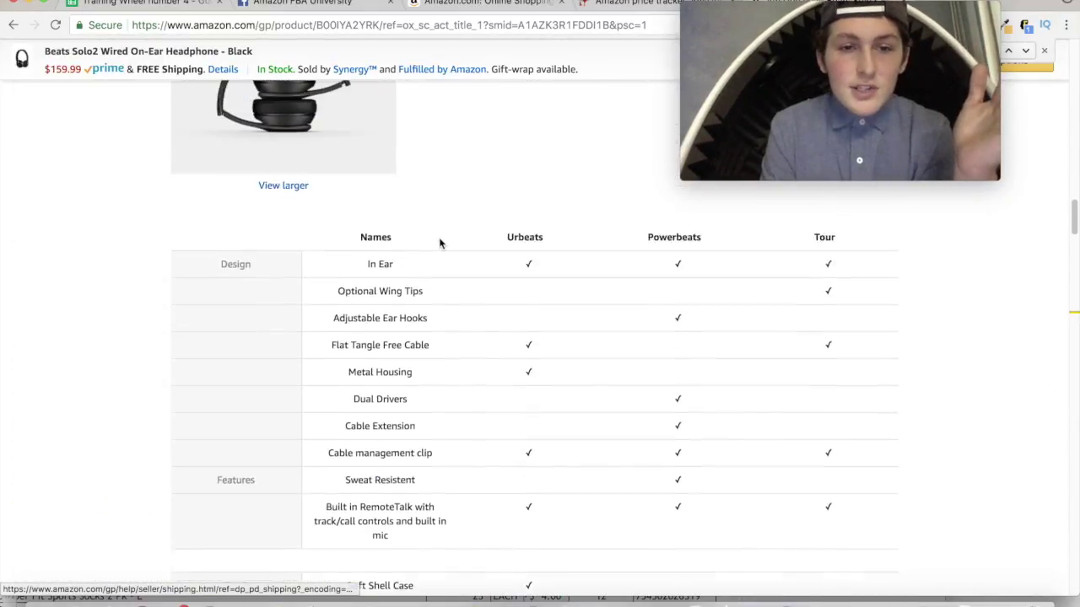
pyautogui.scroll(15, 440, 238)
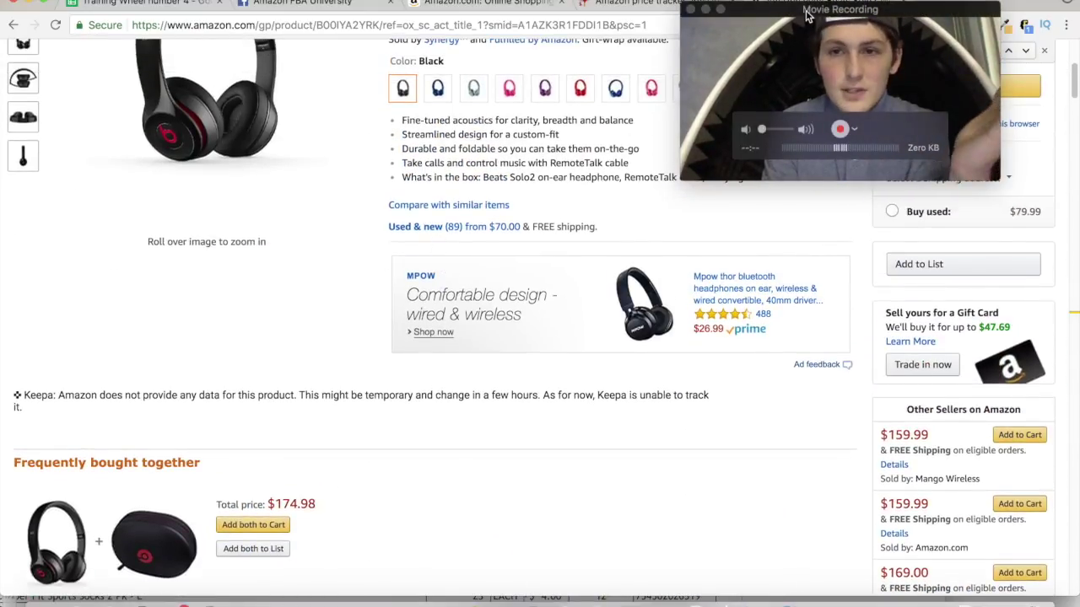
# Step: Search the web for "fba fee calculator" in a new tab and open Amazon Seller Central's FBA Revenue Calculator
pyautogui.moveTo(805, 15); pyautogui.dragTo(828, 55)
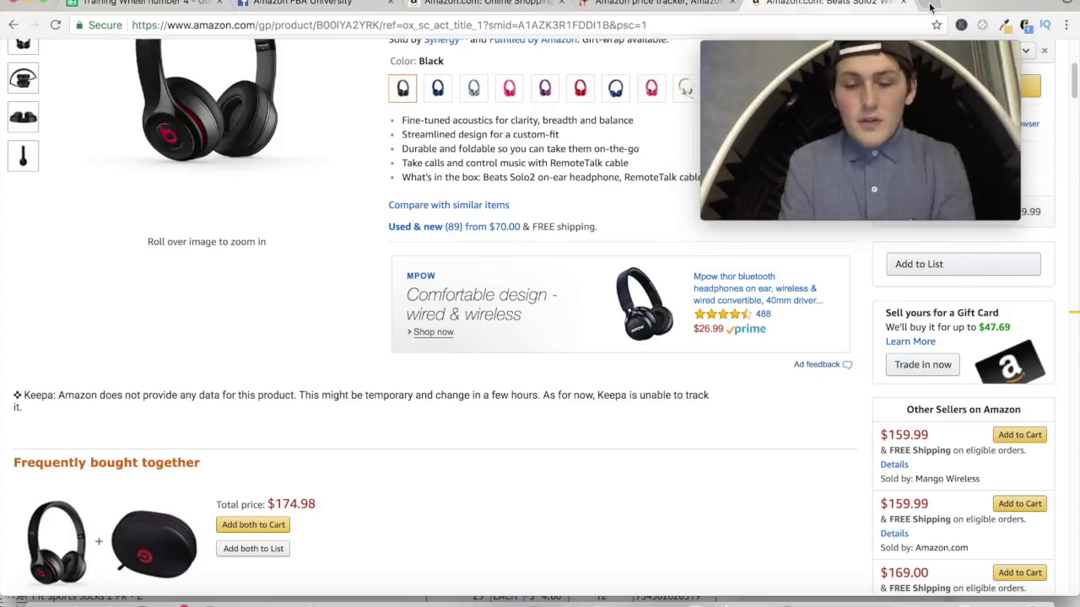
pyautogui.click(939, 10)
pyautogui.write('fba fe')
pyautogui.press('Return')
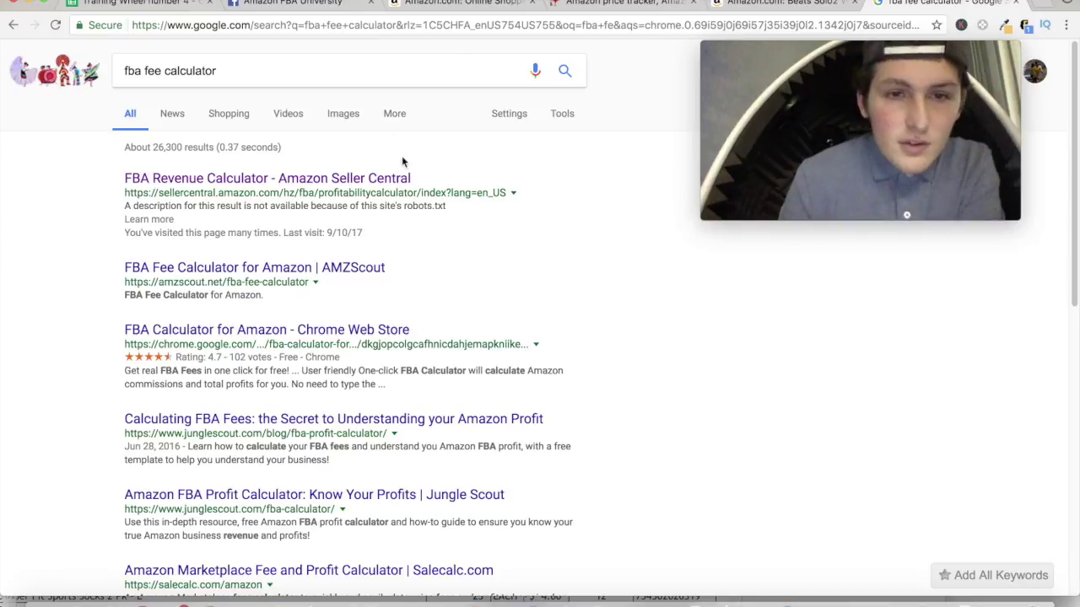
pyautogui.click(312, 179)
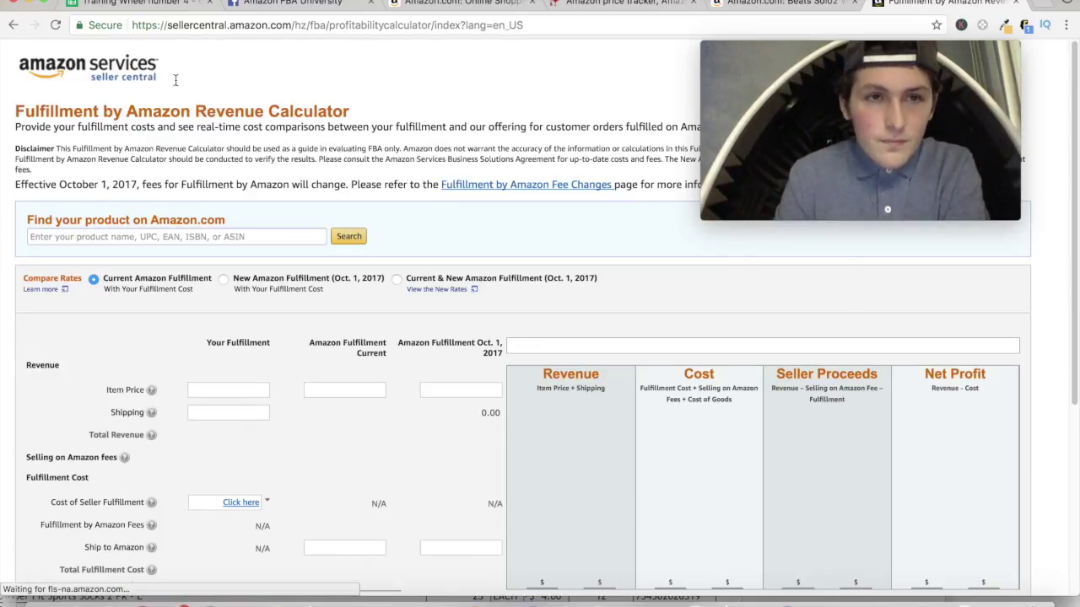
# Step: Look up the Beats Solo2 headphones in the revenue calculator using the copied ASIN
pyautogui.click(255, 241)
pyautogui.press('super+v')
pyautogui.click(357, 241)
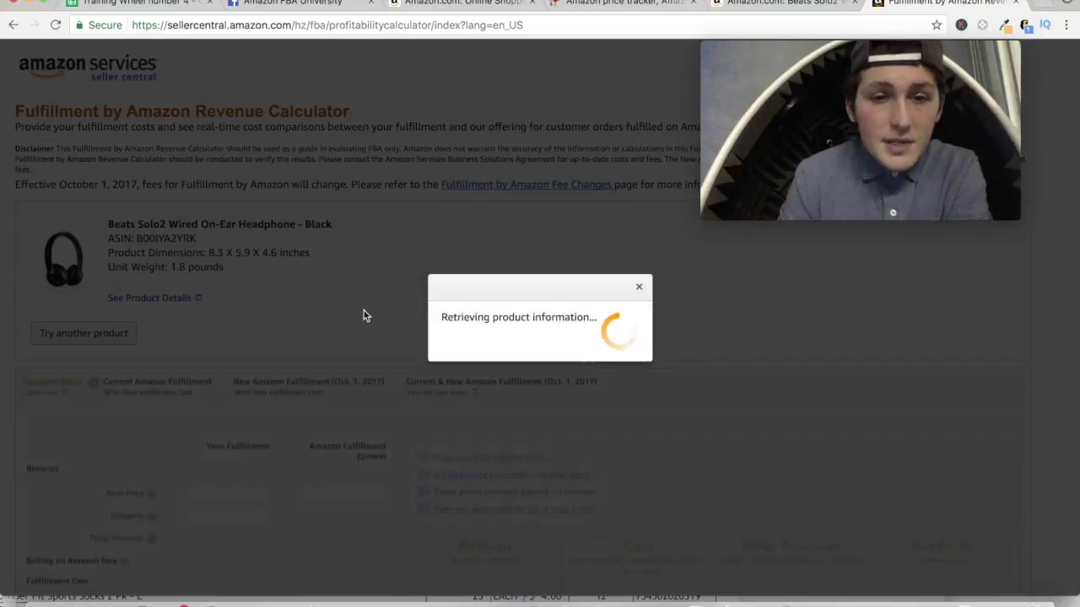
pyautogui.scroll(-2, 362, 310)
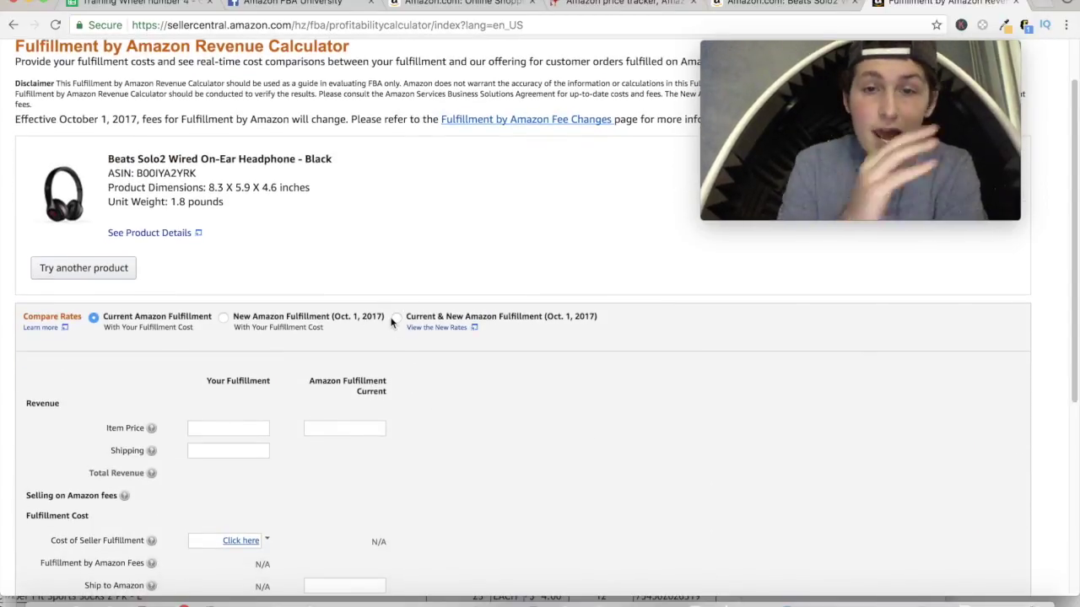
# Step: Calculate the headphones' profitability under current and new Amazon fulfillment rates with an item price of 159.99 and a product cost of 105
pyautogui.click(397, 318)
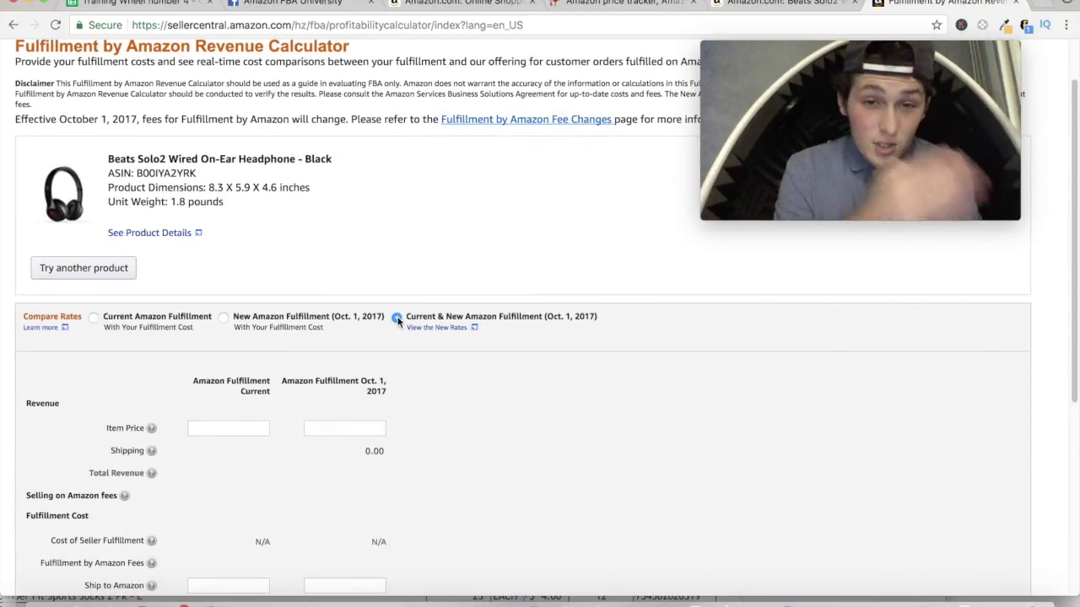
pyautogui.scroll(-1, 398, 320)
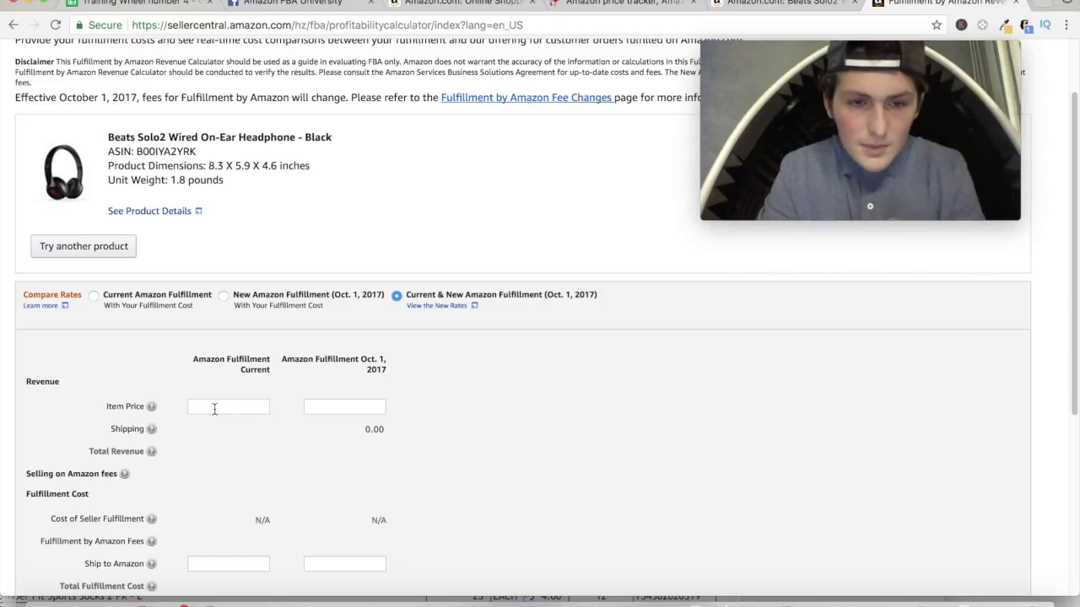
pyautogui.write('159.99')
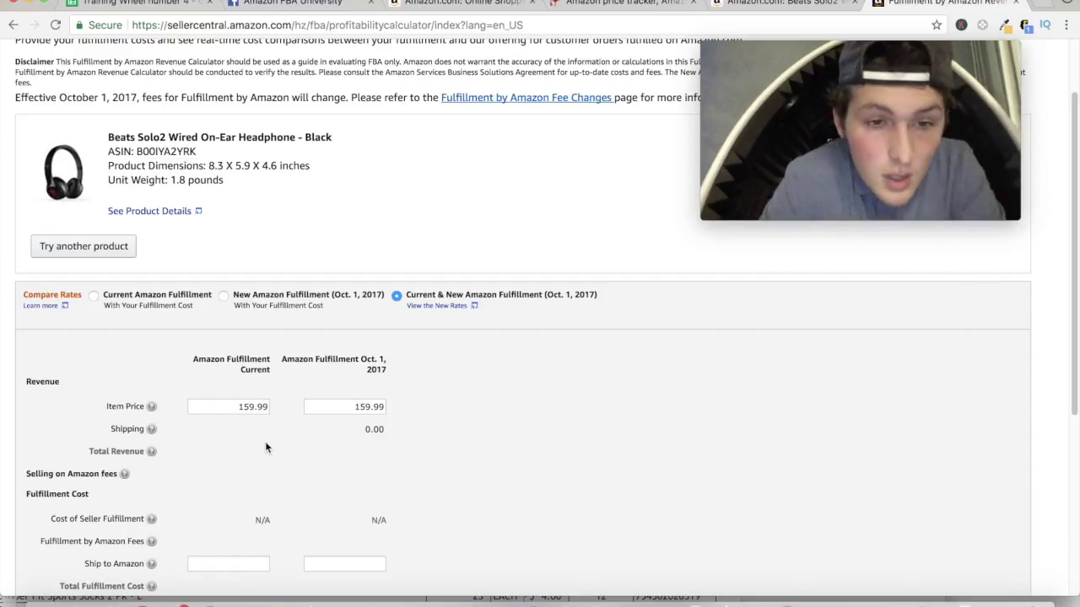
pyautogui.scroll(-3, 265, 441)
pyautogui.click(248, 451)
pyautogui.write('105')
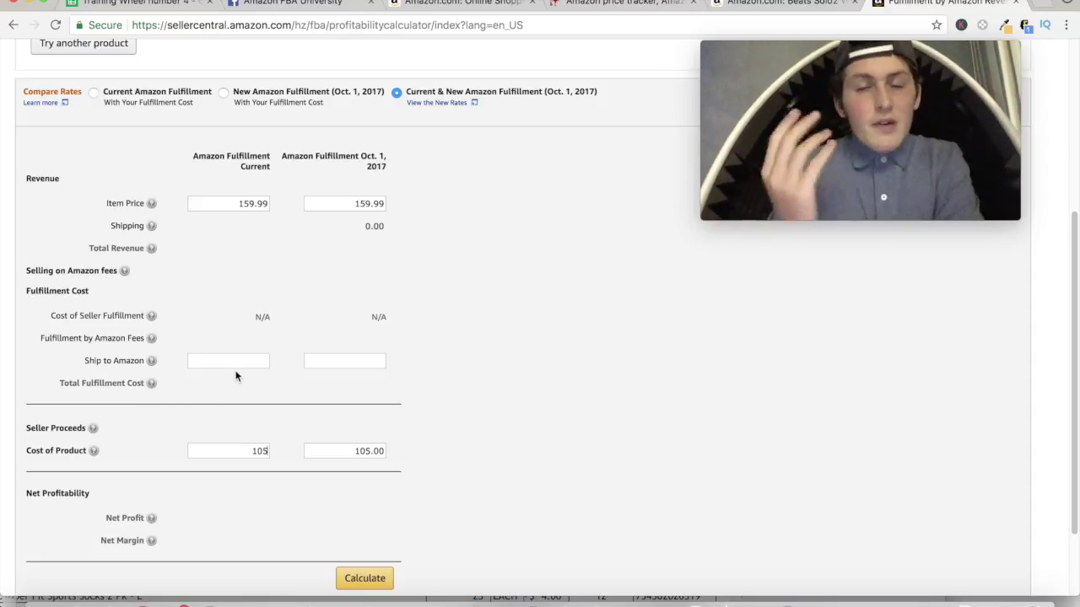
pyautogui.click(364, 578)
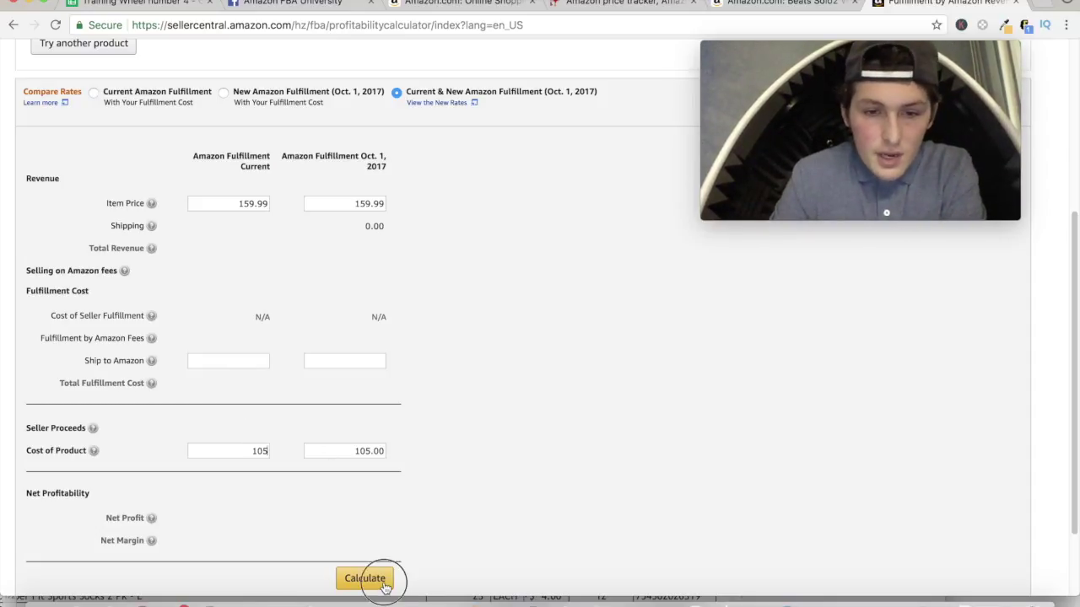
pyautogui.scroll(-1, 356, 453)
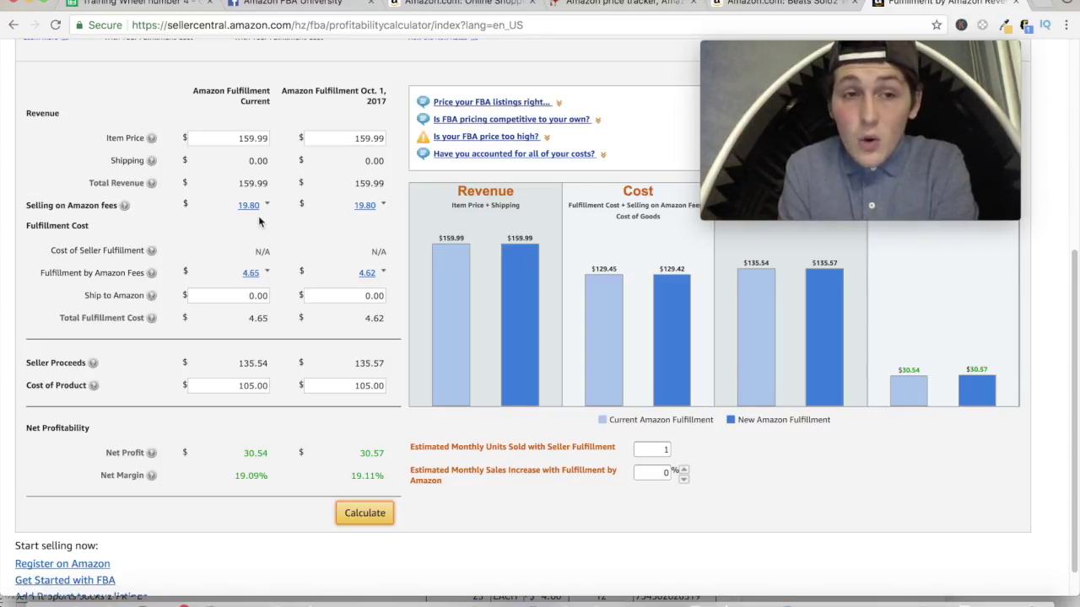
# Step: Return to the spreadsheet and enter 500 as the Sales/Mo value for the first ASIN
pyautogui.click(137, 7)
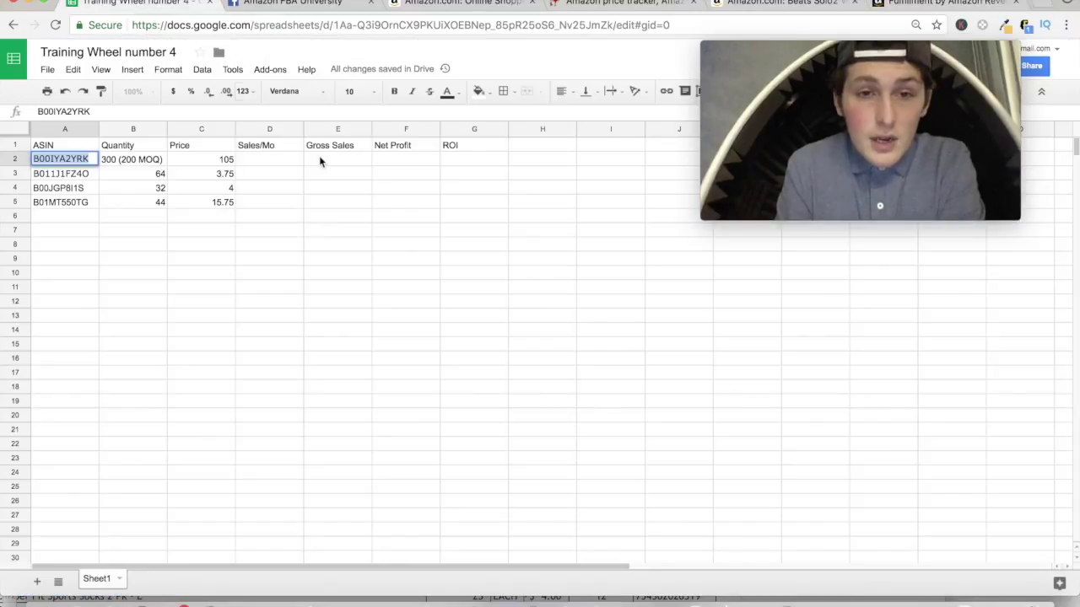
pyautogui.click(253, 160)
pyautogui.write('500')
# Step: Return to the Beats Solo2 listing and open its used and new offers to review the competing sellers
pyautogui.click(528, 4)
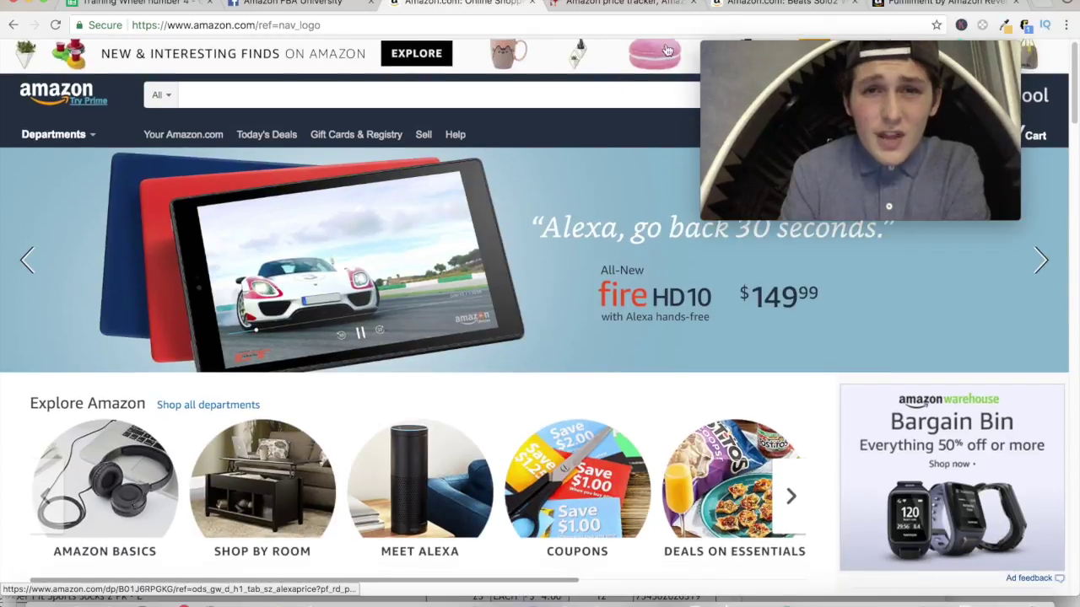
pyautogui.click(759, 4)
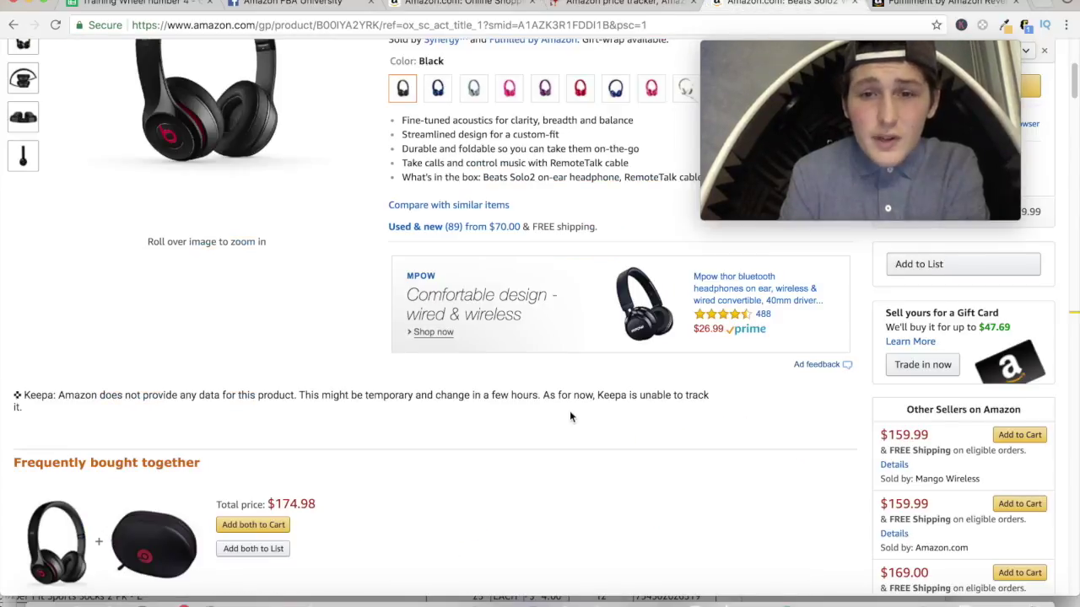
pyautogui.scroll(5, 569, 410)
pyautogui.scroll(-1, 570, 410)
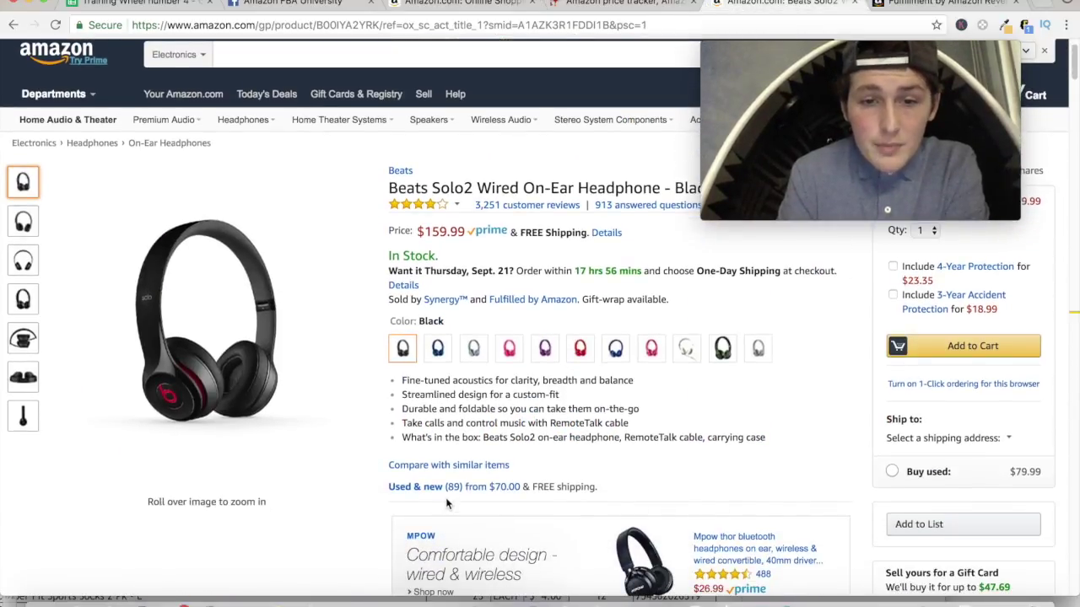
pyautogui.click(449, 493)
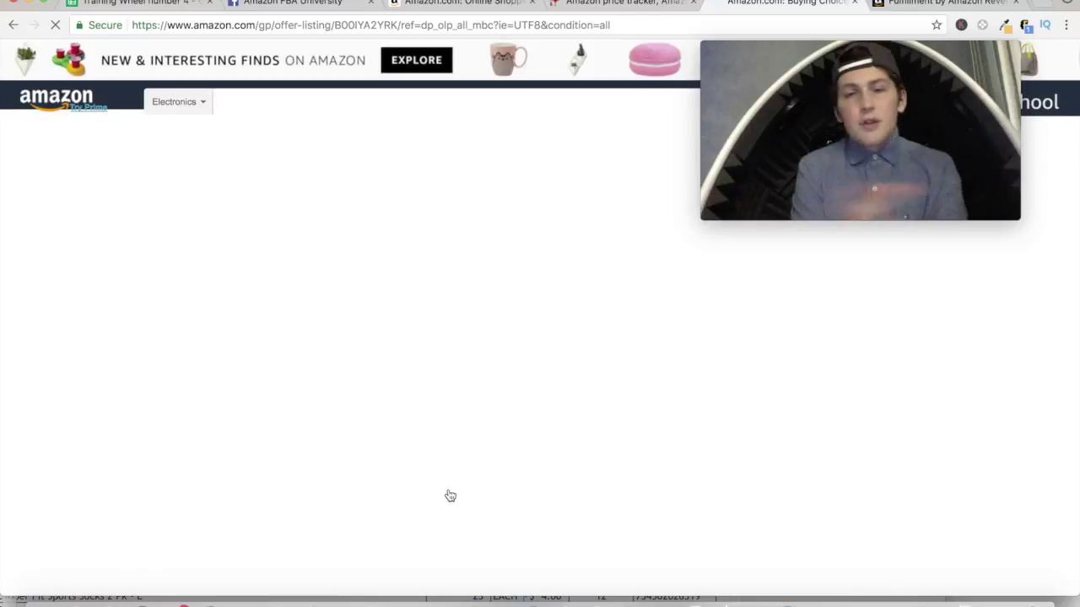
pyautogui.scroll(-5, 451, 496)
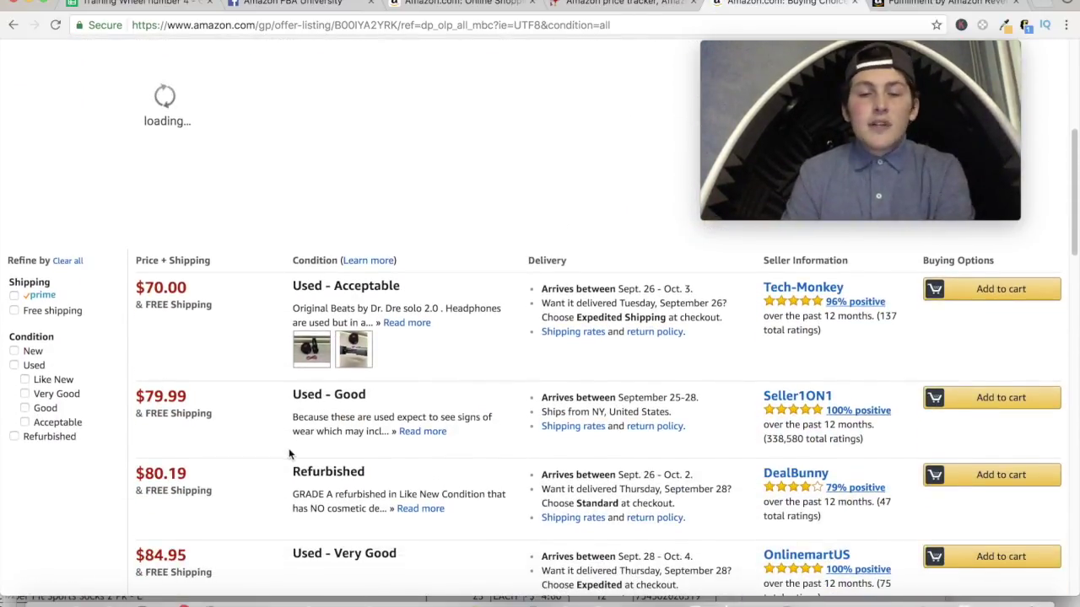
pyautogui.scroll(-1, 289, 447)
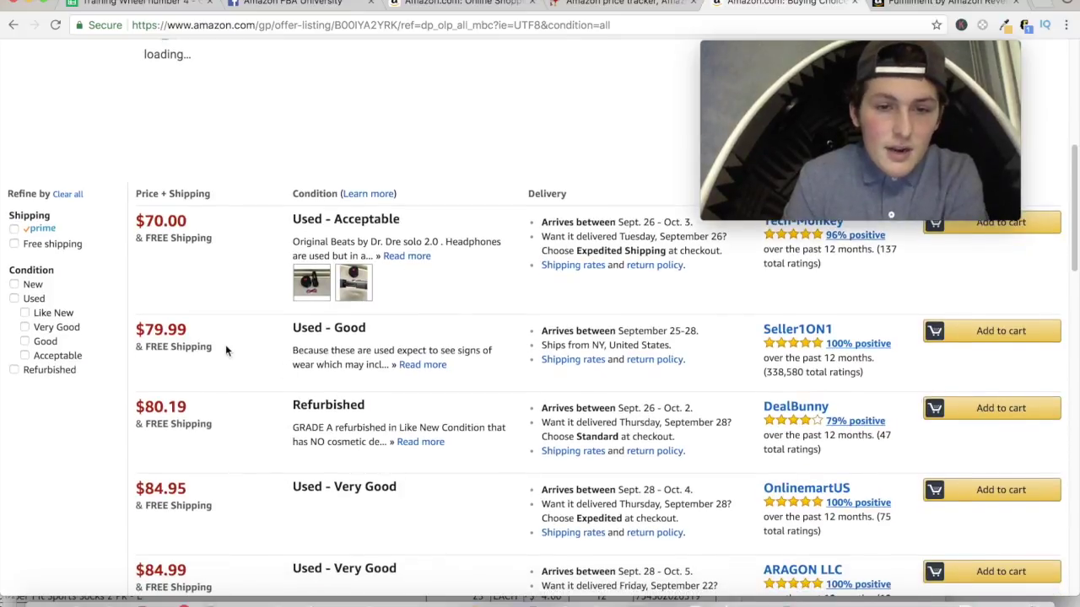
# Step: Filter the headphone offers to Prime-eligible and New condition, and review the competing sellers' prices
pyautogui.click(16, 287)
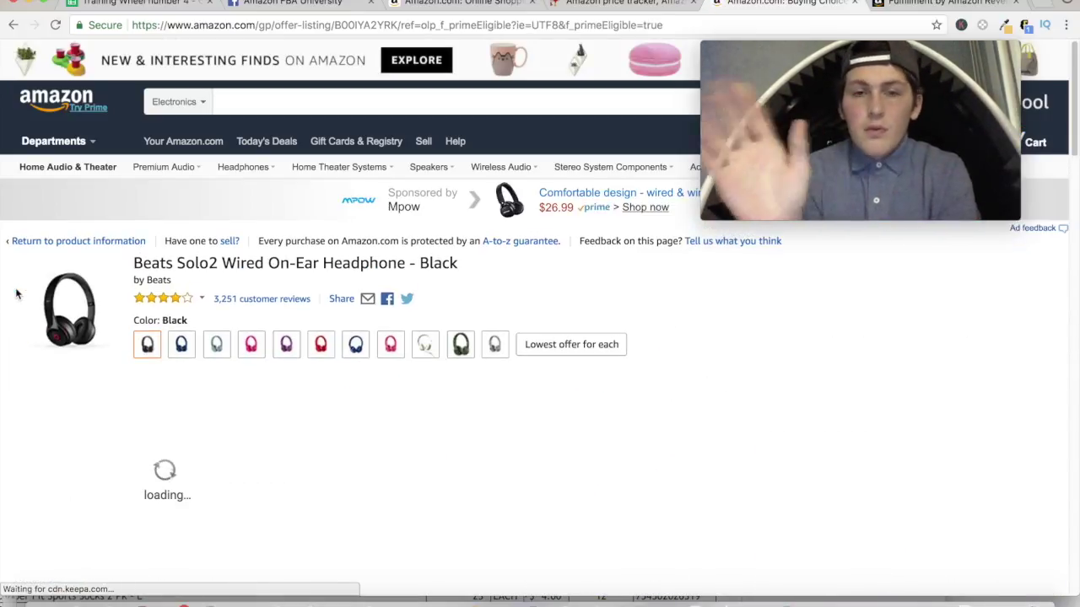
pyautogui.scroll(-3, 15, 294)
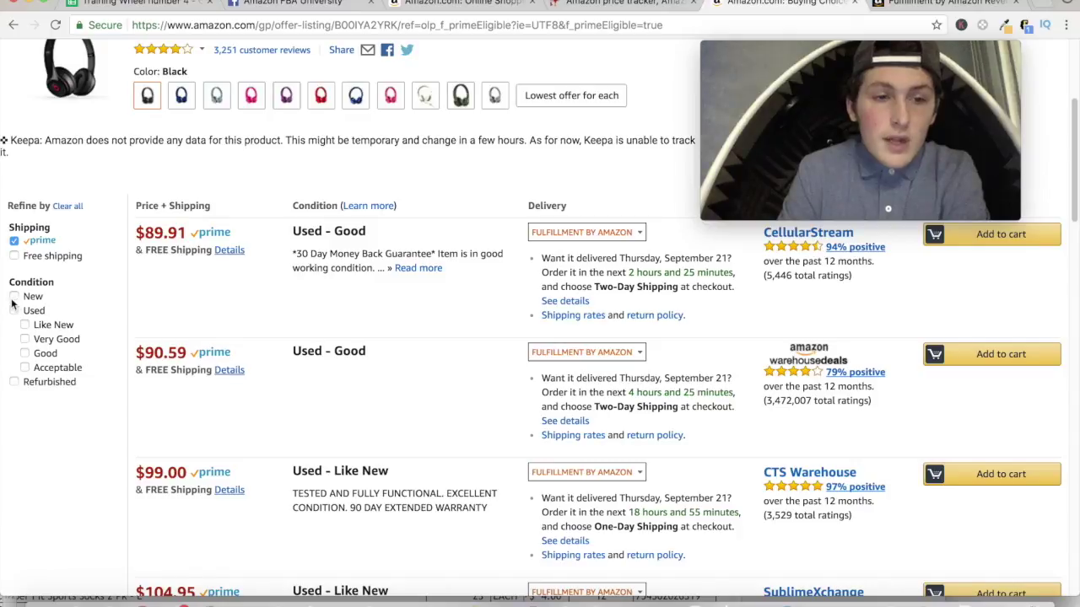
pyautogui.click(14, 299)
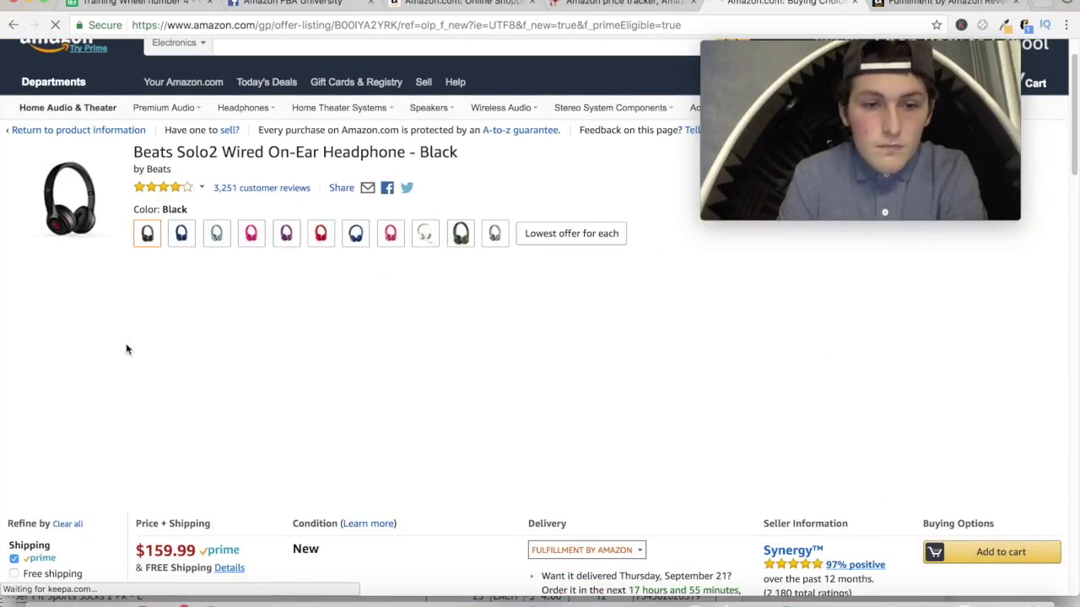
pyautogui.scroll(-5, 385, 446)
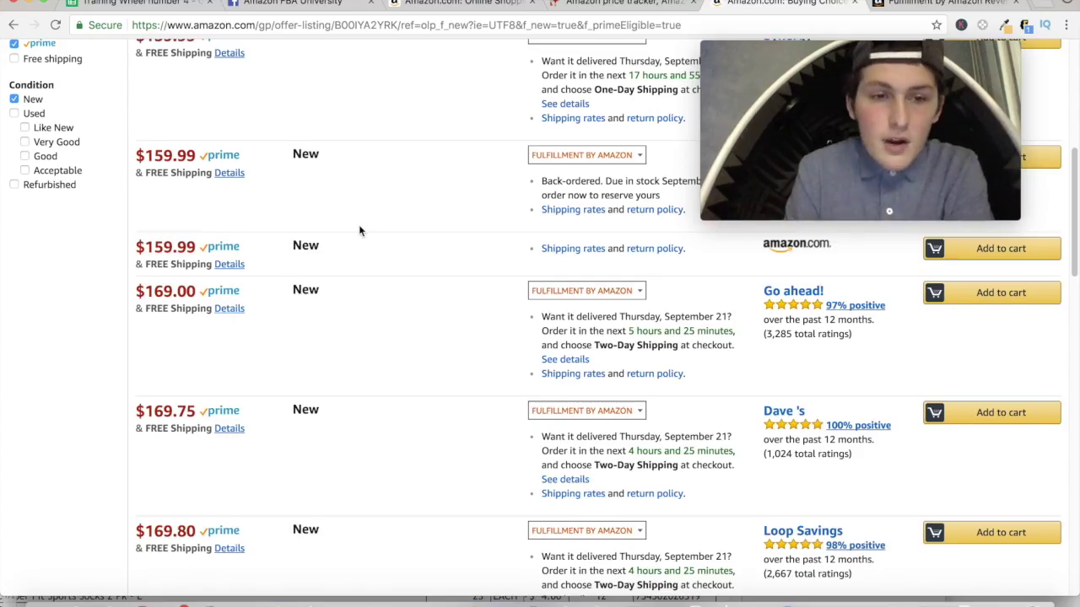
pyautogui.scroll(-3, 359, 224)
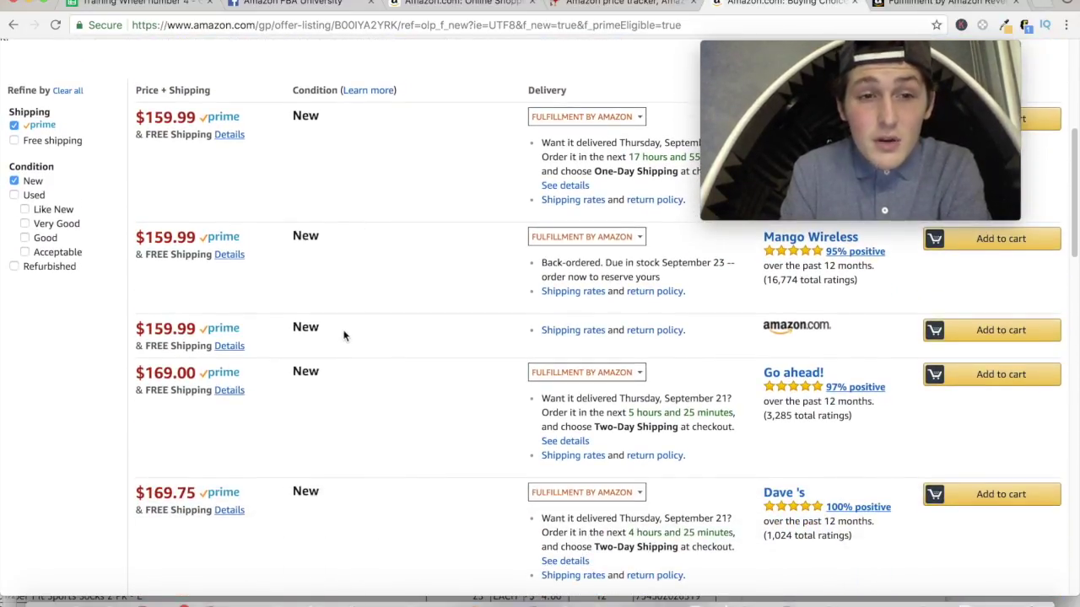
pyautogui.scroll(4, 349, 239)
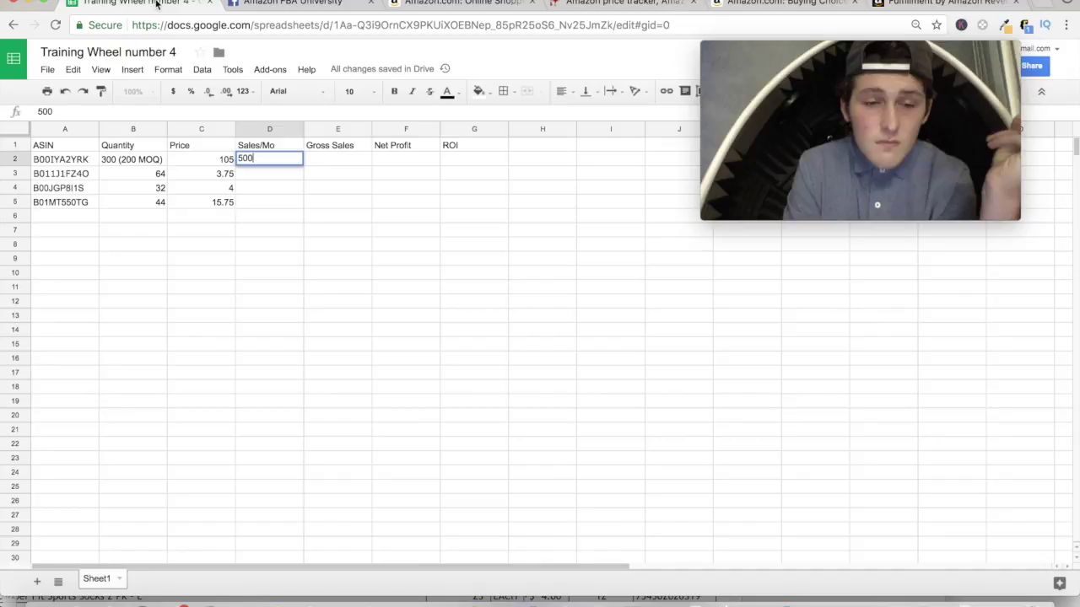
# Step: Change the first ASIN's Sales/Mo value in the spreadsheet to 120
pyautogui.click(168, 4)
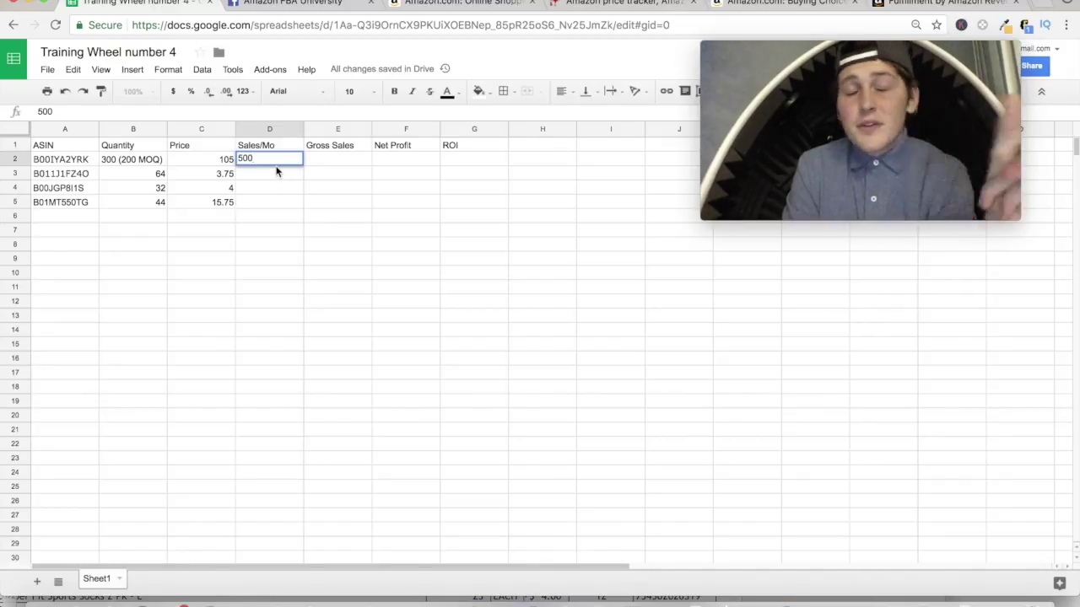
pyautogui.doubleClick(269, 155)
pyautogui.write('120')
pyautogui.click(294, 244)
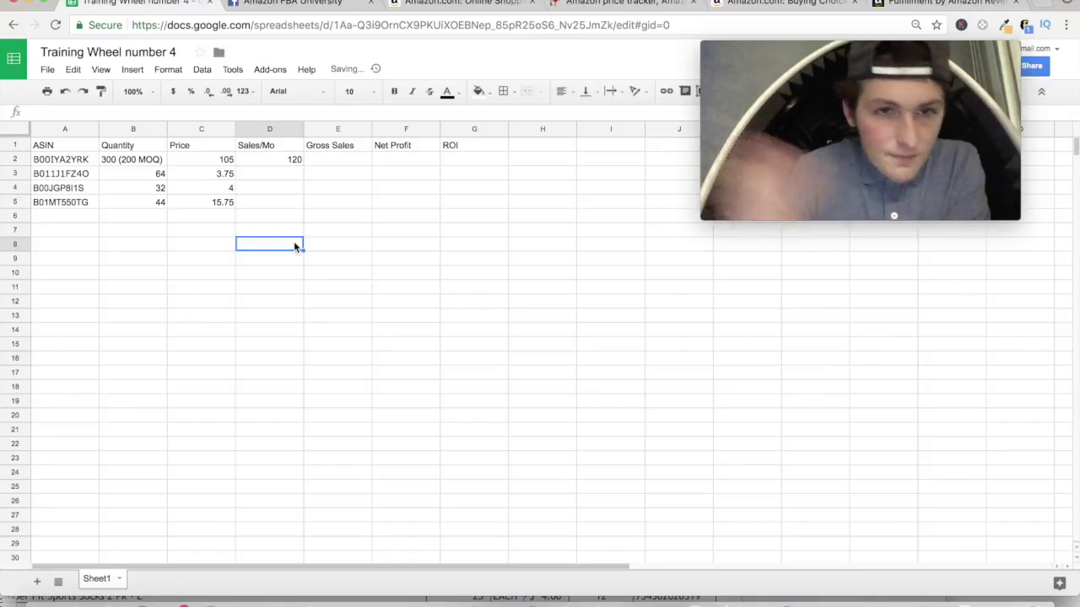
# Step: Start the first ASIN's Gross Sales entry and examine the seller proceeds in the revenue calculator
pyautogui.click(336, 159)
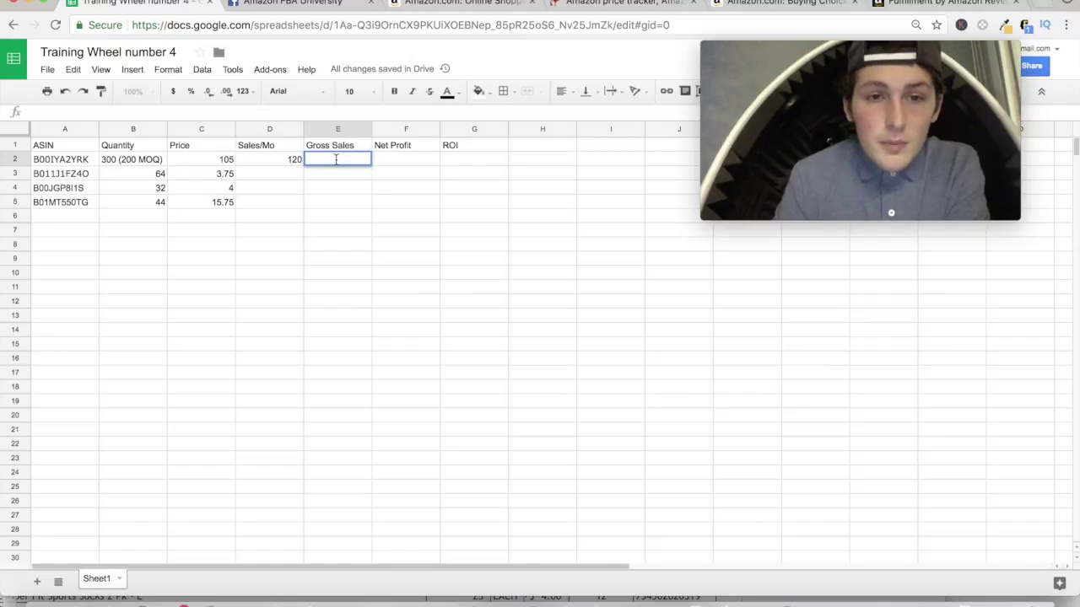
pyautogui.click(924, 6)
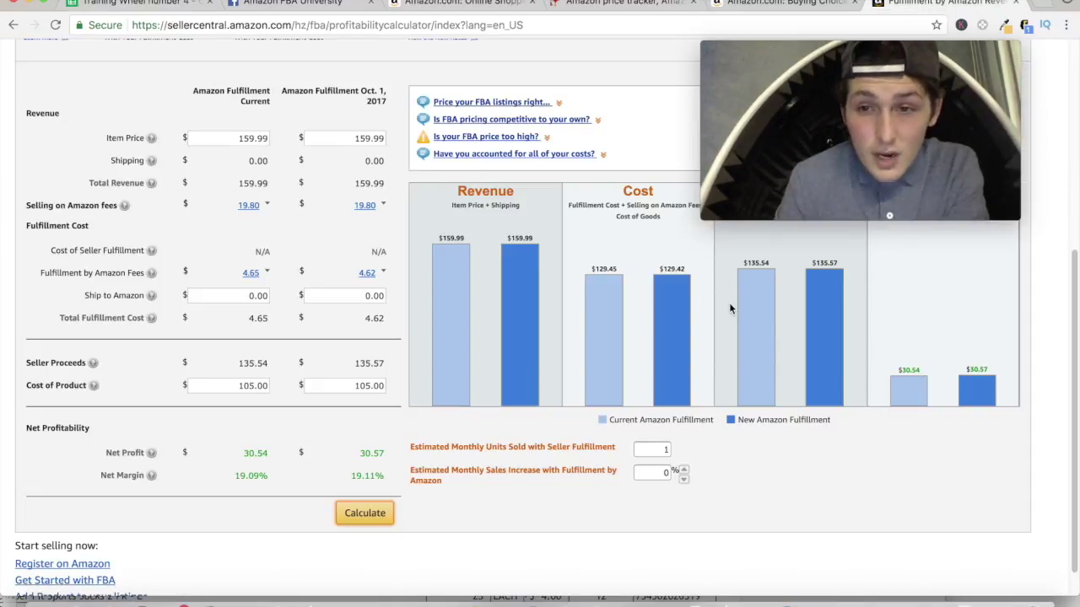
pyautogui.scroll(3, 729, 302)
pyautogui.scroll(-1, 754, 326)
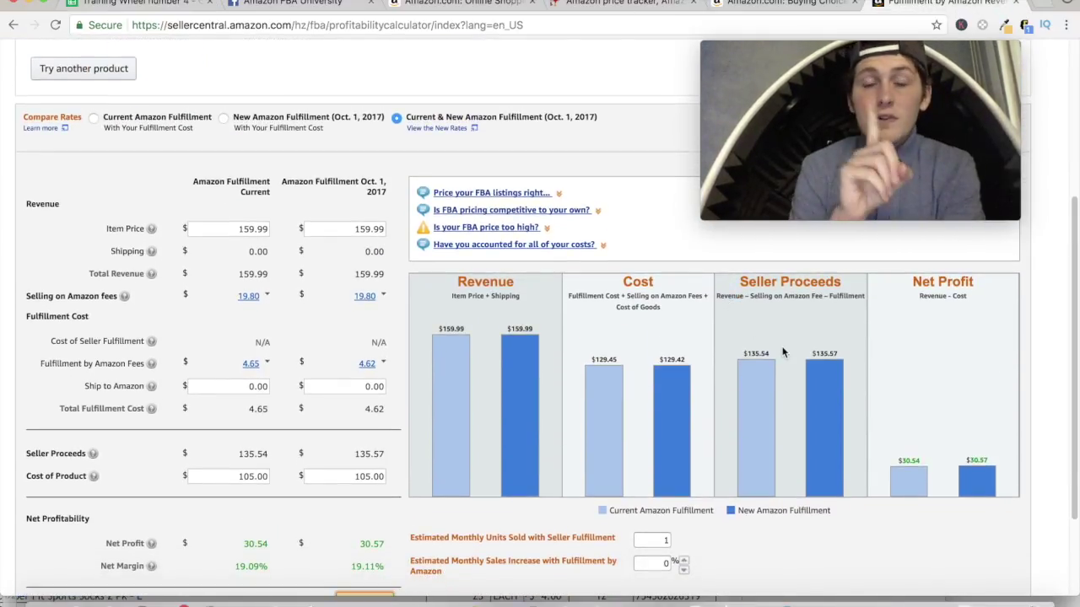
pyautogui.click(822, 372)
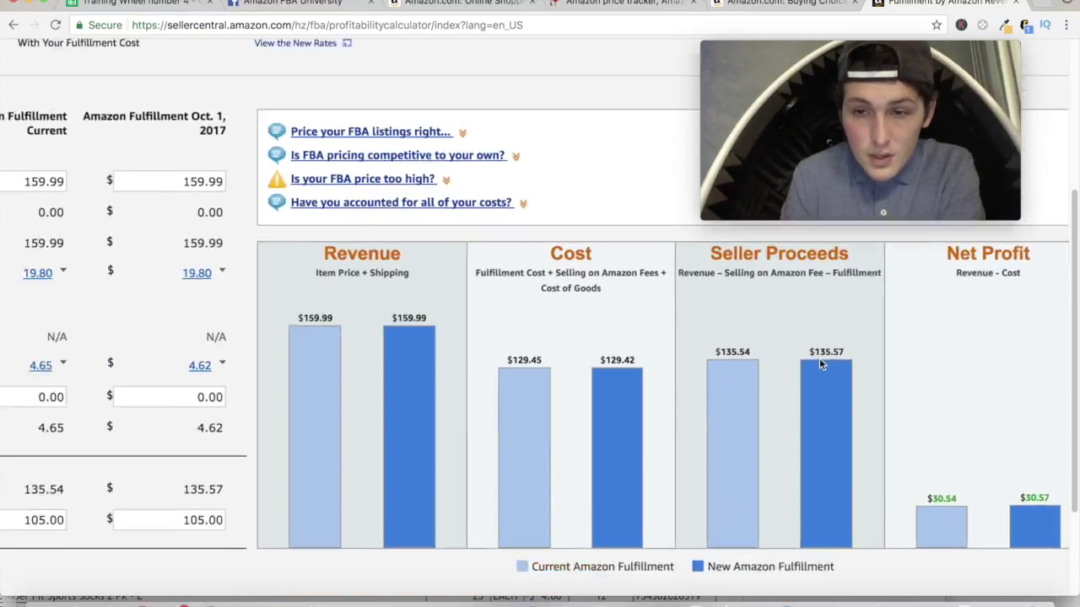
pyautogui.scroll(-5, 819, 357)
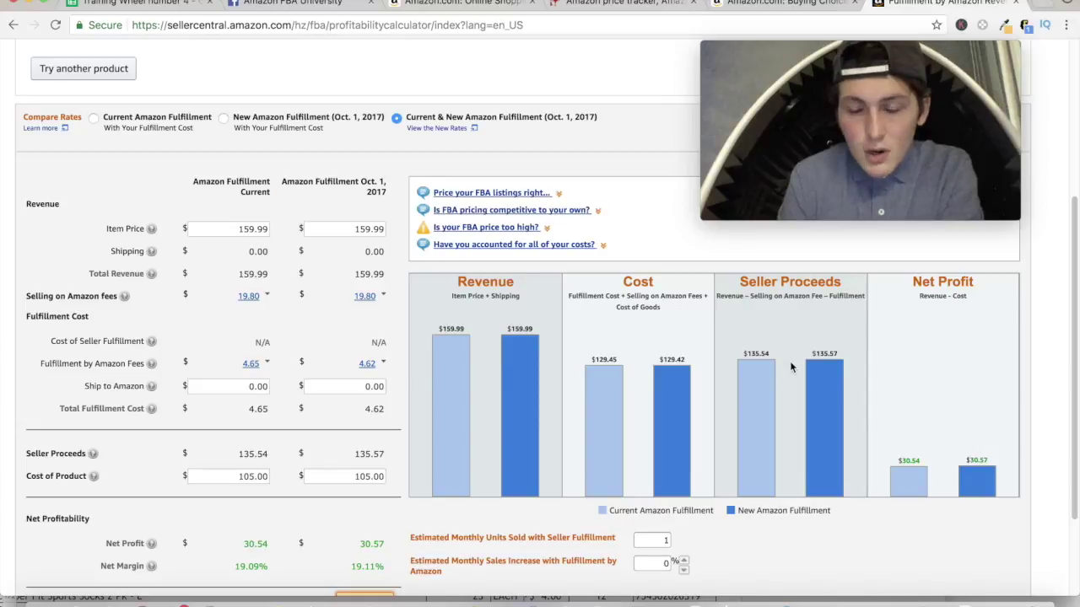
pyautogui.scroll(3, 818, 373)
pyautogui.scroll(-3, 818, 372)
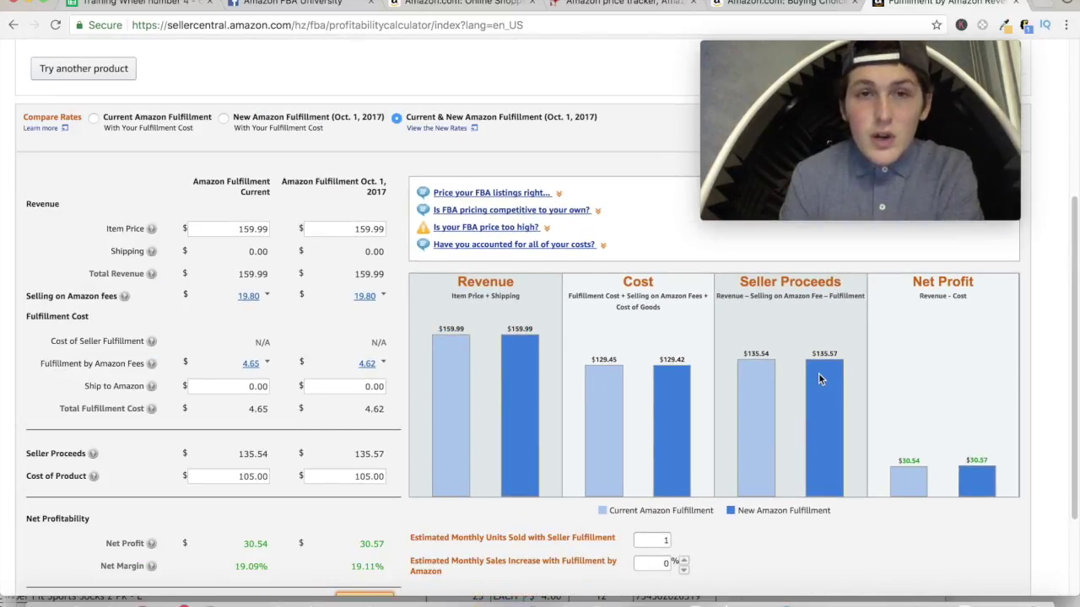
# Step: Set the estimated monthly units sold to 200 in the calculator and inspect the resulting seller proceeds chart
pyautogui.doubleClick(648, 544)
pyautogui.write('200')
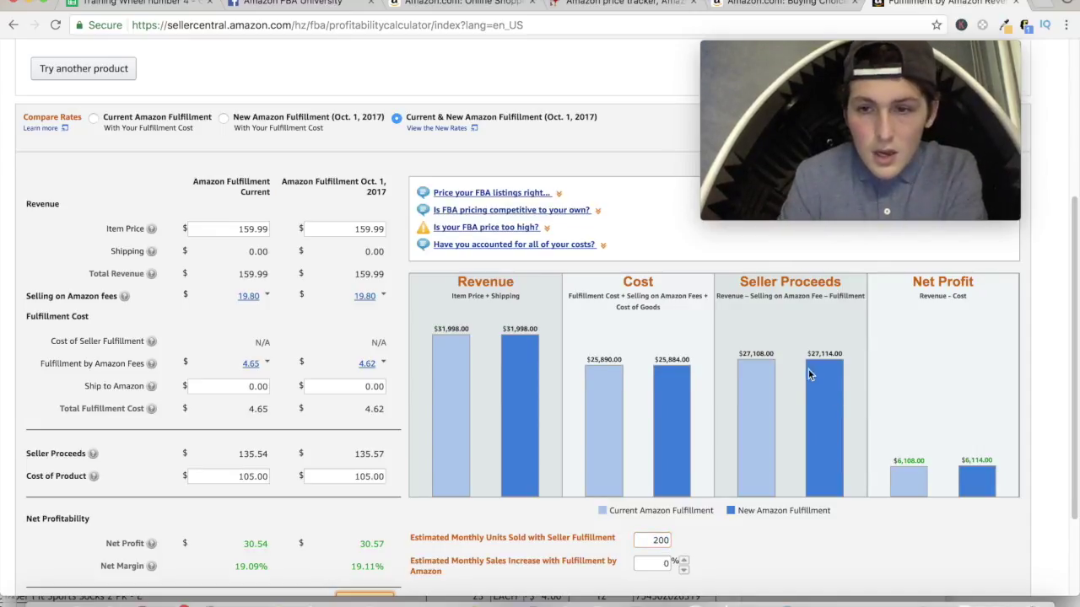
pyautogui.scroll(5, 808, 374)
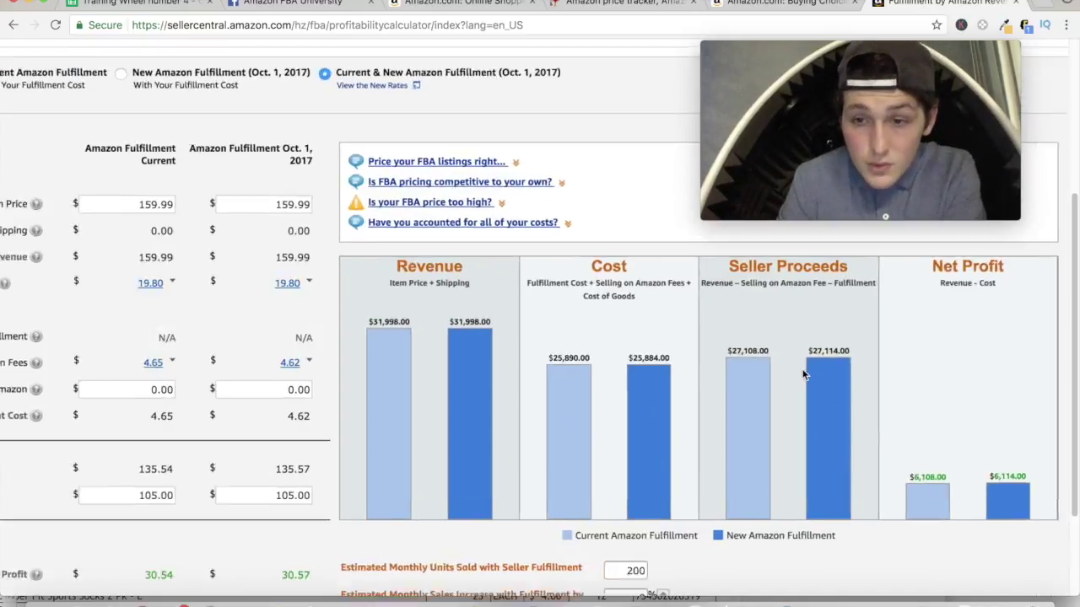
pyautogui.scroll(-3, 803, 375)
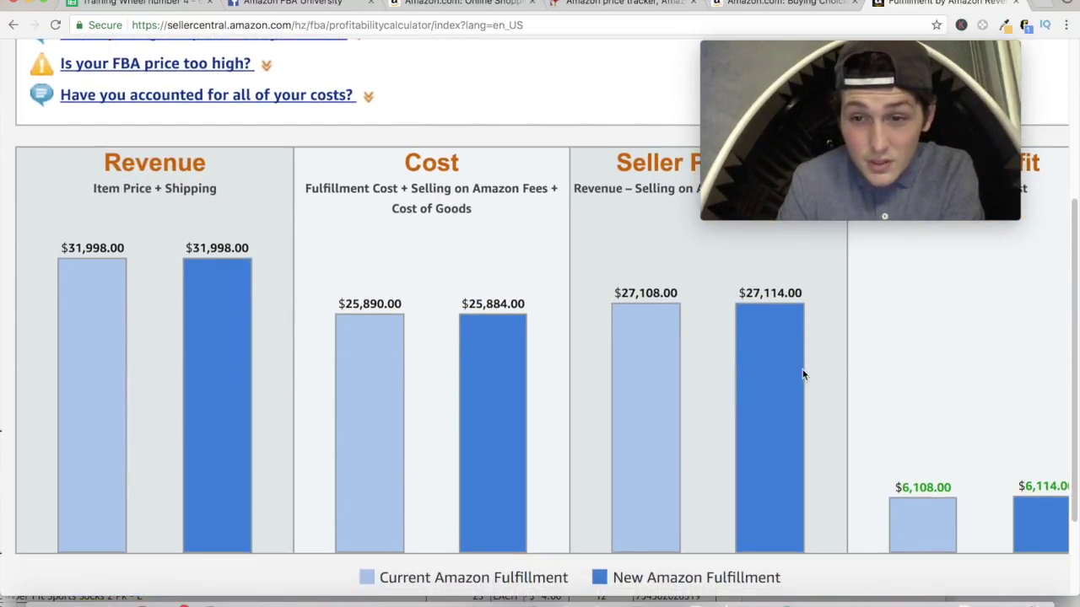
# Step: Set the estimated monthly units sold to 120, recalculate, and inspect the seller proceeds and net profit charts
pyautogui.hscroll(3, 803, 374)
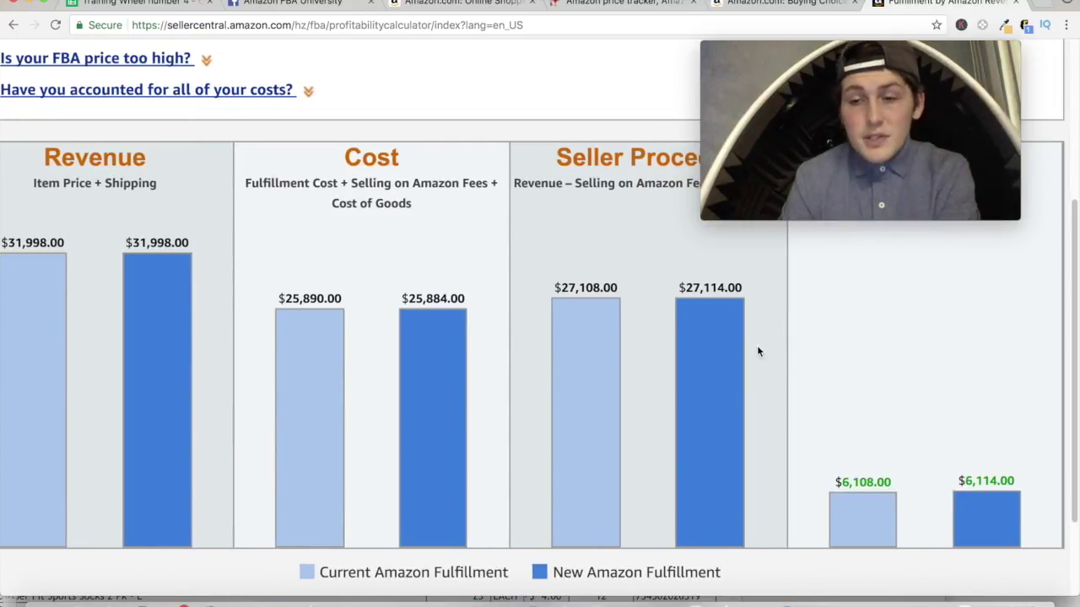
pyautogui.scroll(-5, 754, 355)
pyautogui.scroll(-1, 754, 348)
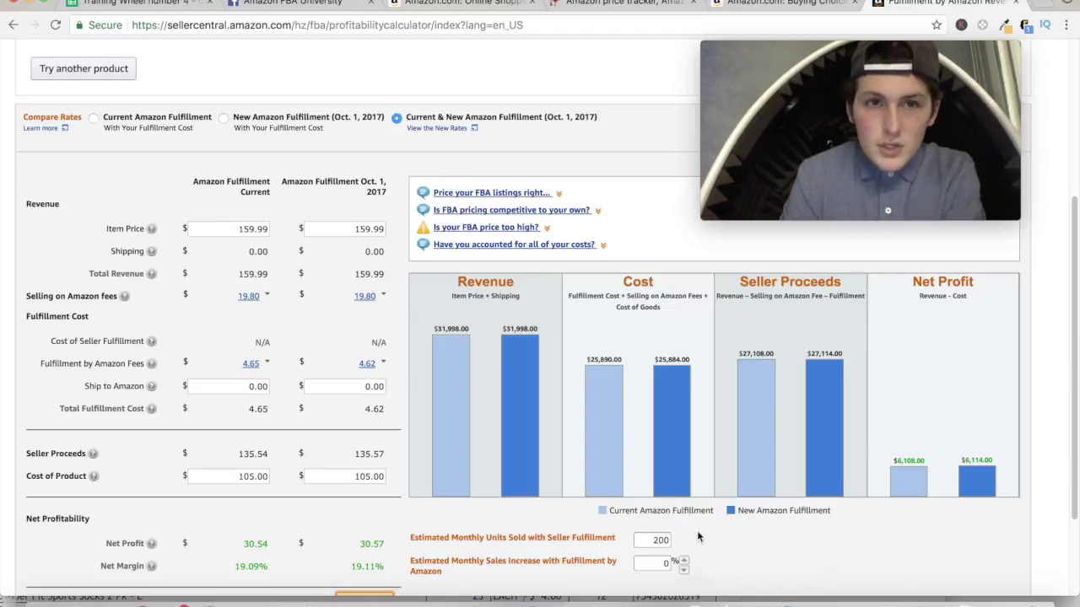
pyautogui.doubleClick(639, 538)
pyautogui.write('120')
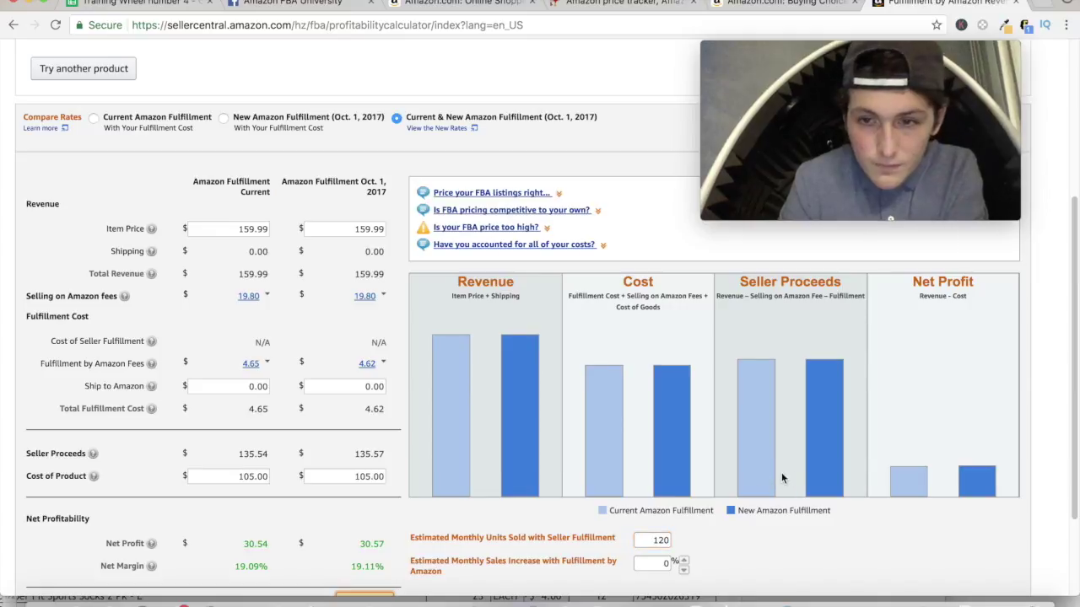
pyautogui.scroll(-2, 503, 509)
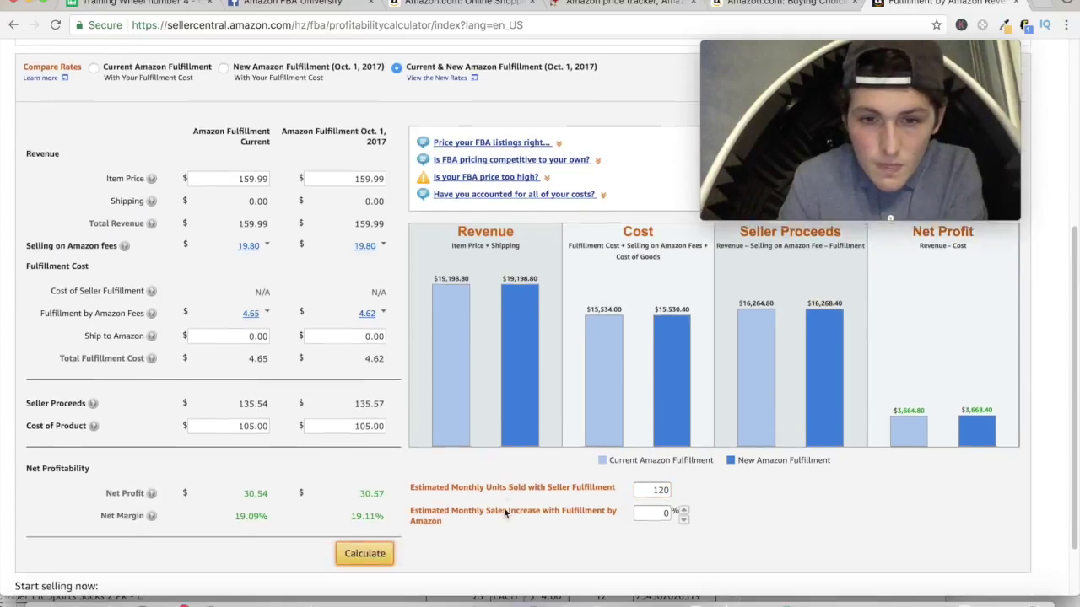
pyautogui.click(362, 529)
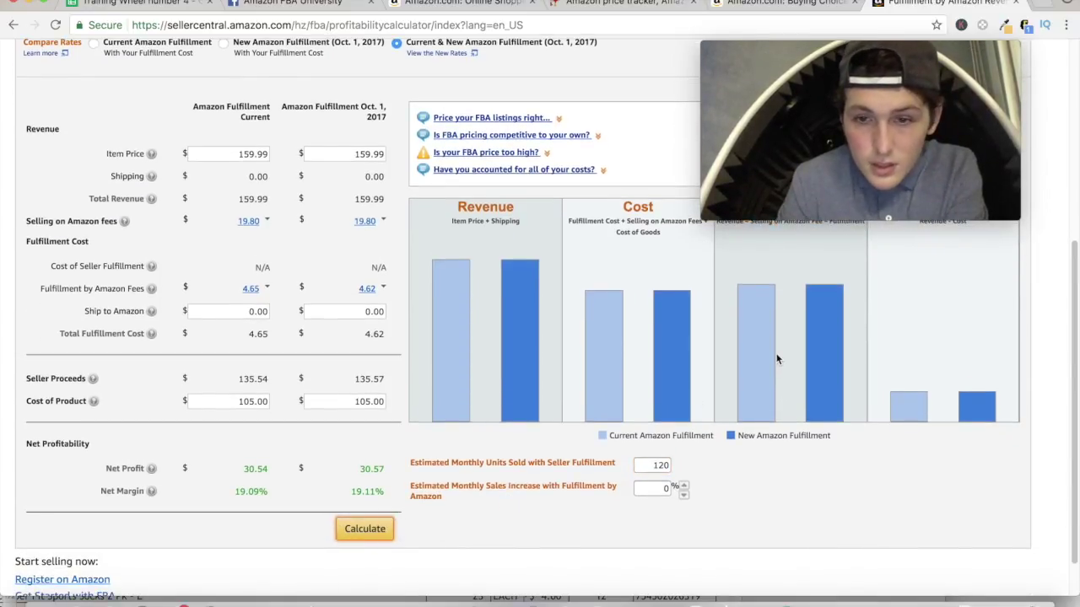
pyautogui.scroll(3, 781, 361)
pyautogui.scroll(5, 823, 340)
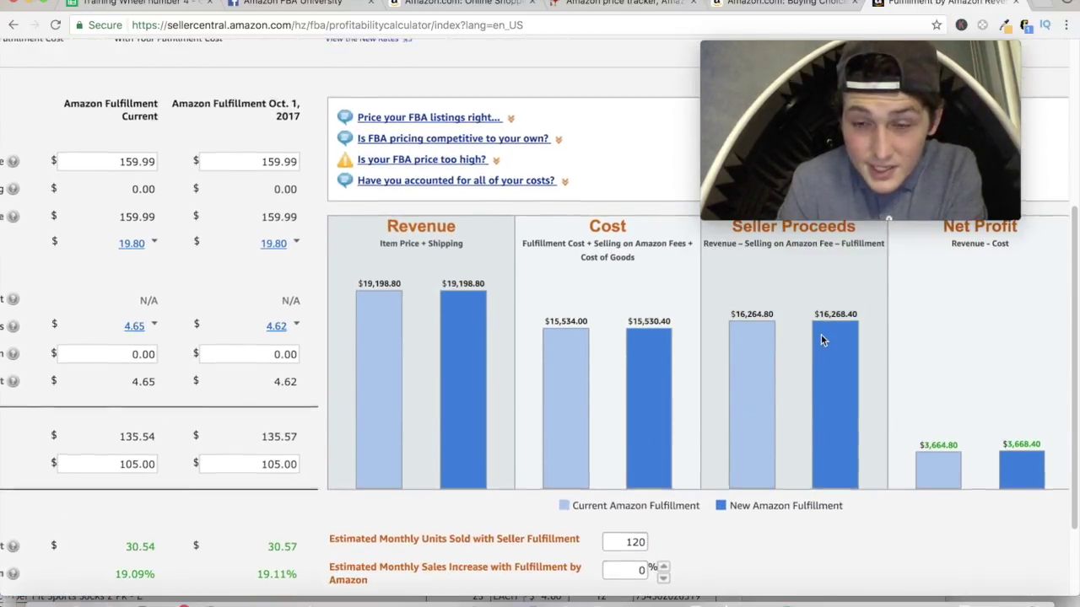
pyautogui.hscroll(2, 823, 340)
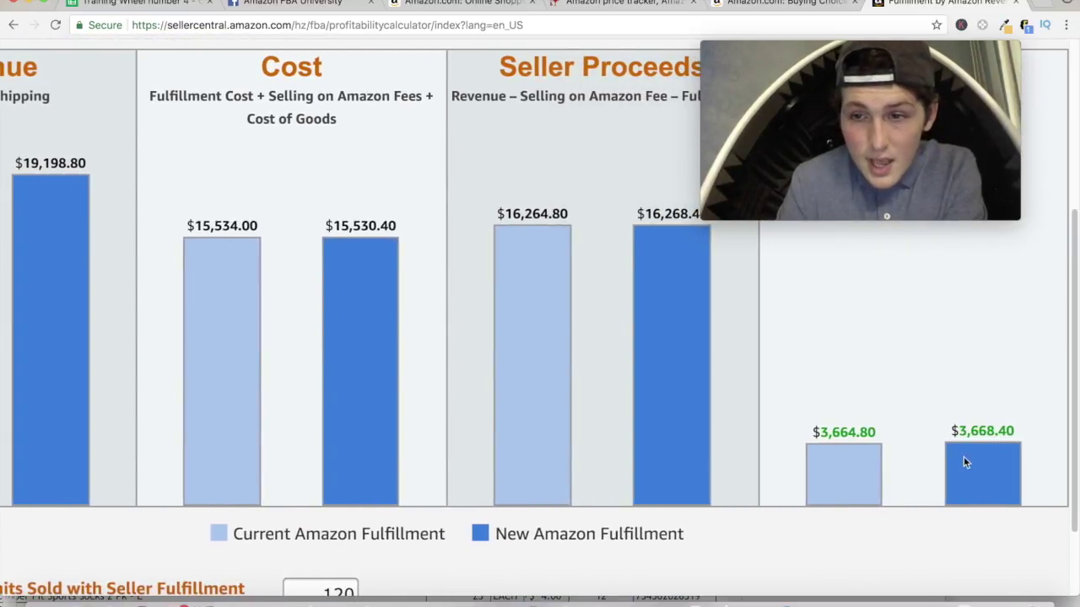
pyautogui.scroll(-8, 963, 450)
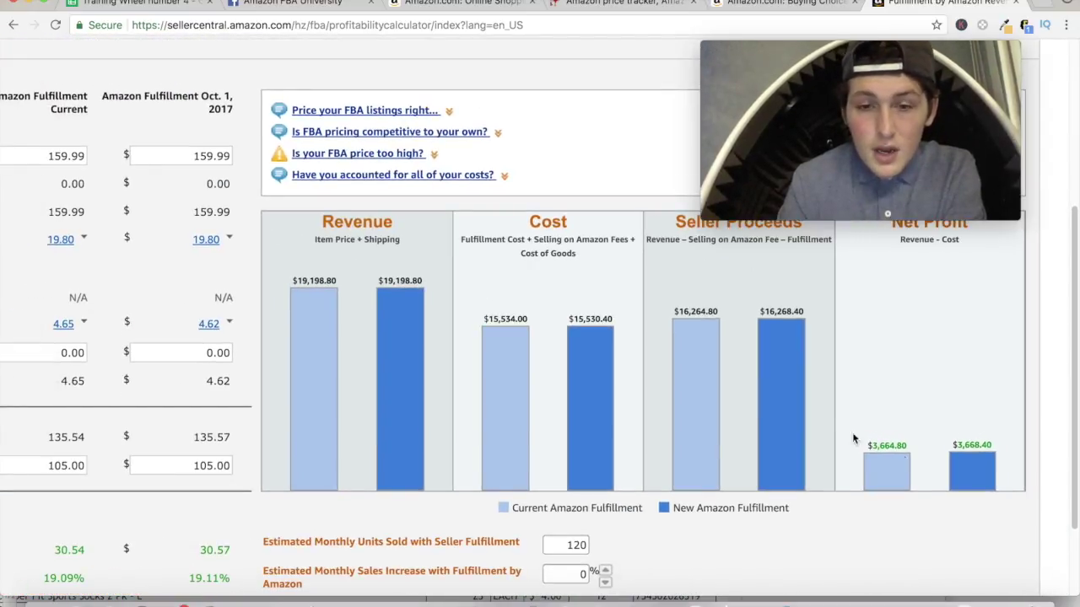
# Step: Set the estimated monthly units sold to 200, recalculate, and review the seller proceeds
pyautogui.scroll(-3, 831, 432)
pyautogui.doubleClick(651, 465)
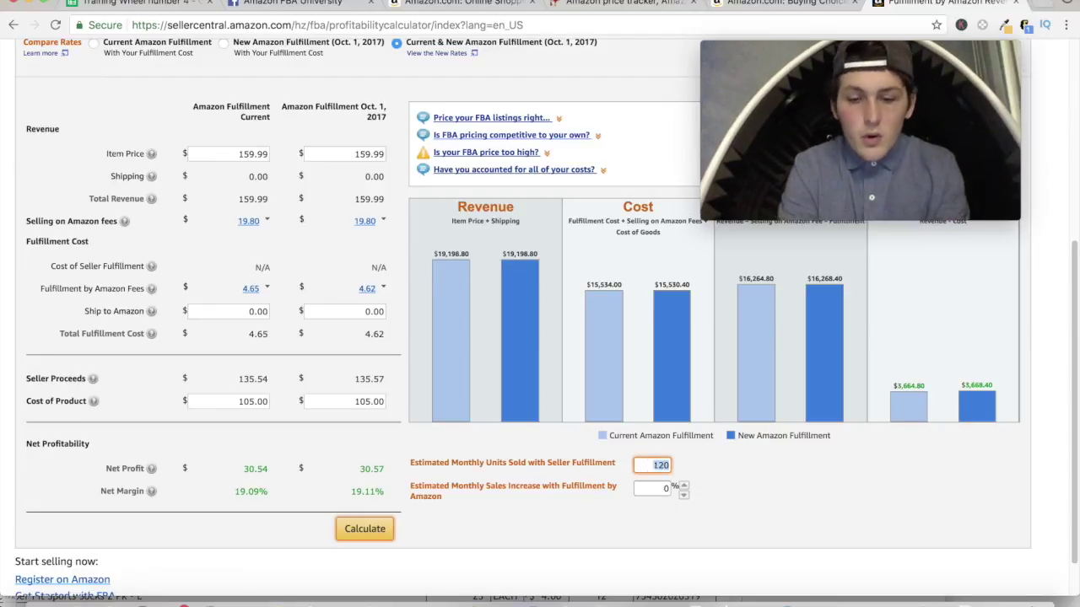
pyautogui.write('200')
pyautogui.click(376, 536)
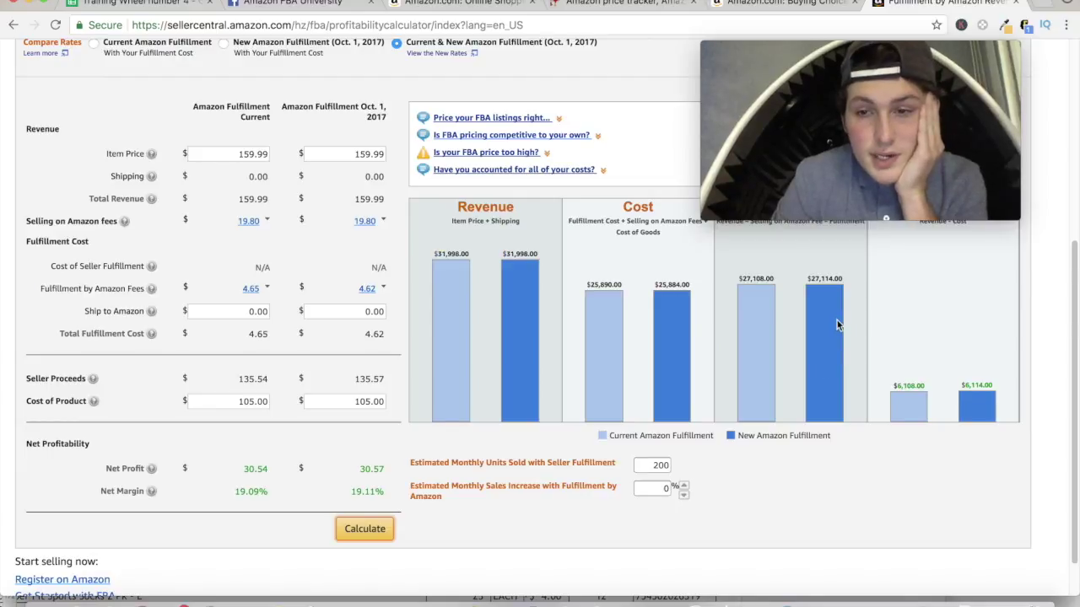
pyautogui.scroll(2, 825, 309)
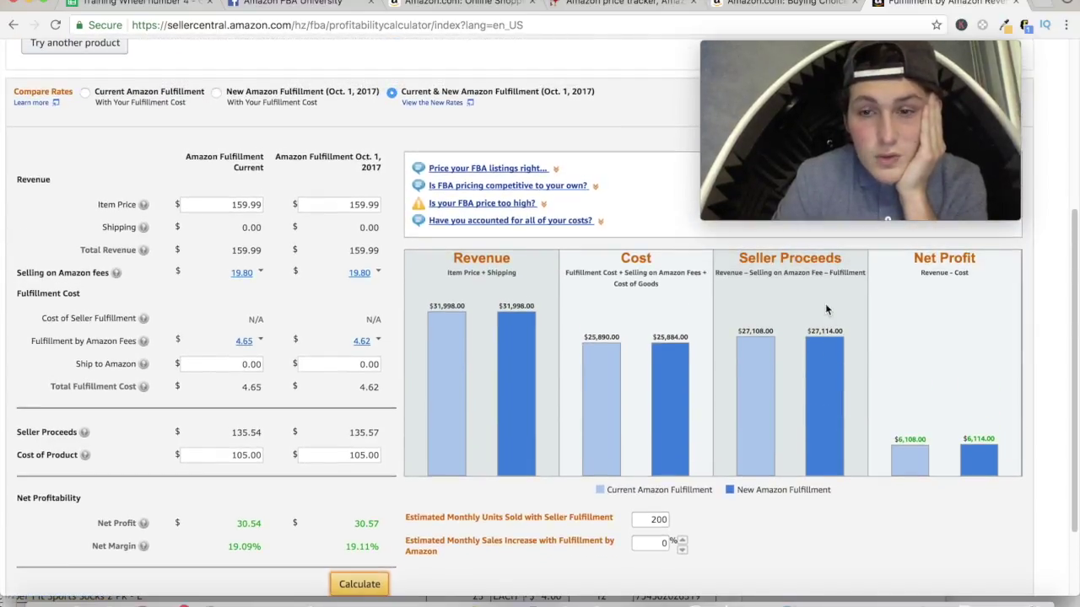
pyautogui.scroll(3, 825, 309)
# Step: Enter 27,114 as the first ASIN's Gross Sales in the Training Wheel number 4 spreadsheet
pyautogui.click(156, 5)
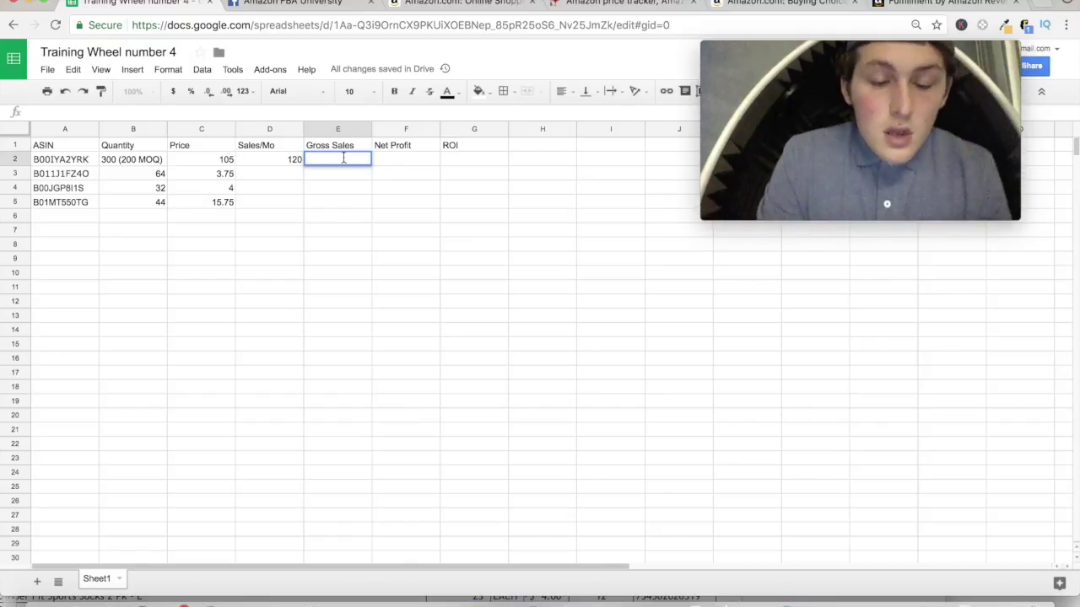
pyautogui.write('27,1')
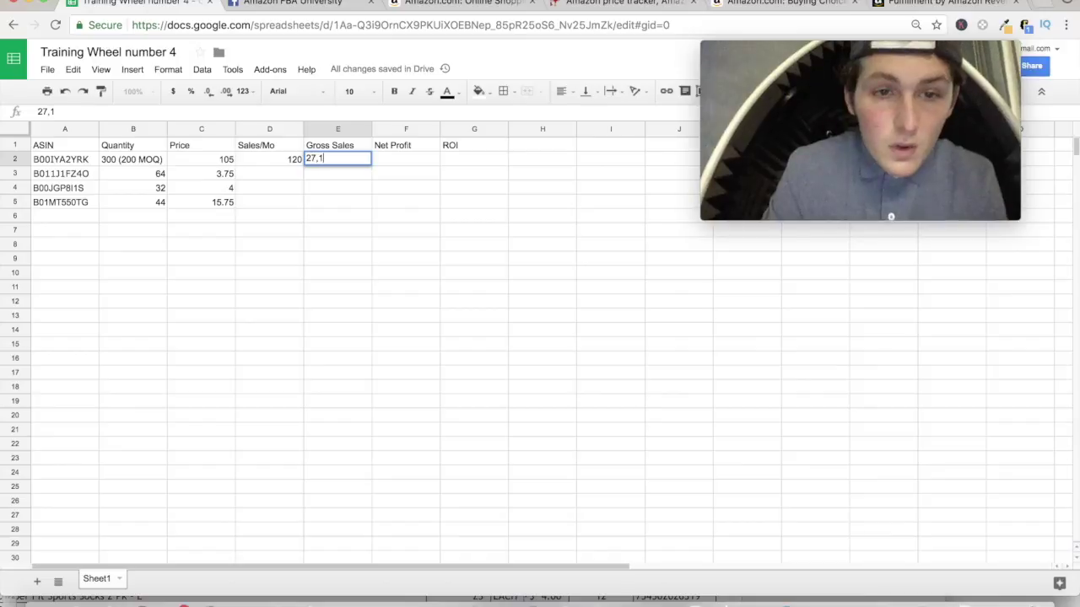
pyautogui.write('14')
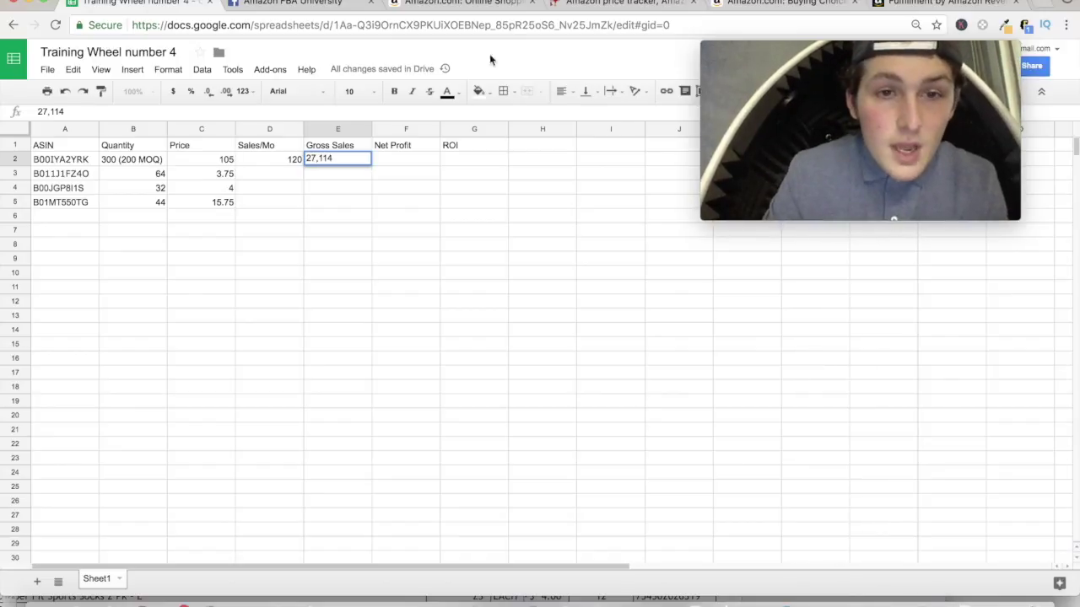
# Step: Look up the new-fulfillment net profit in the revenue calculator and enter 6,114 as the first ASIN's Net Profit
pyautogui.click(404, 161)
pyautogui.click(934, 4)
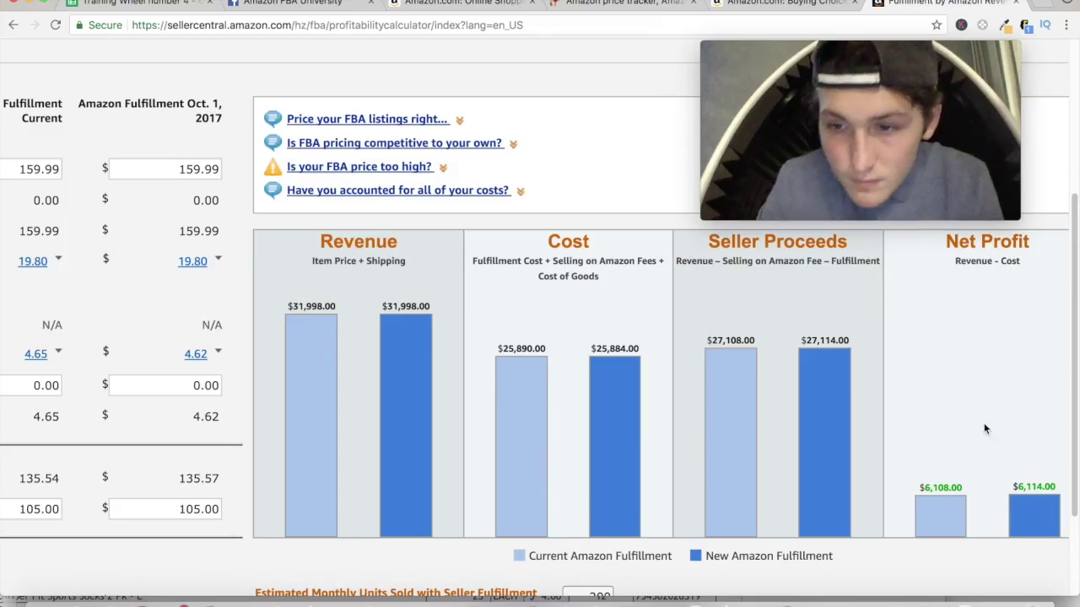
pyautogui.hscroll(2, 978, 439)
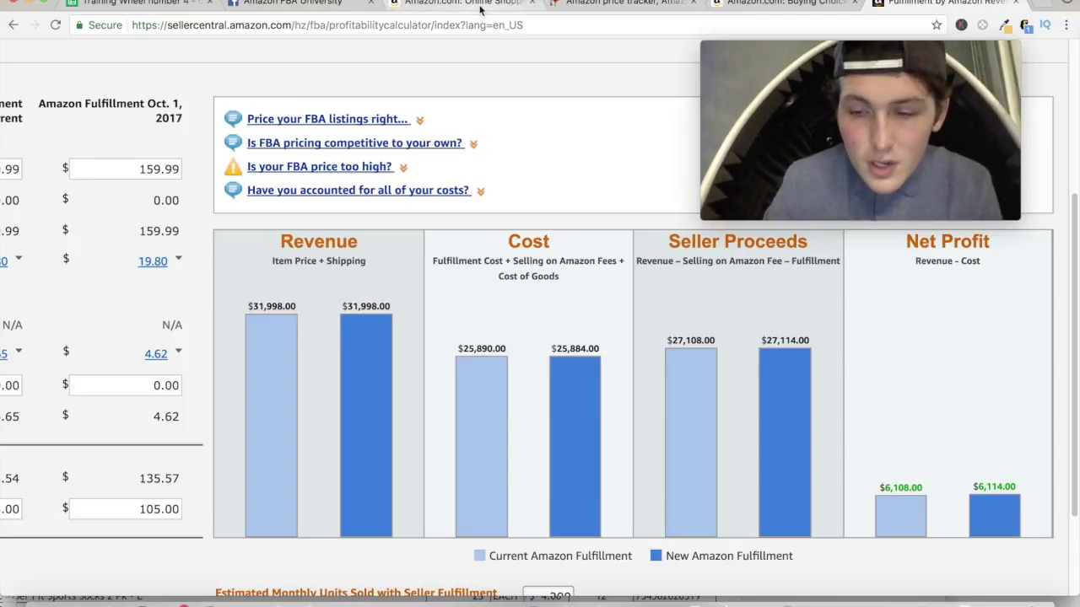
pyautogui.click(165, 3)
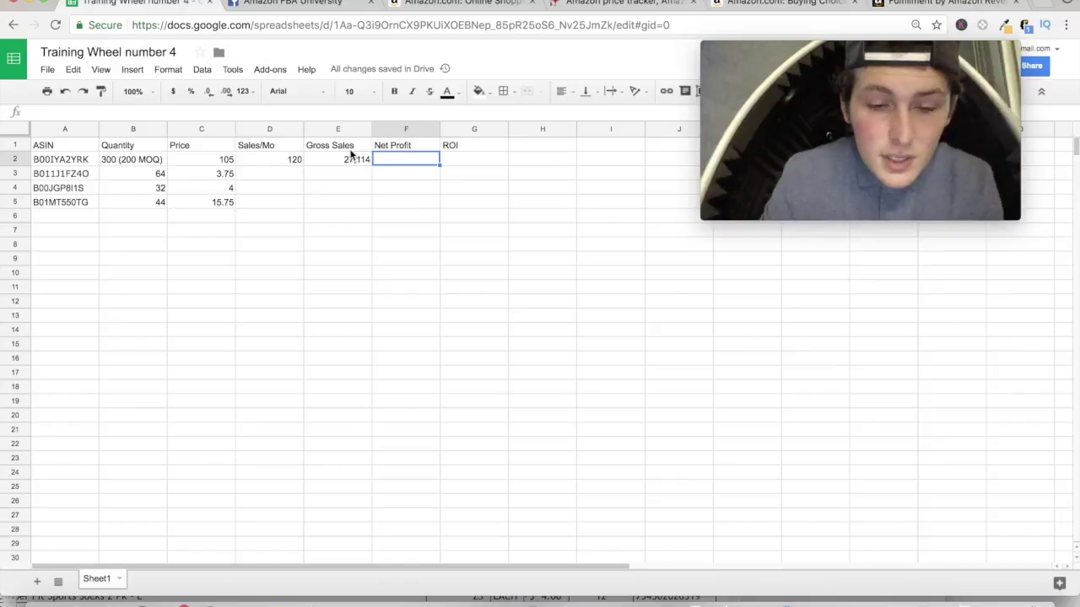
pyautogui.write('6114')
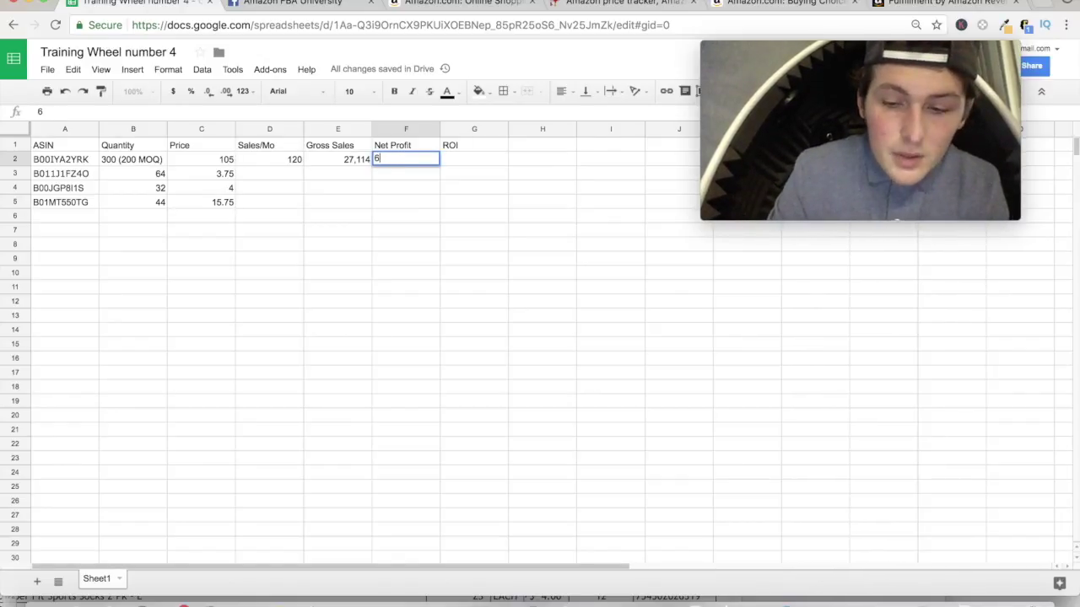
pyautogui.write('14')
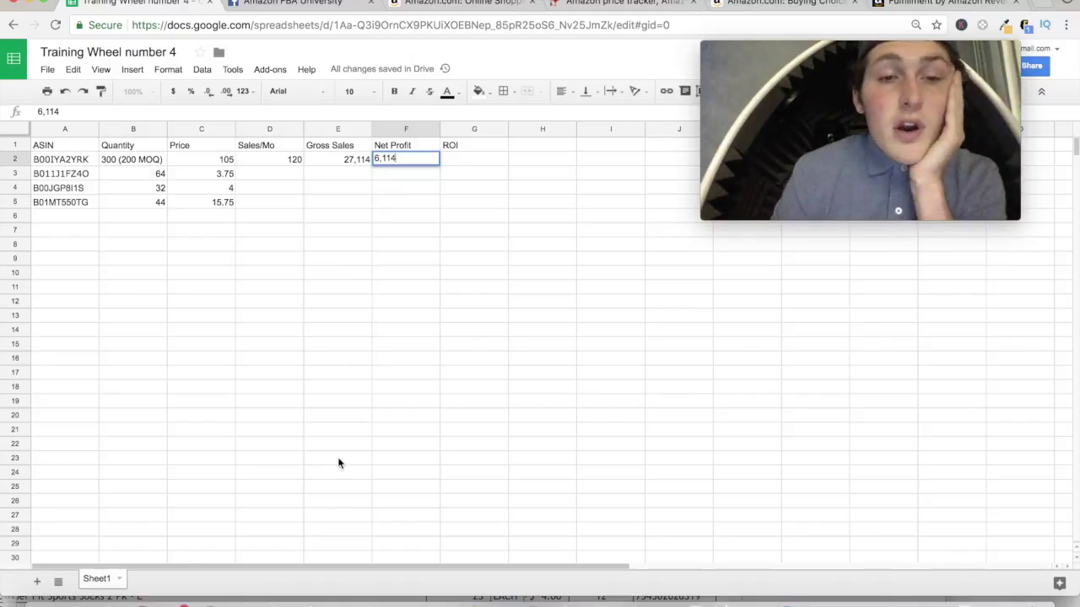
# Step: Examine the per-unit net profit and cost of product in the revenue calculator
pyautogui.click(966, 6)
pyautogui.scroll(-5, 351, 341)
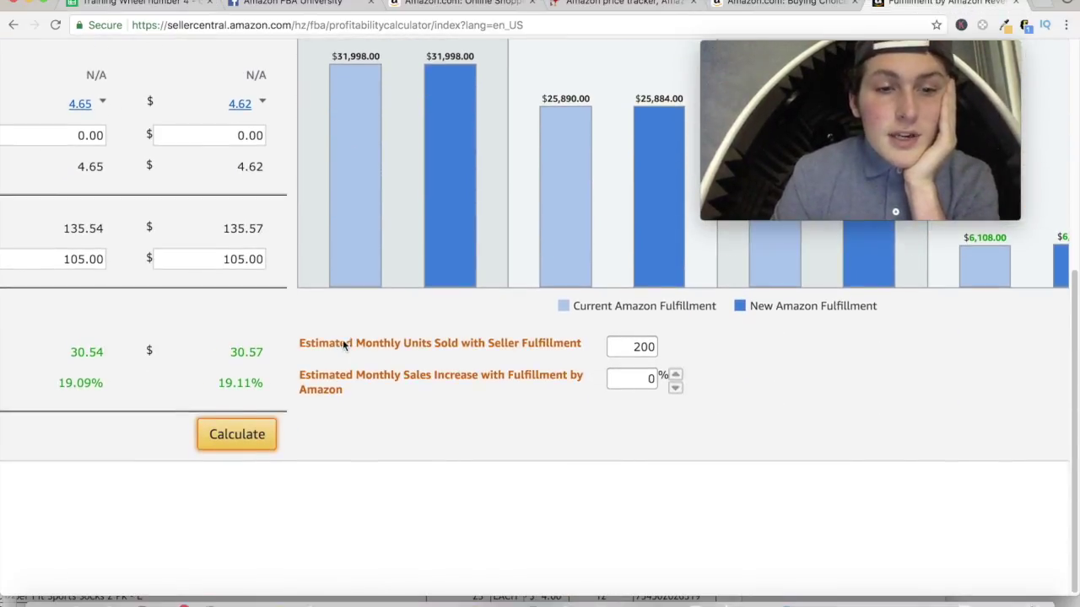
pyautogui.press('super+equal')
pyautogui.press('super+equal')
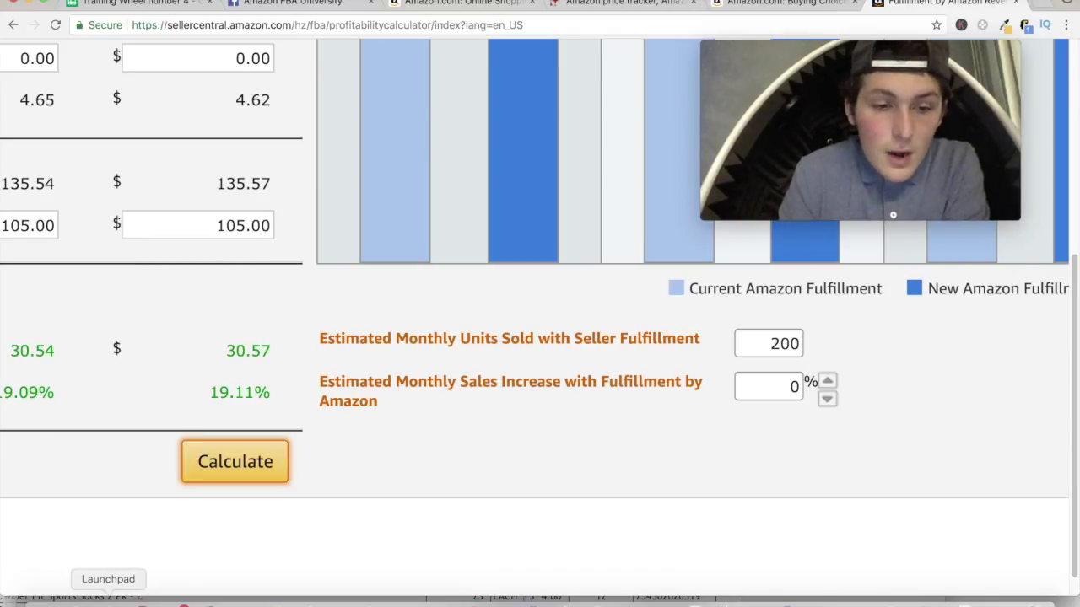
# Step: Switch to the Calculator app and divide the per-unit net profit of 30.57 by the product cost of 105
pyautogui.click(135, 599)
pyautogui.click(119, 372)
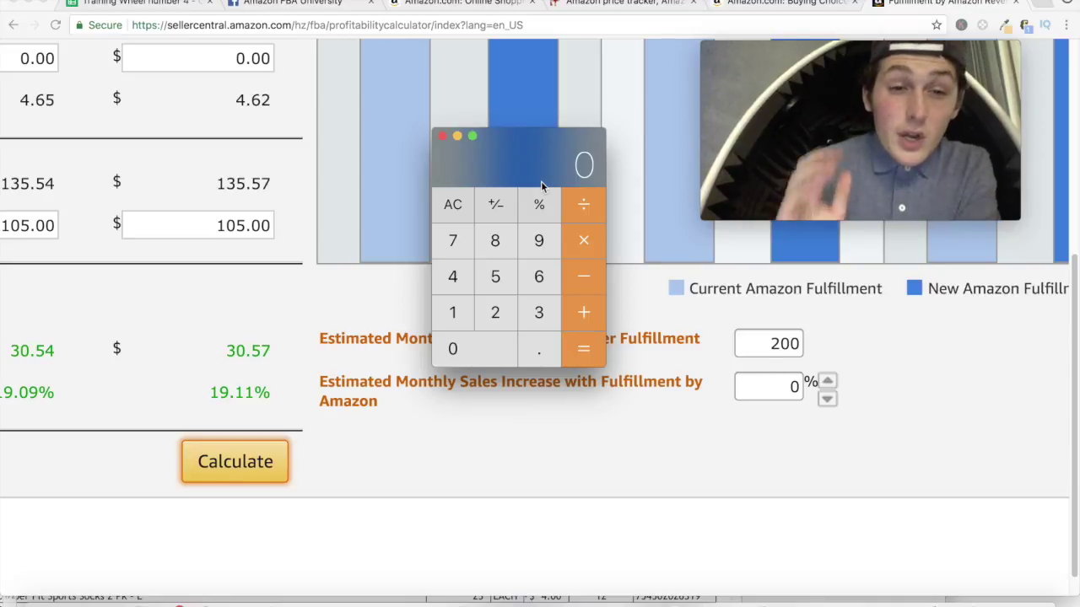
pyautogui.click(535, 321)
pyautogui.click(498, 358)
pyautogui.click(545, 348)
pyautogui.click(496, 277)
pyautogui.click(453, 240)
pyautogui.click(580, 204)
pyautogui.click(460, 322)
pyautogui.click(468, 346)
pyautogui.click(496, 278)
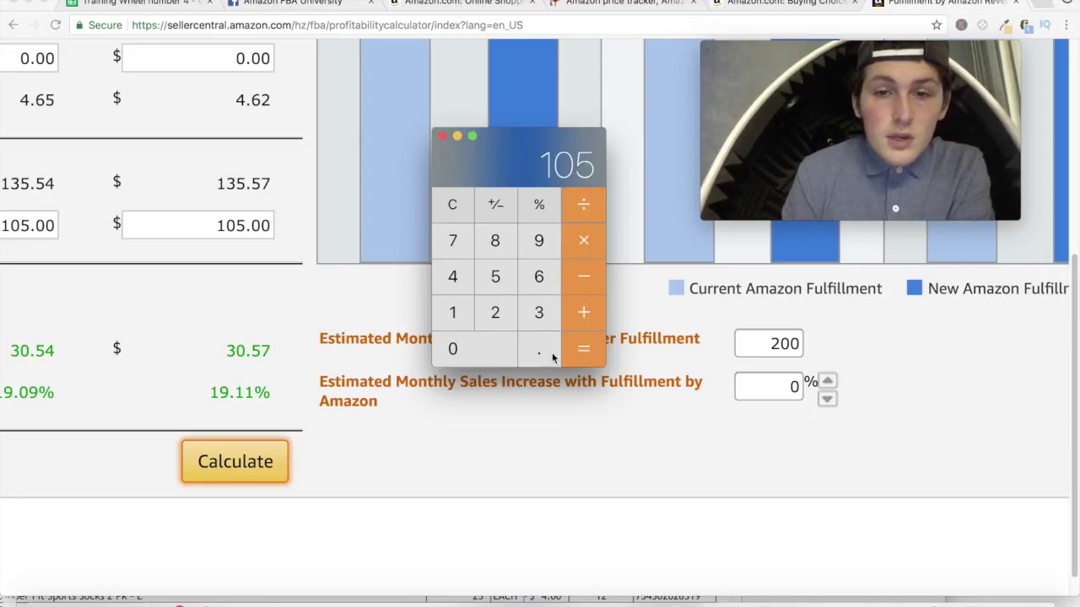
pyautogui.click(583, 355)
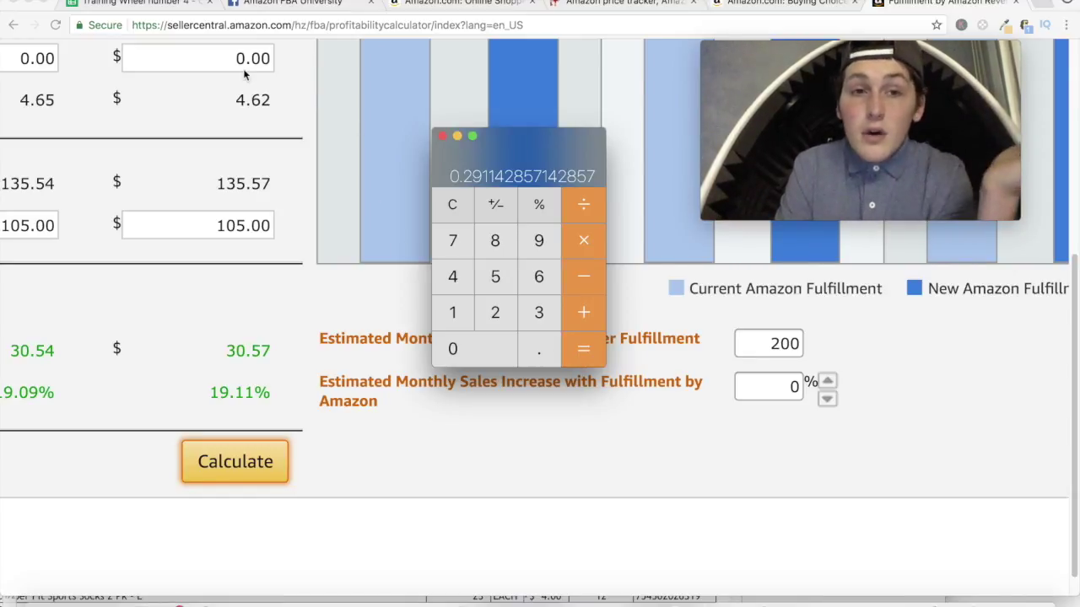
pyautogui.moveTo(796, 100)
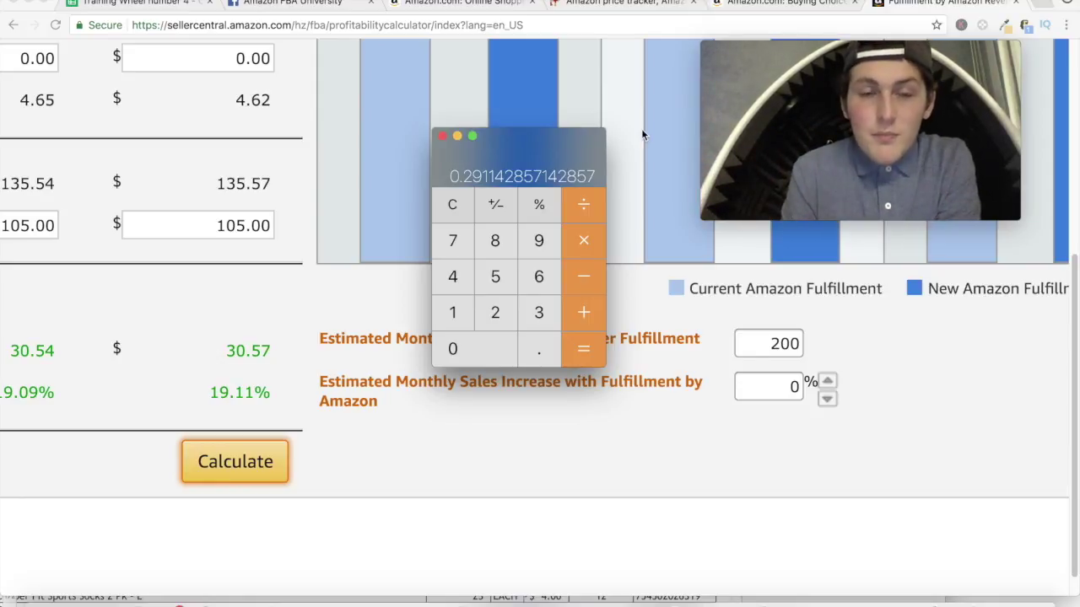
# Step: Return to the spreadsheet and enter 29.9% as the first ASIN's ROI
pyautogui.click(163, 3)
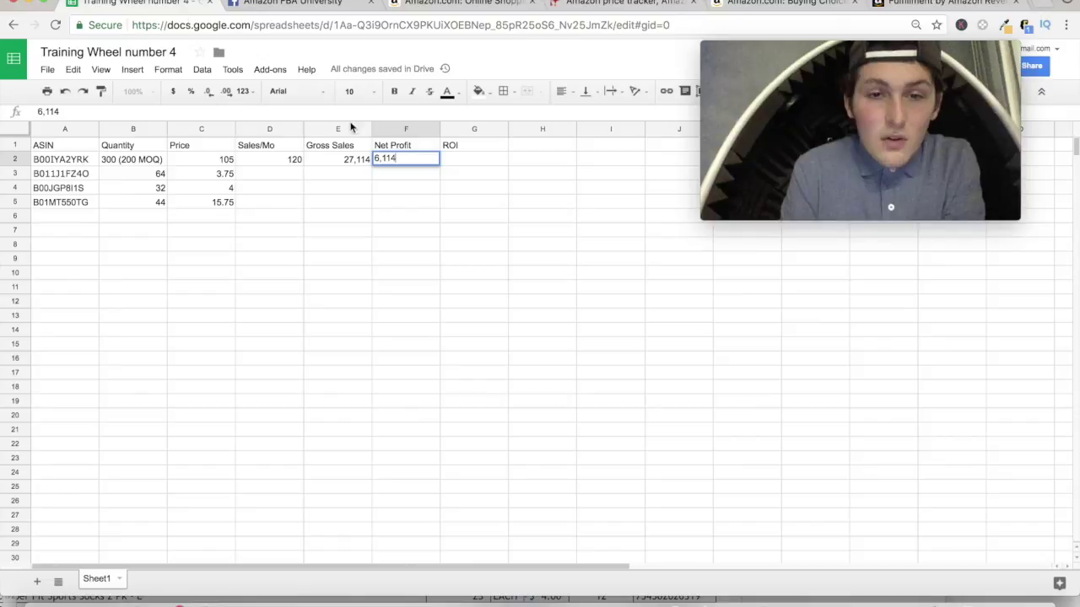
pyautogui.click(453, 158)
pyautogui.write('29')
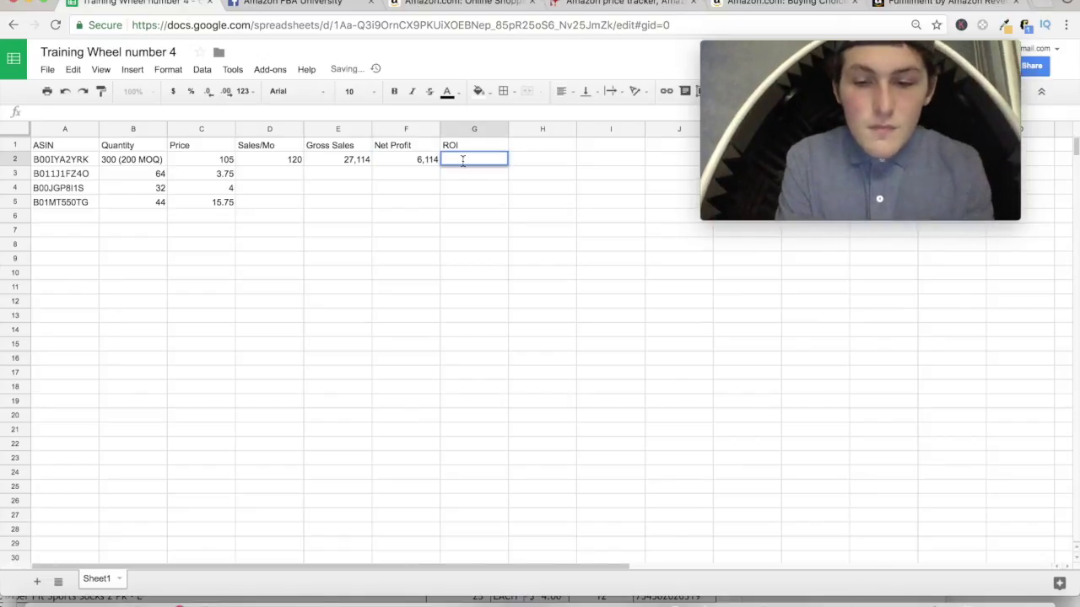
pyautogui.write('.9%')
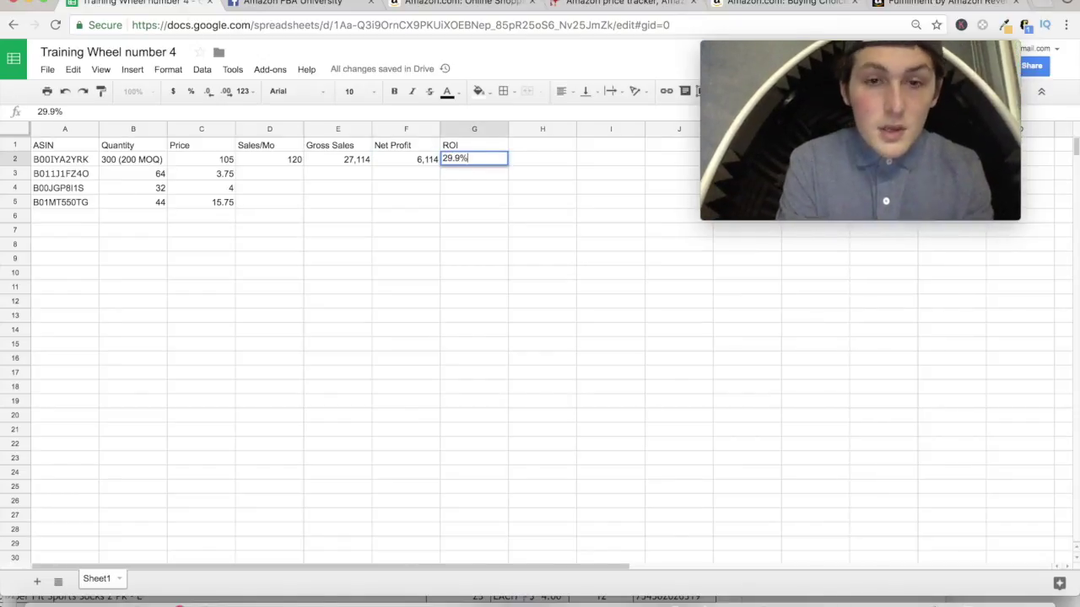
pyautogui.click(444, 230)
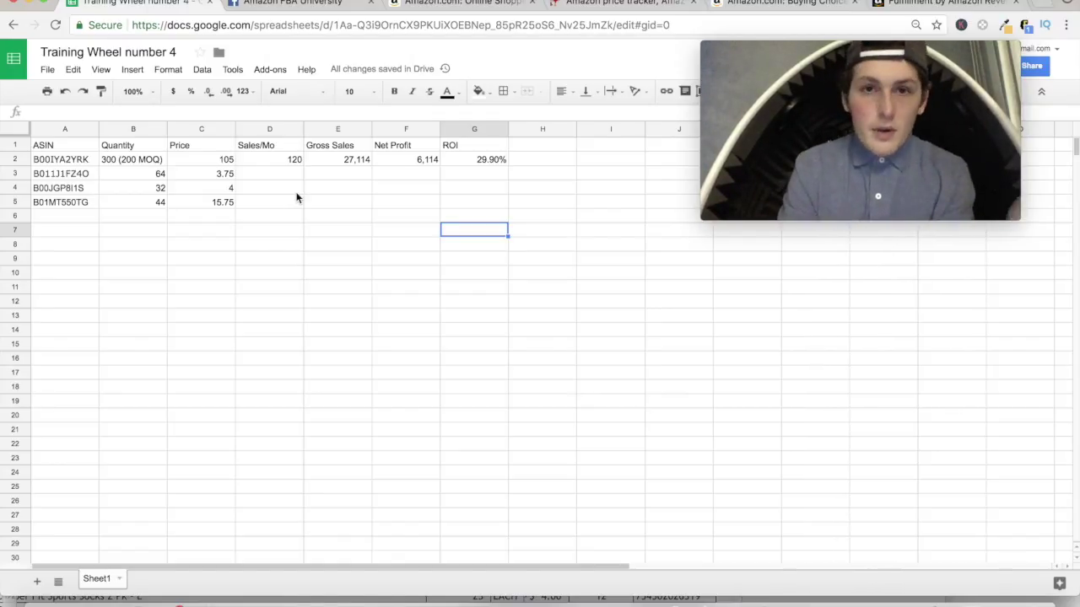
# Step: Copy the second ASIN, B011J1FZ4O, from the spreadsheet and search Amazon for it
pyautogui.doubleClick(84, 173)
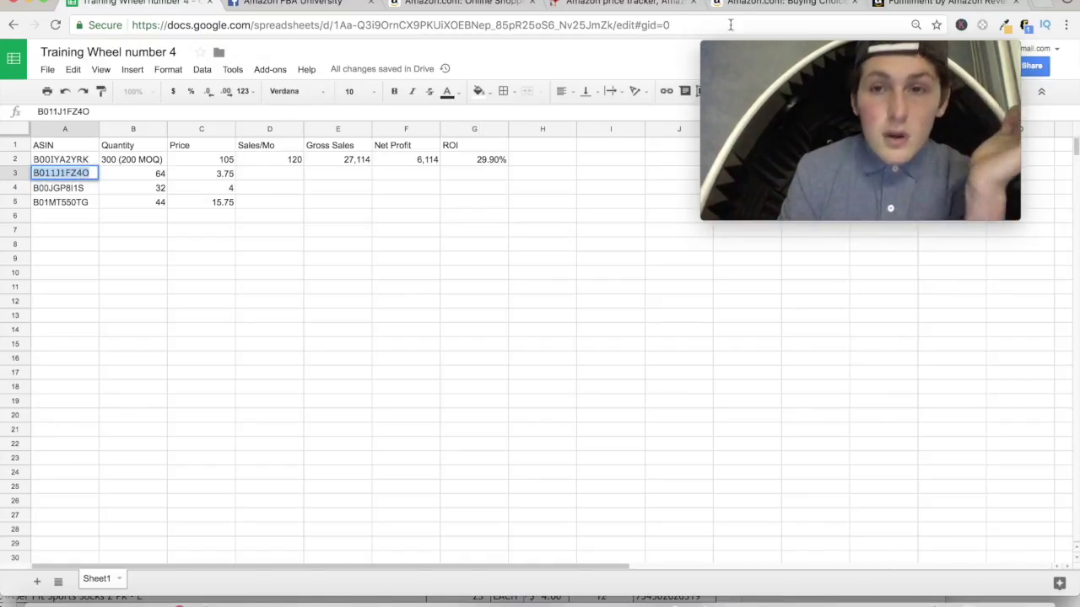
pyautogui.click(472, 3)
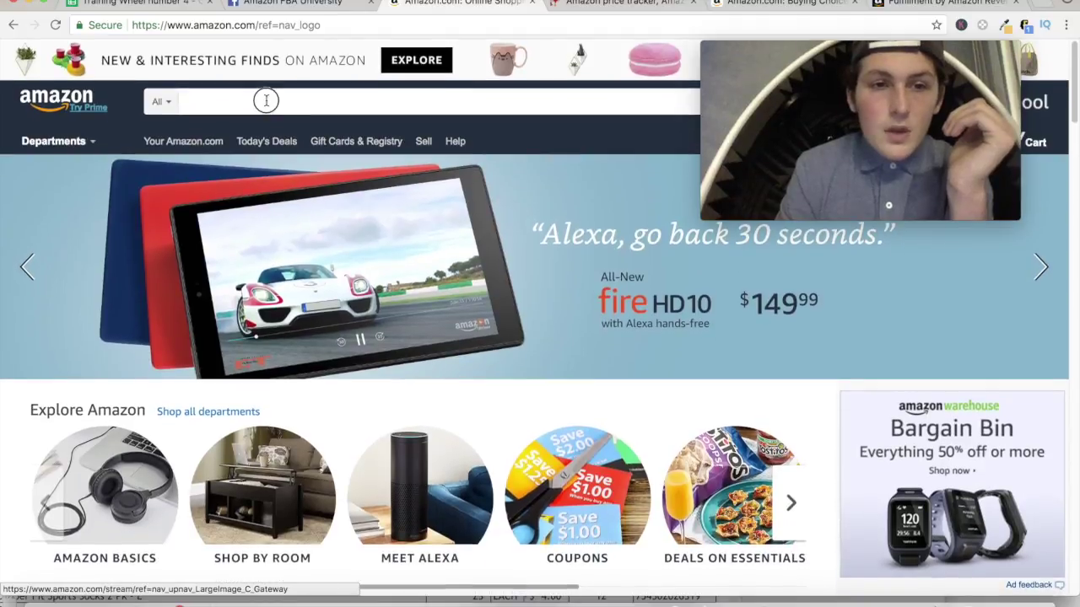
pyautogui.click(266, 101)
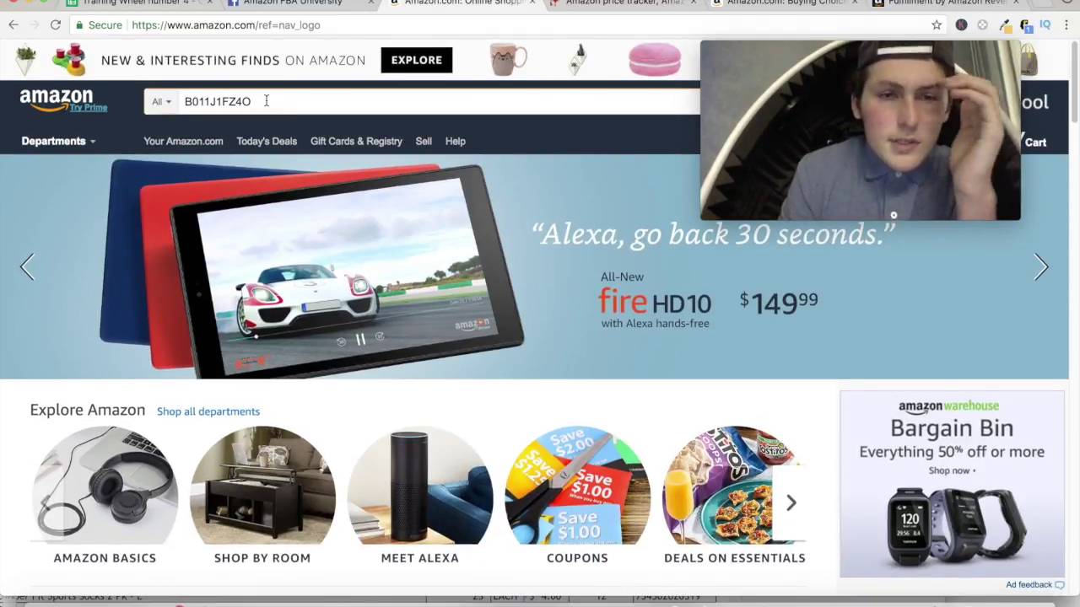
pyautogui.press('Return')
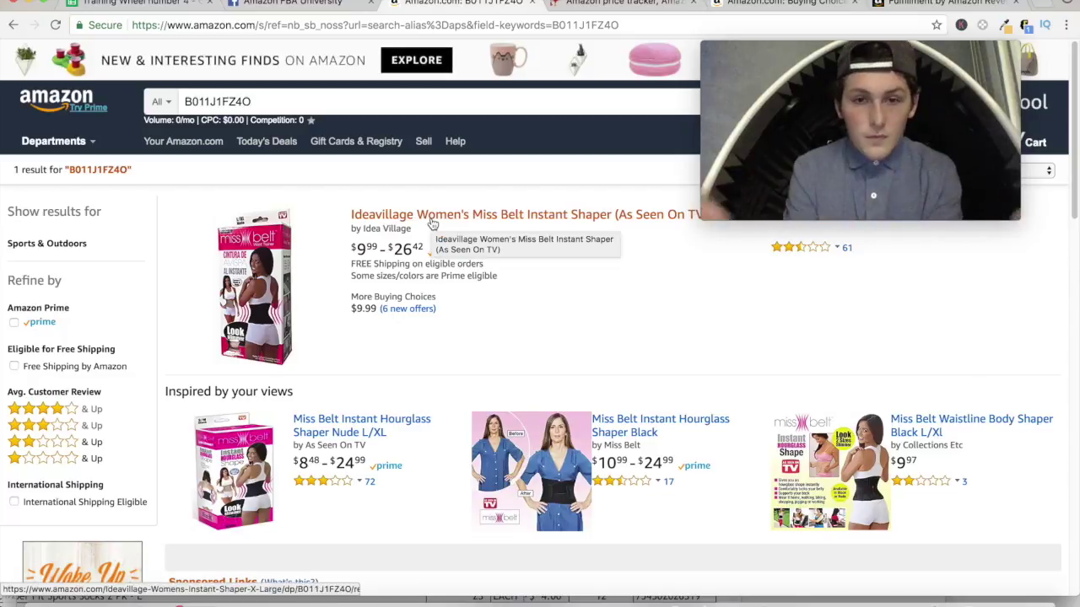
# Step: Open the Ideavillage Women's Miss Belt Instant Shaper listing and display its size options
pyautogui.click(431, 215)
pyautogui.scroll(-1, 545, 342)
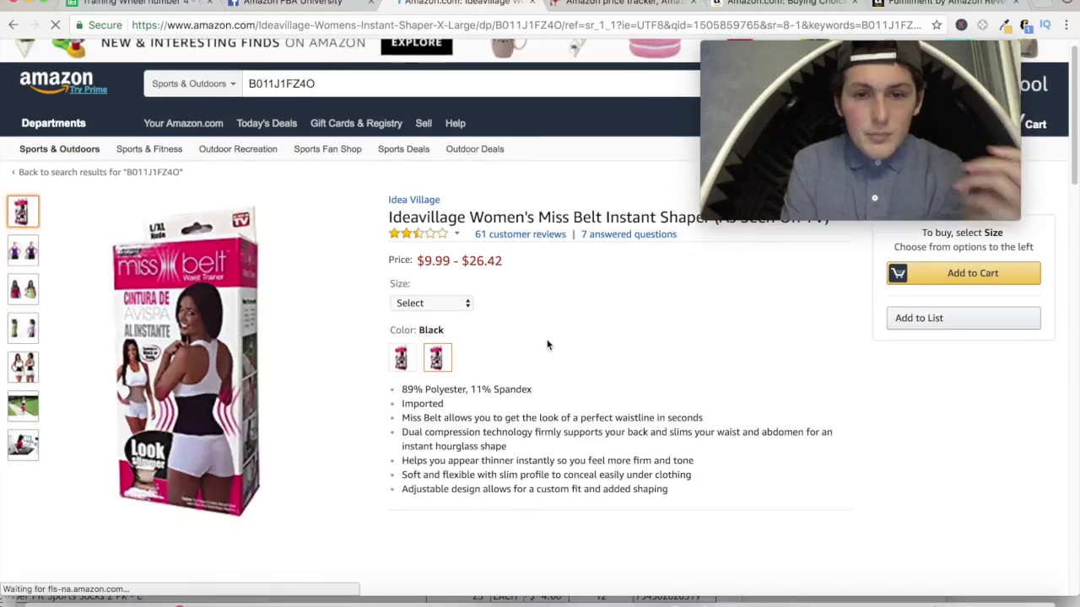
pyautogui.click(449, 304)
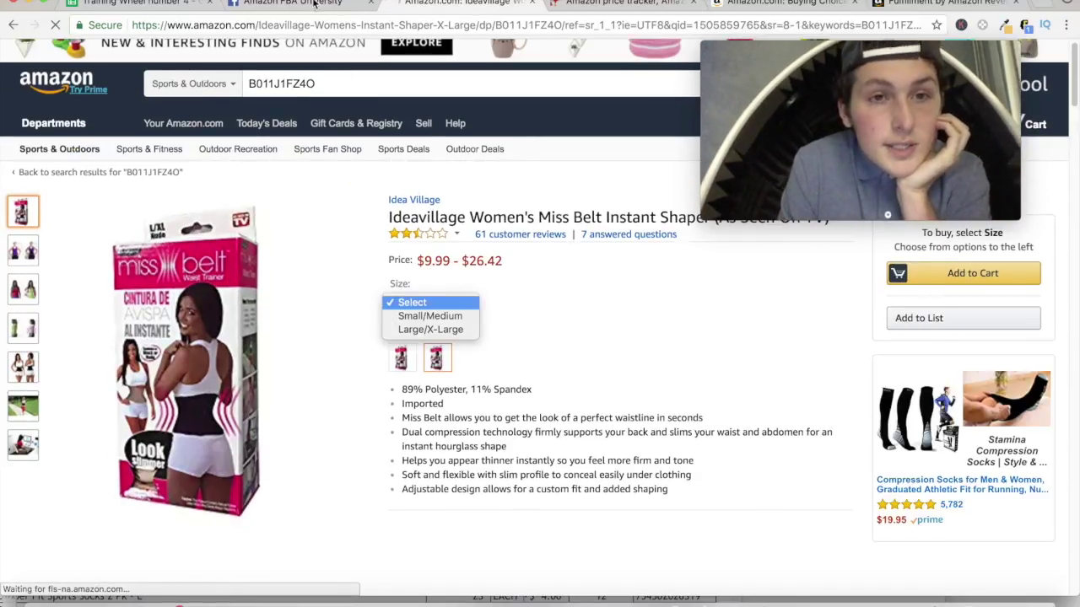
# Step: Choose the Large/X-Large size of the Miss Belt shaper and examine its best sellers rank and price history
pyautogui.click(435, 330)
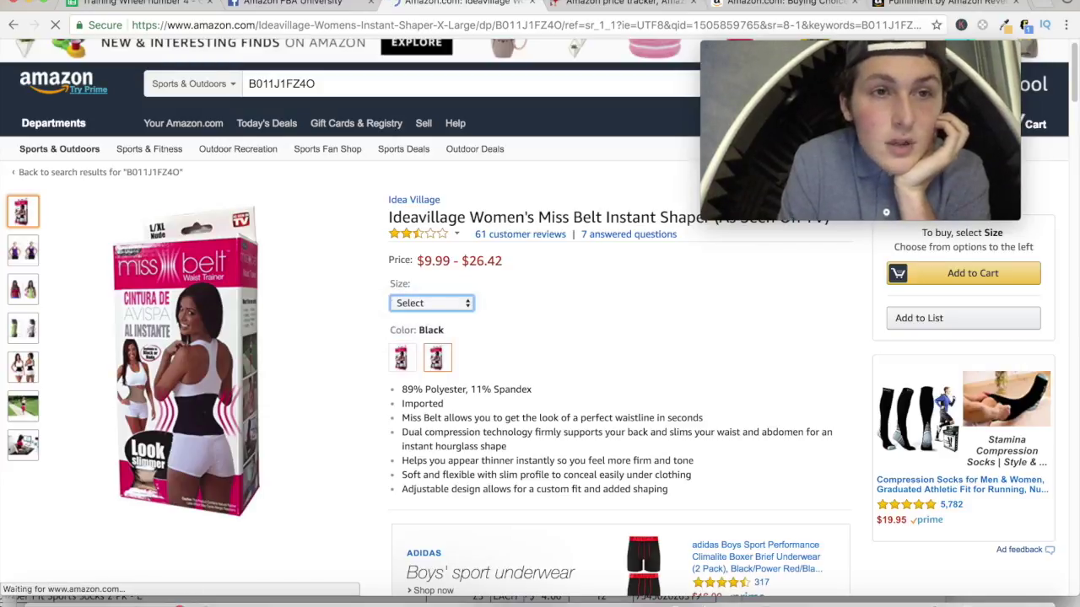
pyautogui.click(173, 3)
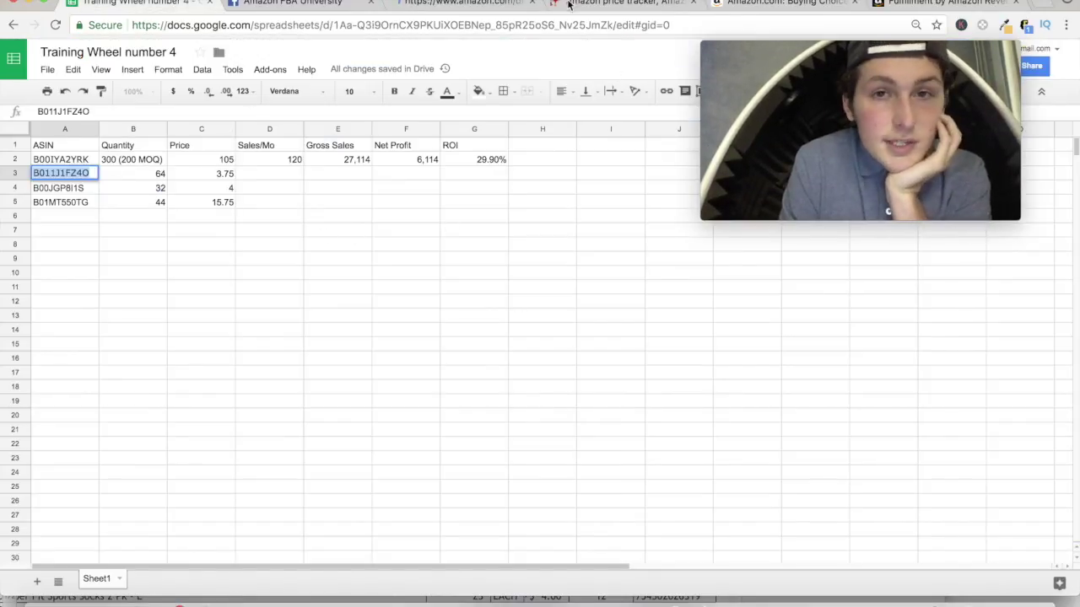
pyautogui.click(468, 4)
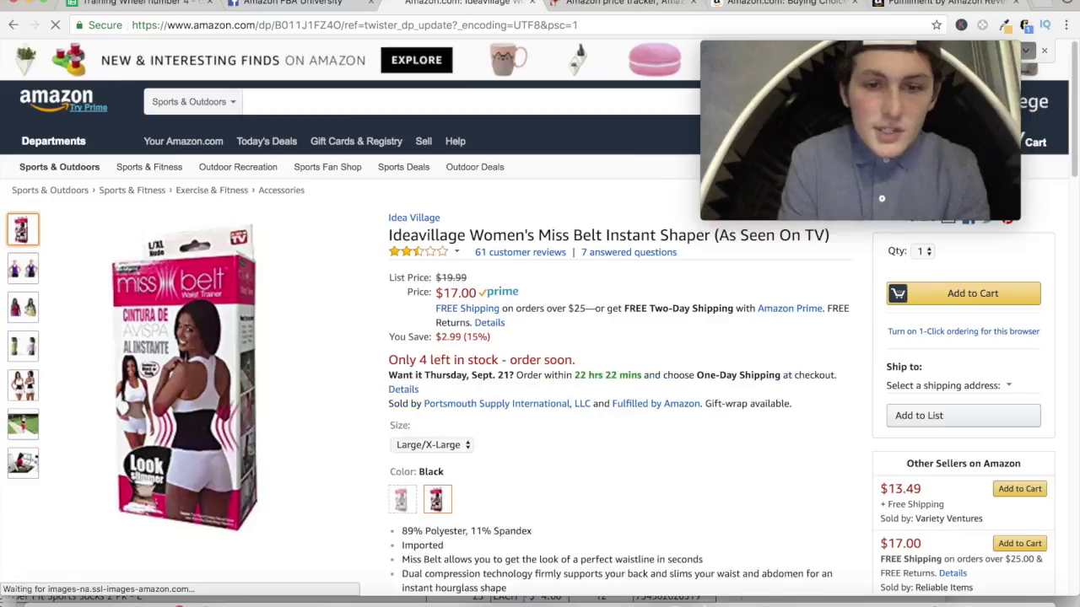
pyautogui.scroll(-15, 495, 160)
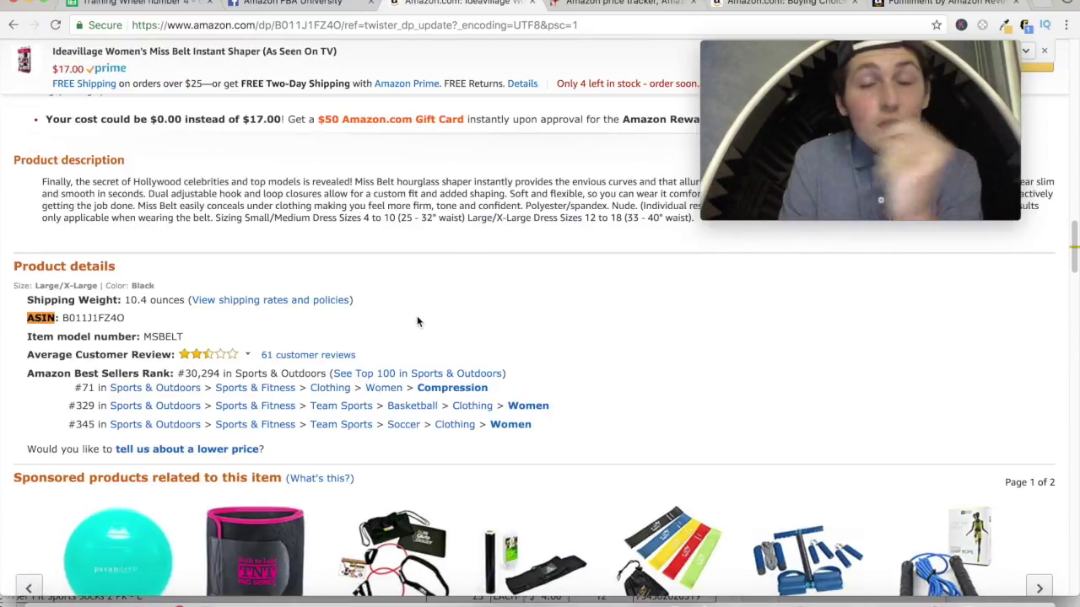
pyautogui.scroll(10, 417, 321)
pyautogui.scroll(5, 419, 322)
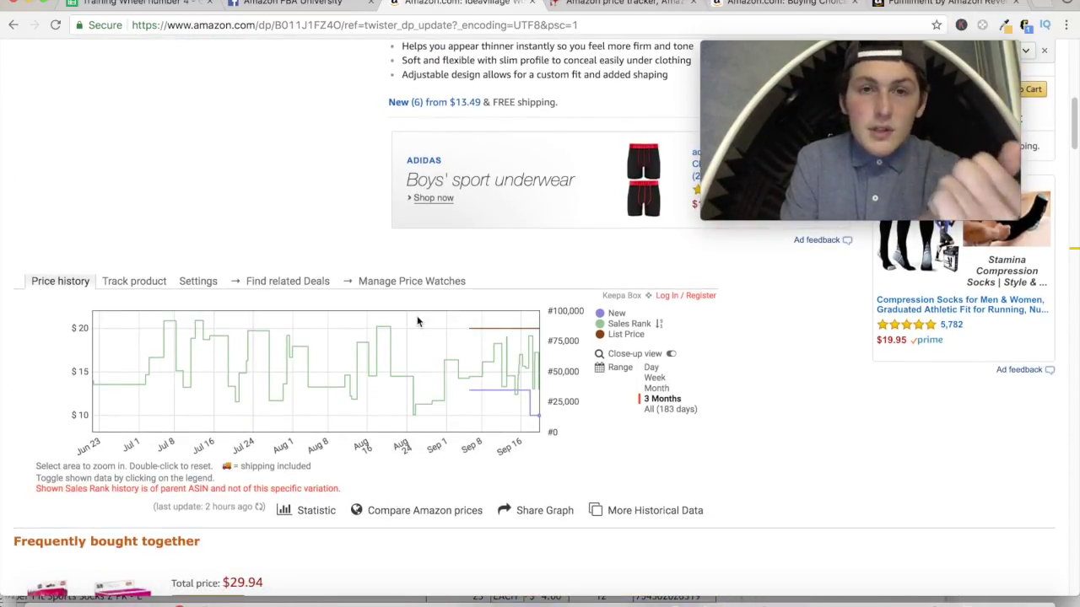
pyautogui.scroll(-15, 417, 315)
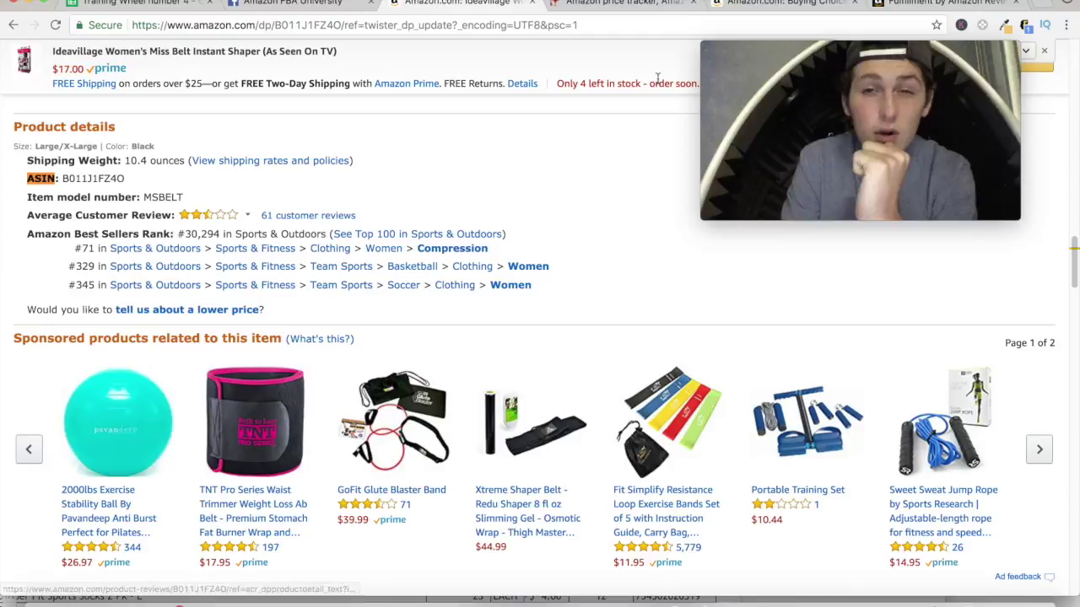
# Step: Open the Jungle Scout sales estimator at junglescout.com/estimator/ in a new tab and go to its product categories
pyautogui.click(1042, 5)
pyautogui.write('junglescout.com/estimator/')
pyautogui.press('Return')
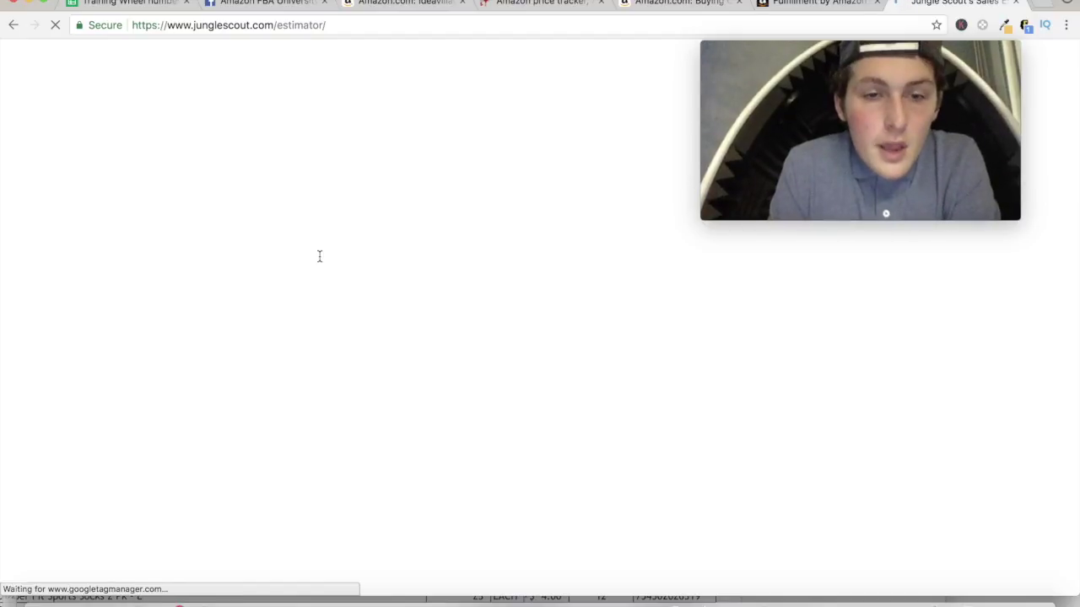
pyautogui.scroll(-3, 319, 256)
pyautogui.scroll(-1, 318, 256)
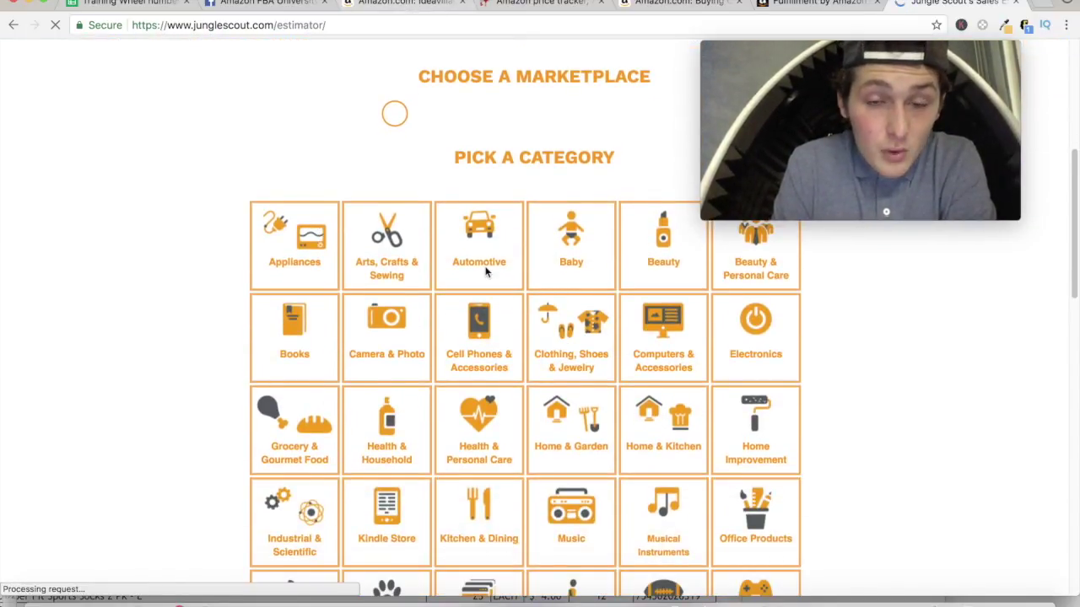
pyautogui.scroll(-4, 487, 271)
# Step: Check the listing's sales rank and estimate its monthly sales using rank 30294 in the Sports & Outdoors category
pyautogui.click(427, 7)
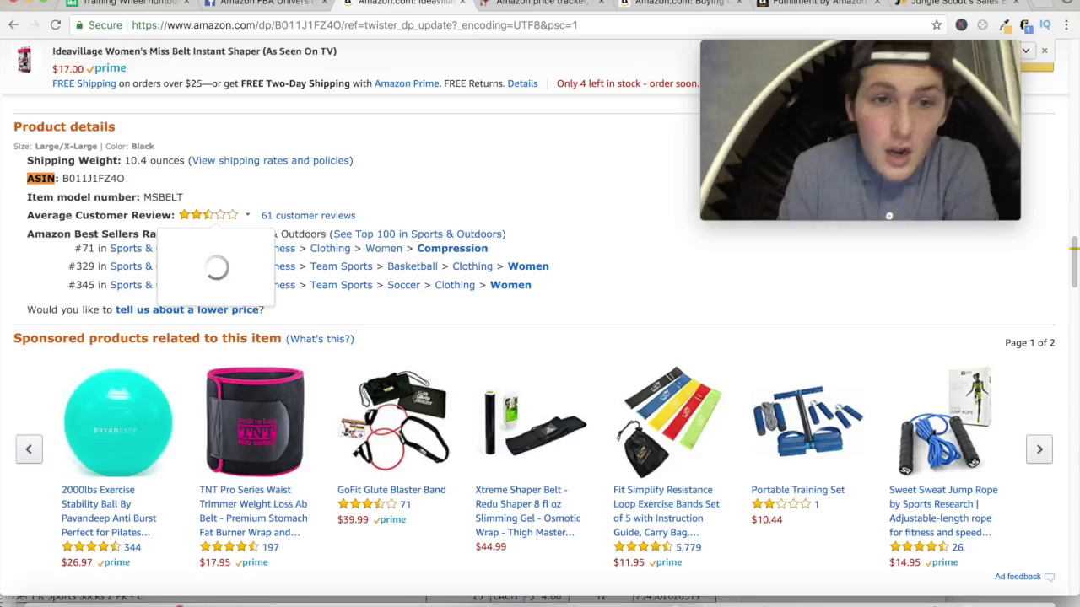
pyautogui.click(954, 4)
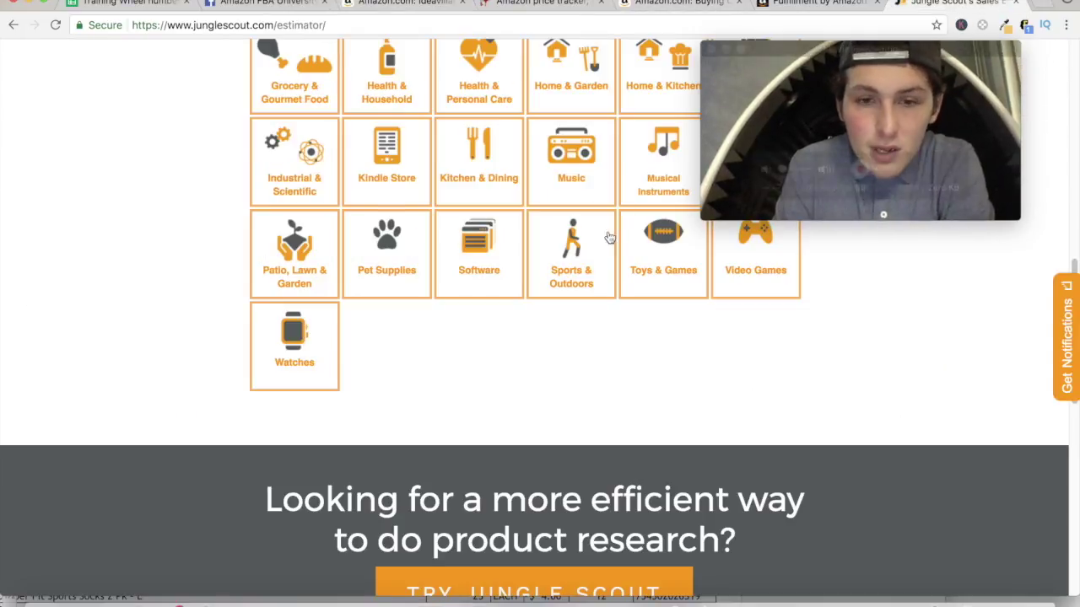
pyautogui.click(571, 253)
pyautogui.click(487, 306)
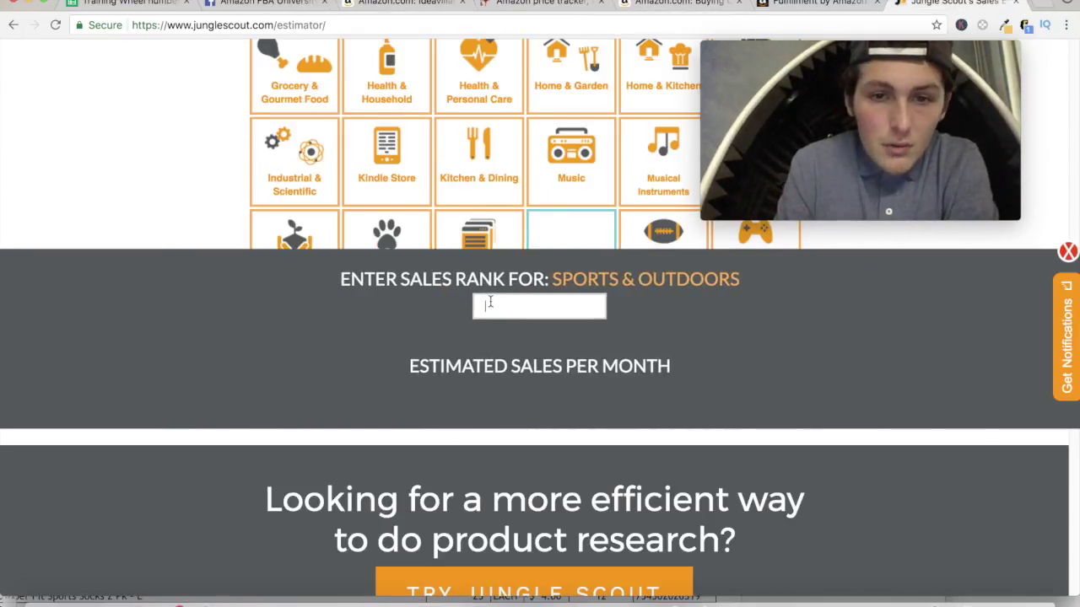
pyautogui.write('30294')
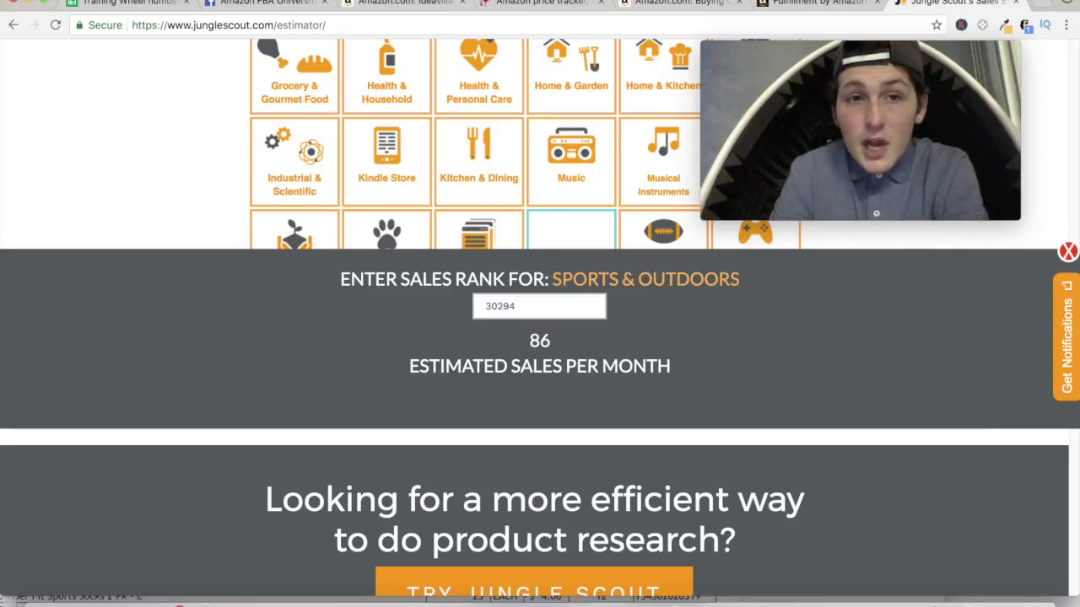
# Step: Open the new-condition offers for the Large/X-Large Miss Belt shaper and review the sellers' prices and fulfillment
pyautogui.click(128, 4)
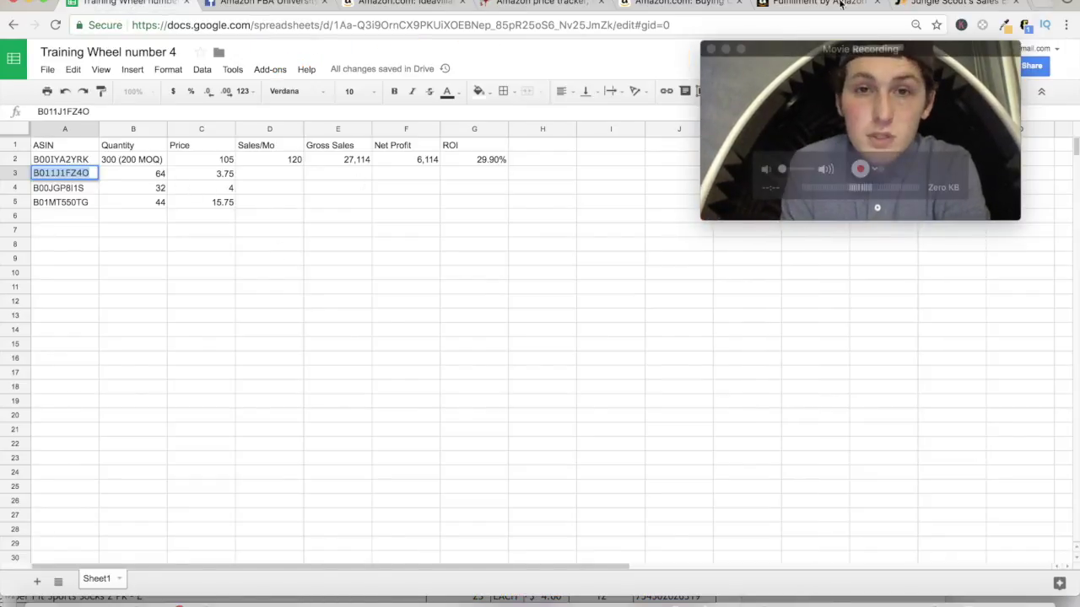
pyautogui.click(688, 5)
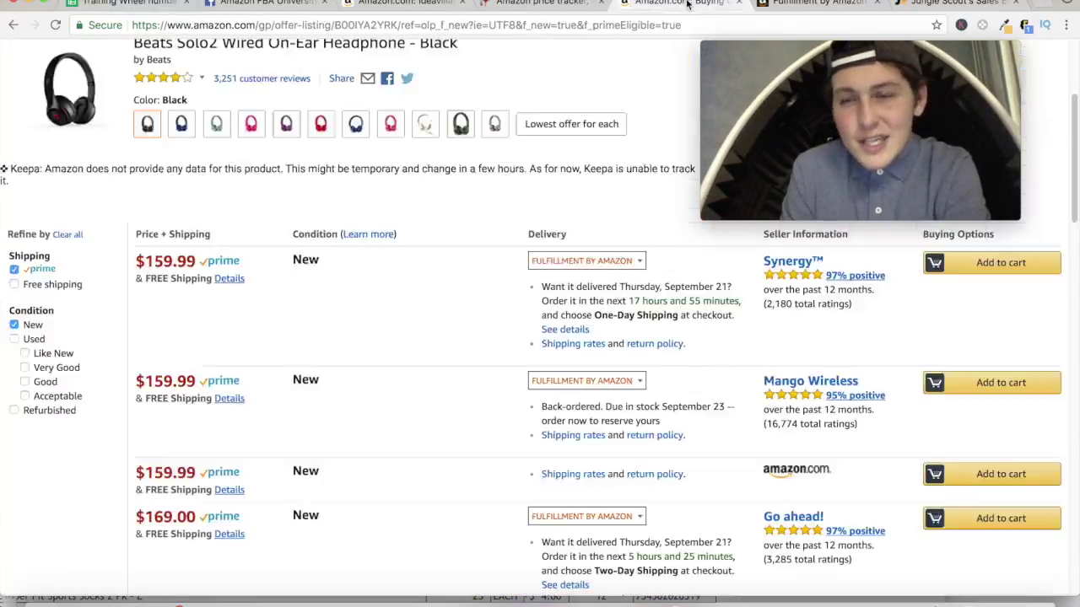
pyautogui.click(410, 4)
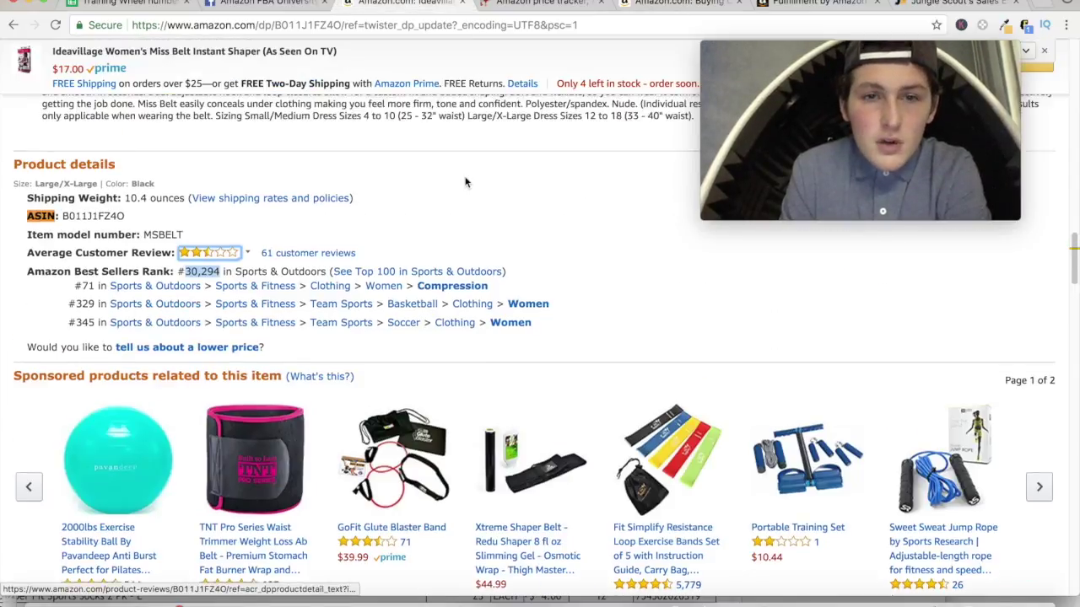
pyautogui.scroll(15, 464, 182)
pyautogui.scroll(3, 465, 181)
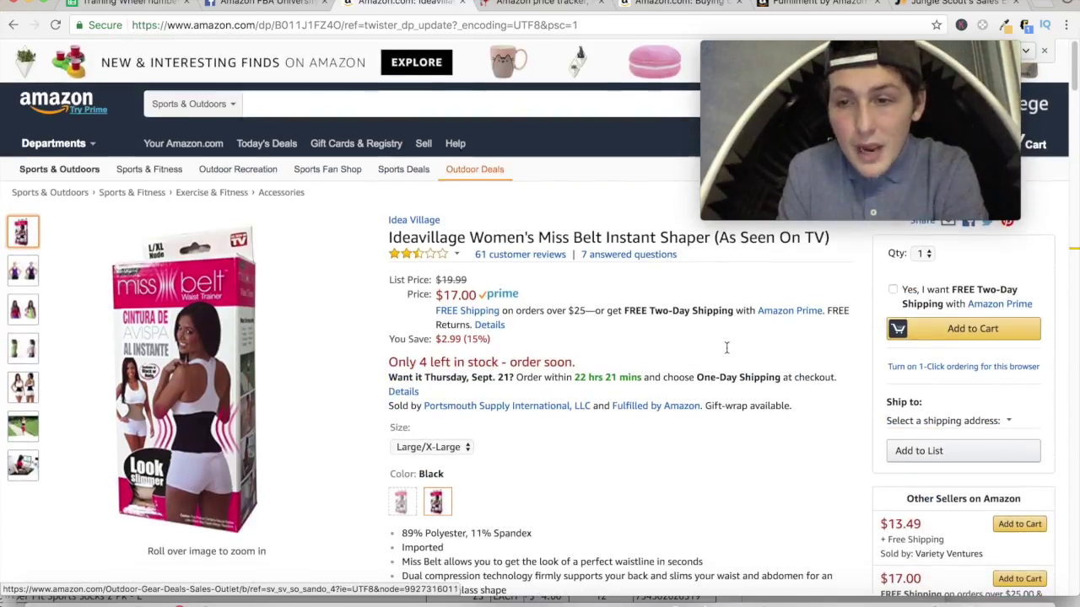
pyautogui.scroll(-3, 723, 345)
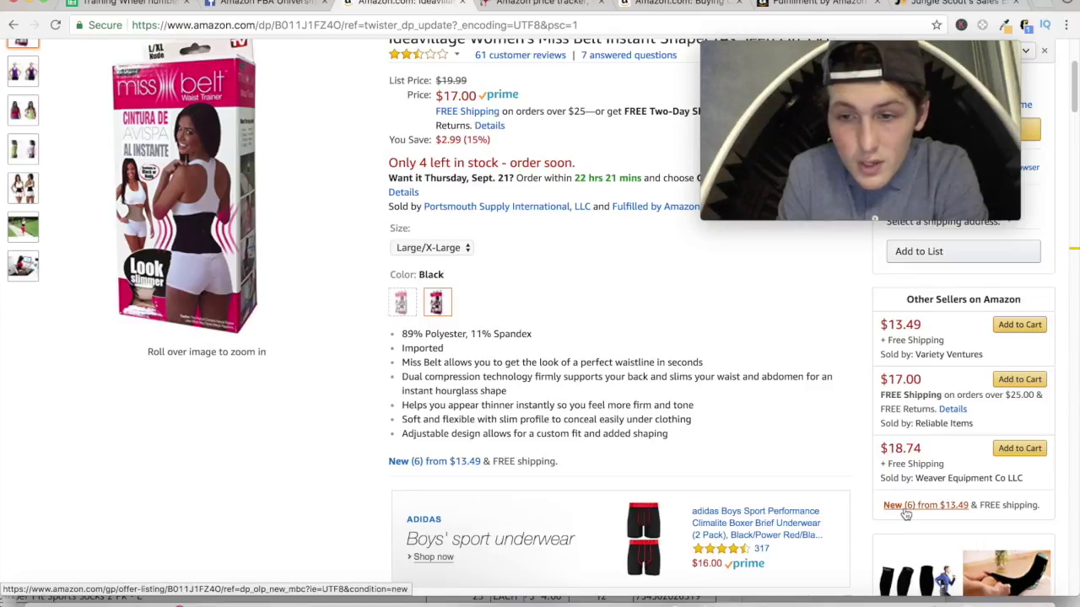
pyautogui.click(901, 506)
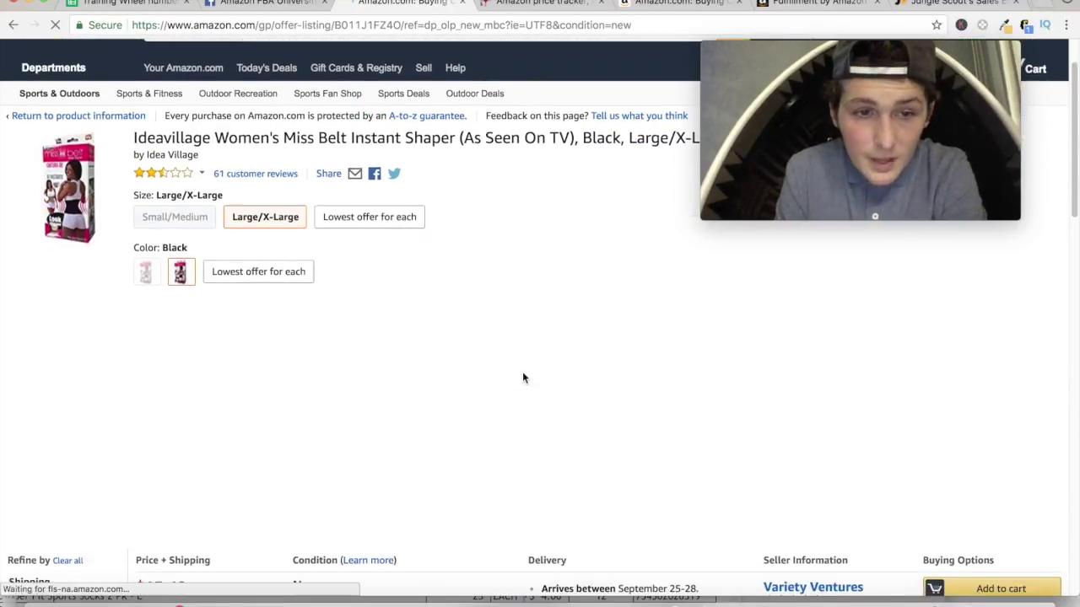
pyautogui.scroll(-3, 540, 329)
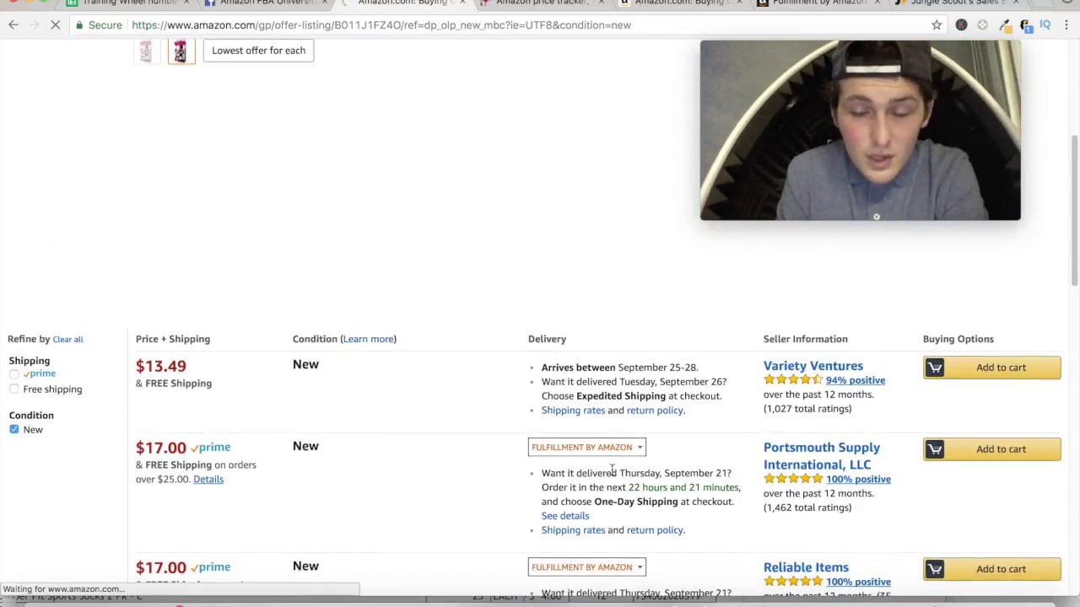
pyautogui.scroll(-2, 441, 398)
pyautogui.scroll(-1, 436, 402)
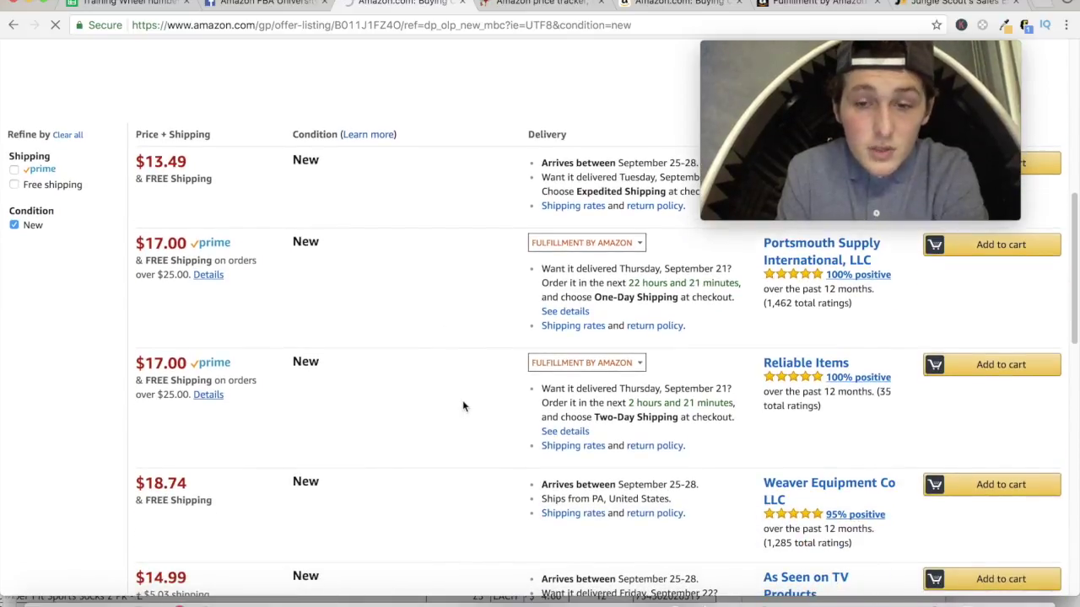
pyautogui.scroll(-1, 462, 399)
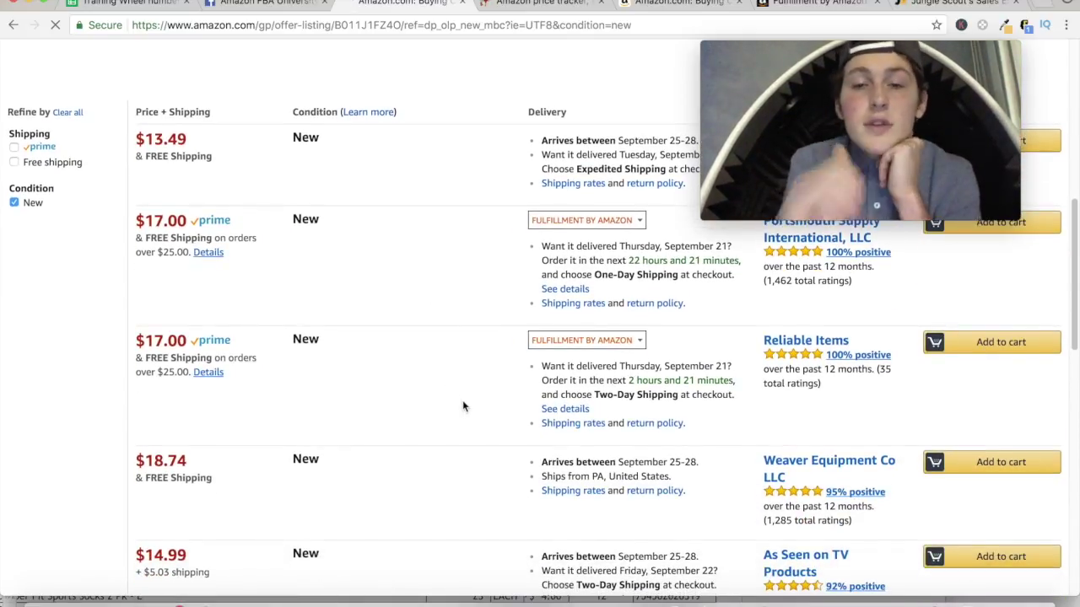
pyautogui.scroll(1, 716, 321)
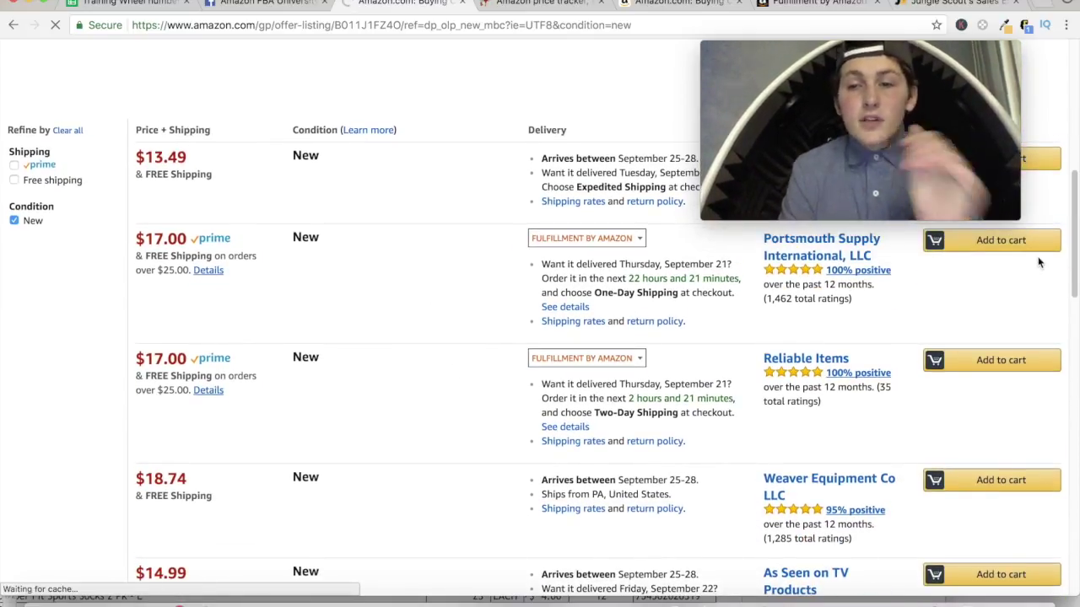
# Step: Add the $17.00 Prime offers from Portsmouth Supply International and Reliable Items to the cart and check their stock there
pyautogui.click(1015, 243)
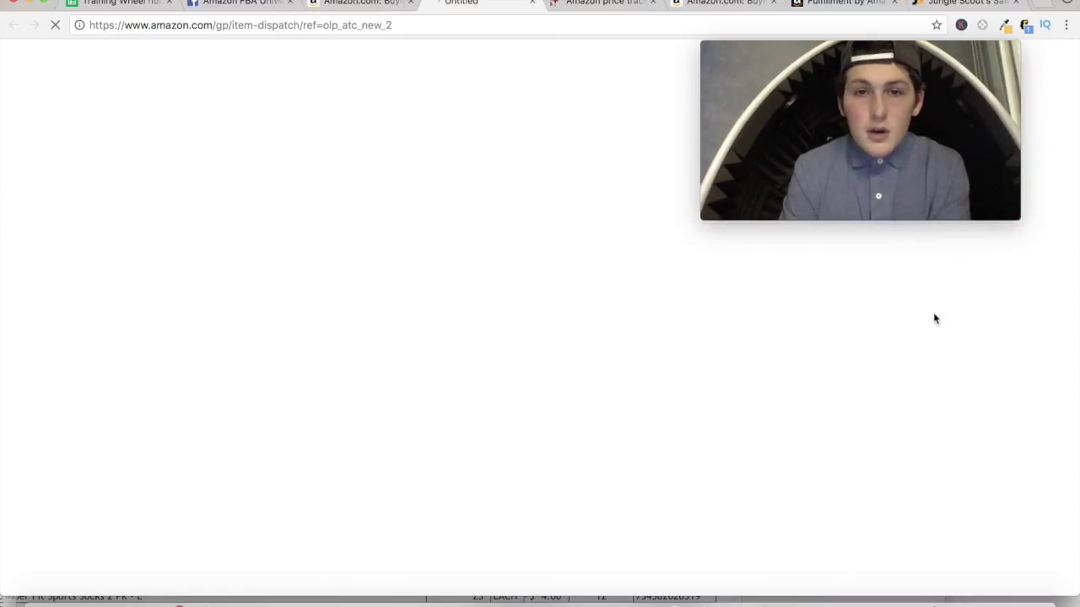
pyautogui.hotkey('ctrl', 'shift', 'Tab')
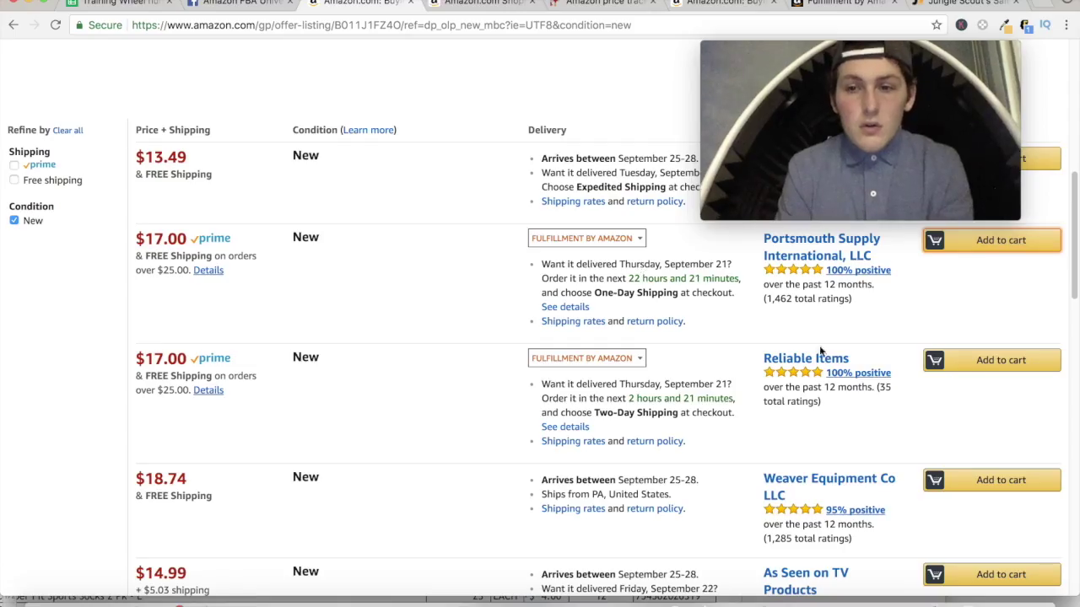
pyautogui.click(954, 364)
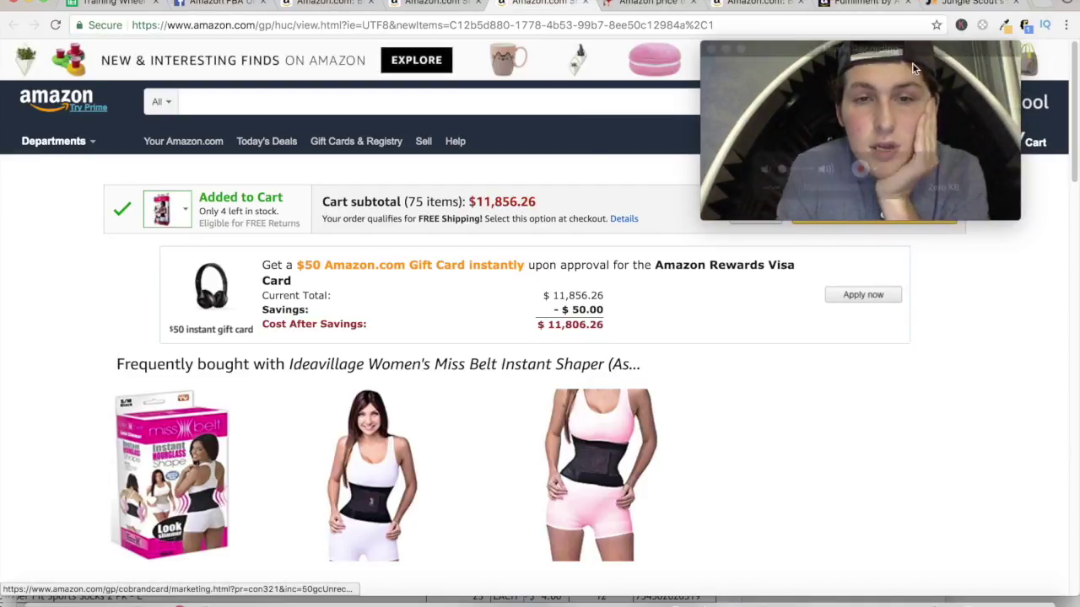
pyautogui.moveTo(911, 48); pyautogui.dragTo(1014, 3)
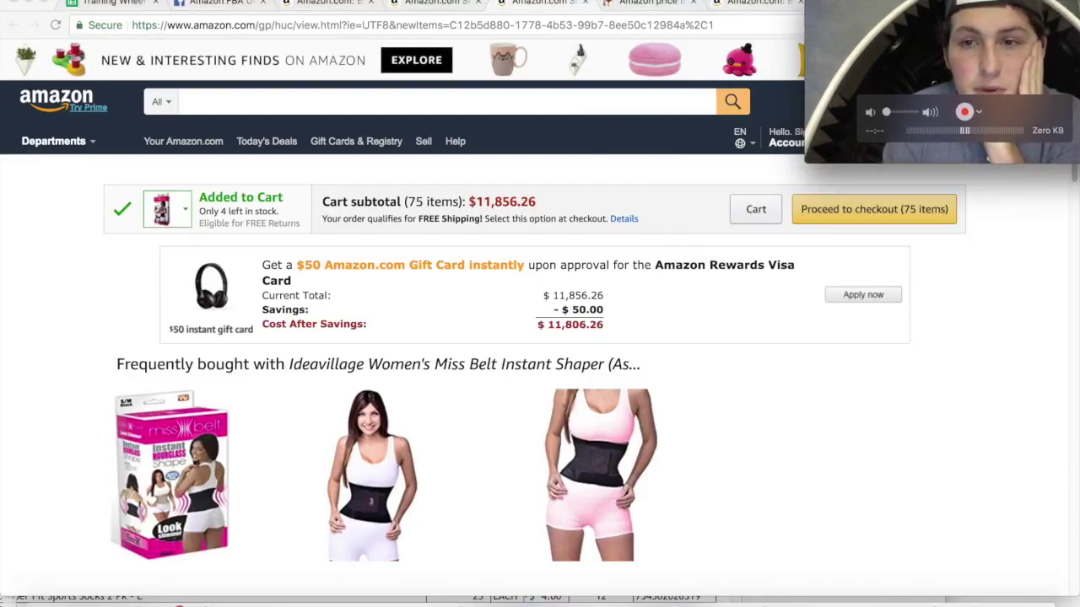
pyautogui.click(756, 210)
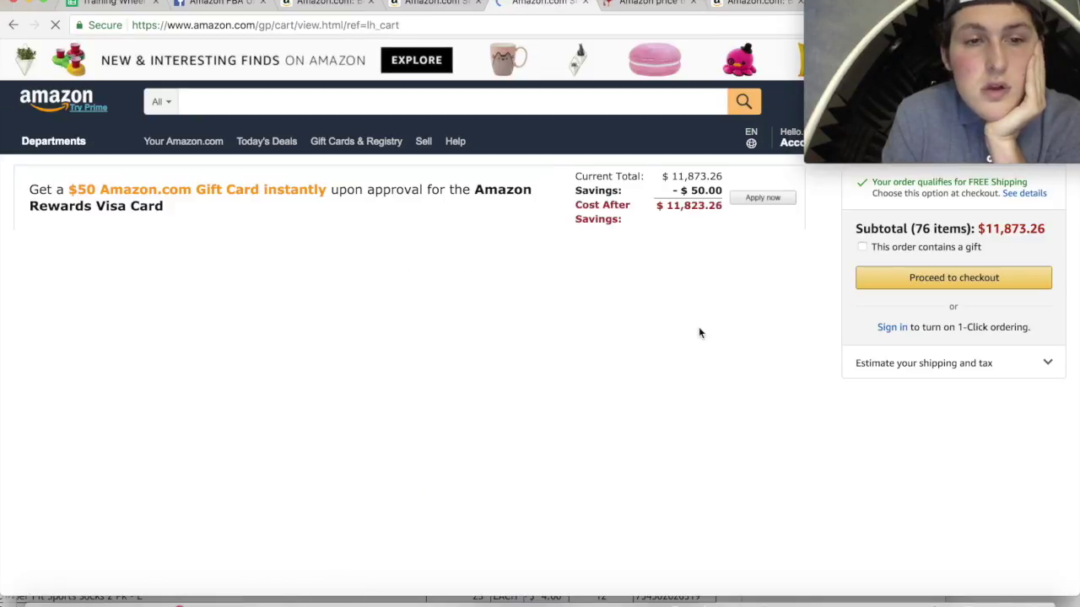
pyautogui.scroll(-2, 698, 326)
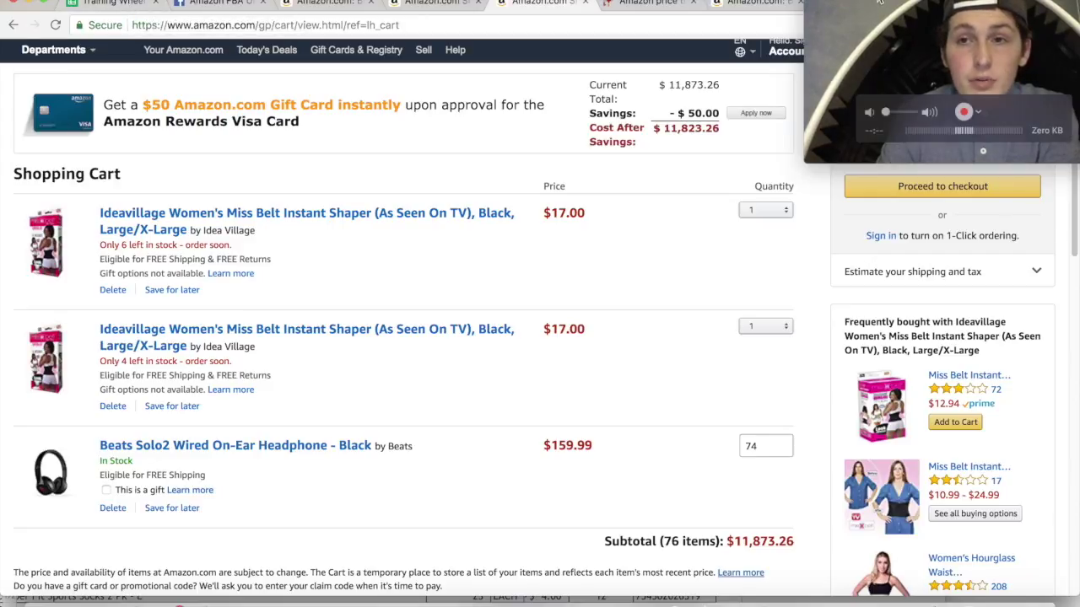
# Step: Recheck the Jungle Scout sales estimate and enter 64 as the monthly sales for B011J1FZ4O in the spreadsheet
pyautogui.moveTo(884, 16); pyautogui.dragTo(884, 64)
pyautogui.click(970, 2)
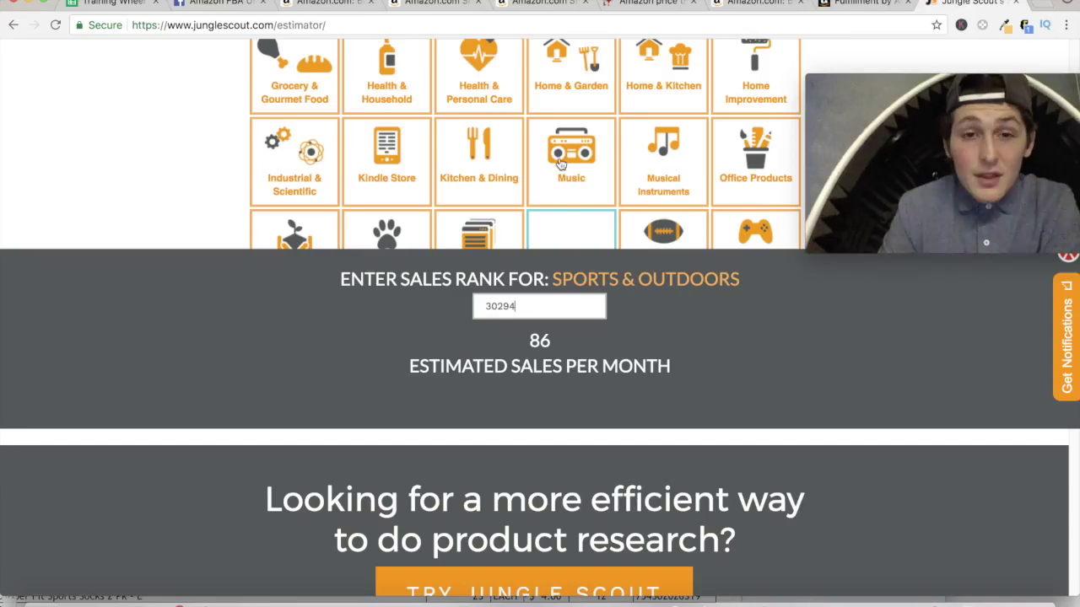
pyautogui.click(114, 4)
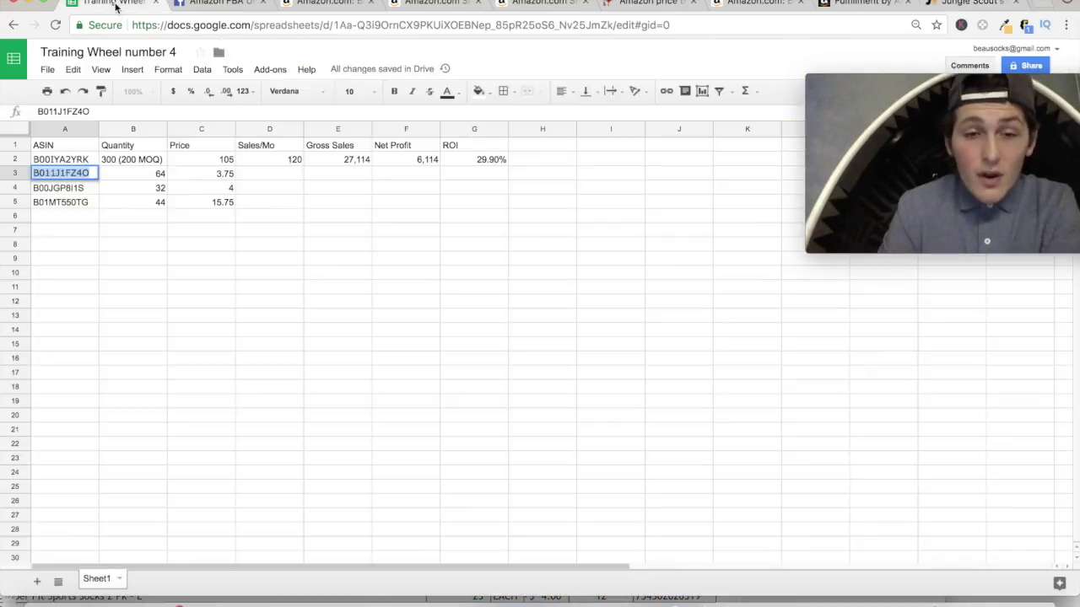
pyautogui.click(279, 173)
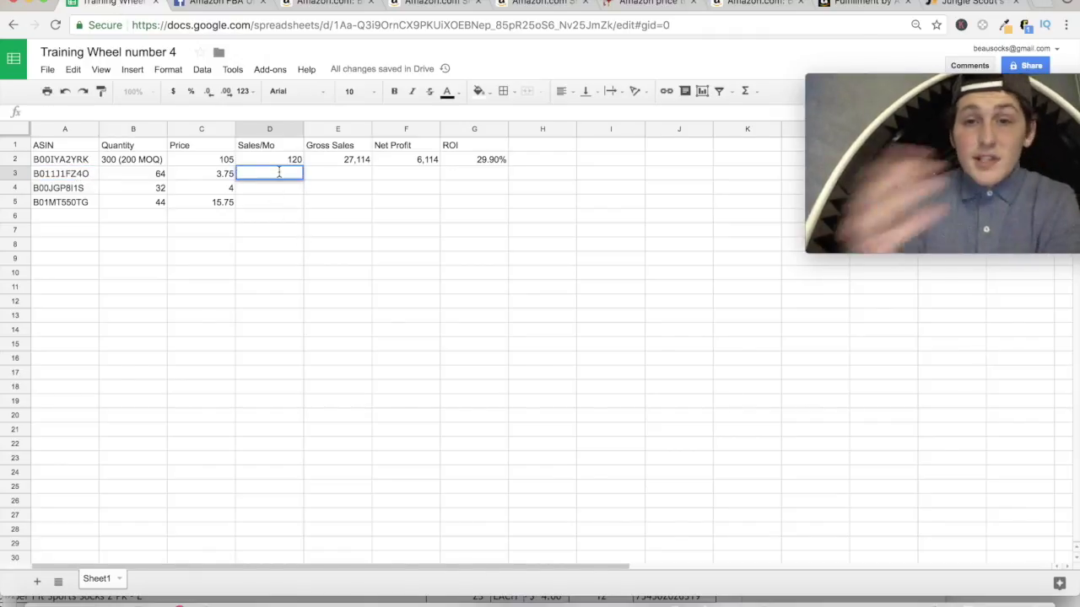
pyautogui.write('64')
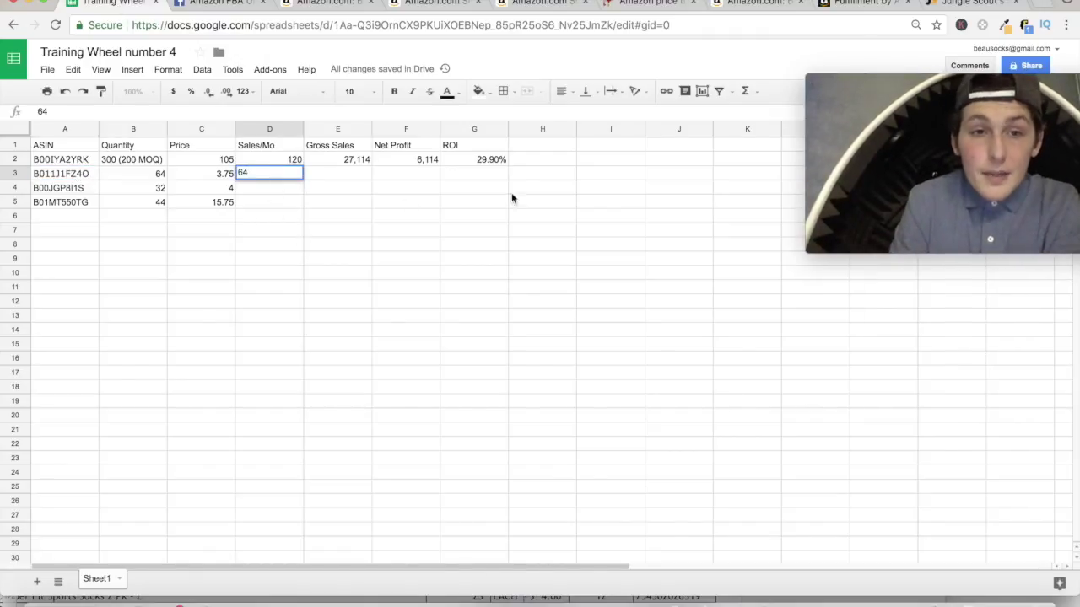
pyautogui.click(344, 175)
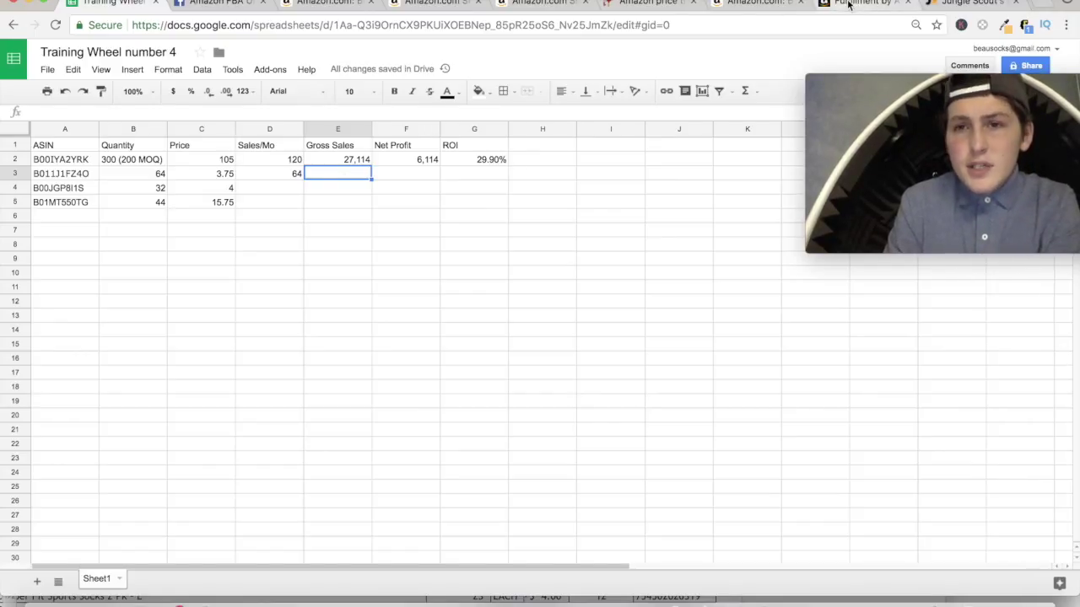
# Step: Close the two Amazon cart tabs and return to the Miss Belt shaper's offer list
pyautogui.click(441, 4)
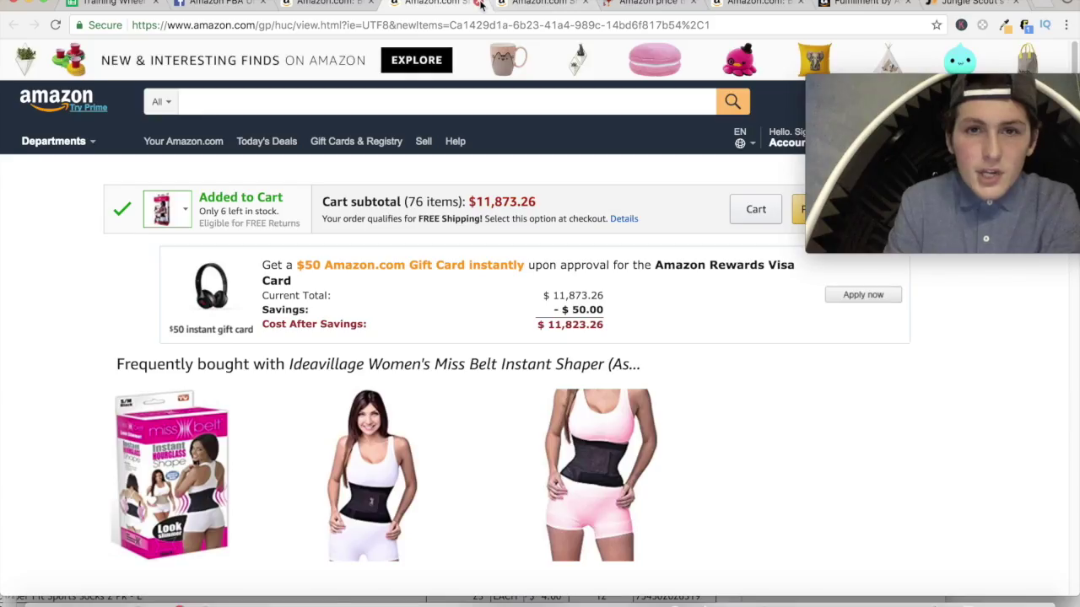
pyautogui.click(478, 4)
pyautogui.click(478, 5)
pyautogui.click(329, 5)
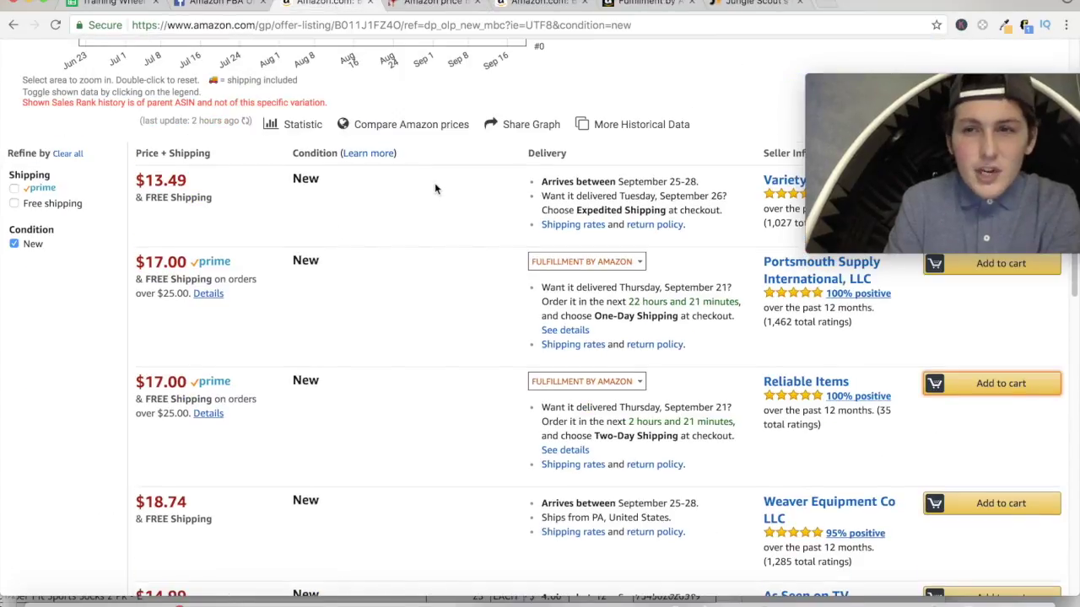
# Step: Return to the Miss Belt shaper's product page and compare its Keepa price and sales rank history over all 183 days and 3 months
pyautogui.scroll(10, 429, 187)
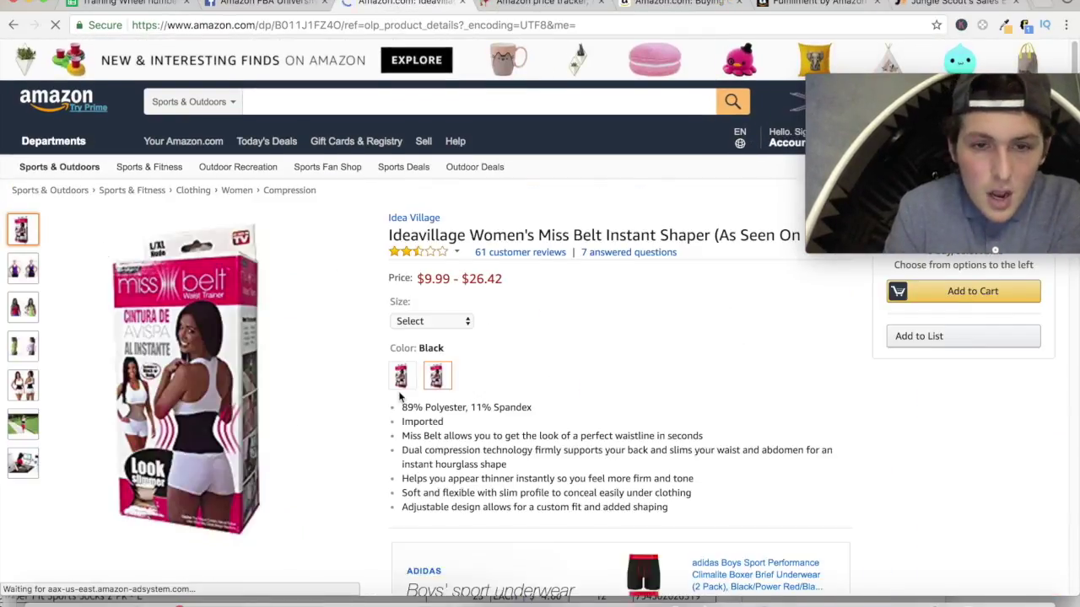
pyautogui.scroll(-5, 400, 396)
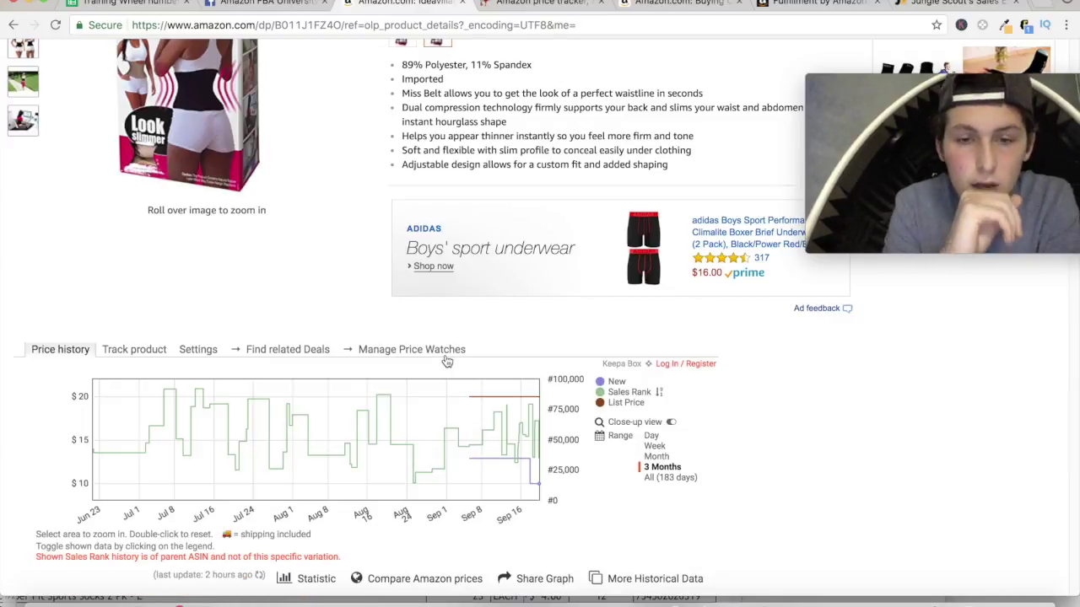
pyautogui.scroll(-1, 451, 354)
pyautogui.click(661, 448)
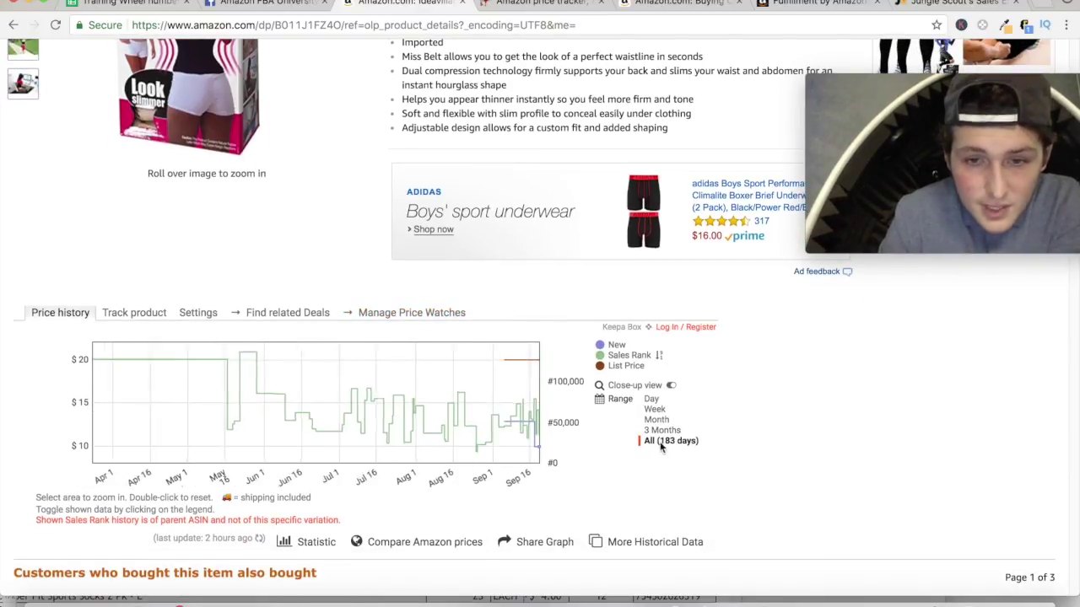
pyautogui.click(659, 431)
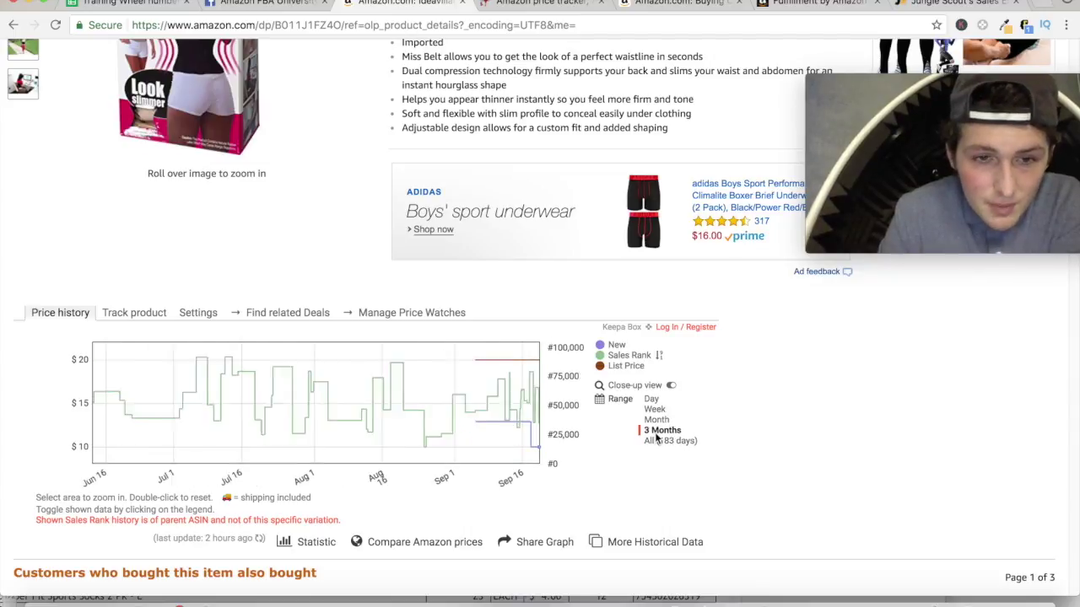
pyautogui.scroll(1, 602, 448)
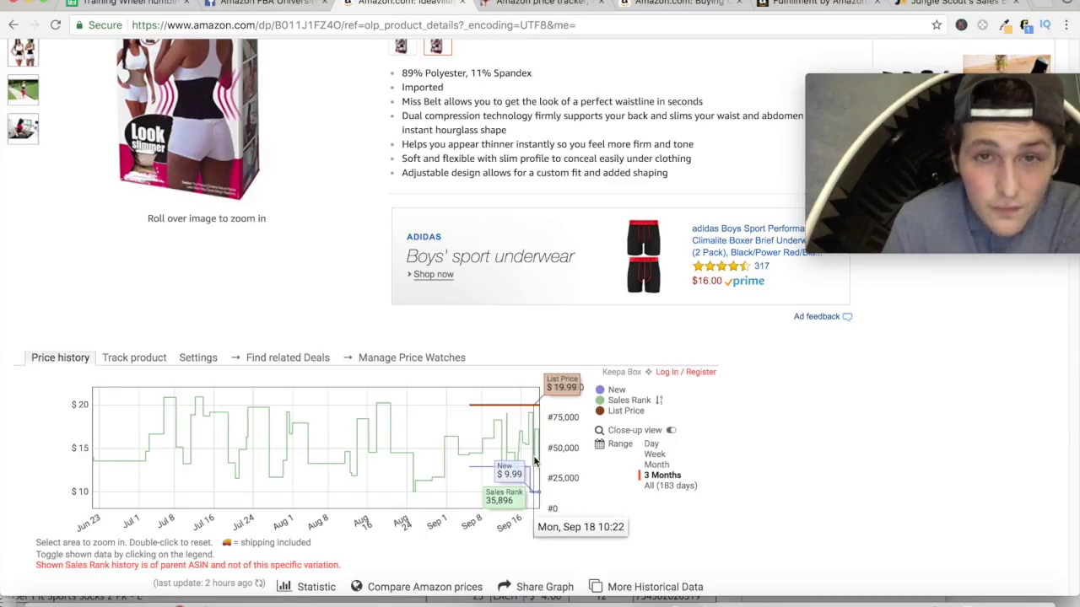
# Step: Estimate the monthly sales for a Sports & Outdoors sales rank of 65000 in Jungle Scout, and return to the product page
pyautogui.click(953, 3)
pyautogui.doubleClick(510, 309)
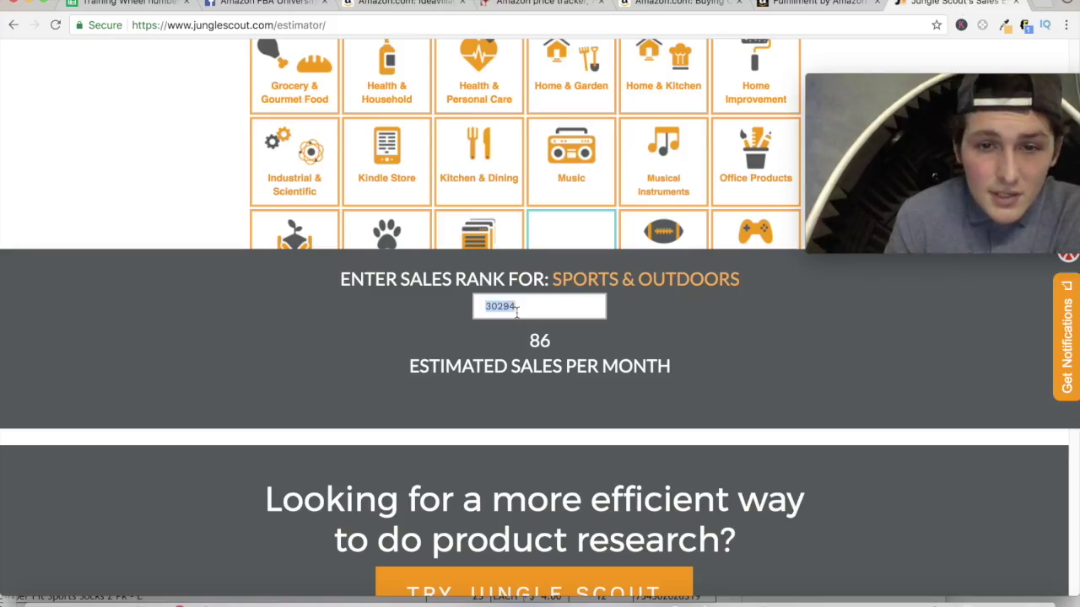
pyautogui.write('65000')
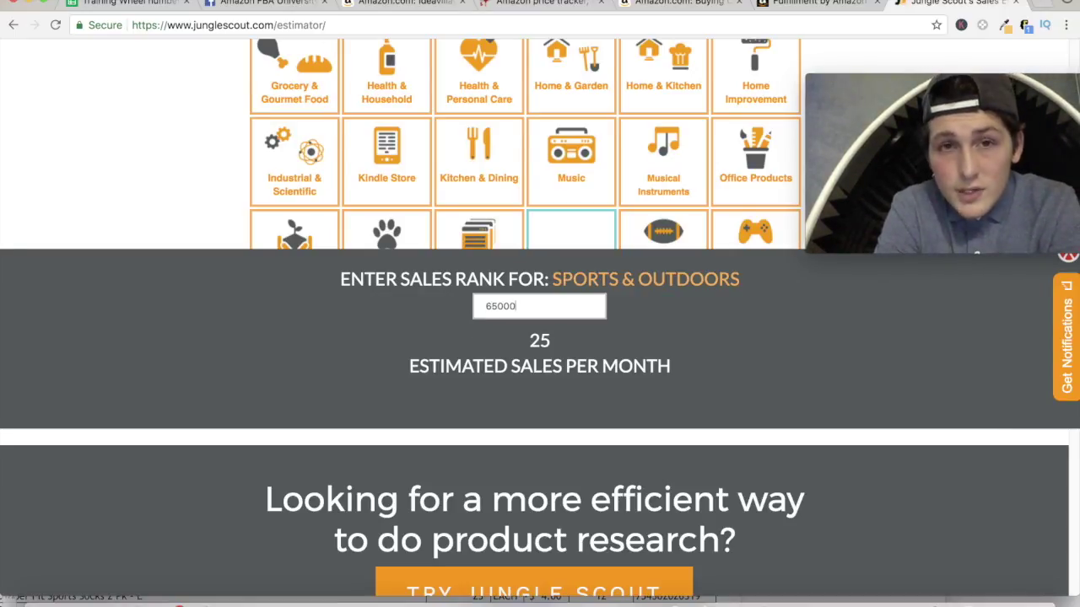
pyautogui.click(405, 3)
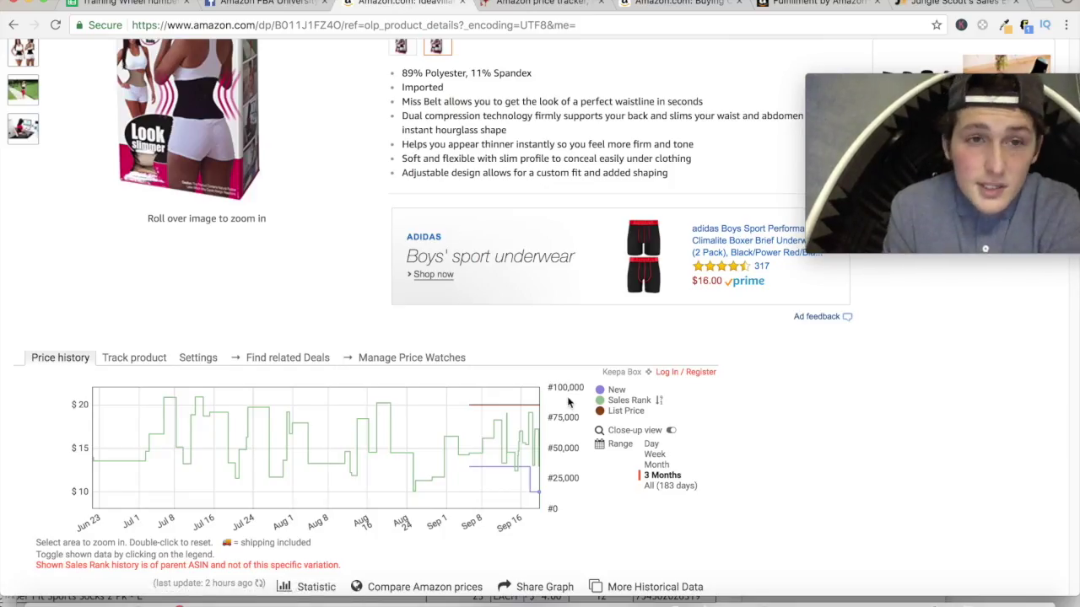
# Step: Search the Miss Belt shaper's page for "asin" and select the ASIN in its product details
pyautogui.scroll(3, 567, 403)
pyautogui.scroll(2, 568, 402)
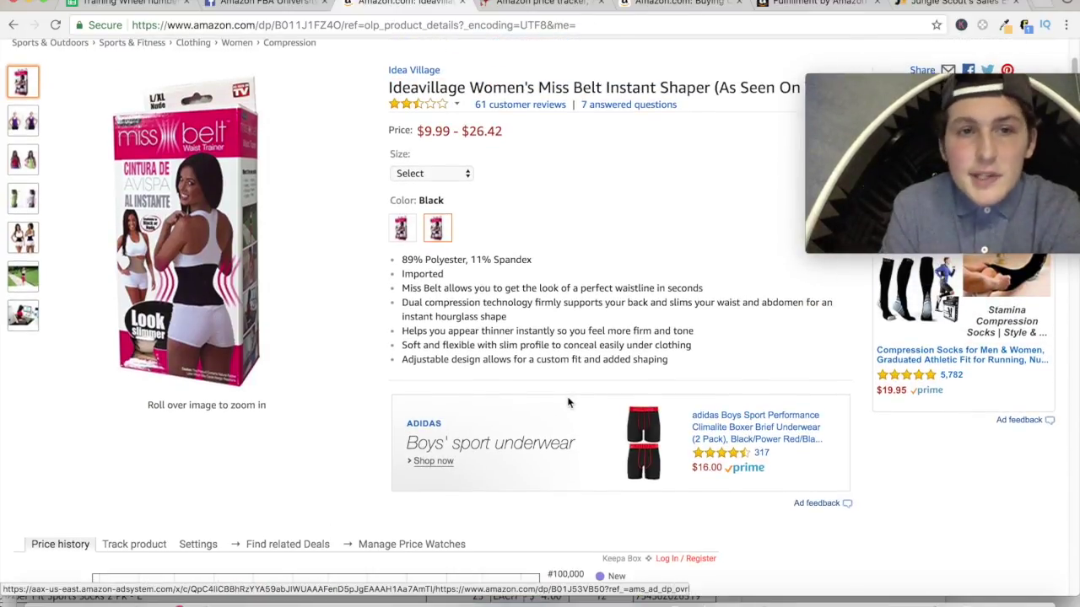
pyautogui.scroll(-5, 567, 402)
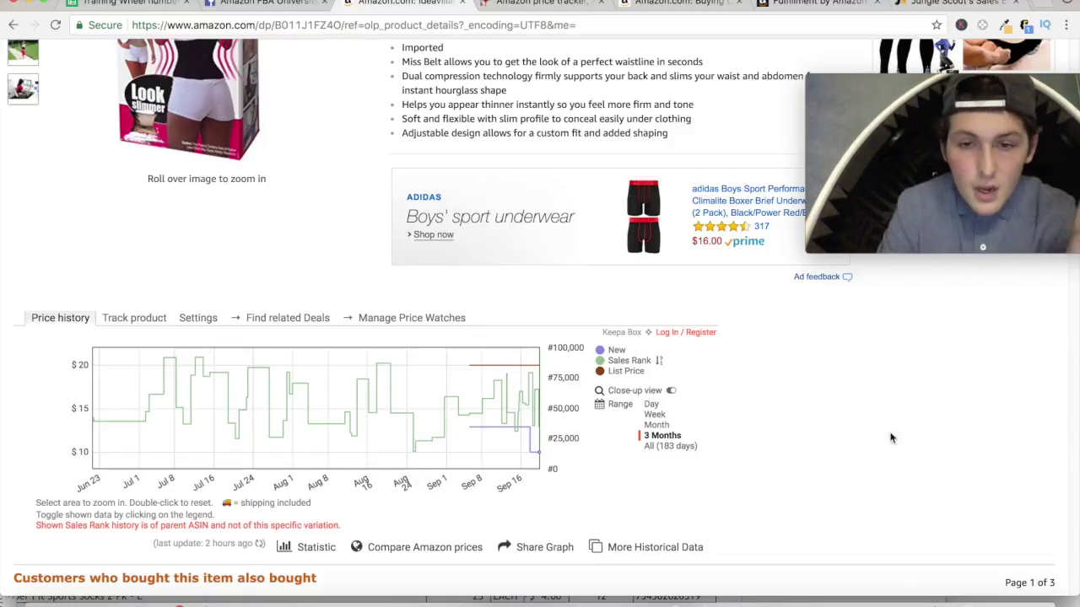
pyautogui.scroll(5, 840, 436)
pyautogui.scroll(-5, 840, 436)
pyautogui.scroll(-4, 840, 436)
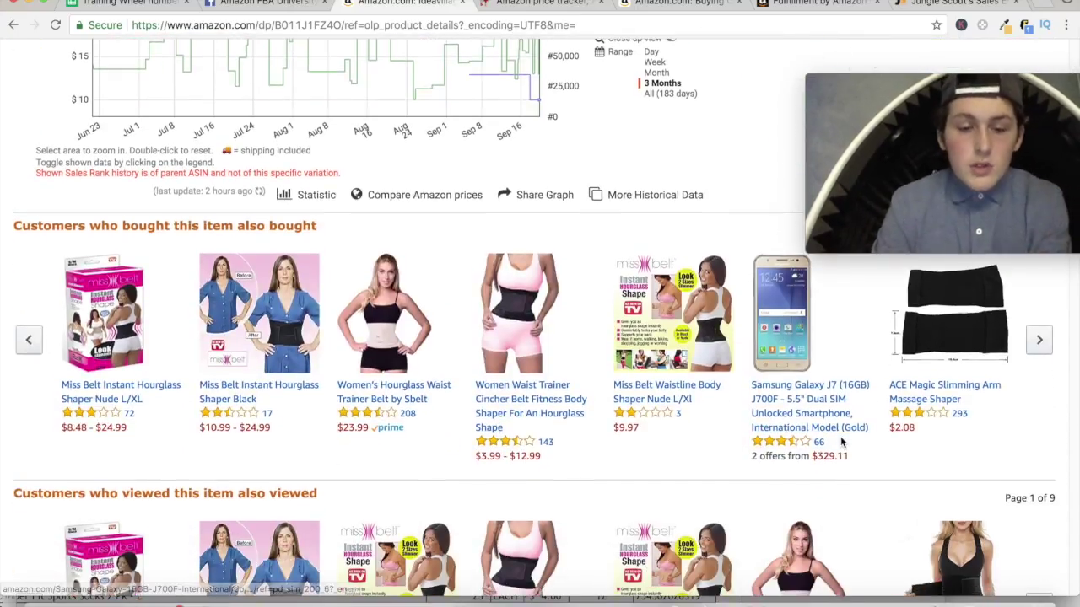
pyautogui.press('super+f')
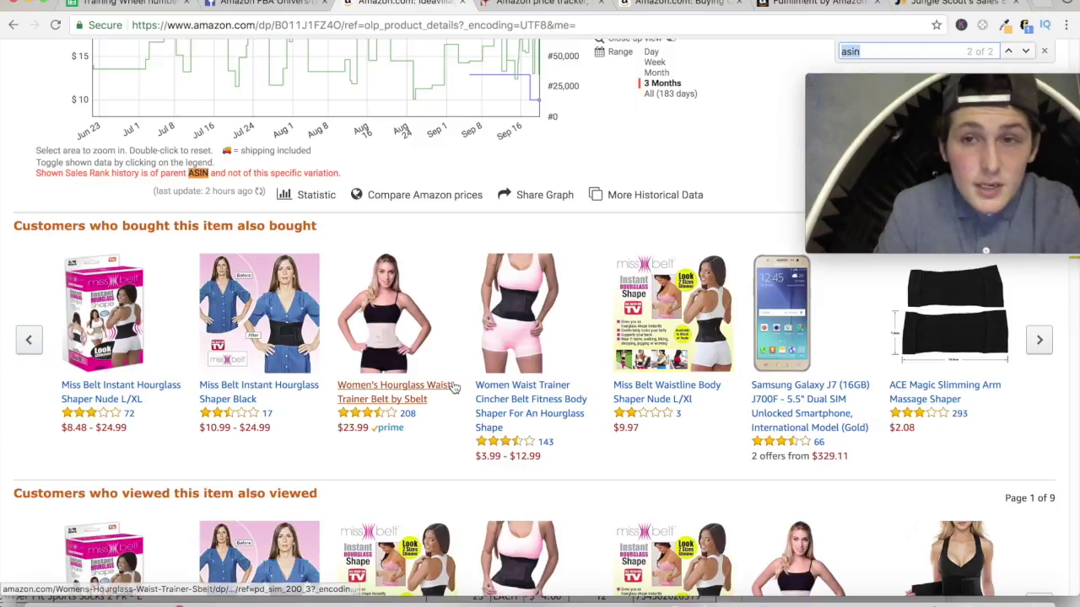
pyautogui.write('asin')
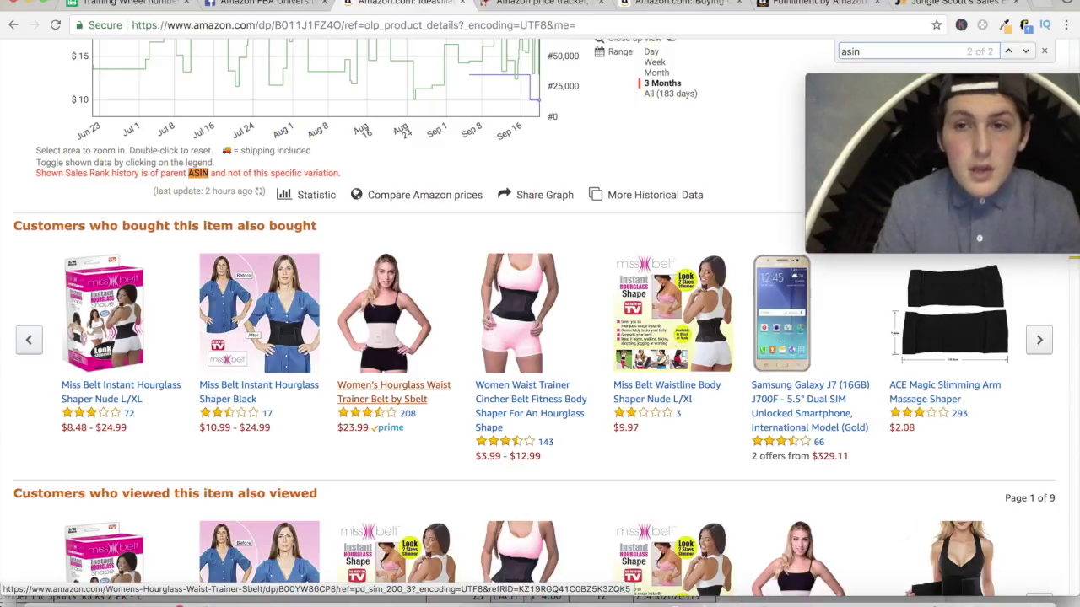
pyautogui.scroll(-12, 440, 349)
pyautogui.scroll(-8, 440, 349)
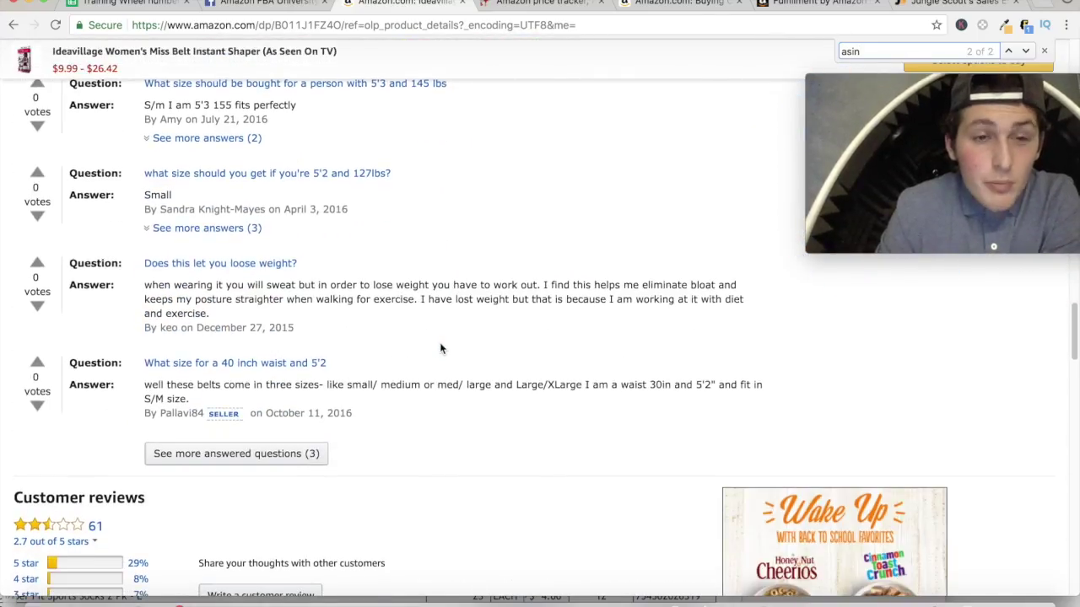
pyautogui.scroll(13, 439, 345)
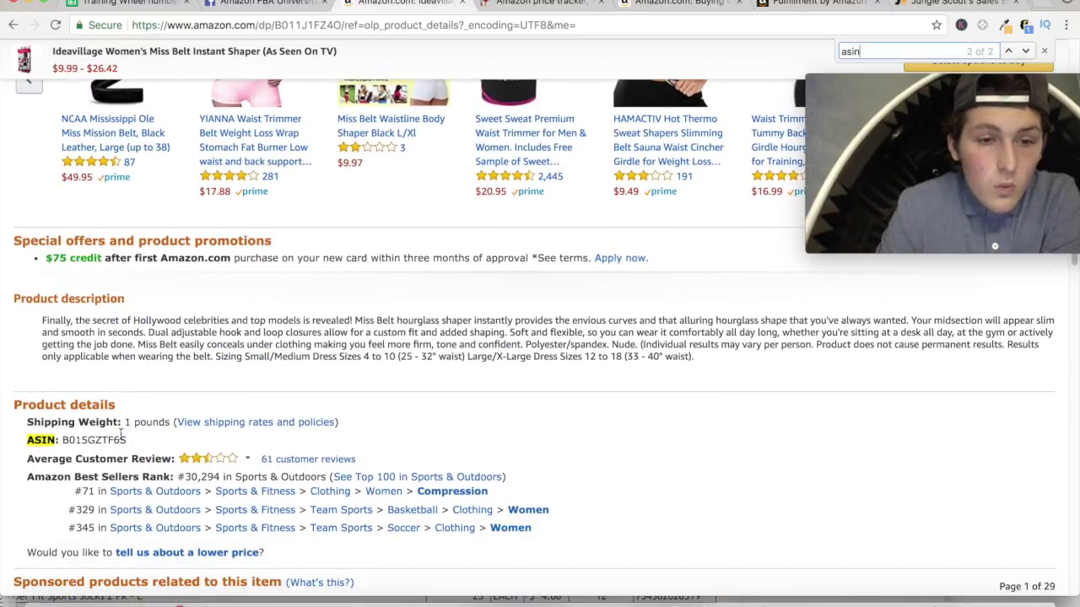
pyautogui.doubleClick(108, 434)
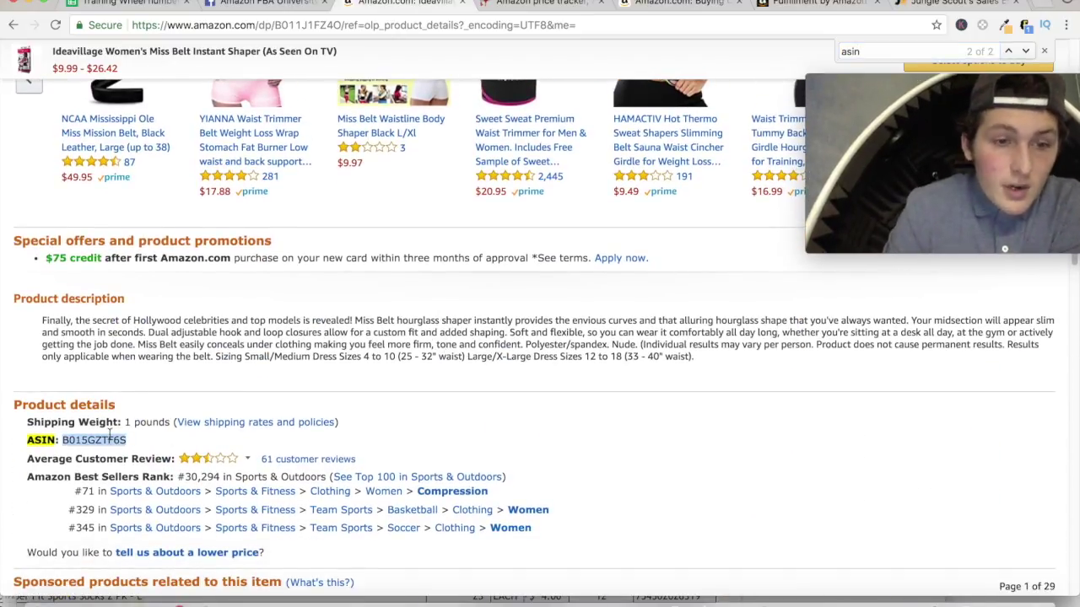
# Step: Open a second copy of the Fulfillment by Amazon Revenue Calculator in a new tab, keeping the Beats headphone calculation open
pyautogui.click(118, 4)
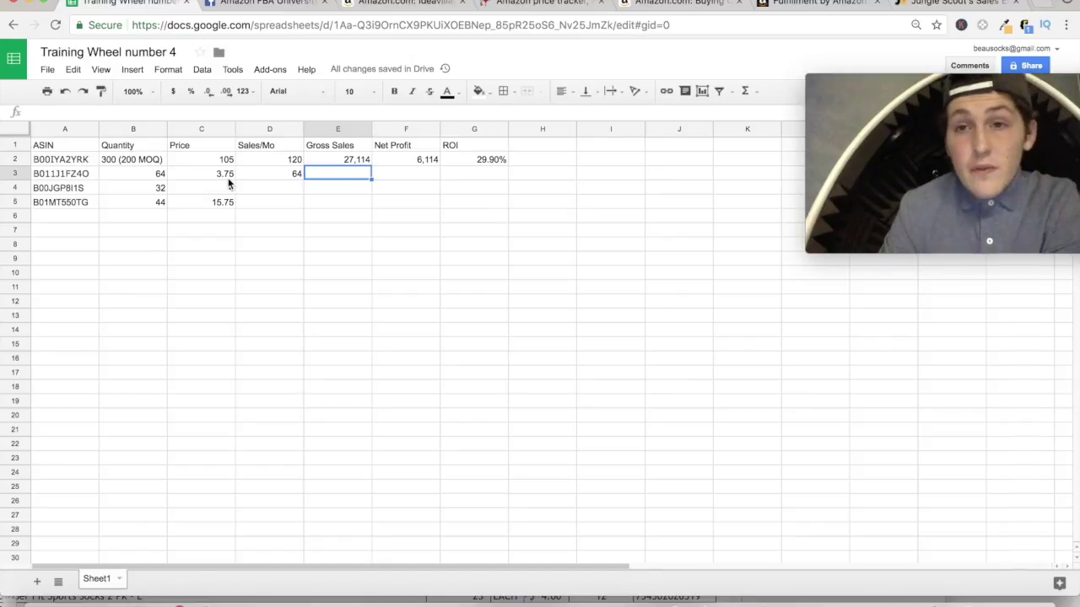
pyautogui.click(800, 7)
pyautogui.scroll(10, 506, 233)
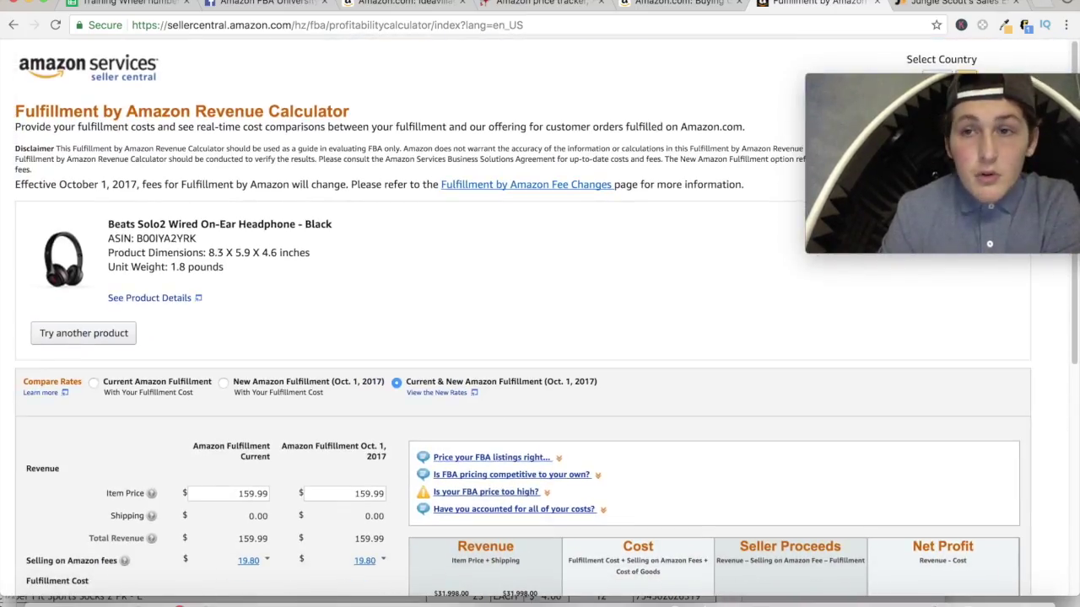
pyautogui.click(666, 29)
pyautogui.press('super+c')
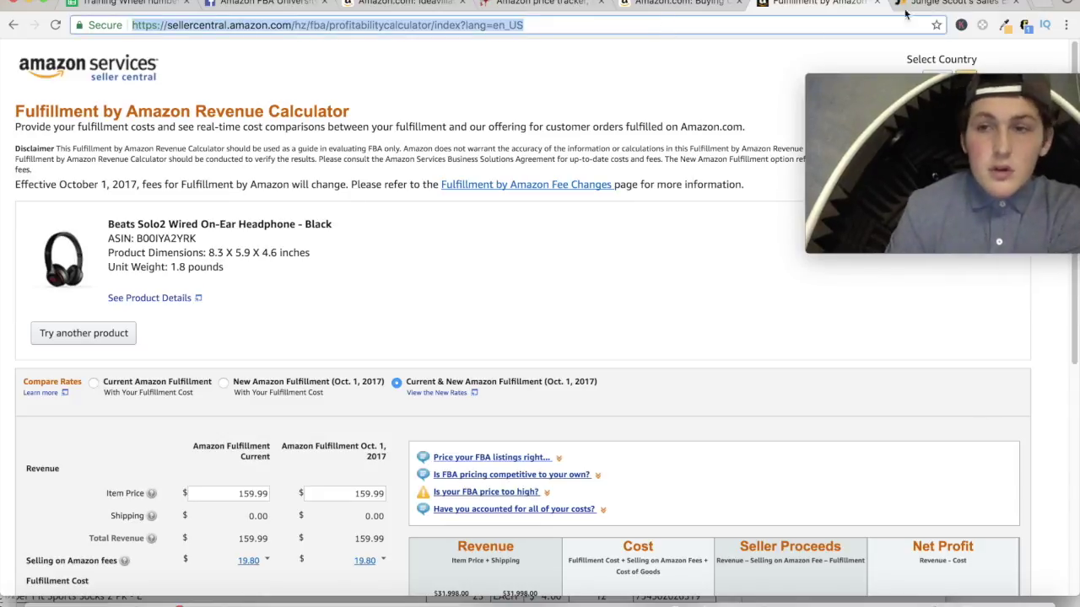
pyautogui.click(1055, 7)
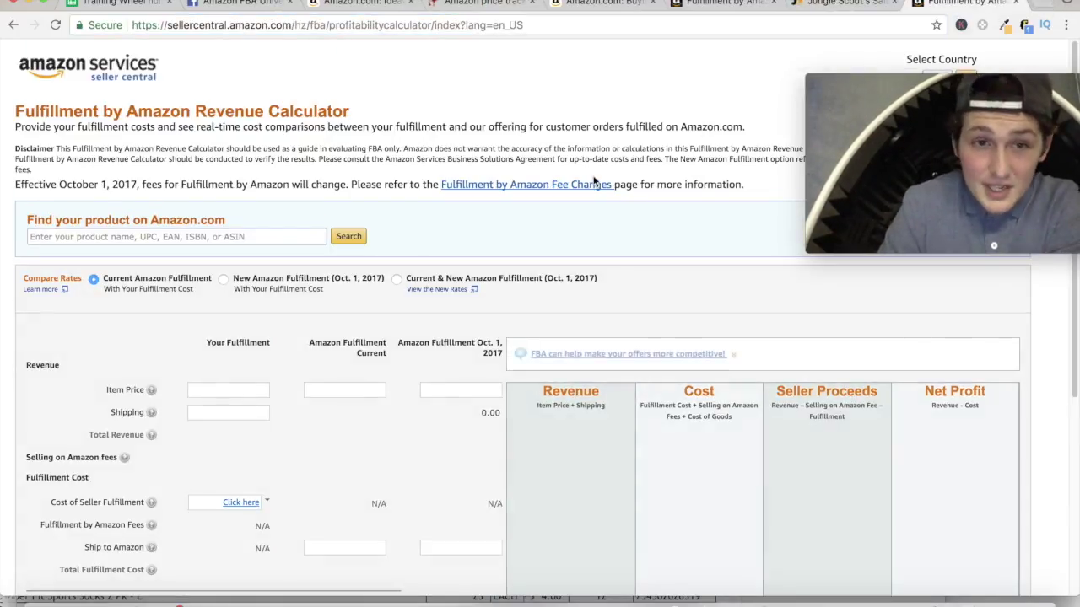
pyautogui.click(183, 237)
pyautogui.press('super+v')
pyautogui.press('Return')
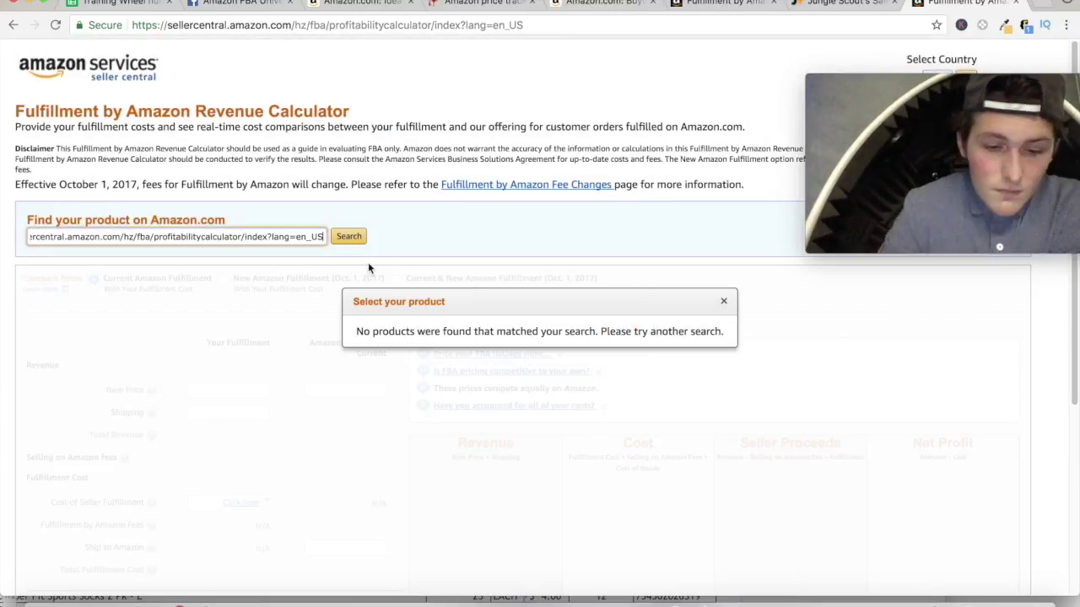
pyautogui.click(307, 238)
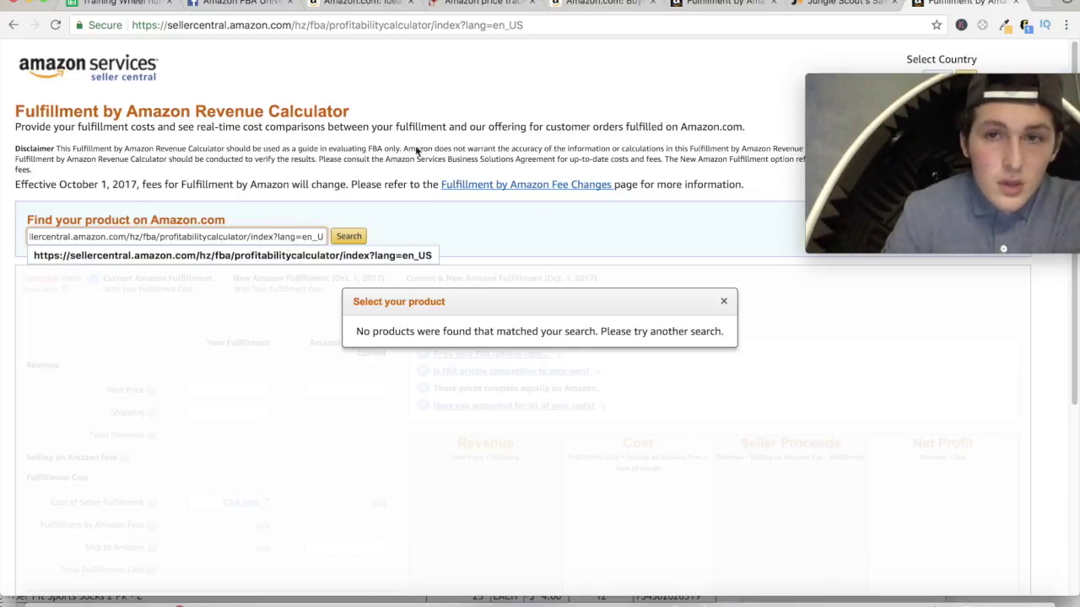
pyautogui.click(463, 26)
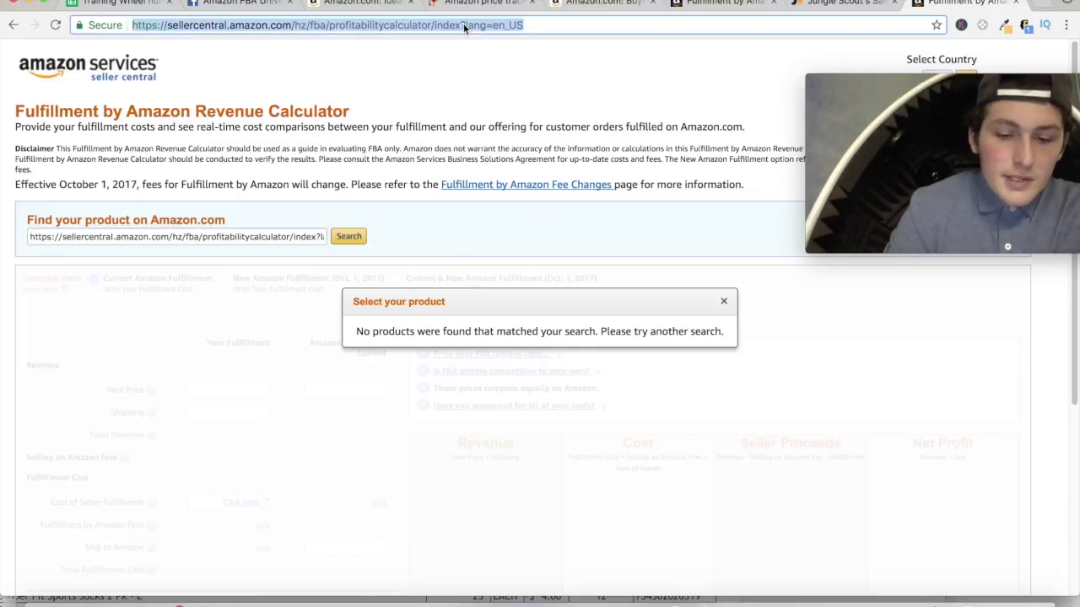
pyautogui.press('Return')
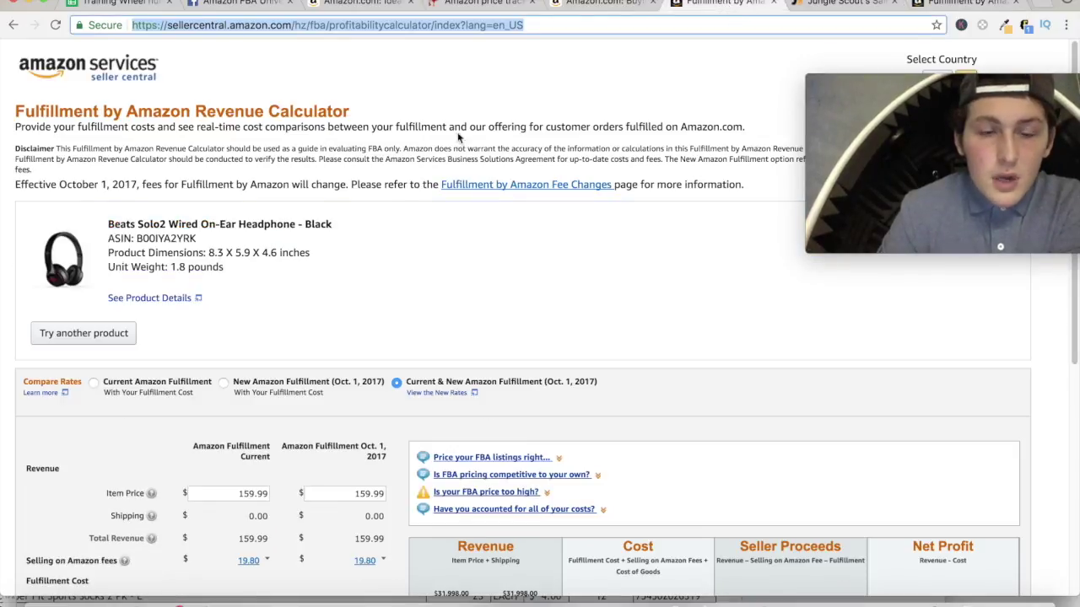
# Step: Copy ASIN B015GZTF6S from the product page, search for it in the new revenue calculator and choose the Black, Large/X-Large variation
pyautogui.click(364, 4)
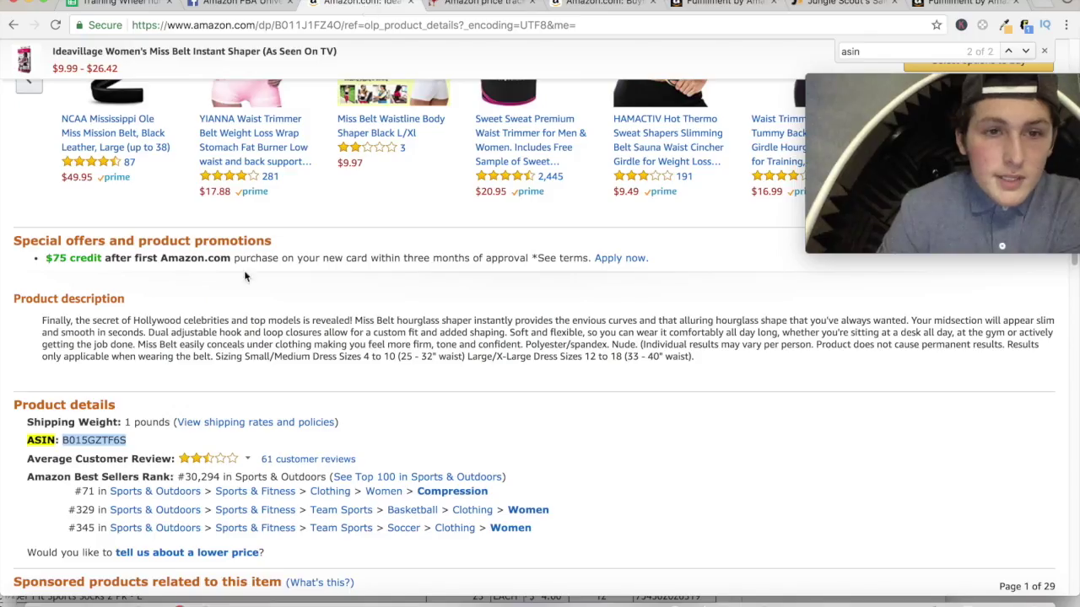
pyautogui.tripleClick(108, 438)
pyautogui.doubleClick(107, 438)
pyautogui.hotkey('ctrl', 'c')
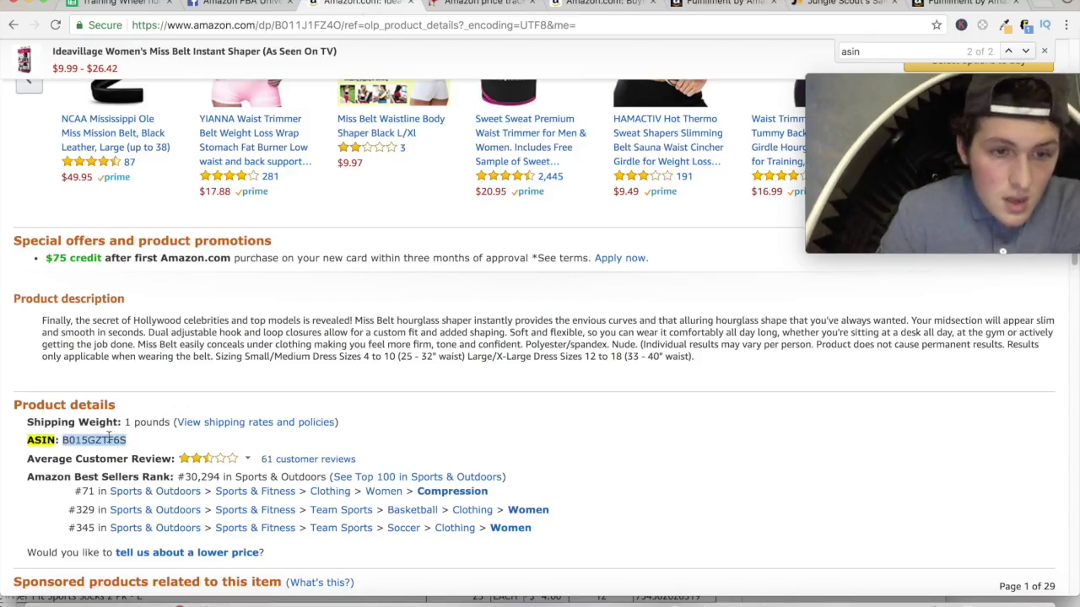
pyautogui.click(965, 4)
pyautogui.click(122, 236)
pyautogui.hotkey('ctrl', 'v')
pyautogui.press('Return')
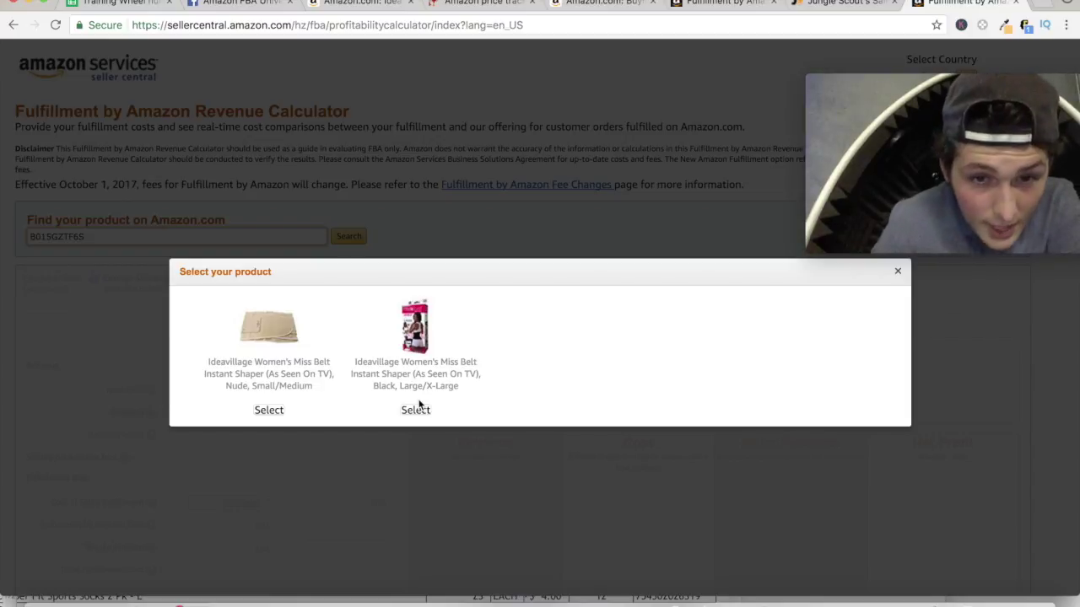
pyautogui.click(415, 410)
# Step: Compare Current & New Amazon Fulfillment (Oct. 1, 2017) rates and set the item price to 17
pyautogui.scroll(-3, 388, 371)
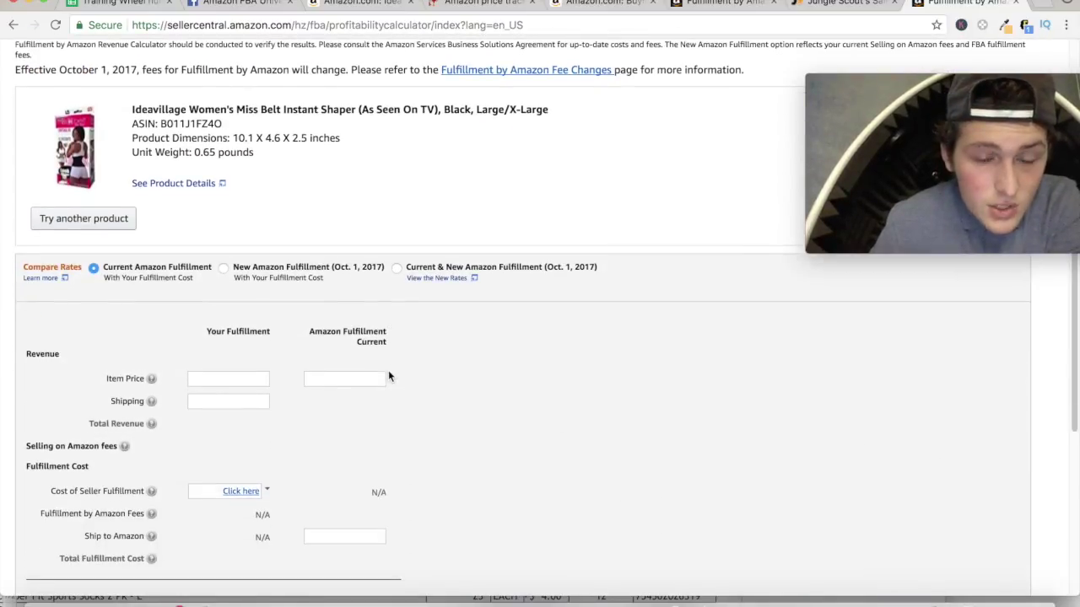
pyautogui.click(395, 268)
pyautogui.click(241, 379)
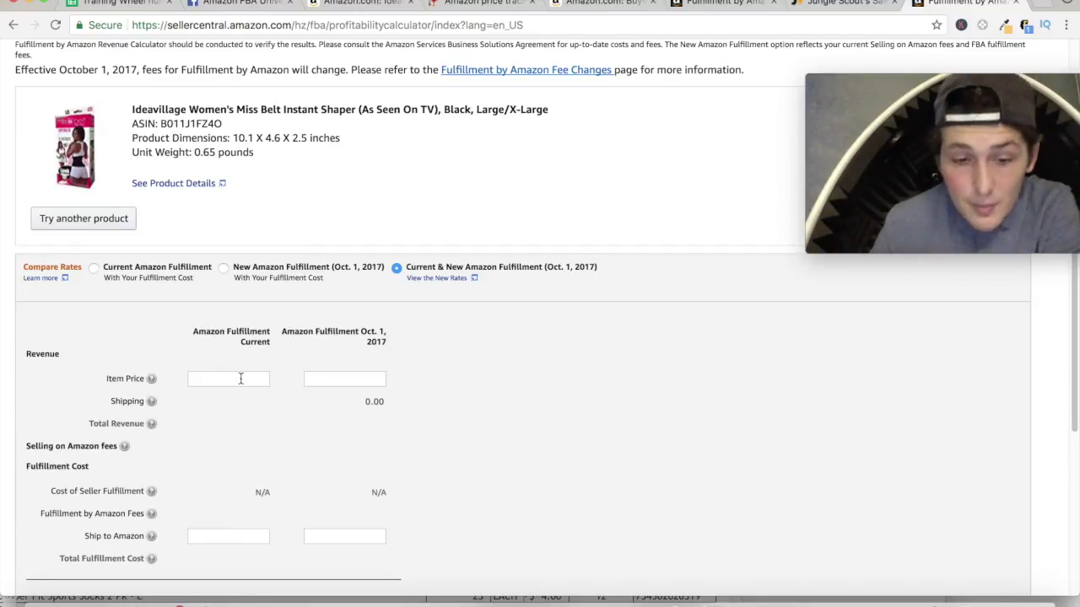
pyautogui.scroll(-6, 265, 436)
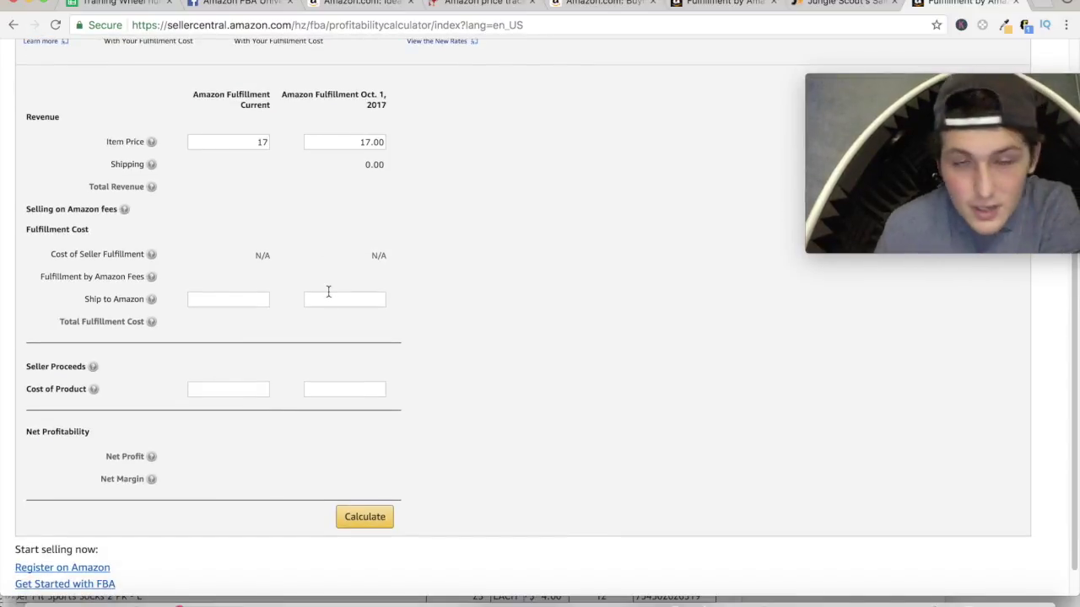
# Step: Set the cost of product to 3.75, calculate the profitability and review the fee and net profit breakdown
pyautogui.scroll(-1, 328, 291)
pyautogui.click(251, 376)
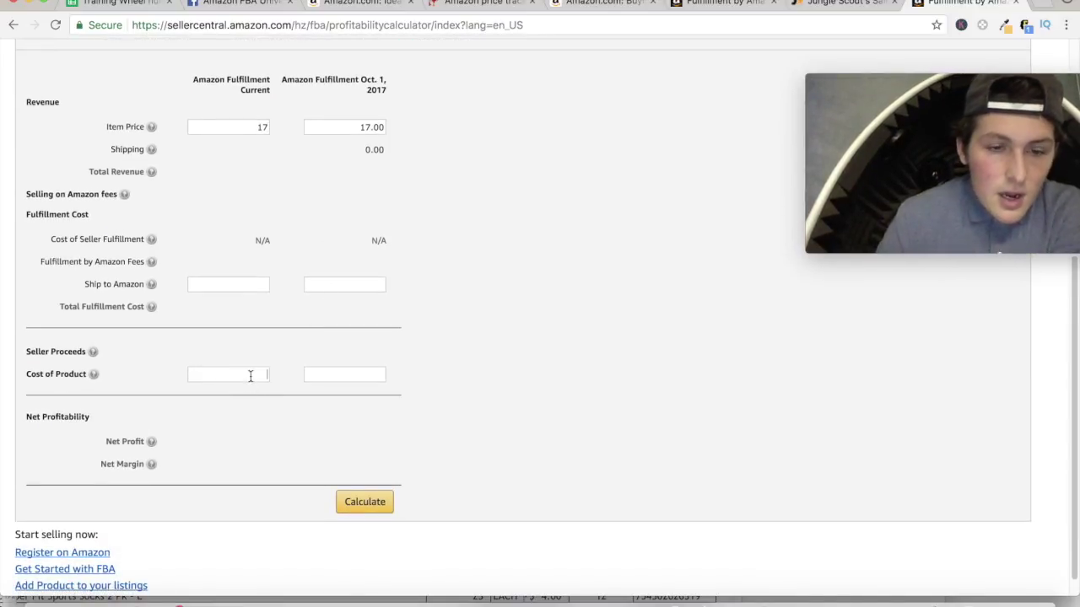
pyautogui.write('3.74')
pyautogui.press('BackSpace')
pyautogui.write('5')
pyautogui.click(372, 502)
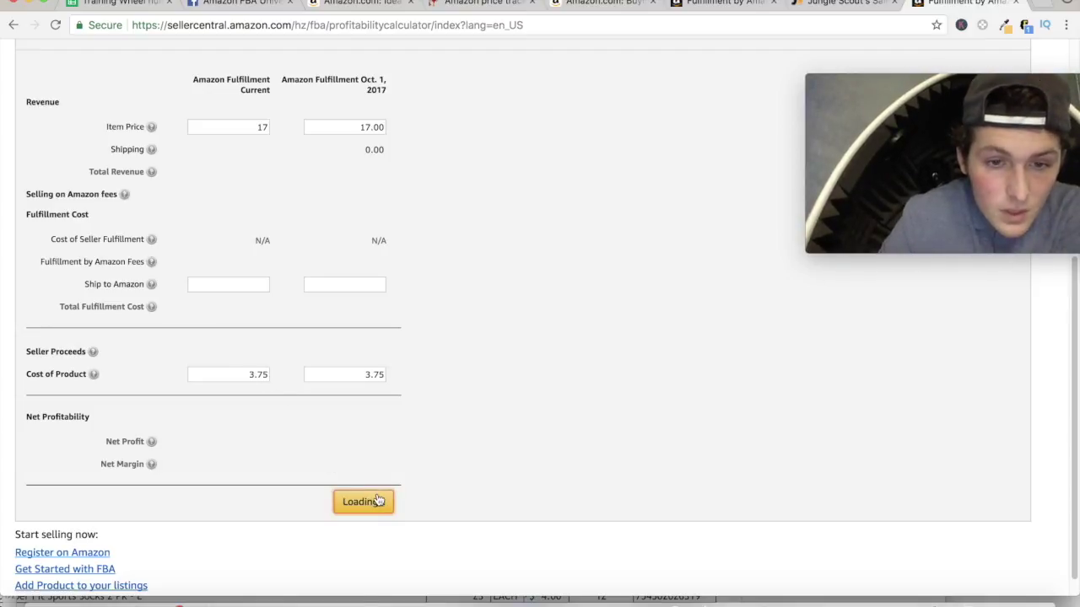
pyautogui.scroll(2, 375, 445)
pyautogui.scroll(1, 374, 445)
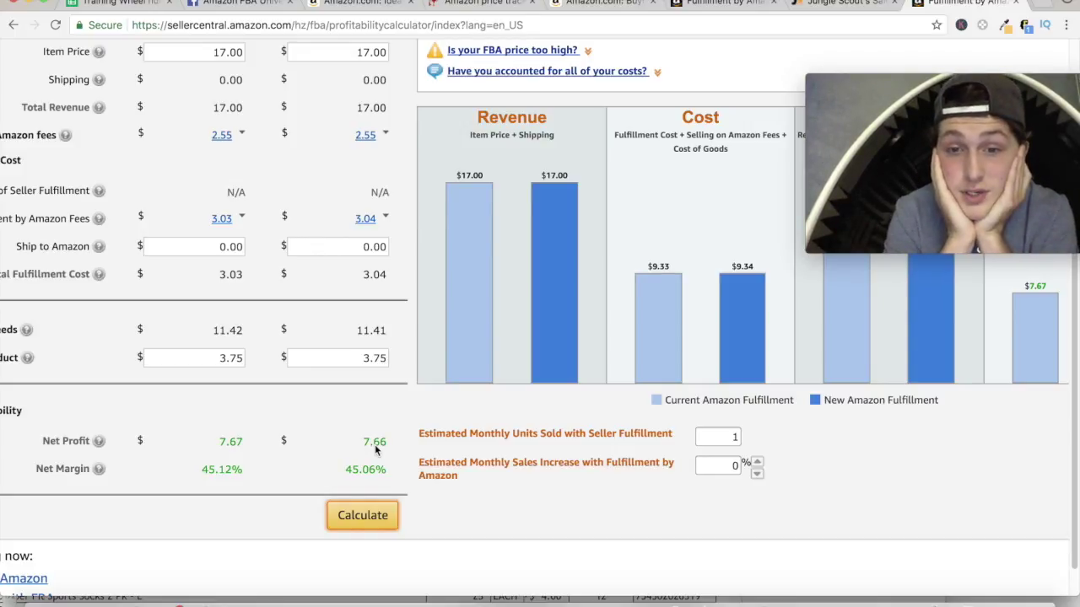
pyautogui.hscroll(5, 375, 445)
pyautogui.scroll(1, 375, 444)
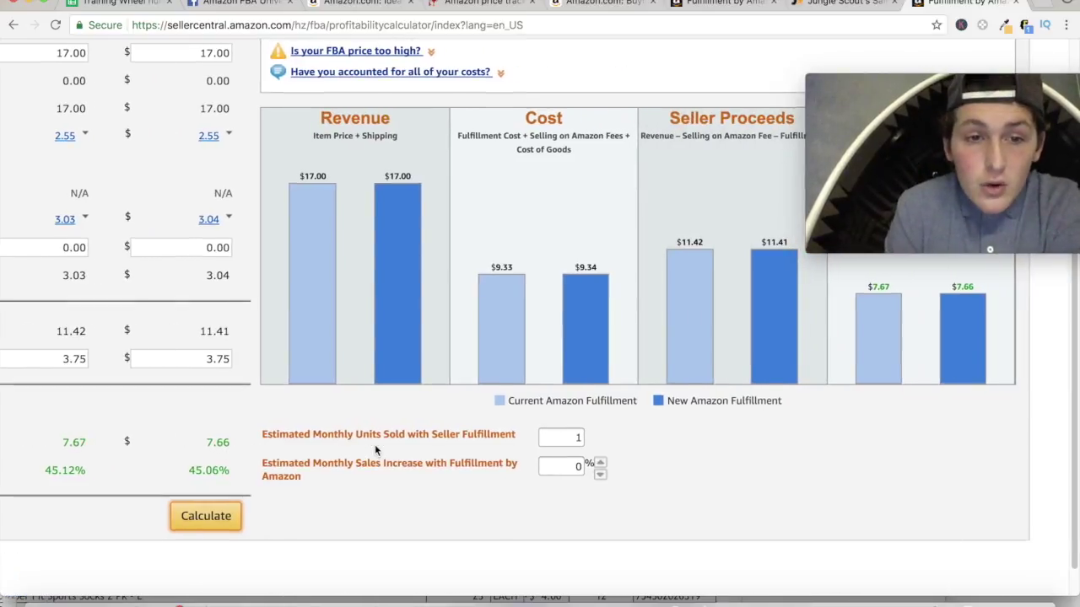
pyautogui.scroll(3, 763, 319)
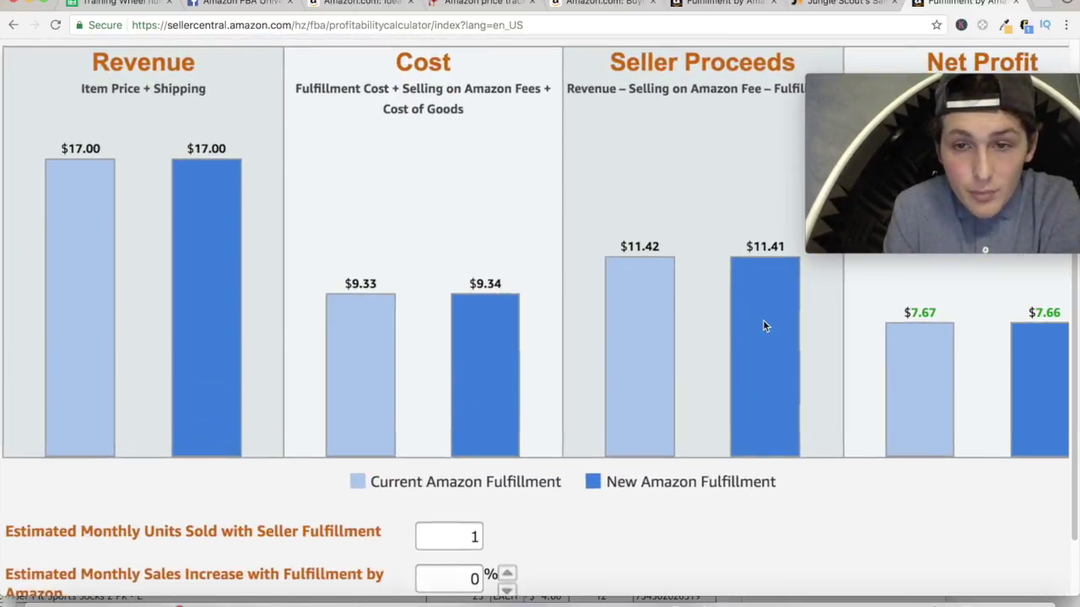
# Step: Examine the per-unit revenue, cost, seller proceeds and net profit under the current and new Amazon fulfillment rates
pyautogui.scroll(-3, 762, 320)
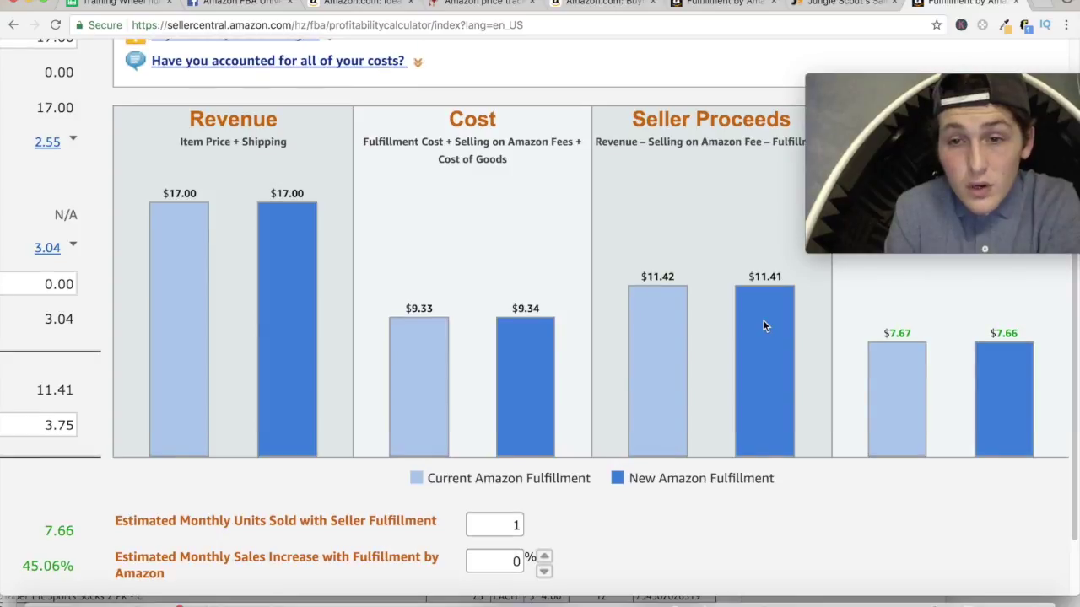
pyautogui.scroll(1, 1003, 351)
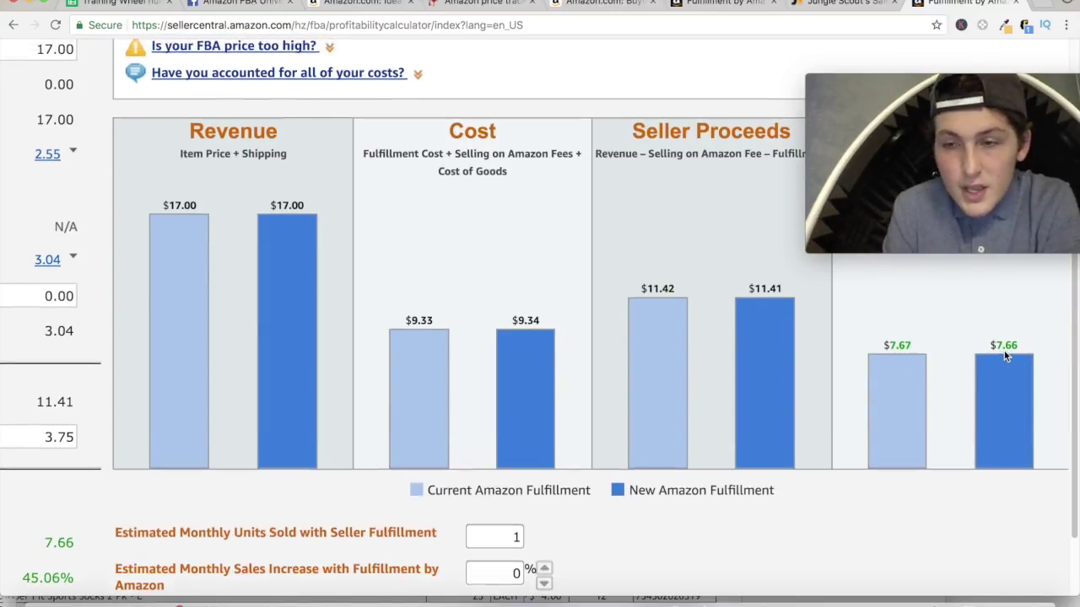
pyautogui.scroll(-3, 724, 334)
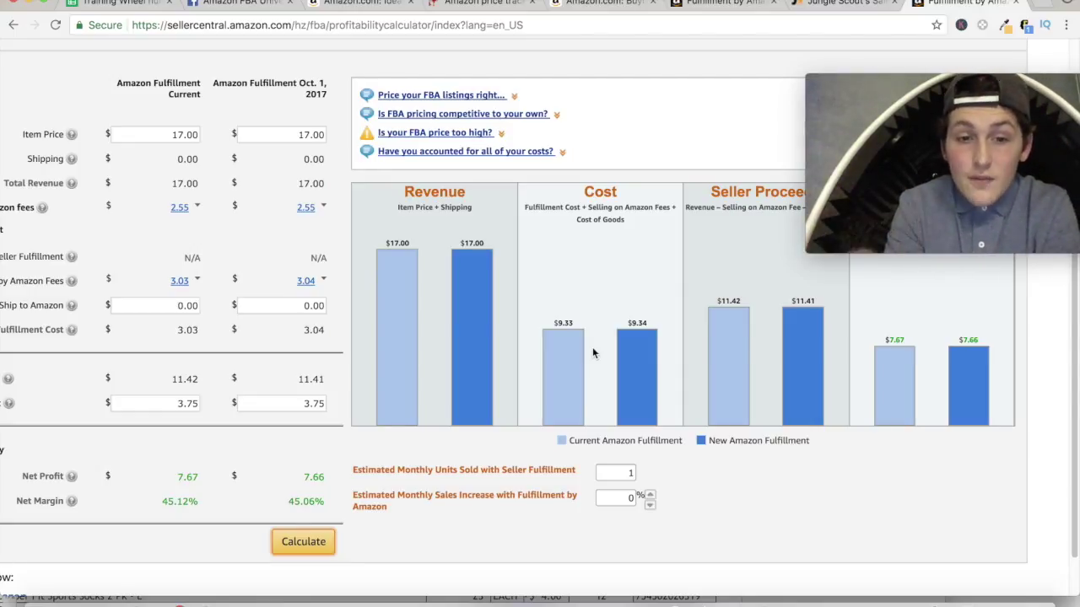
pyautogui.scroll(2, 765, 327)
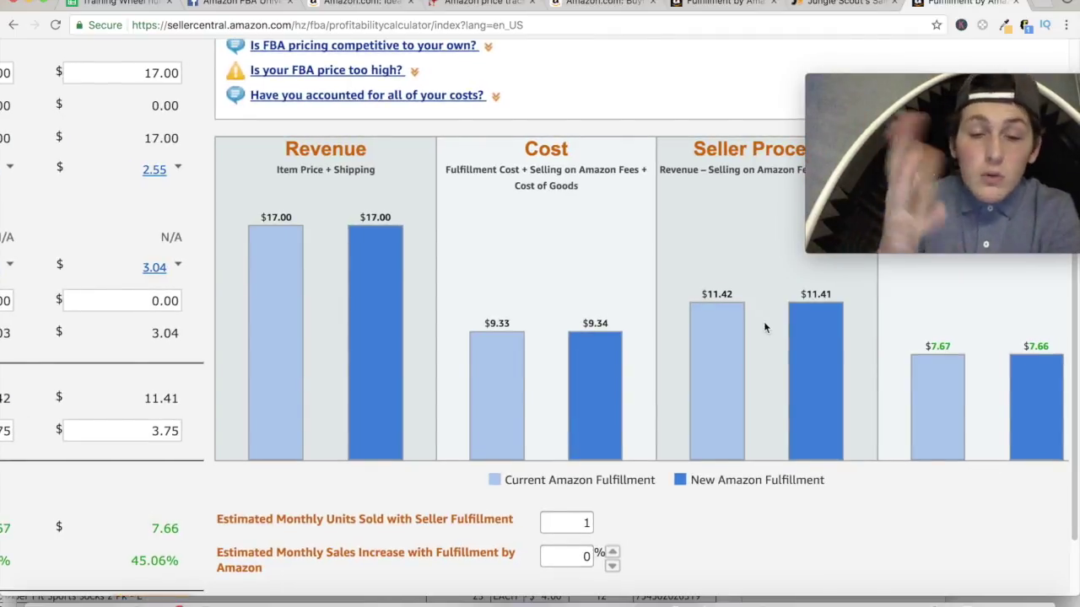
pyautogui.scroll(1, 765, 327)
pyautogui.scroll(-3, 765, 327)
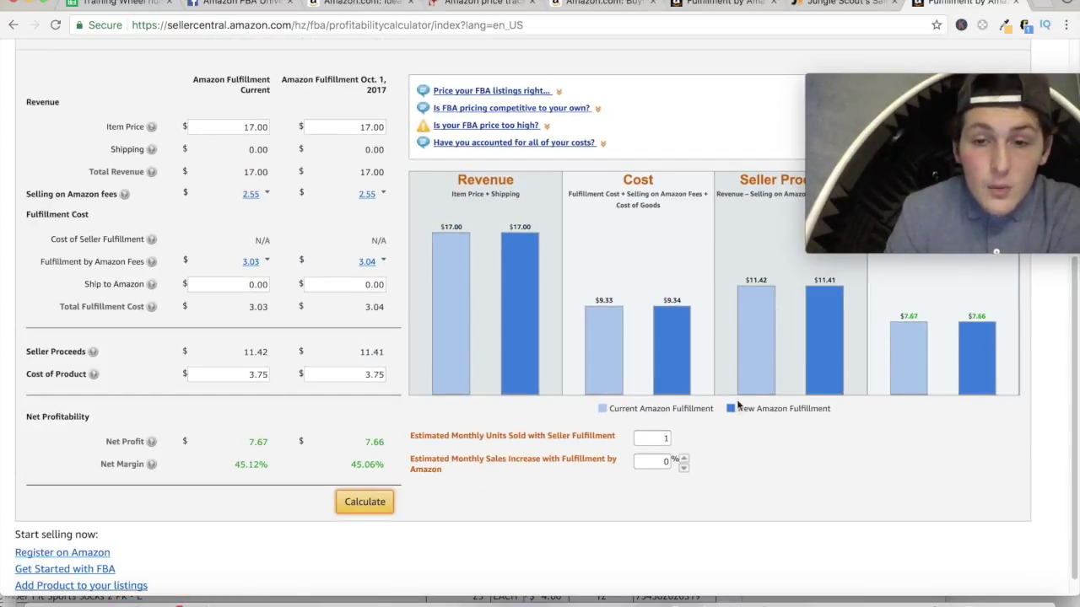
# Step: Check the product's monthly sales in the spreadsheet, set the estimated monthly units sold with seller fulfillment to 64 and recalculate
pyautogui.click(129, 7)
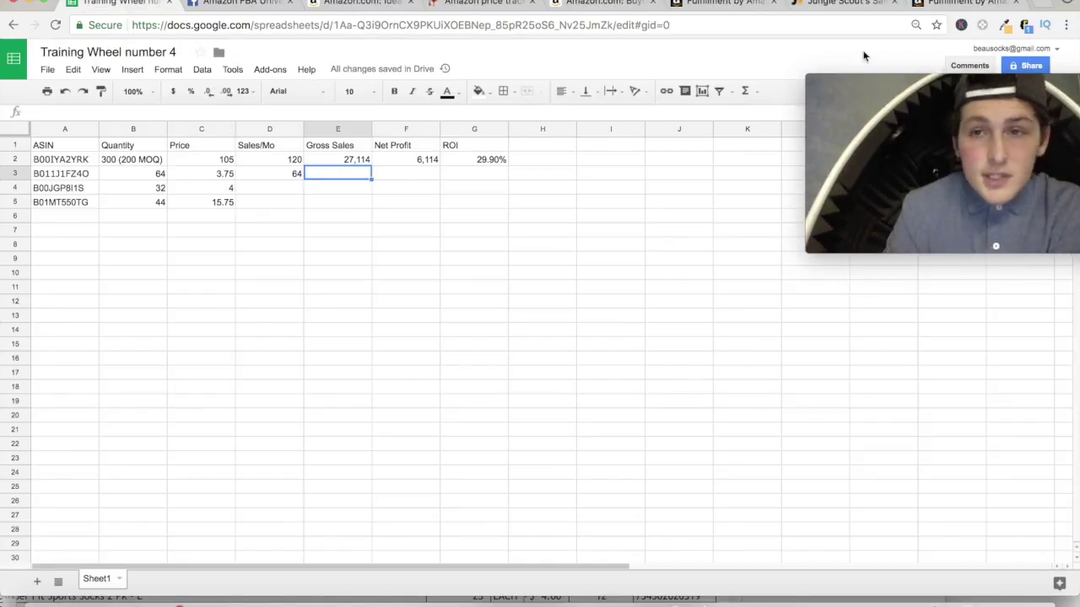
pyautogui.click(966, 6)
pyautogui.click(650, 441)
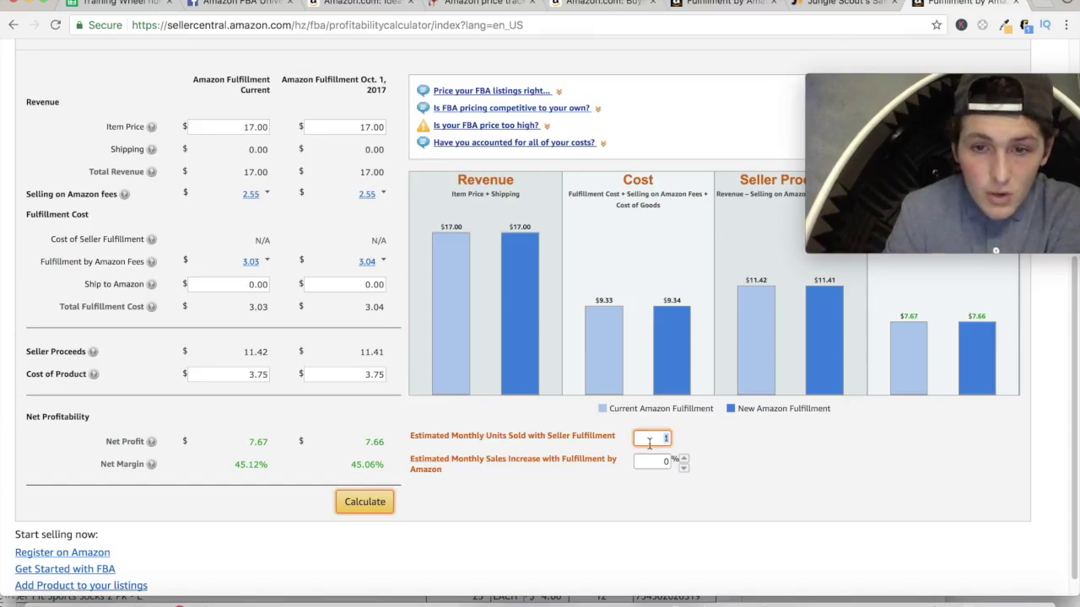
pyautogui.write('64')
pyautogui.click(364, 501)
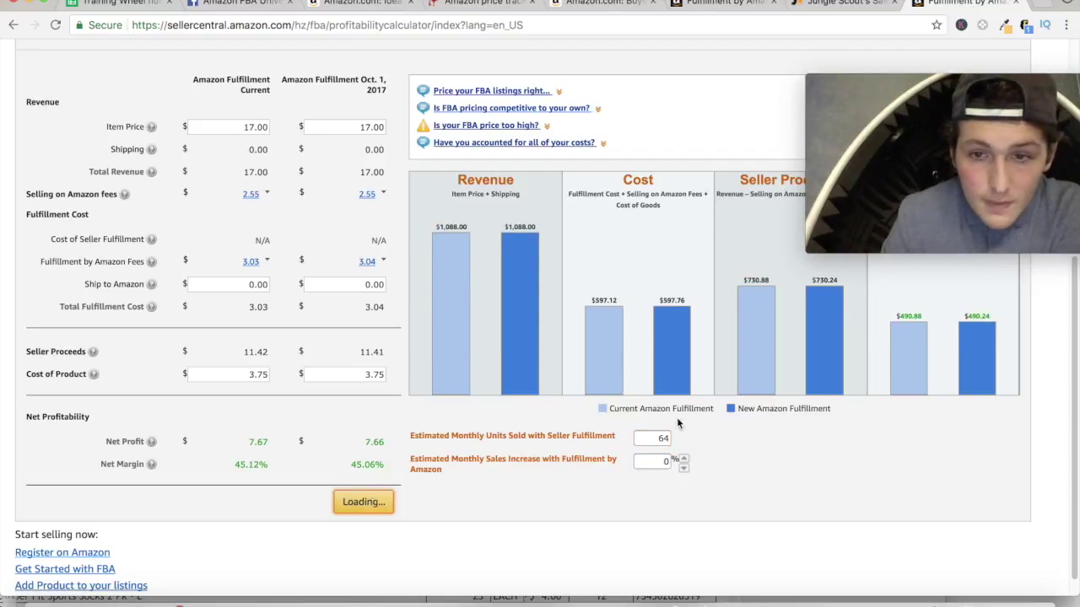
# Step: Review the monthly totals in the revenue calculator and enter 730.24 as the gross sales for ASIN B011J1FZ4O in the spreadsheet
pyautogui.scroll(5, 798, 356)
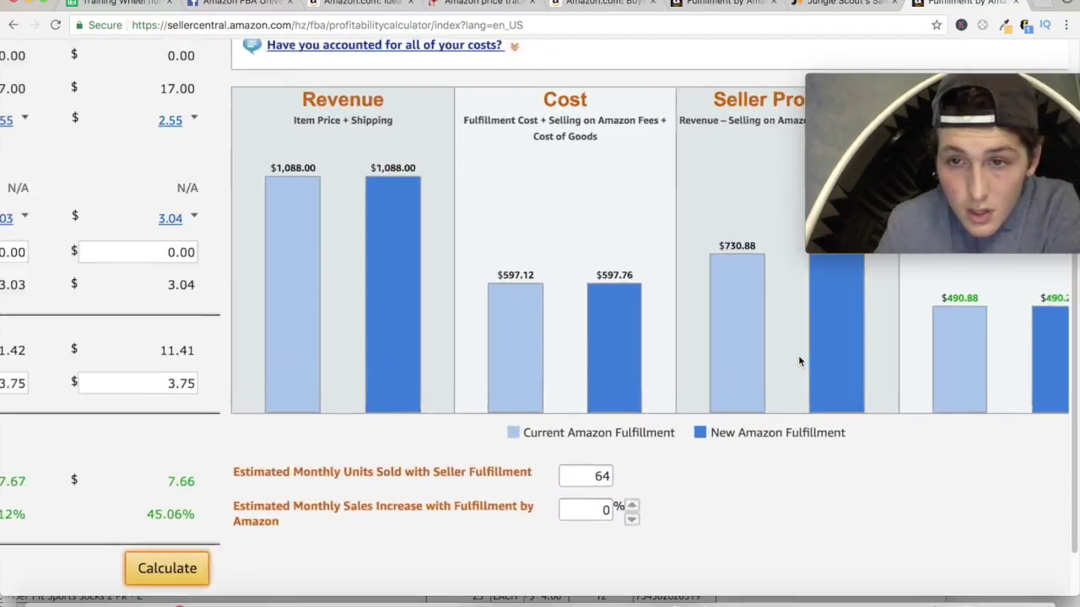
pyautogui.scroll(1, 800, 361)
pyautogui.hscroll(3, 816, 368)
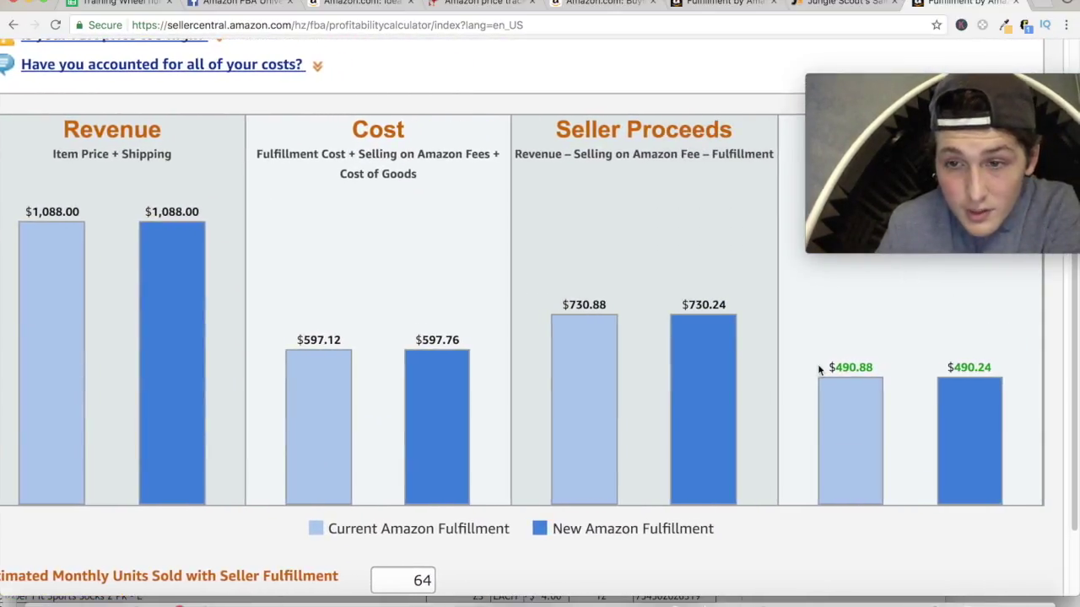
pyautogui.hscroll(-1, 616, 365)
pyautogui.click(125, 4)
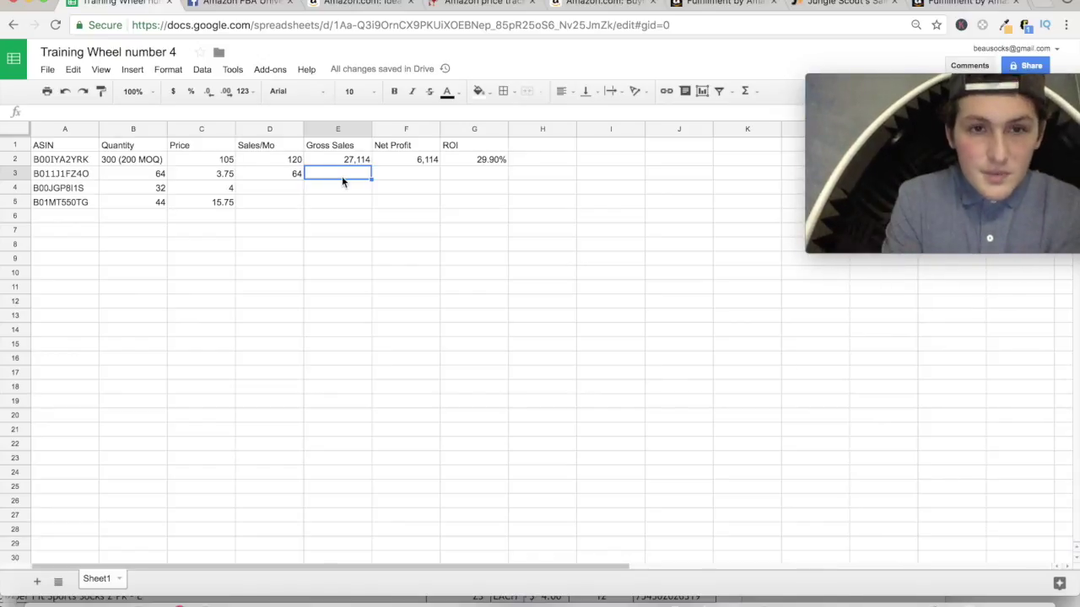
pyautogui.write('730')
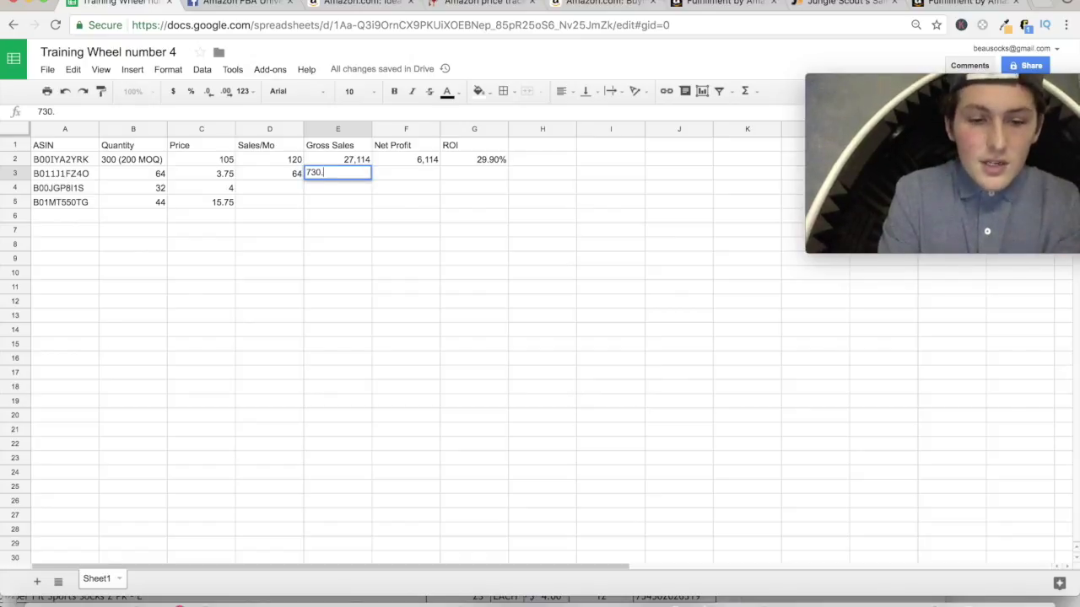
pyautogui.write('.24')
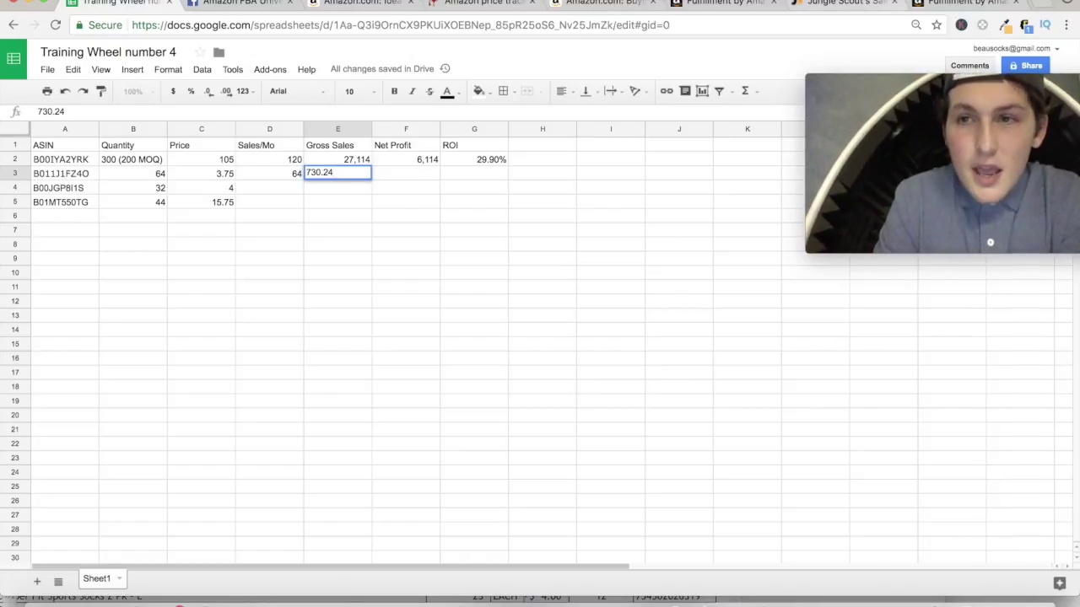
# Step: Recheck the monthly results in the revenue calculator and enter 490.24 as the net profit for ASIN B011J1FZ4O
pyautogui.click(949, 4)
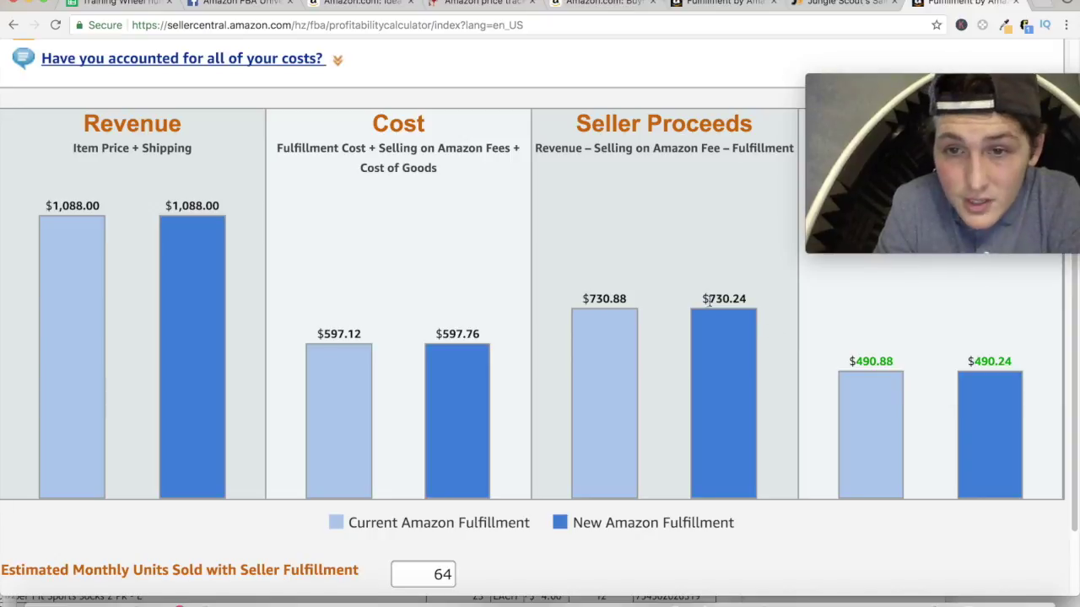
pyautogui.click(148, 4)
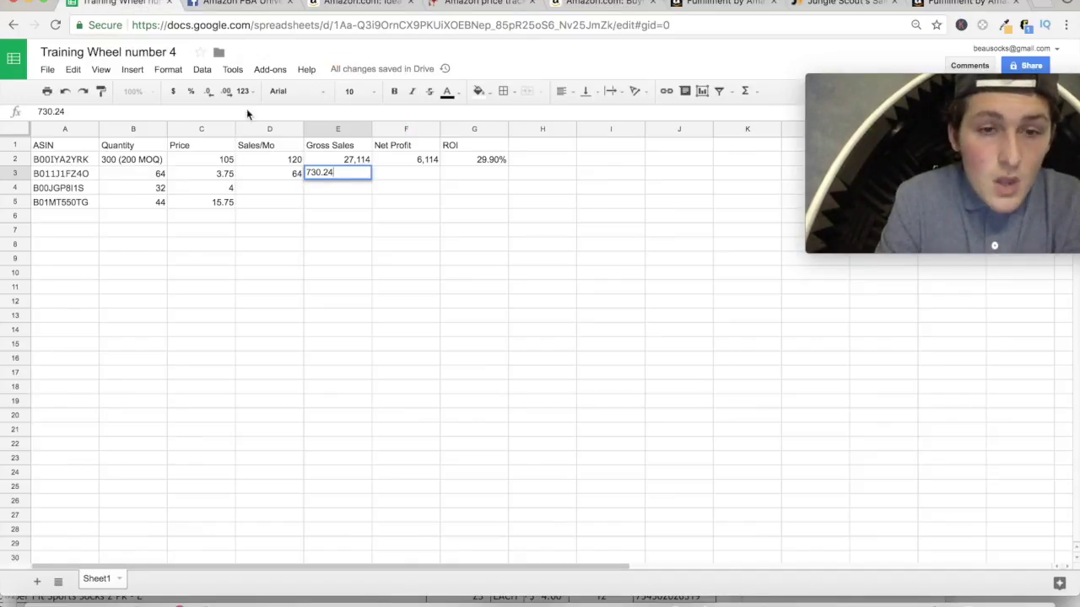
pyautogui.click(399, 173)
pyautogui.write('490.24')
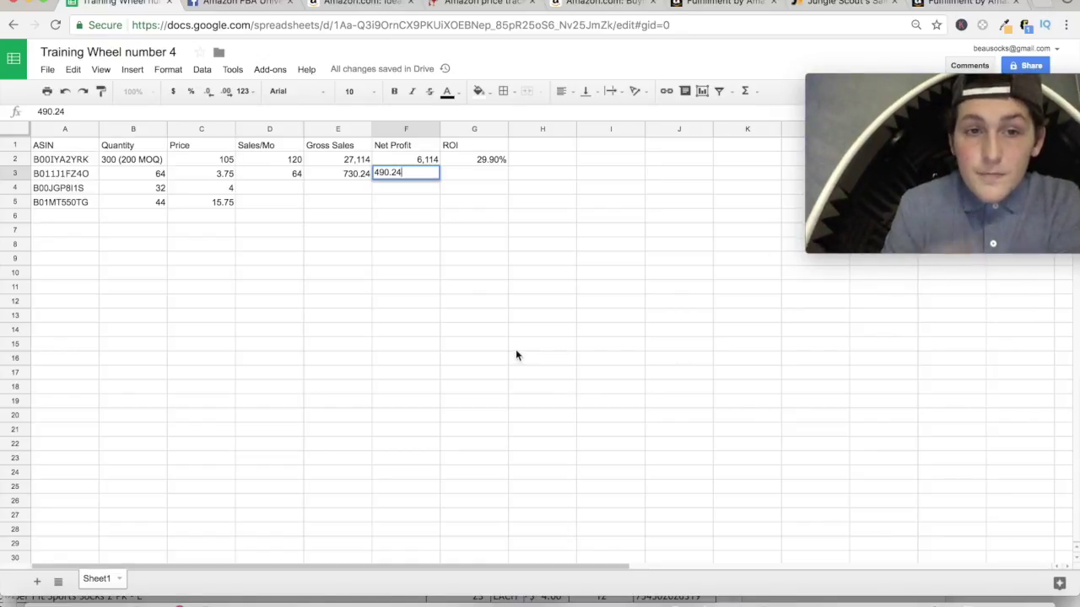
# Step: Show the per-unit cost and net profit in the revenue calculator and open the Mac Calculator app over it
pyautogui.click(950, 8)
pyautogui.scroll(-5, 355, 338)
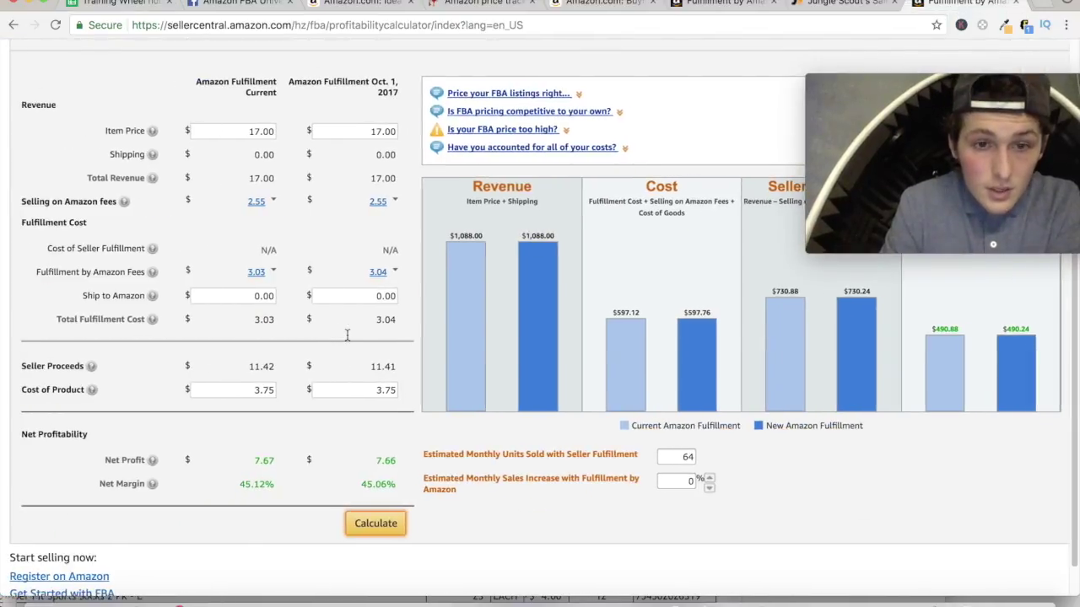
pyautogui.scroll(5, 352, 468)
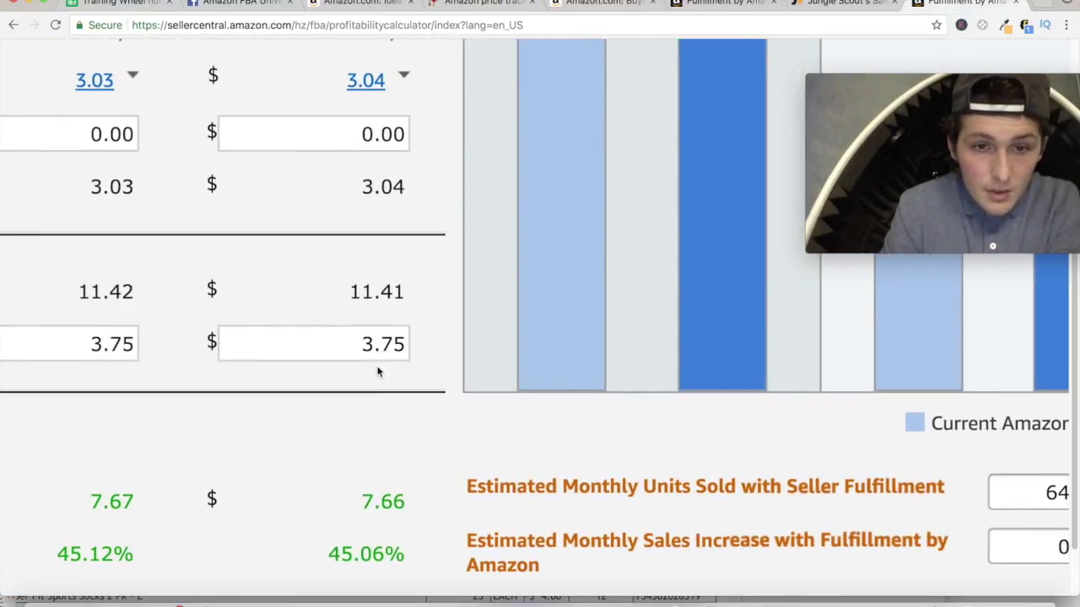
pyautogui.click(106, 599)
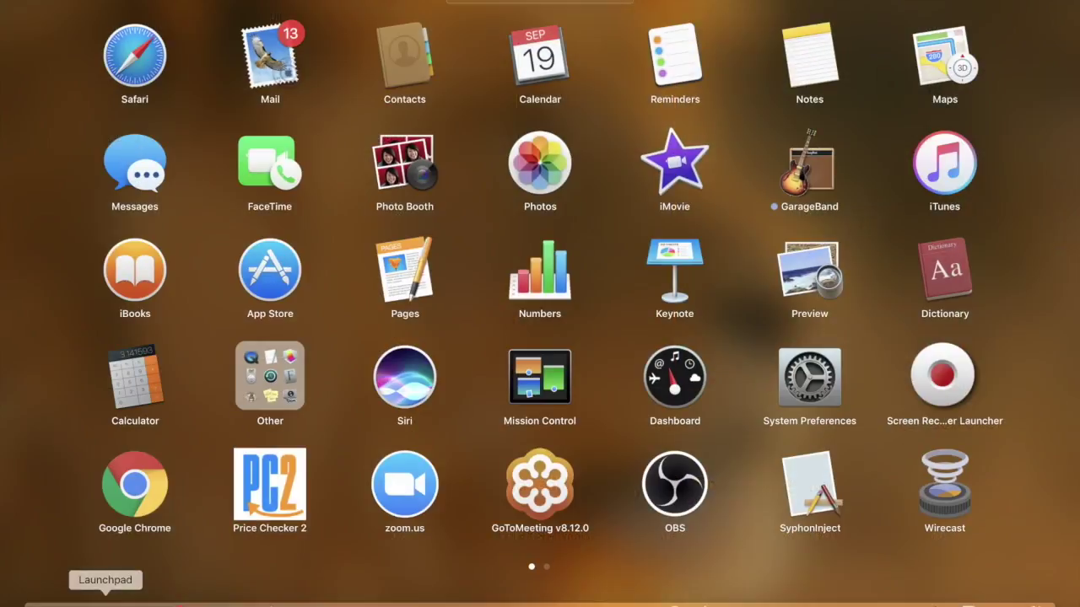
pyautogui.click(135, 379)
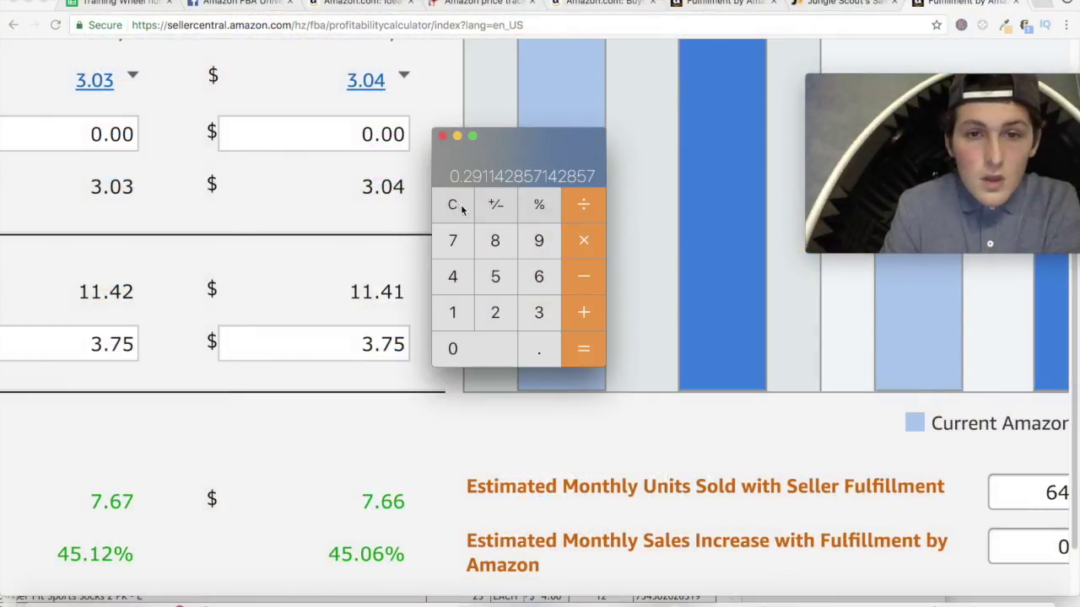
# Step: Try dividing the 3.75 cost of product by the 7.66 net profit
pyautogui.click(454, 205)
pyautogui.click(531, 316)
pyautogui.click(527, 342)
pyautogui.click(462, 251)
pyautogui.click(494, 276)
pyautogui.click(579, 205)
pyautogui.click(454, 240)
pyautogui.click(548, 358)
pyautogui.click(537, 275)
pyautogui.click(536, 274)
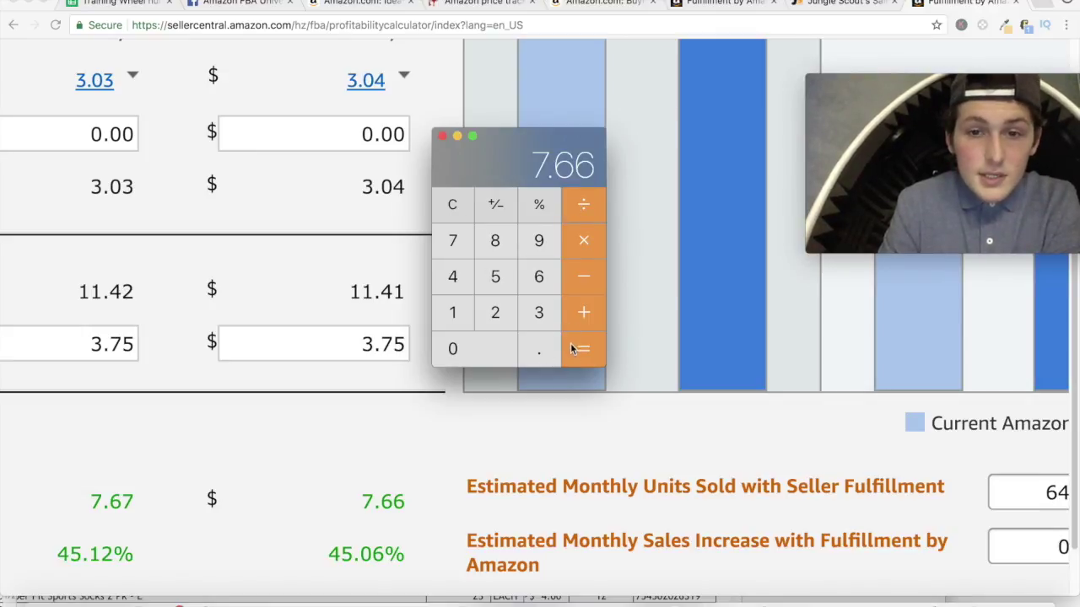
pyautogui.click(580, 354)
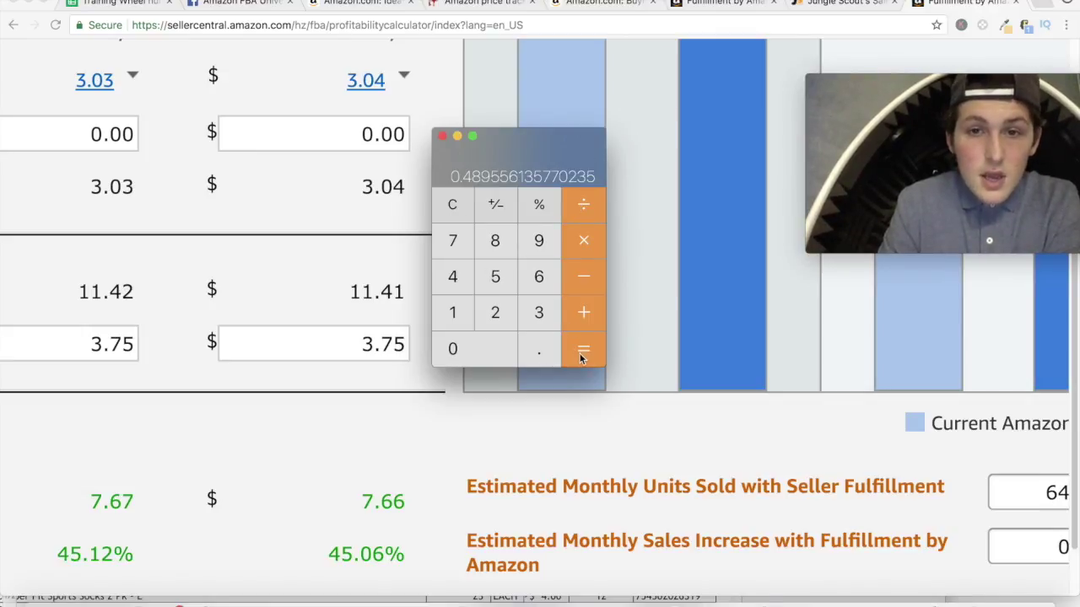
pyautogui.click(456, 209)
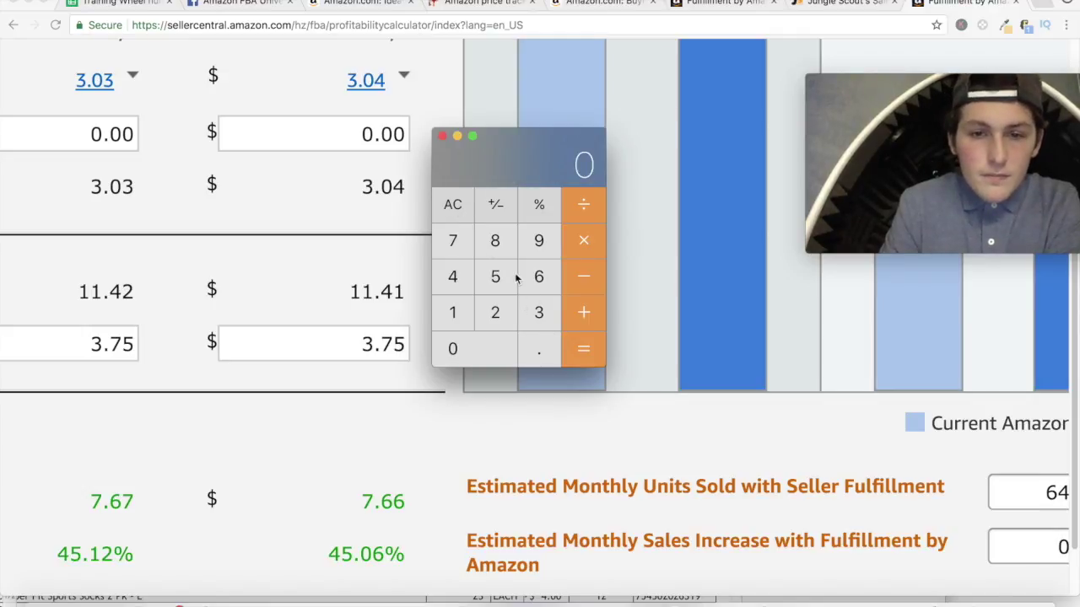
pyautogui.click(456, 243)
pyautogui.click(535, 356)
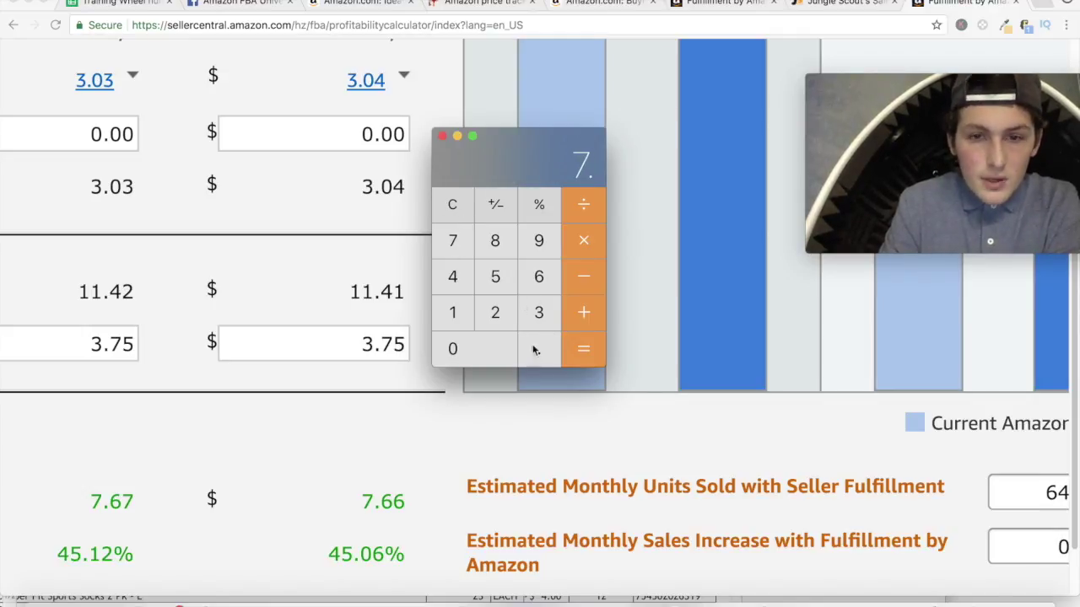
pyautogui.doubleClick(538, 281)
pyautogui.click(570, 211)
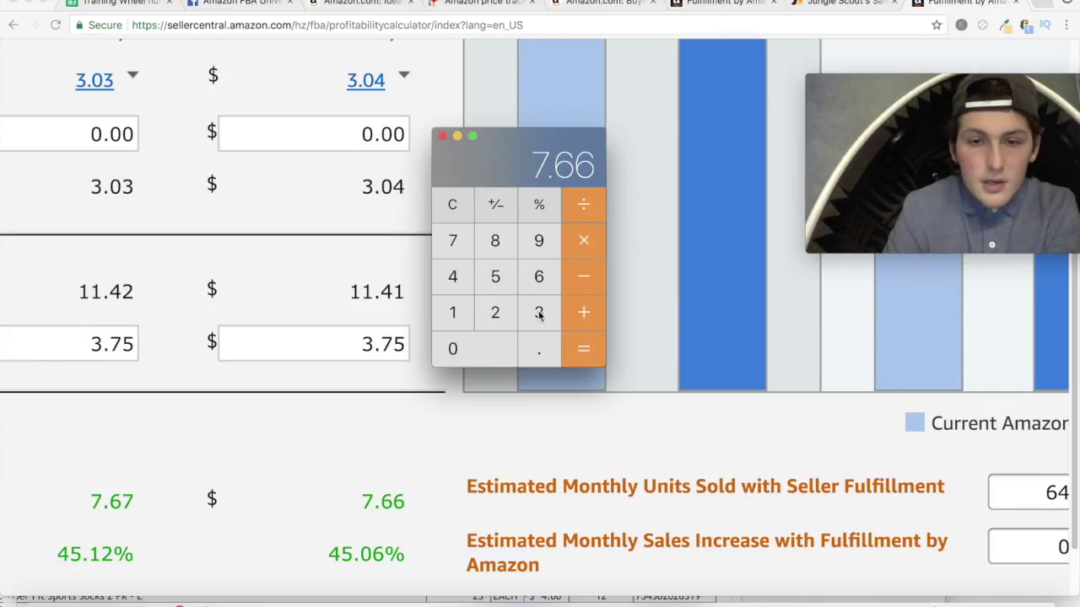
# Step: Clear the calculator and divide the 7.66 net profit by the 3.75 cost of product to work out the ROI
pyautogui.click(452, 204)
pyautogui.click(450, 243)
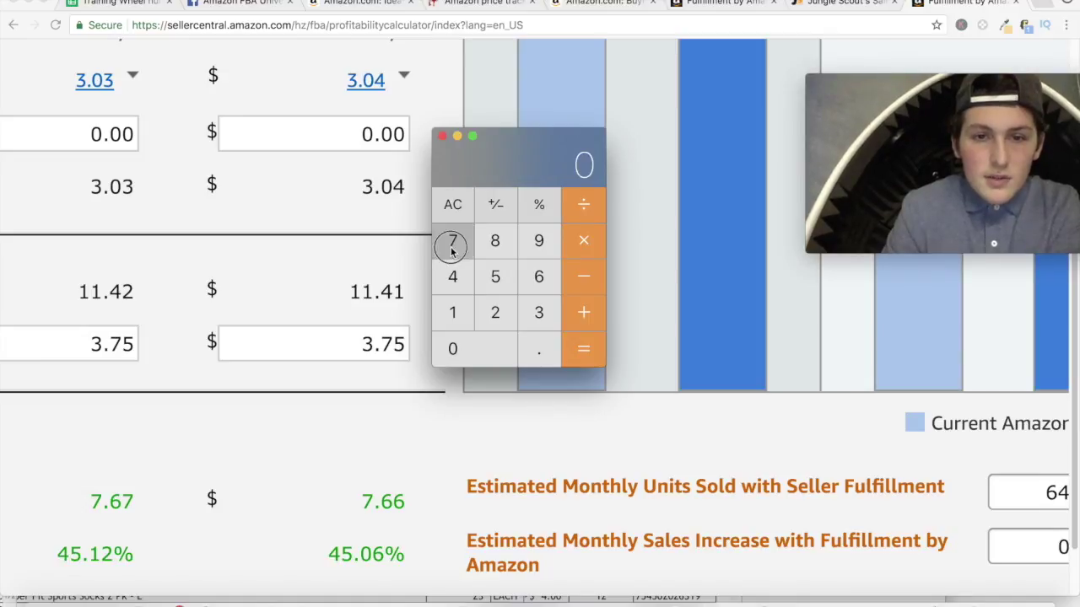
pyautogui.click(530, 351)
pyautogui.click(537, 276)
pyautogui.click(537, 276)
pyautogui.click(580, 205)
pyautogui.click(541, 313)
pyautogui.click(543, 346)
pyautogui.click(453, 241)
pyautogui.click(490, 276)
pyautogui.click(582, 351)
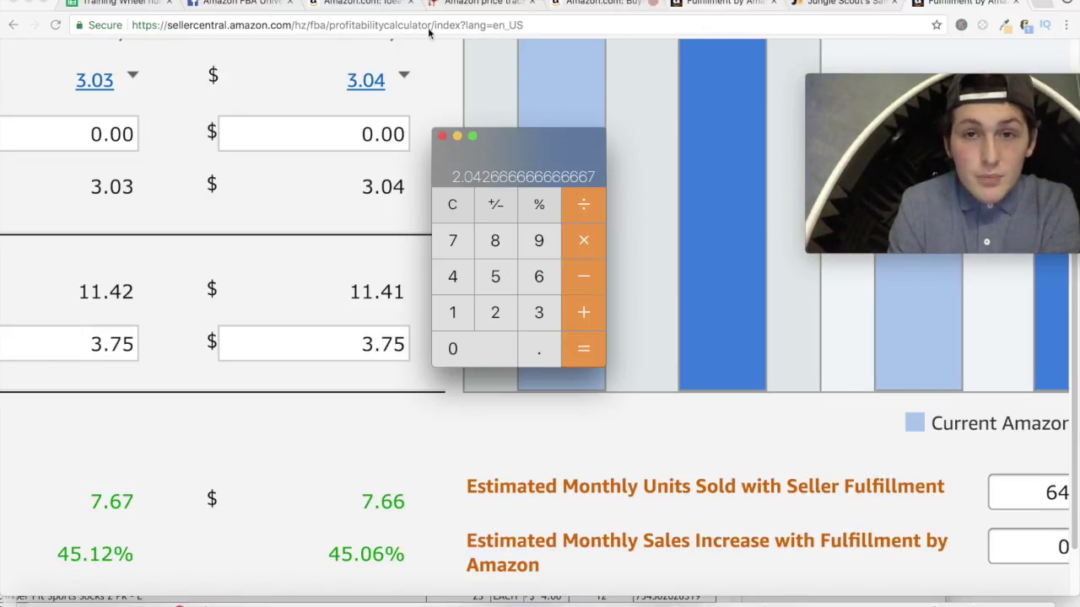
# Step: Enter 204% as the ROI for ASIN B011J1FZ4O in the spreadsheet
pyautogui.click(115, 5)
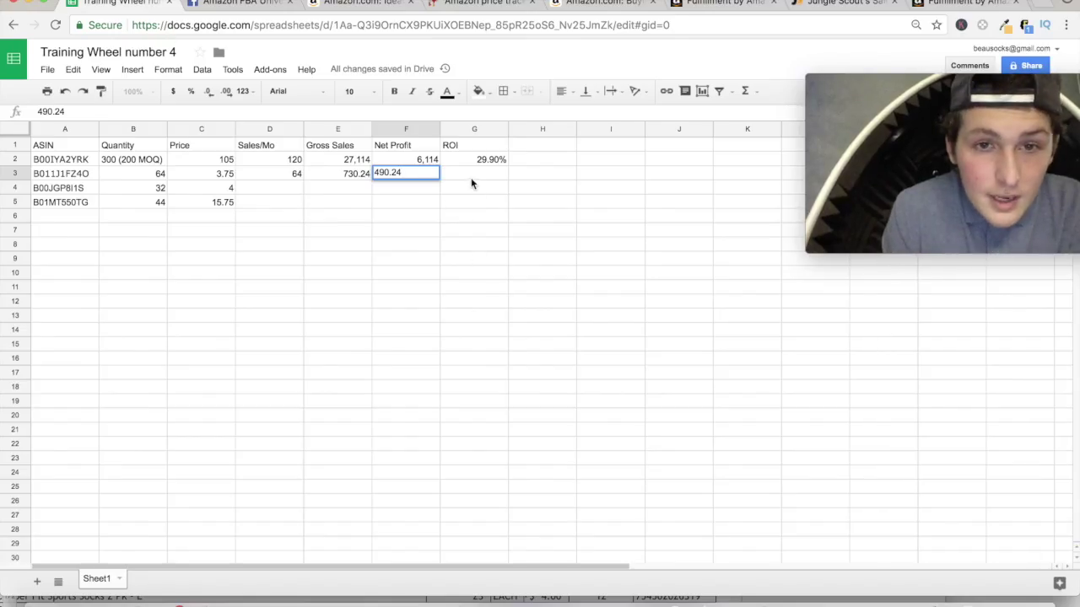
pyautogui.click(471, 174)
pyautogui.write('204%')
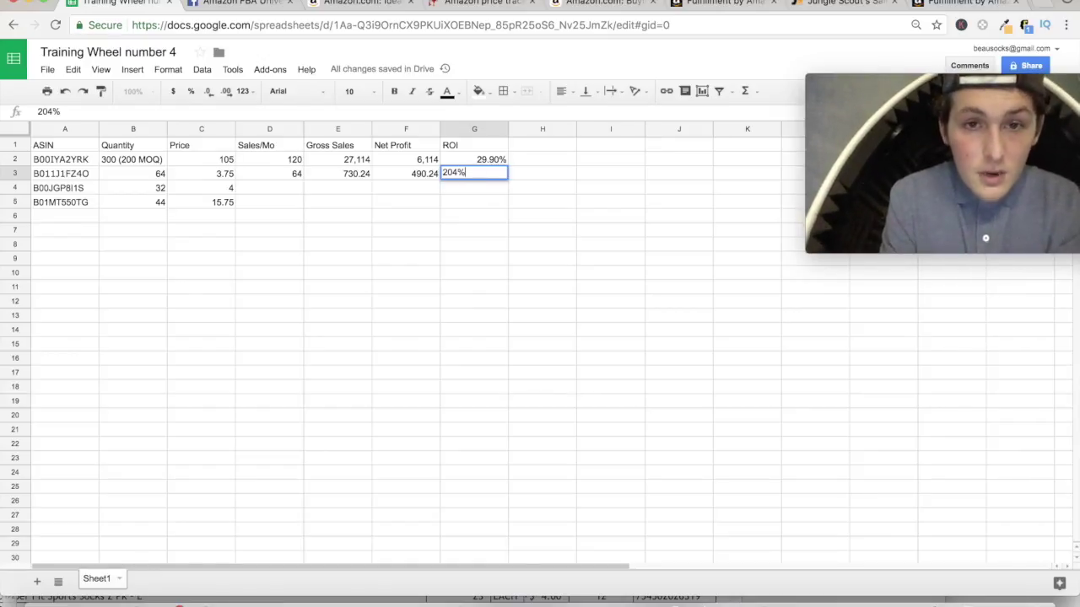
pyautogui.click(472, 220)
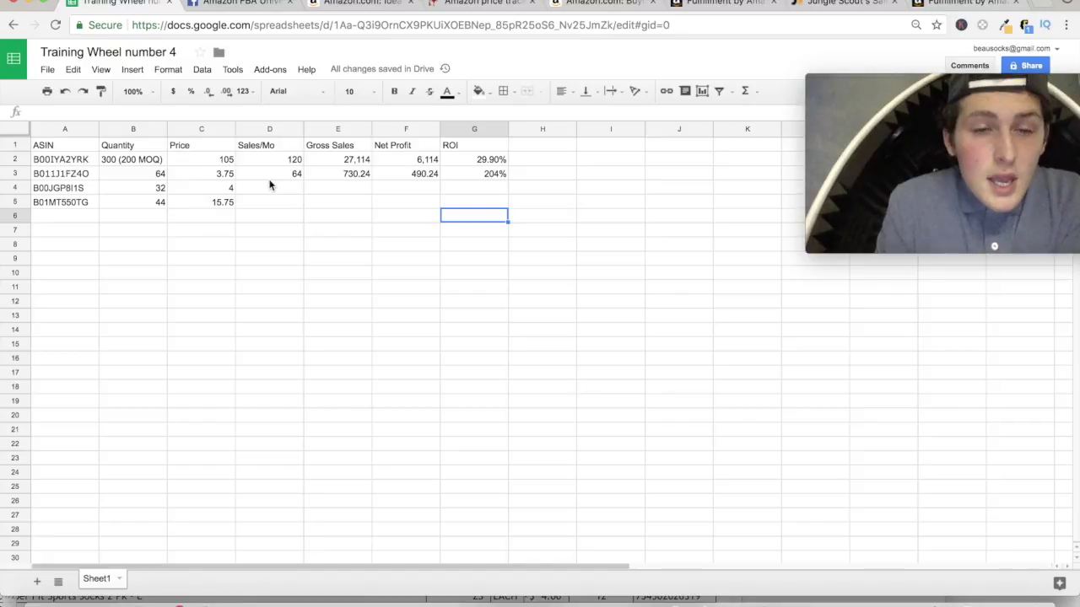
# Step: Add the column heading TOTAL INVEST in cell H1, beside the ROI heading
pyautogui.click(528, 160)
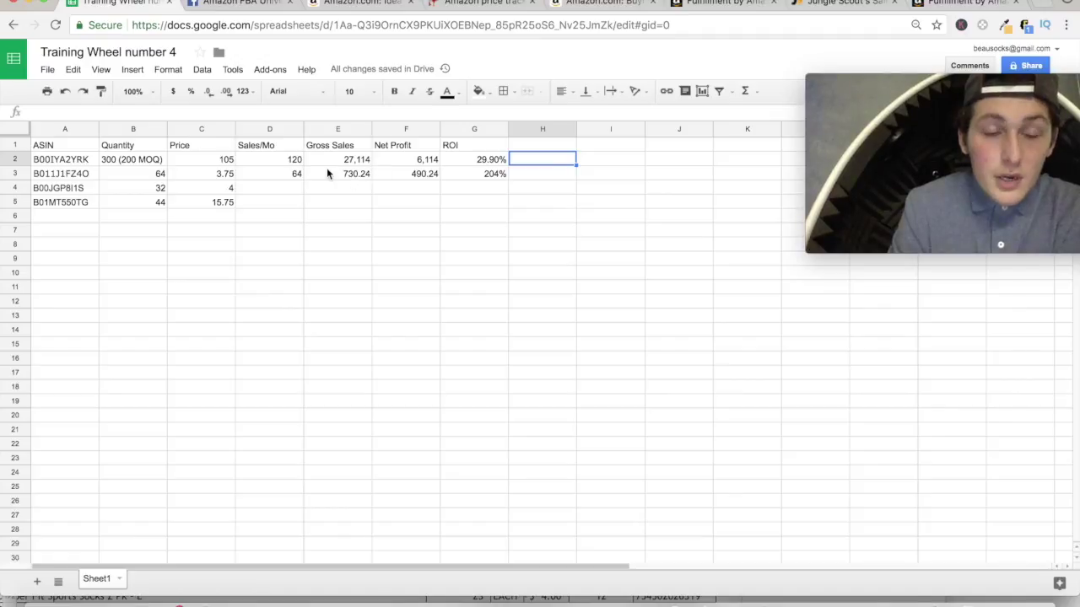
pyautogui.click(535, 149)
pyautogui.write('TO')
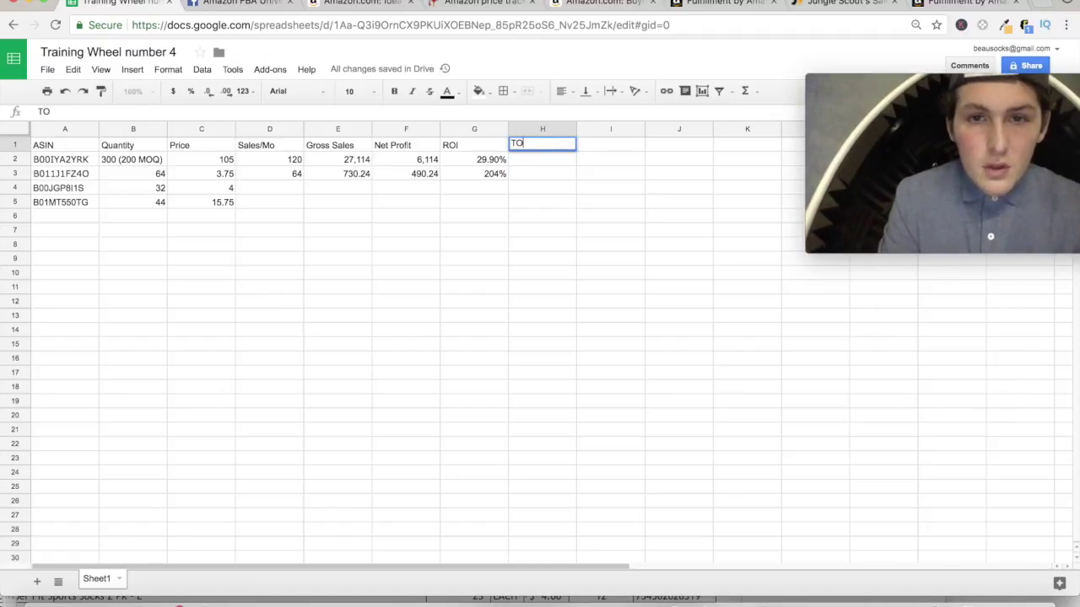
pyautogui.write('TAL INVEST')
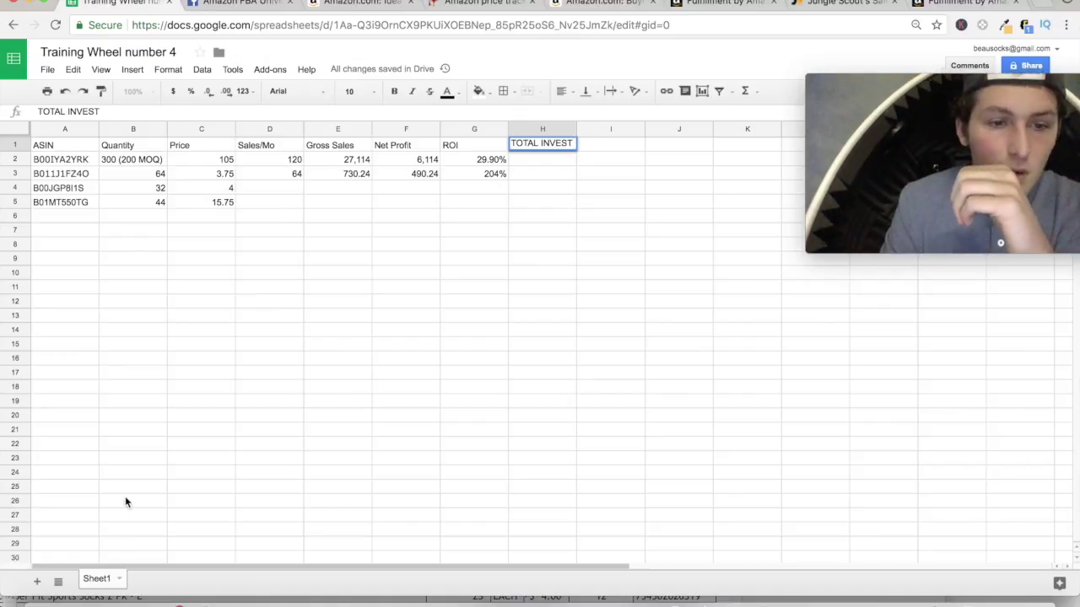
# Step: Multiply the 200-unit minimum order by the 105 price in the Mac Calculator app, and close the app
pyautogui.click(105, 601)
pyautogui.click(149, 378)
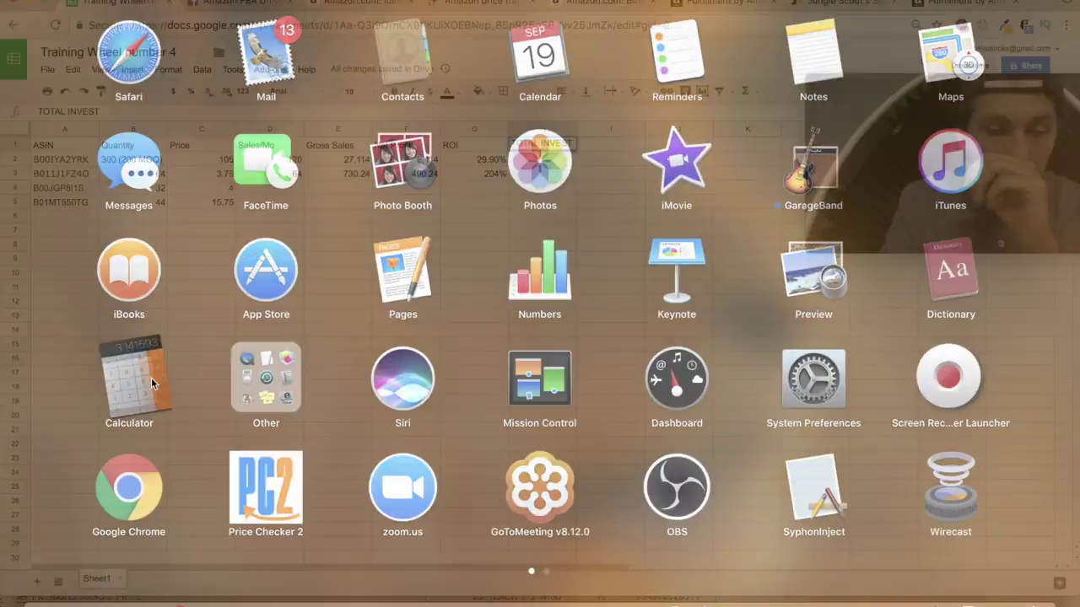
pyautogui.click(452, 204)
pyautogui.click(494, 310)
pyautogui.click(494, 351)
pyautogui.click(494, 351)
pyautogui.click(583, 241)
pyautogui.click(453, 312)
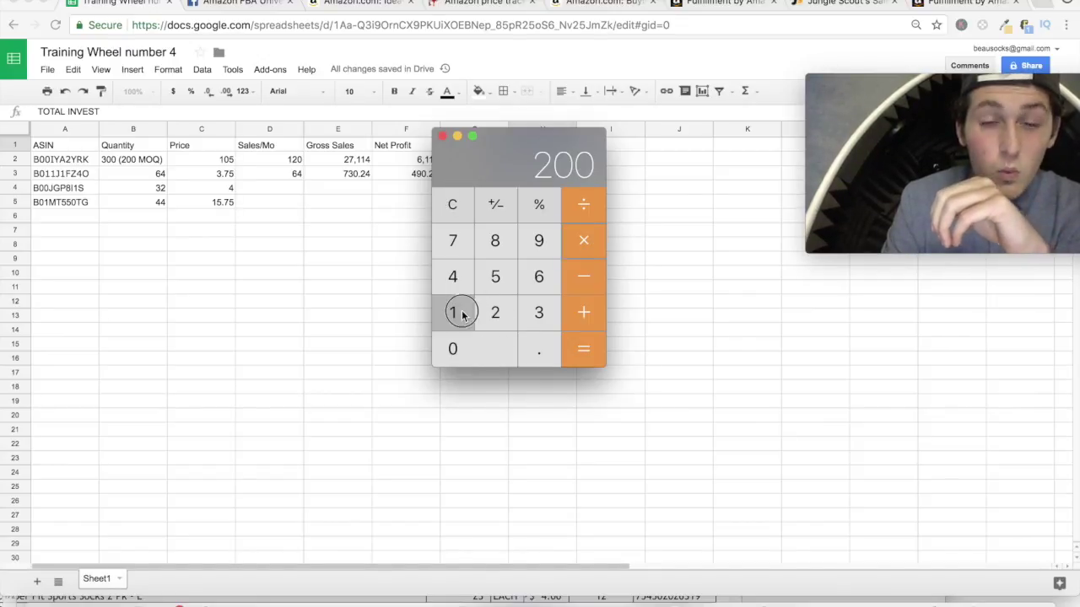
pyautogui.press('0')
pyautogui.click(495, 278)
pyautogui.click(580, 349)
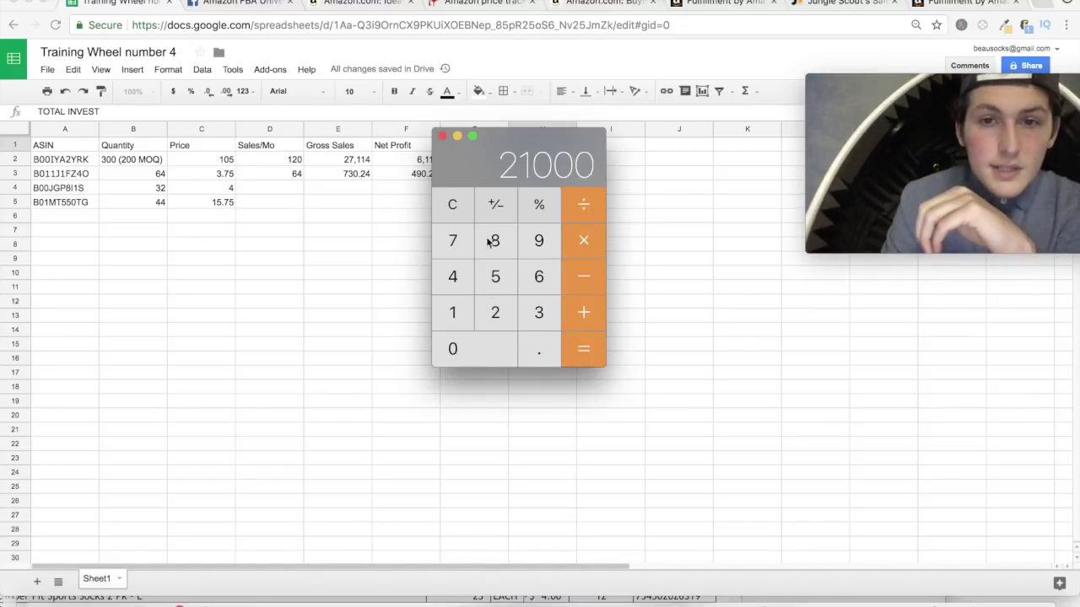
pyautogui.click(442, 136)
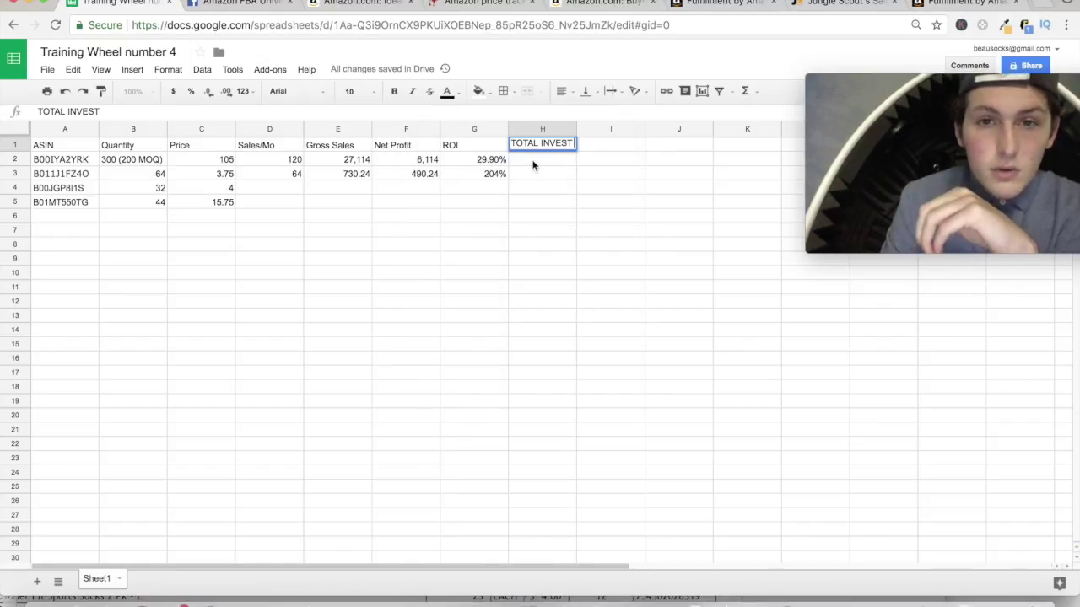
# Step: Enter 21,000 as the total investment for ASIN B00IYA2YRK in cell H2
pyautogui.click(532, 159)
pyautogui.write('21')
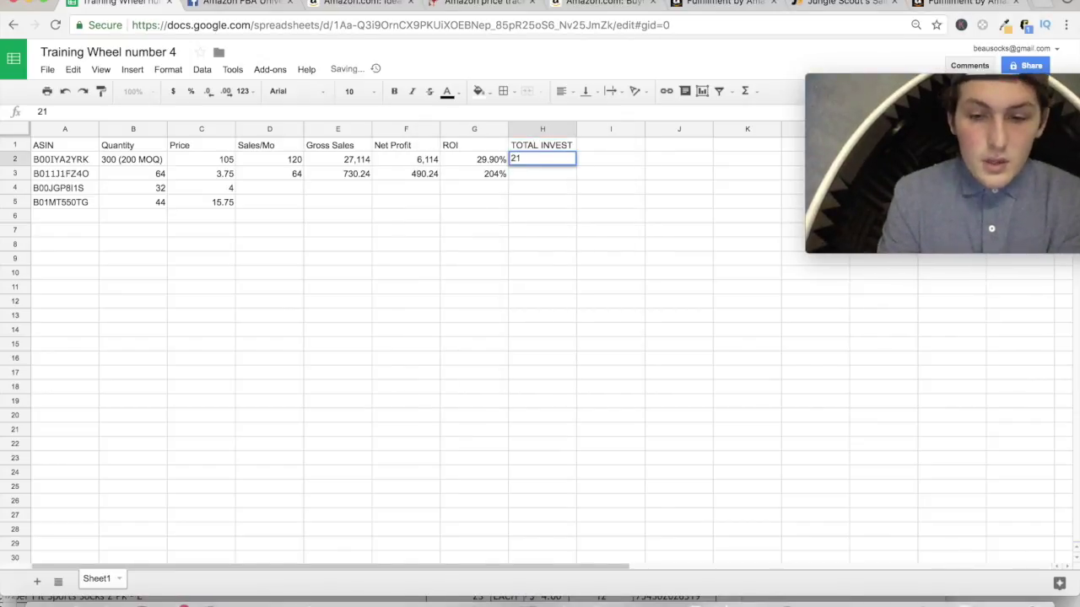
pyautogui.write(',000')
pyautogui.click(567, 203)
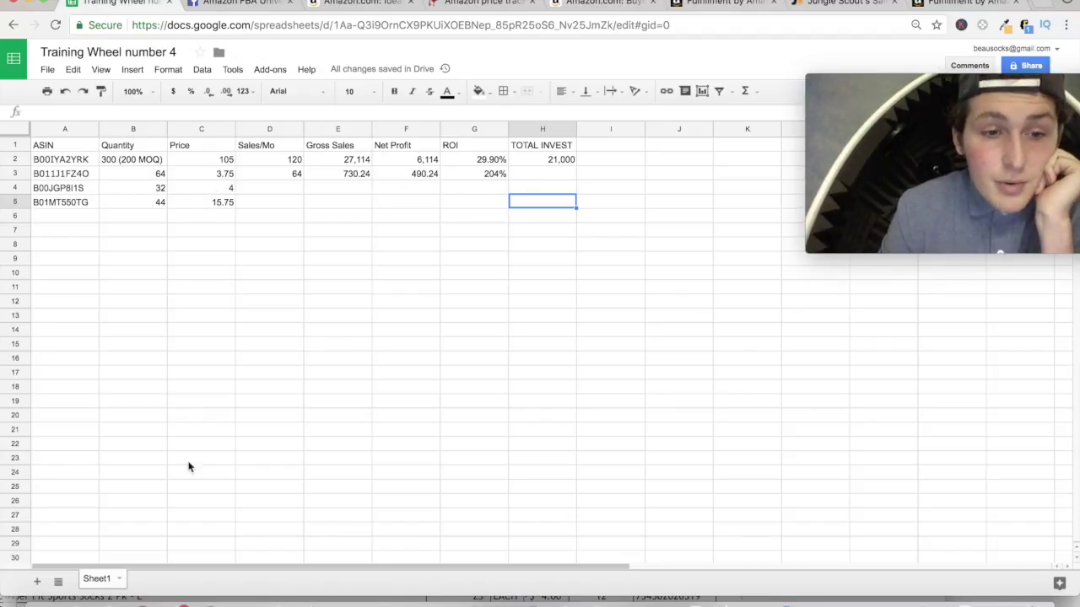
# Step: Calculate 3.75 × 64 in Calculator for the product in row 3, and close Calculator
pyautogui.click(108, 600)
pyautogui.click(189, 277)
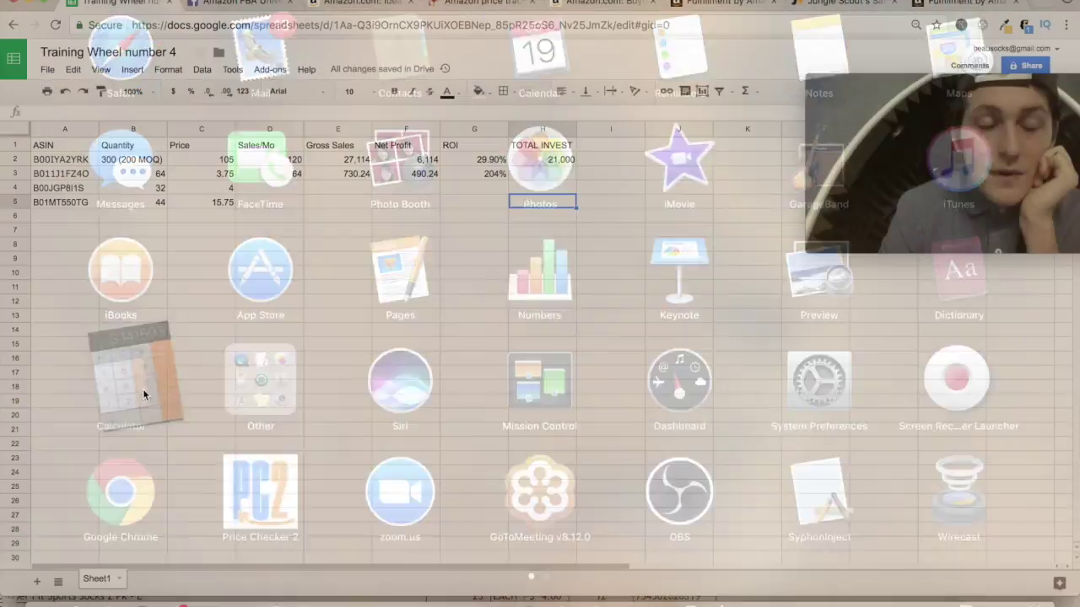
pyautogui.click(540, 312)
pyautogui.click(550, 359)
pyautogui.click(455, 245)
pyautogui.click(497, 275)
pyautogui.click(576, 242)
pyautogui.click(540, 278)
pyautogui.click(450, 277)
pyautogui.click(601, 352)
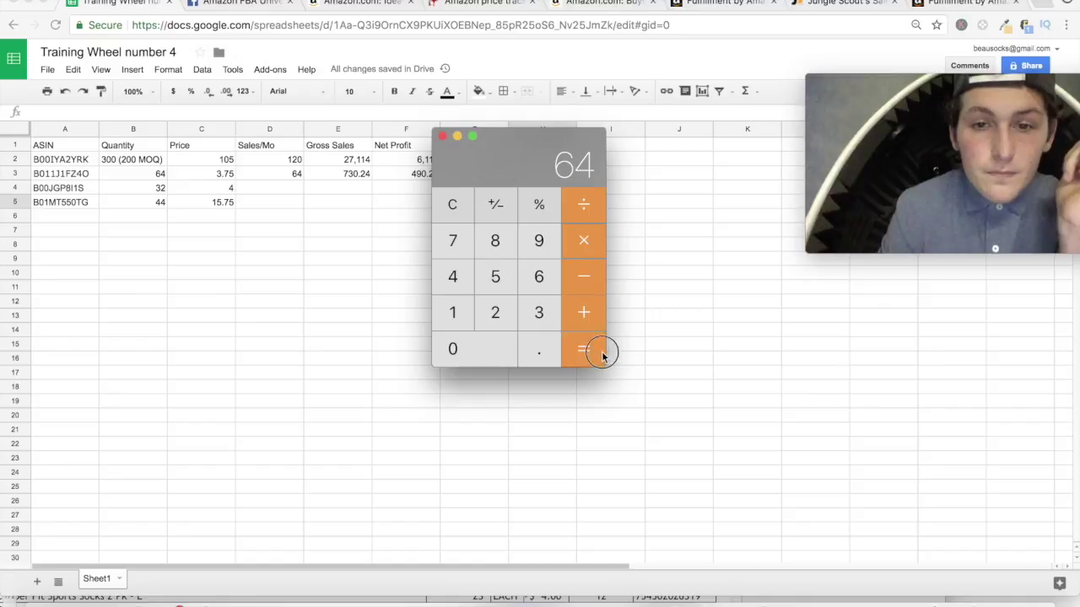
pyautogui.click(441, 135)
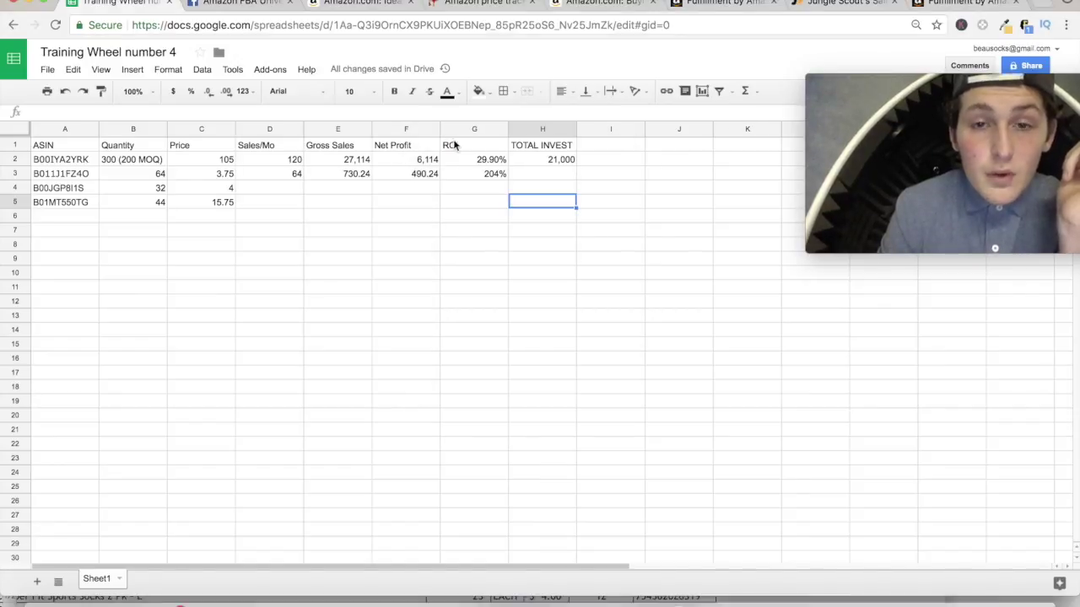
# Step: Enter 240 as the total investment for B011J1FZ4O in cell H3
pyautogui.click(534, 172)
pyautogui.write('240')
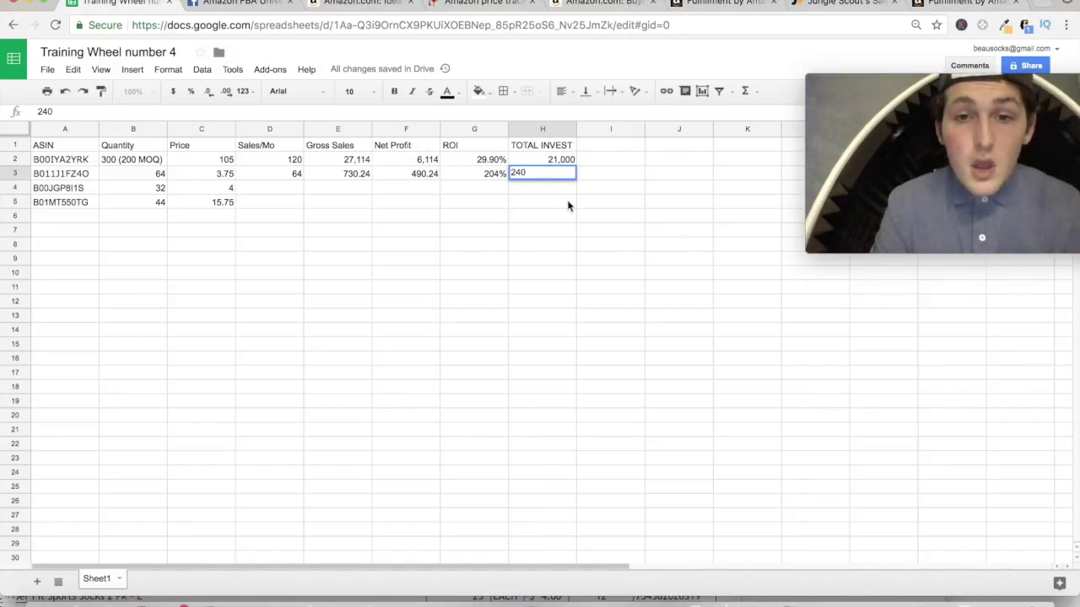
pyautogui.click(567, 204)
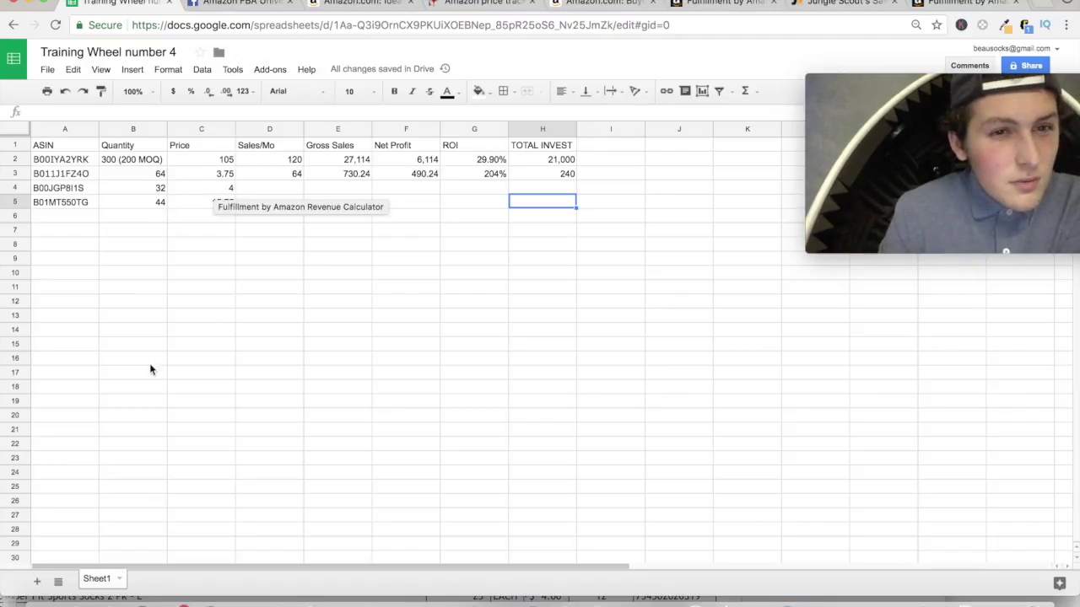
# Step: Calculate 4 × 32 in Calculator for the product in row 4, and close Calculator
pyautogui.click(108, 601)
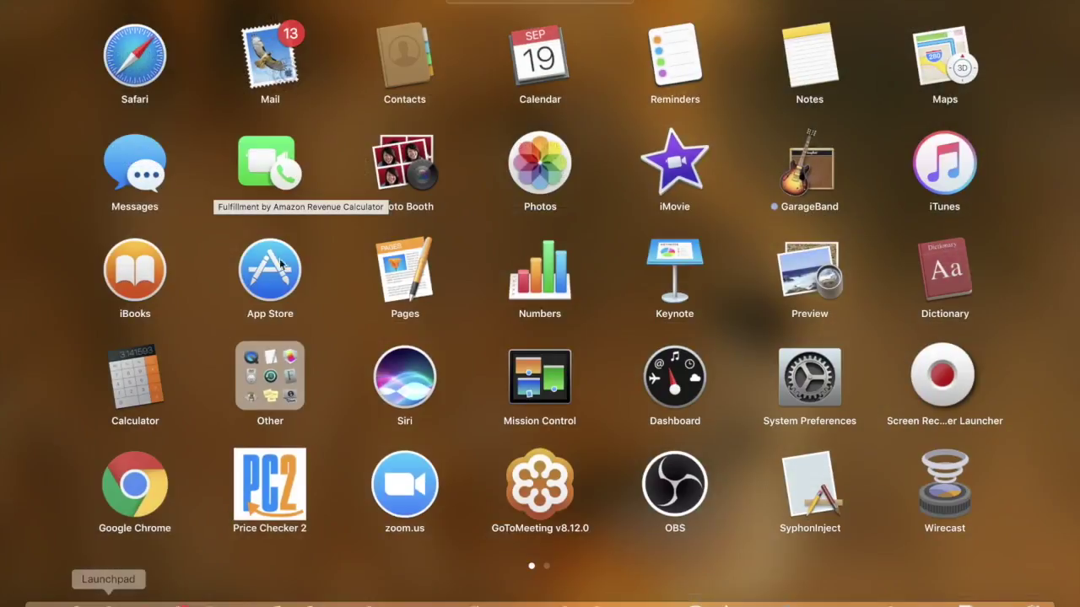
pyautogui.click(393, 246)
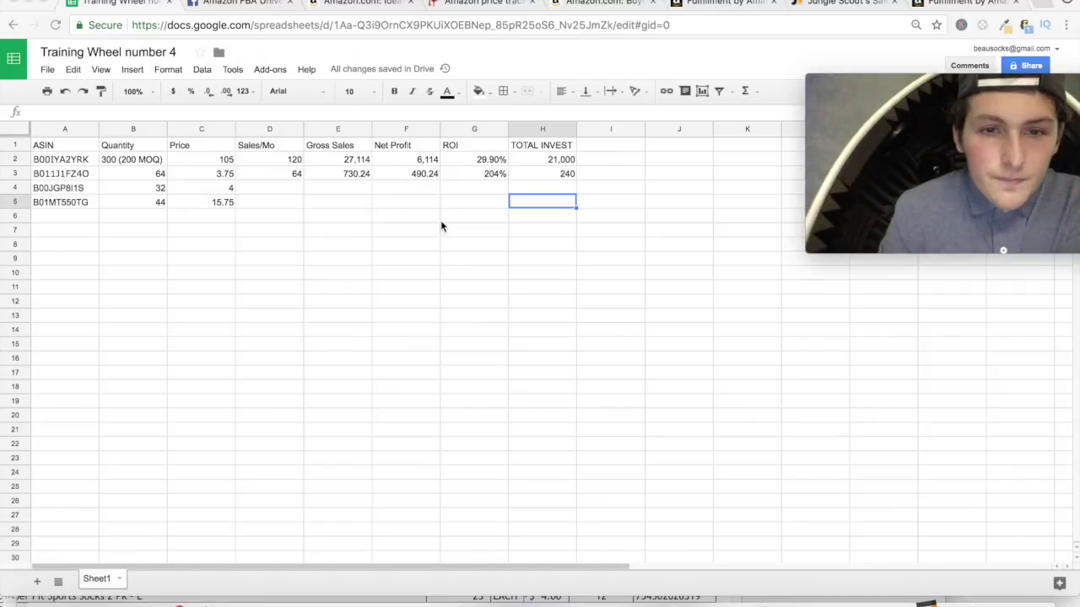
pyautogui.click(452, 277)
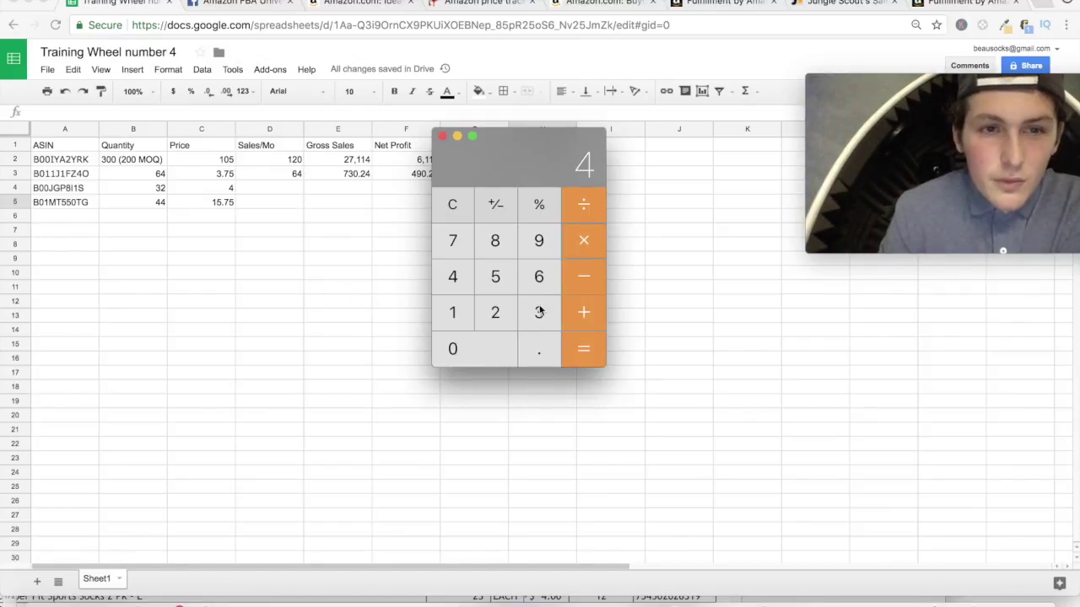
pyautogui.click(545, 321)
pyautogui.click(491, 311)
pyautogui.click(567, 349)
pyautogui.click(442, 137)
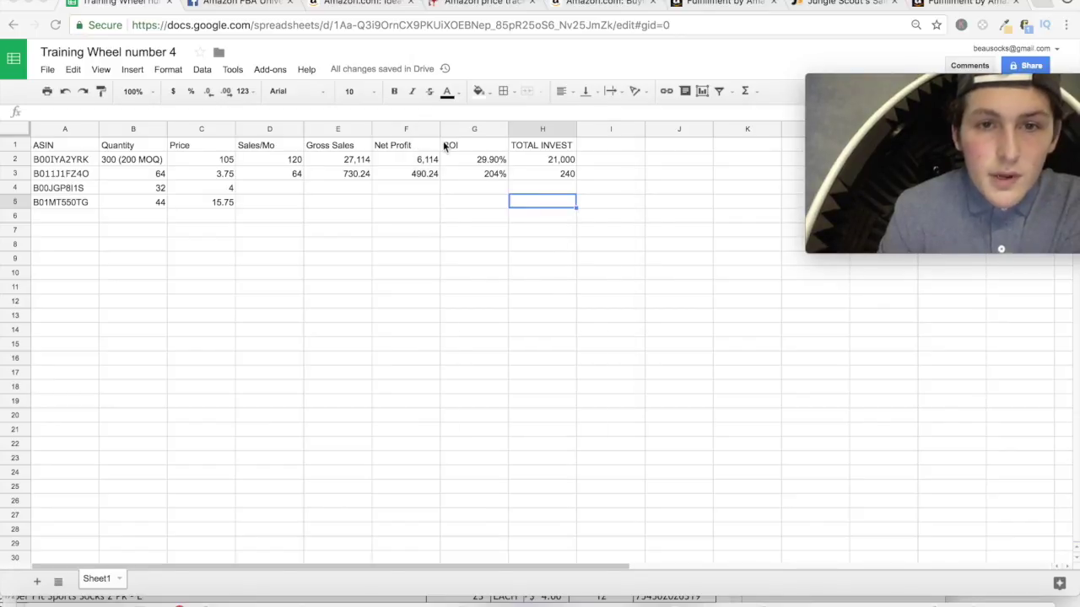
# Step: Enter 128 as the total investment for B00JGP8I1S in cell H4
pyautogui.click(543, 185)
pyautogui.write('128')
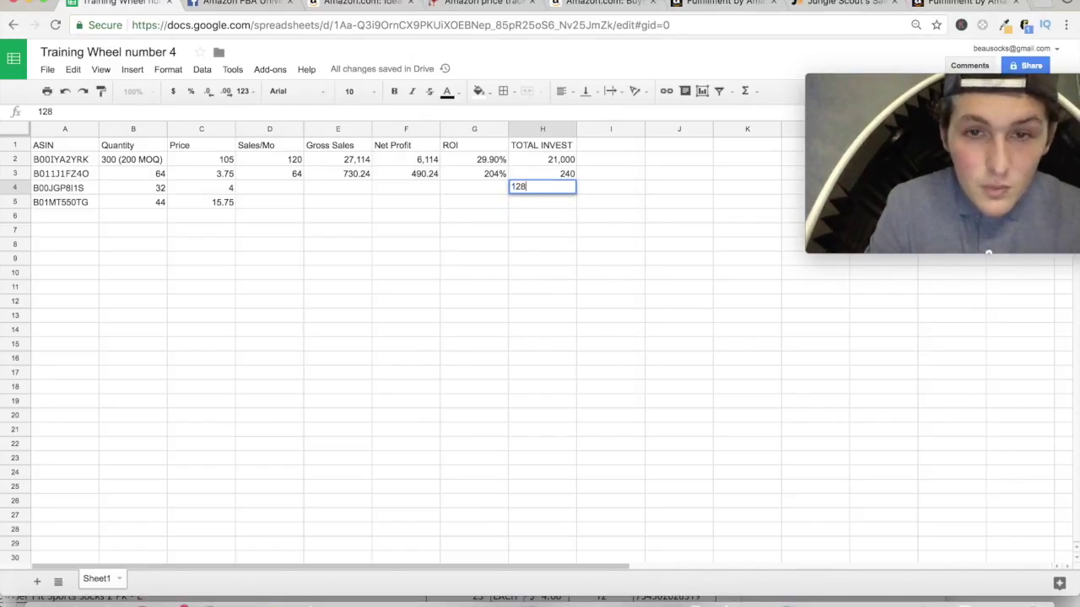
pyautogui.click(489, 262)
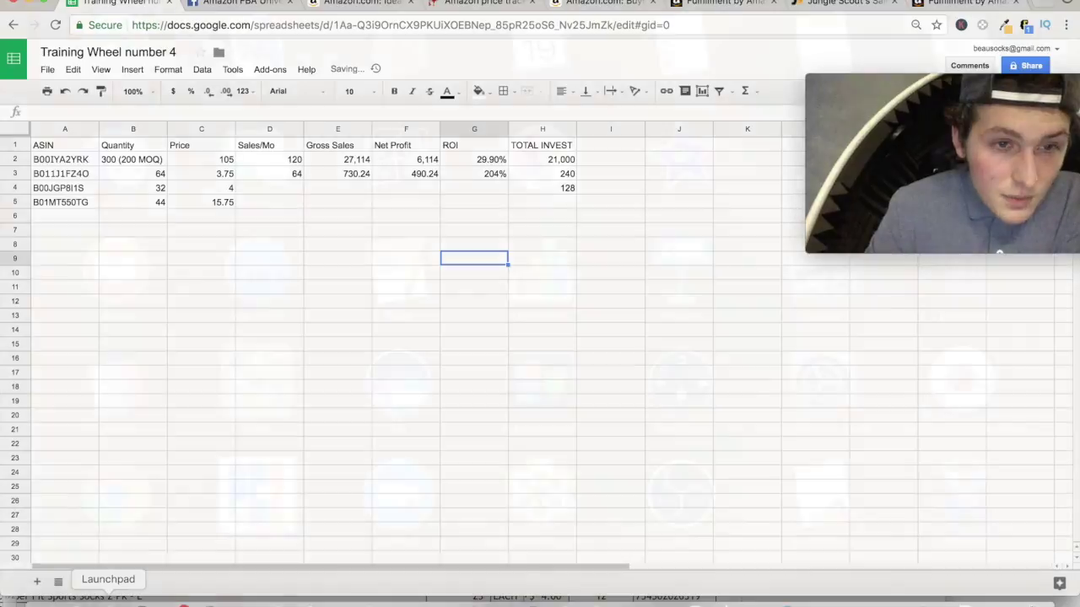
# Step: Calculate 44 × 15.75 in Calculator for the product in row 5, and close Calculator
pyautogui.click(108, 599)
pyautogui.click(137, 374)
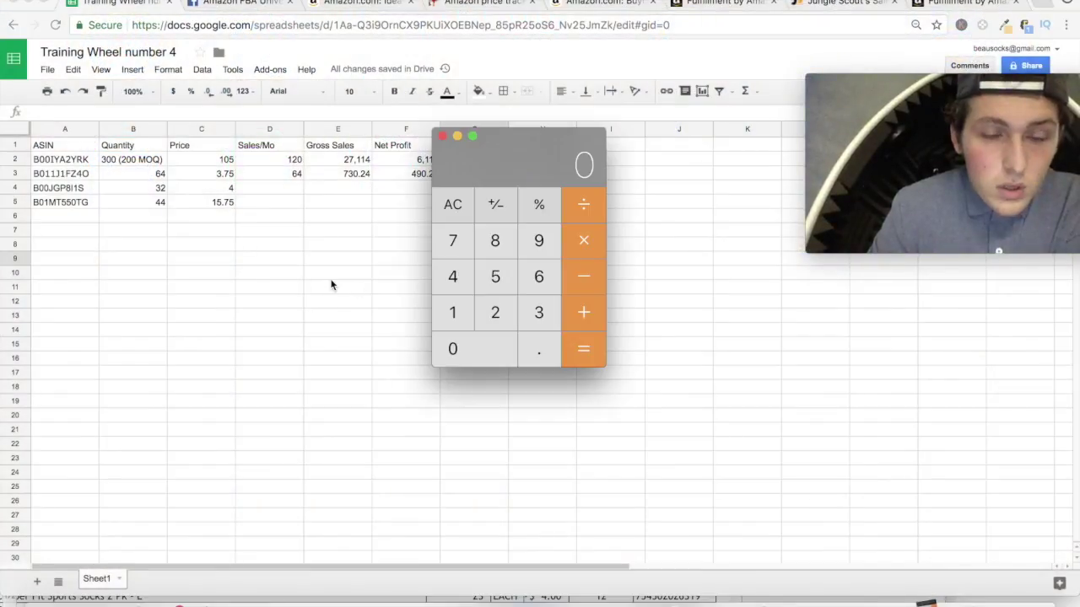
pyautogui.click(447, 279)
pyautogui.click(447, 279)
pyautogui.click(586, 242)
pyautogui.click(464, 318)
pyautogui.click(497, 285)
pyautogui.click(535, 347)
pyautogui.click(460, 250)
pyautogui.click(494, 278)
pyautogui.click(590, 360)
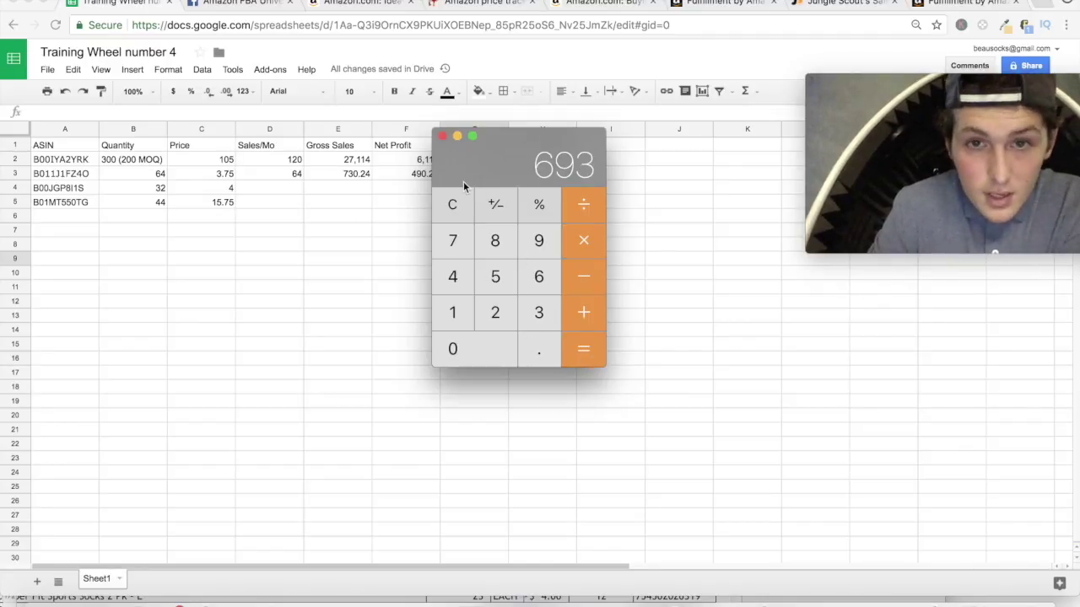
pyautogui.click(442, 136)
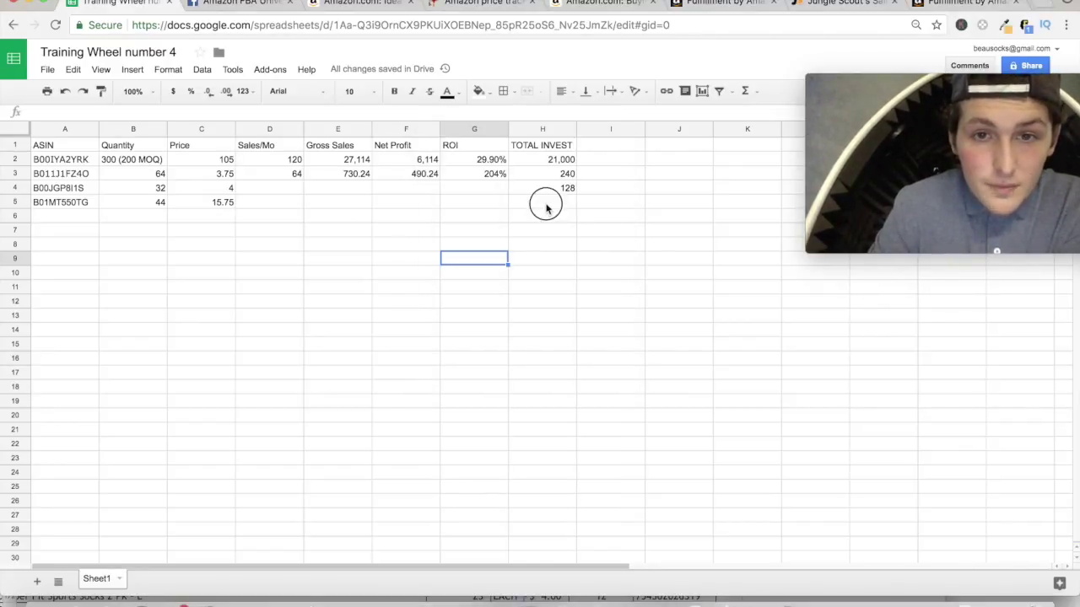
# Step: Enter 693 as the total investment for B01MT550TG in cell H5
pyautogui.click(545, 207)
pyautogui.write('693')
pyautogui.click(586, 226)
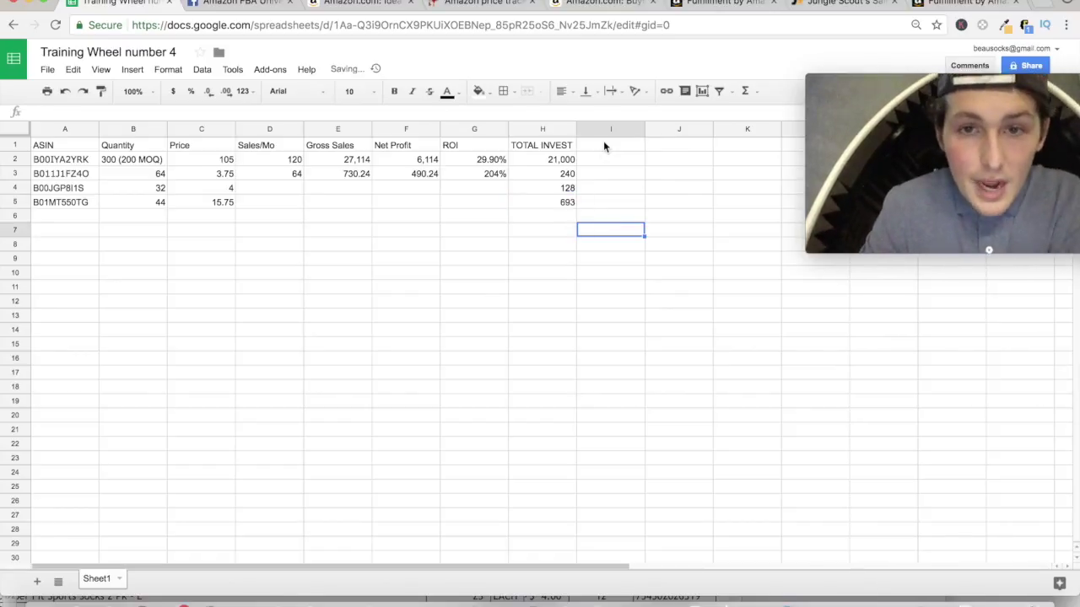
# Step: Label cell G7 "total of total" and select the cell beside it for the amount
pyautogui.click(514, 232)
pyautogui.click(480, 234)
pyautogui.write('total of taotal')
pyautogui.press('BackSpace')
pyautogui.press('BackSpace')
pyautogui.write('otal')
pyautogui.click(555, 233)
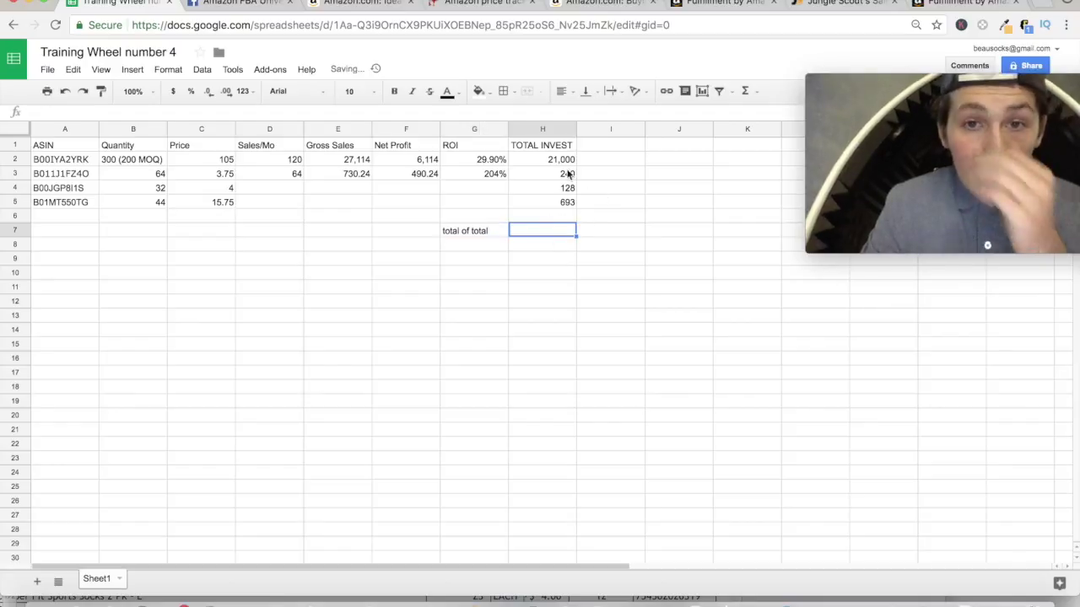
# Step: Open Calculator and enter 21000 as the first amount of the investment sum
pyautogui.click(109, 601)
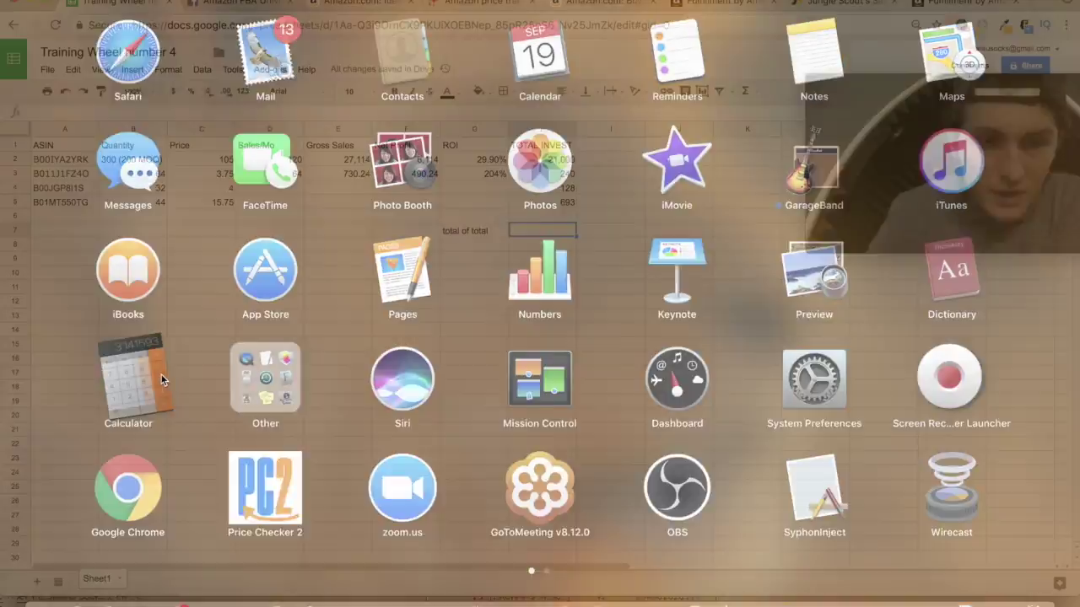
pyautogui.click(162, 380)
pyautogui.click(489, 317)
pyautogui.click(468, 317)
pyautogui.click(465, 354)
pyautogui.click(468, 352)
pyautogui.click(494, 349)
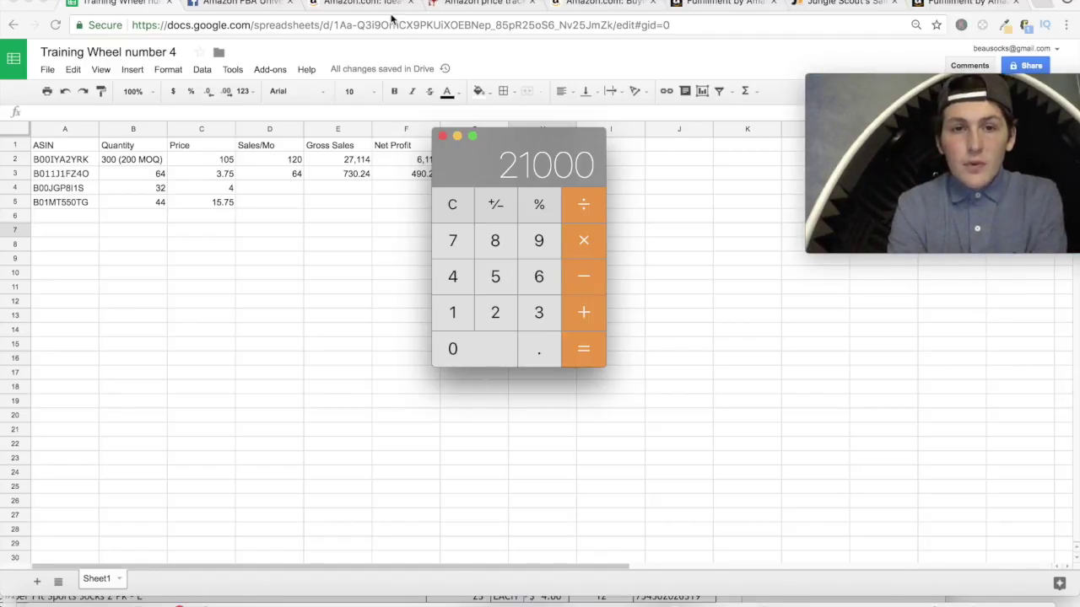
# Step: View the Ideavillage Miss Belt Instant Shaper product page on Amazon and return to the spreadsheet
pyautogui.click(392, 14)
pyautogui.click(358, 12)
pyautogui.scroll(15, 540, 337)
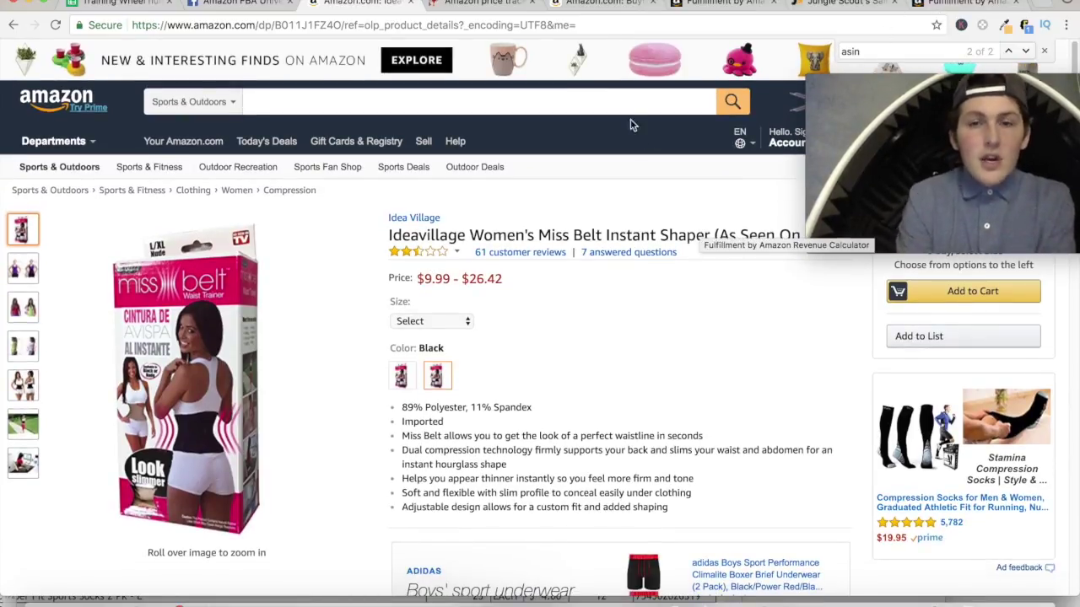
pyautogui.click(112, 5)
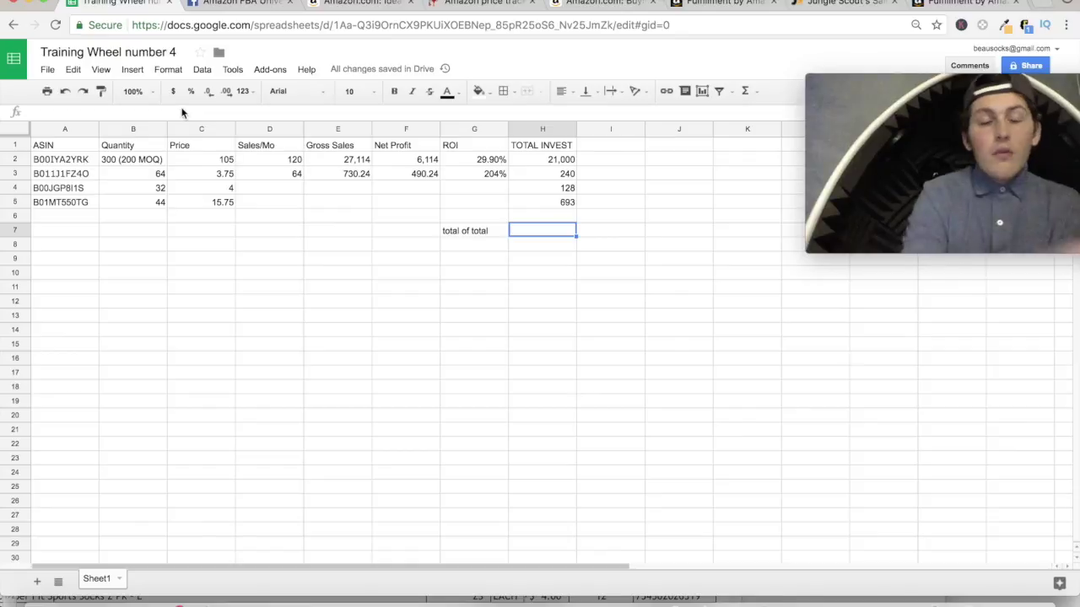
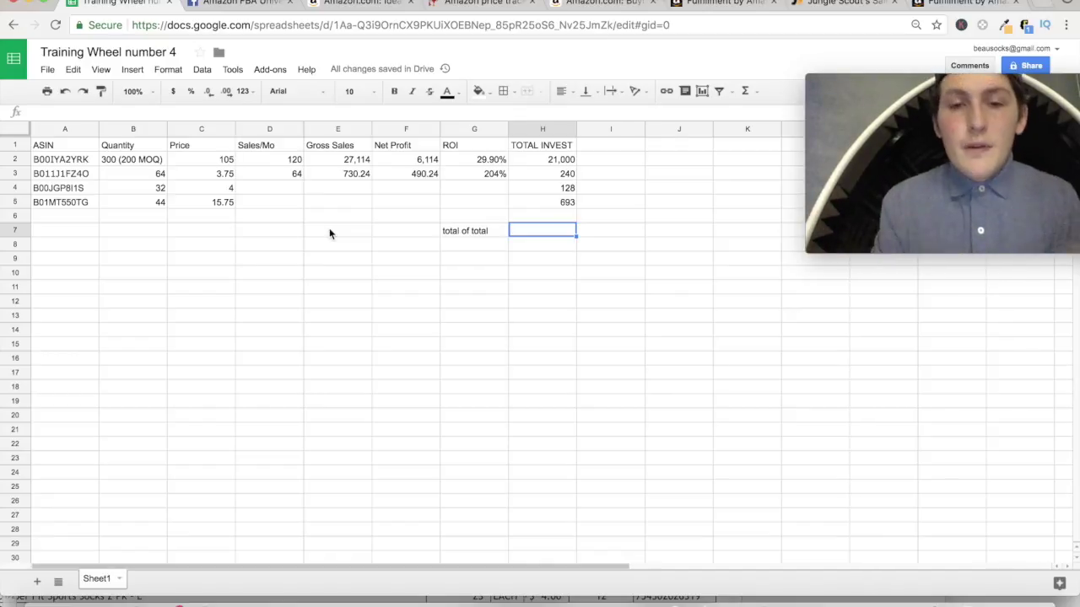
# Step: Bring Calculator back, move it clear of the TOTAL INVEST column, and add 240 to the 21000
pyautogui.click(98, 600)
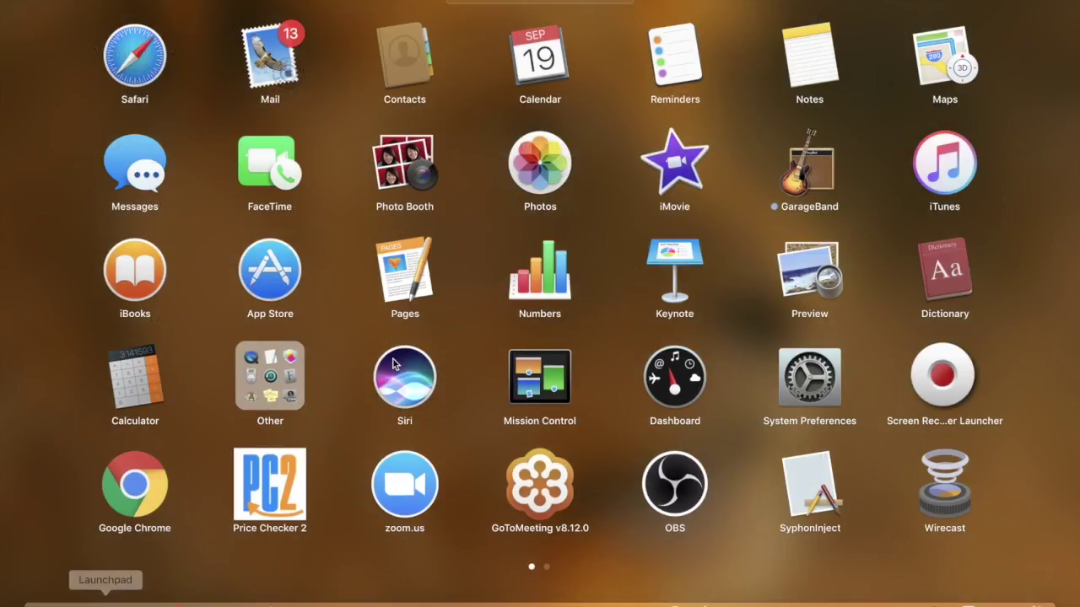
pyautogui.click(155, 375)
pyautogui.moveTo(506, 157); pyautogui.dragTo(336, 134)
pyautogui.click(410, 297)
pyautogui.click(322, 299)
pyautogui.click(291, 266)
pyautogui.click(291, 333)
pyautogui.click(421, 299)
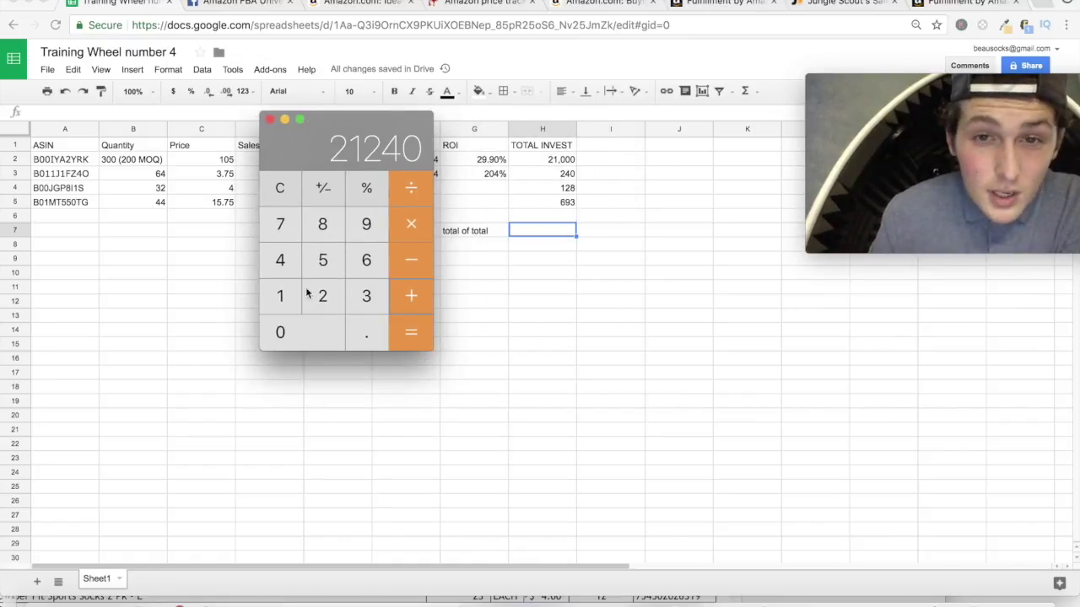
# Step: Add 128 and 693 to the running sum in Calculator, and close it
pyautogui.click(287, 305)
pyautogui.click(320, 301)
pyautogui.click(324, 229)
pyautogui.click(411, 297)
pyautogui.click(368, 257)
pyautogui.click(367, 226)
pyautogui.click(366, 295)
pyautogui.click(411, 334)
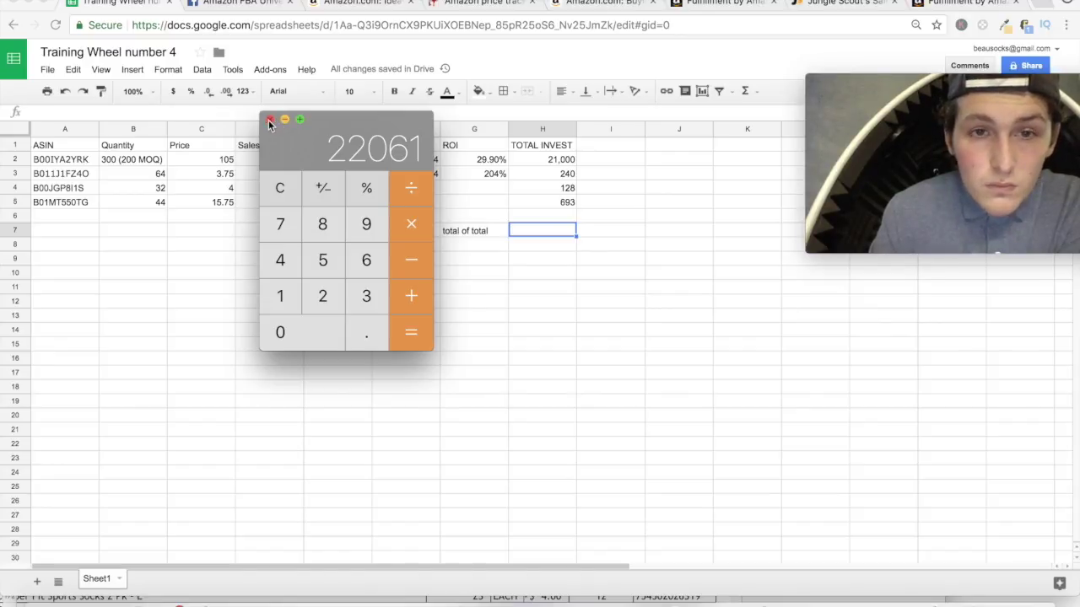
pyautogui.click(269, 121)
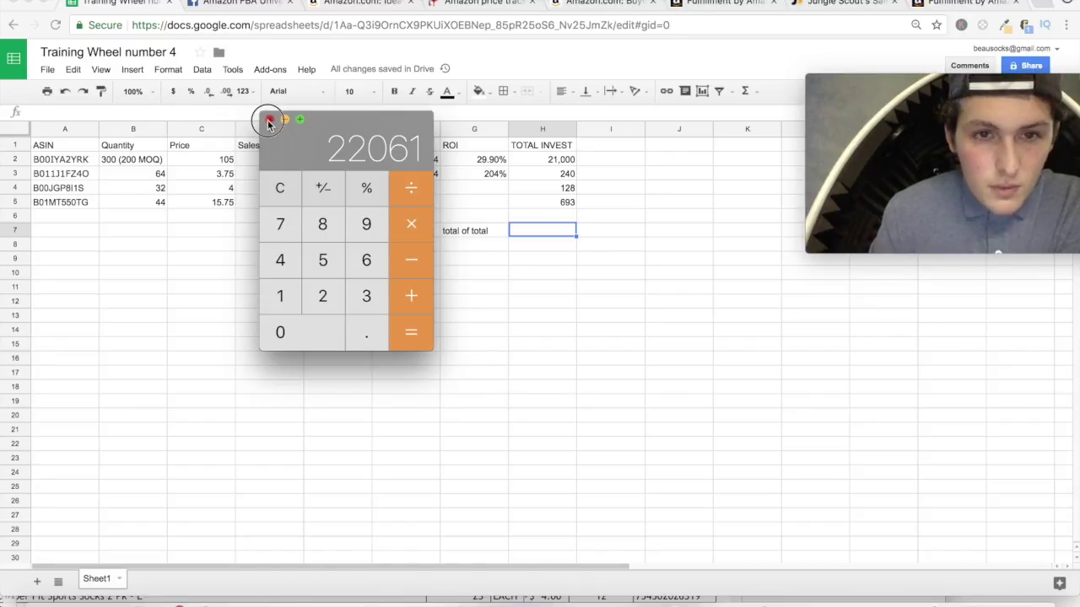
# Step: Enter 22061 as the overall investment in cell H7, beside the "total of total" label
pyautogui.write('22')
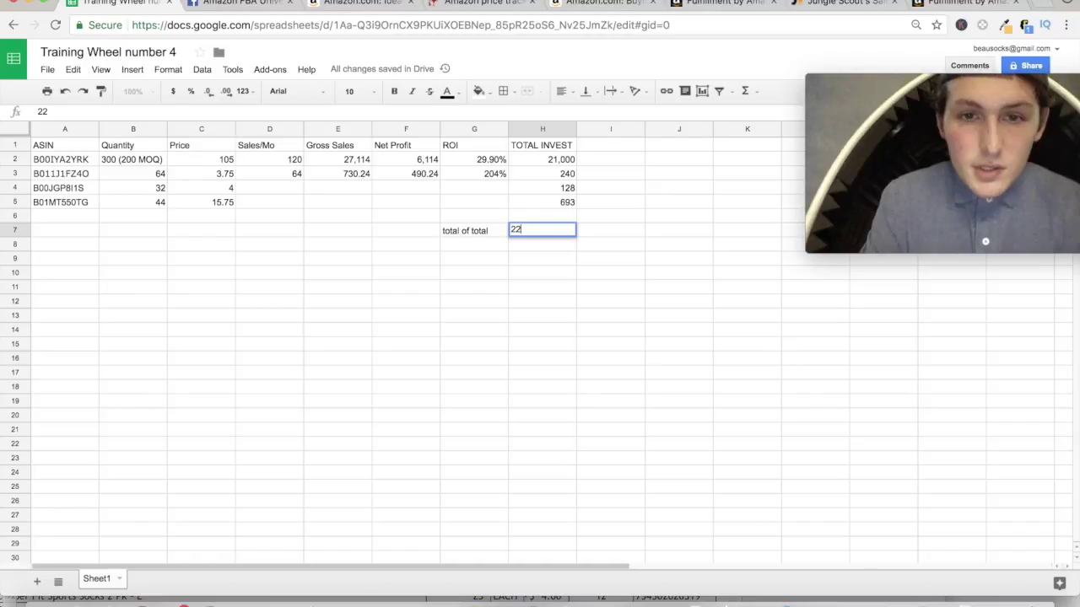
pyautogui.write('061')
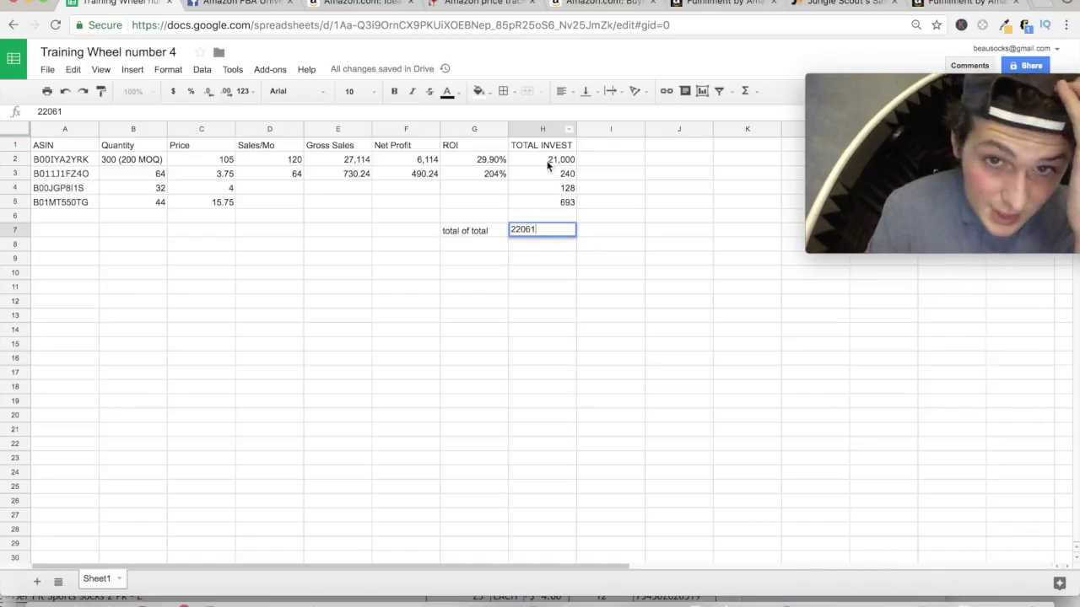
pyautogui.click(497, 246)
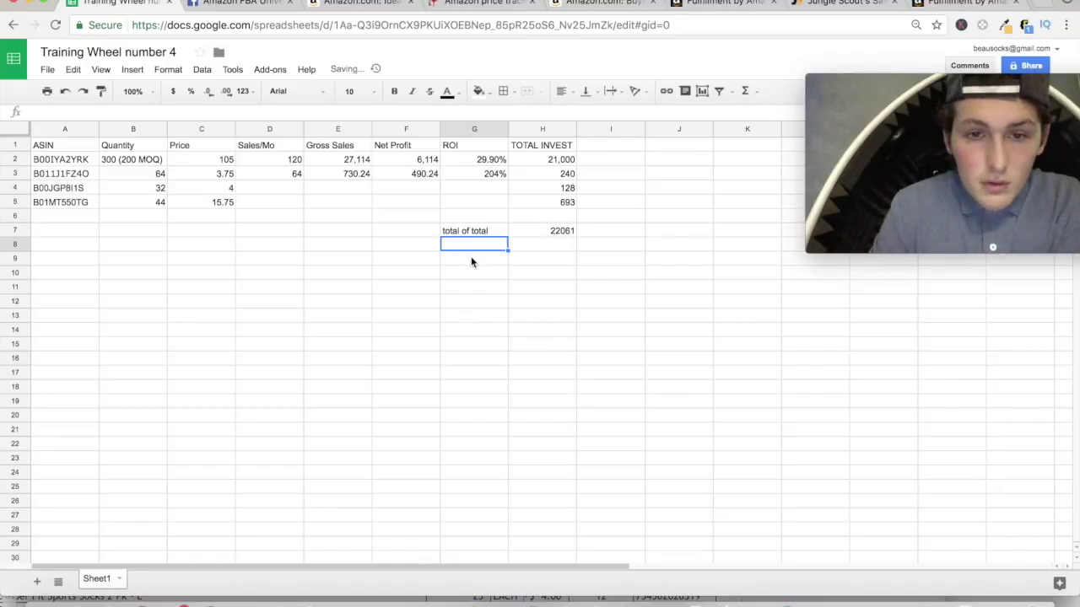
# Step: Add the label "total profit" in cell G8, under "total of total"
pyautogui.write('total ')
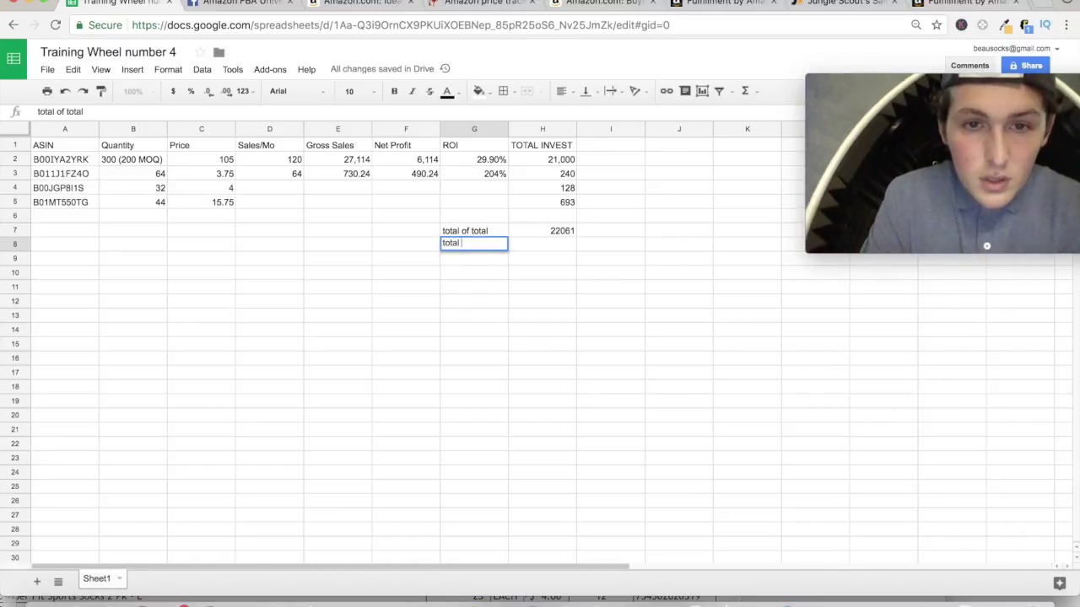
pyautogui.write('profit')
pyautogui.click(499, 297)
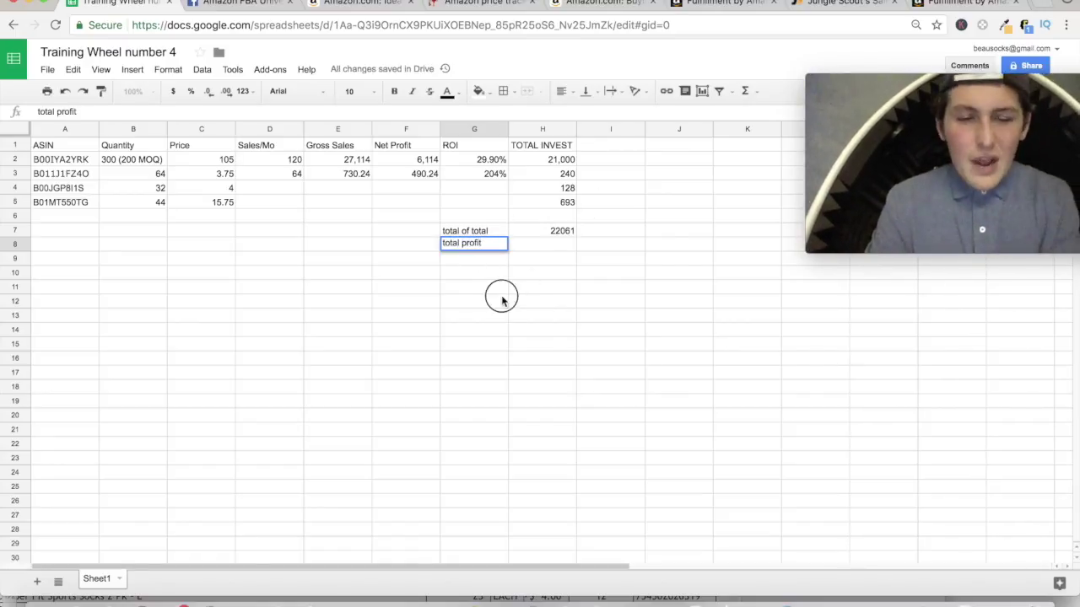
# Step: Open amazon.com in a new browser tab and search for the ASIN B015GZTF6S
pyautogui.doubleClick(86, 187)
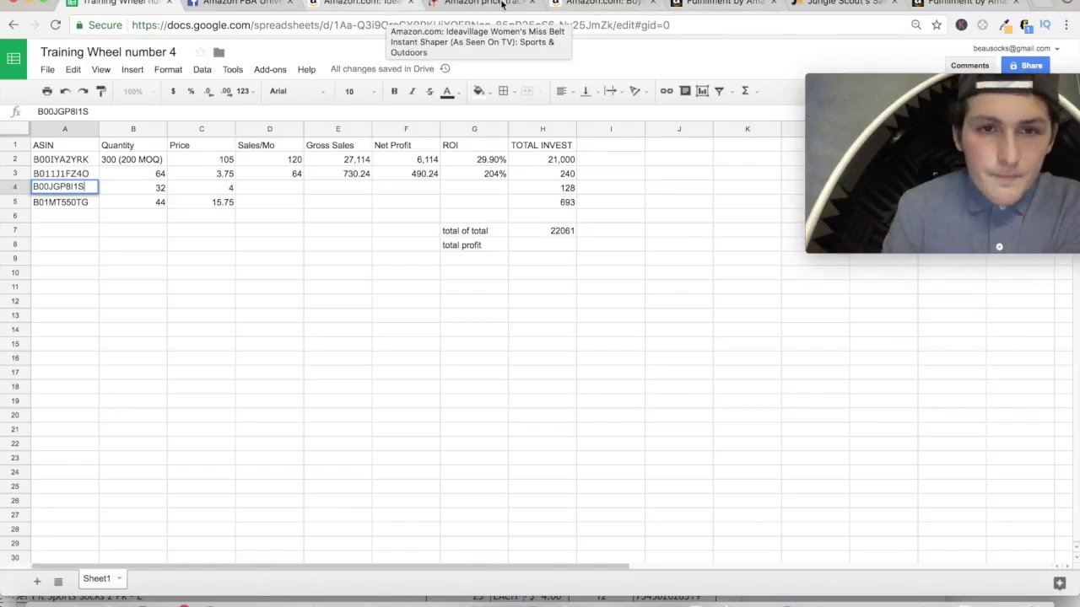
pyautogui.click(1040, 8)
pyautogui.write('am')
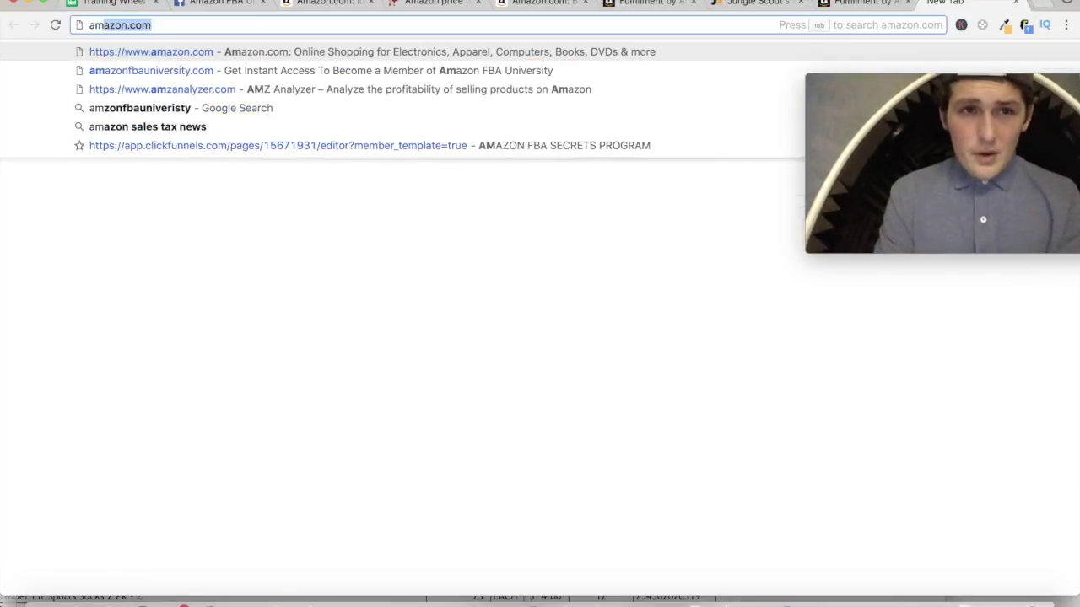
pyautogui.press('Return')
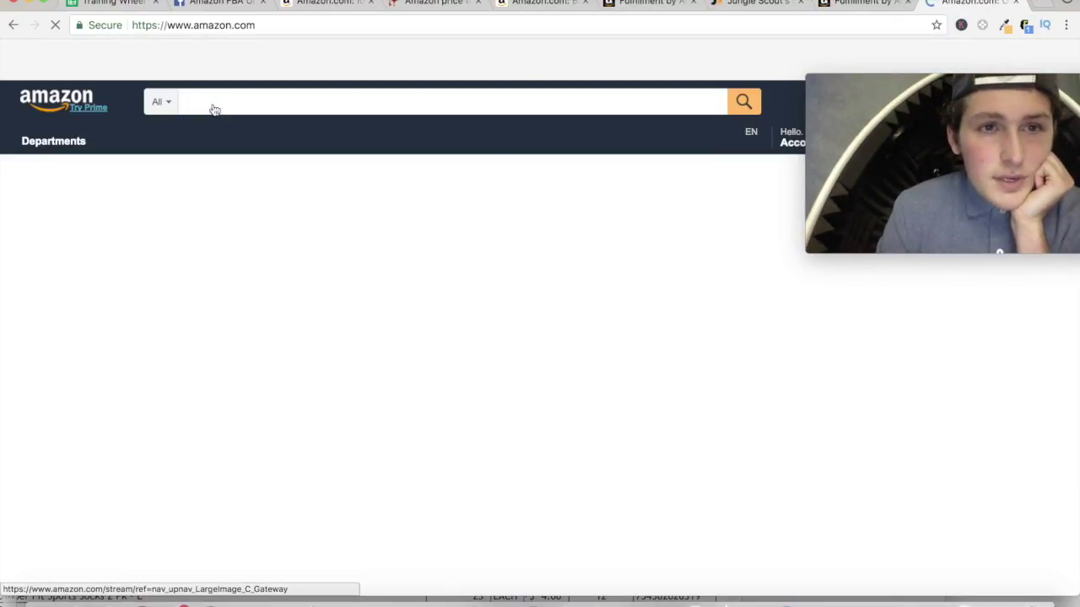
pyautogui.write('B015GZTF6S')
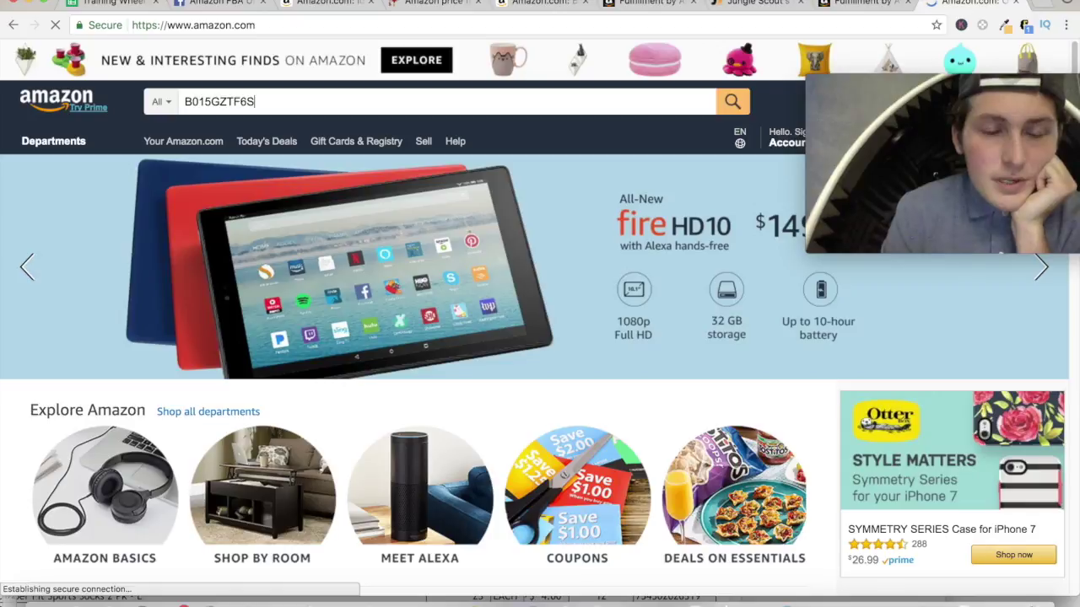
pyautogui.press('Return')
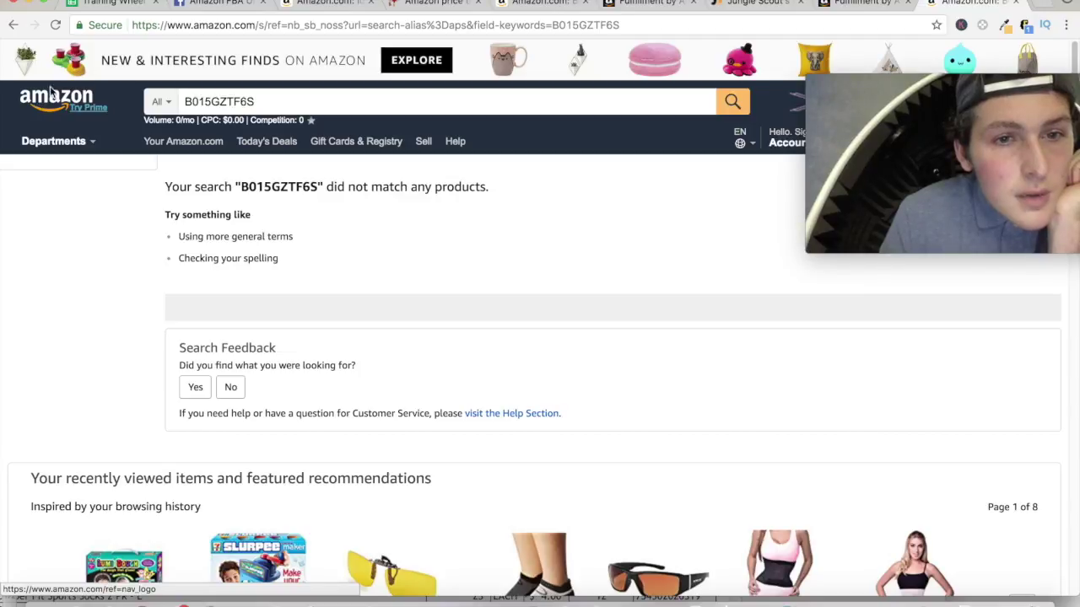
# Step: Search Amazon for the spreadsheet's third ASIN, B00JGP8I1S, and open the HD Vision Visor product page
pyautogui.click(114, 5)
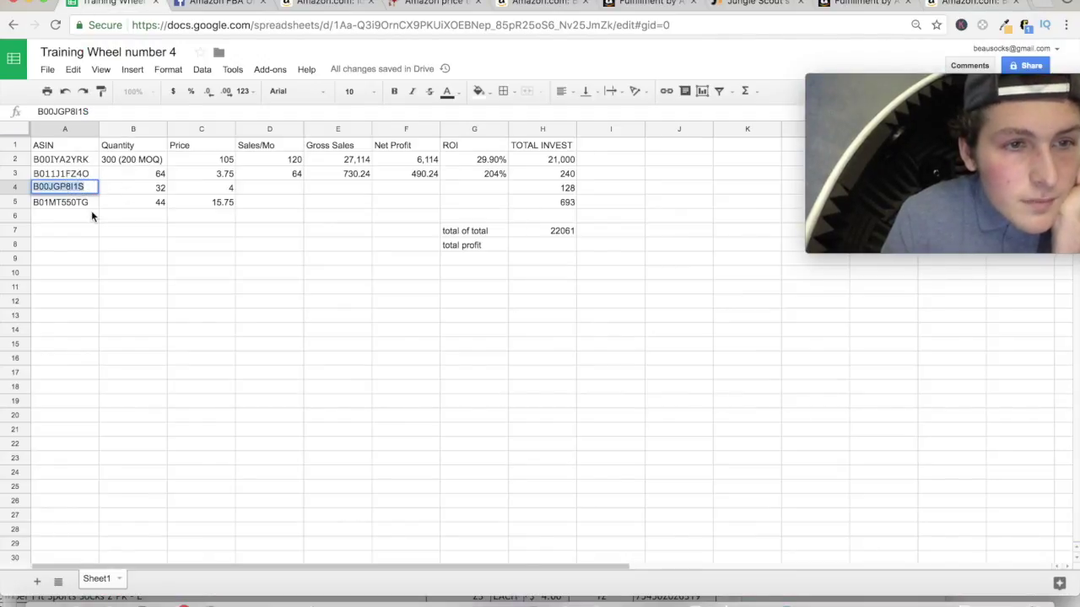
pyautogui.click(540, 4)
pyautogui.click(970, 4)
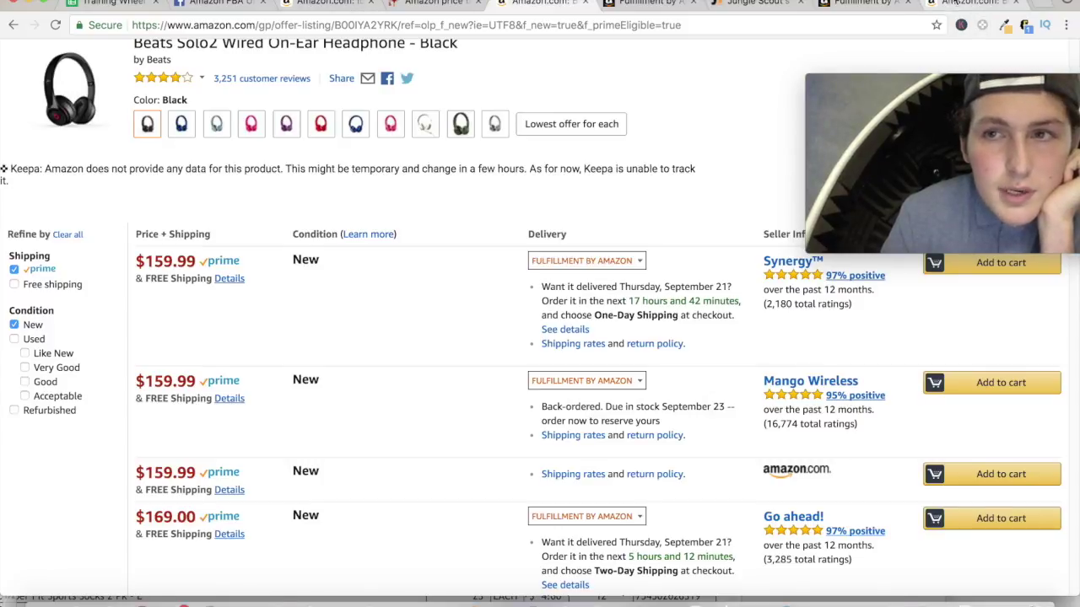
pyautogui.click(317, 101)
pyautogui.write('B00JGP8I1S')
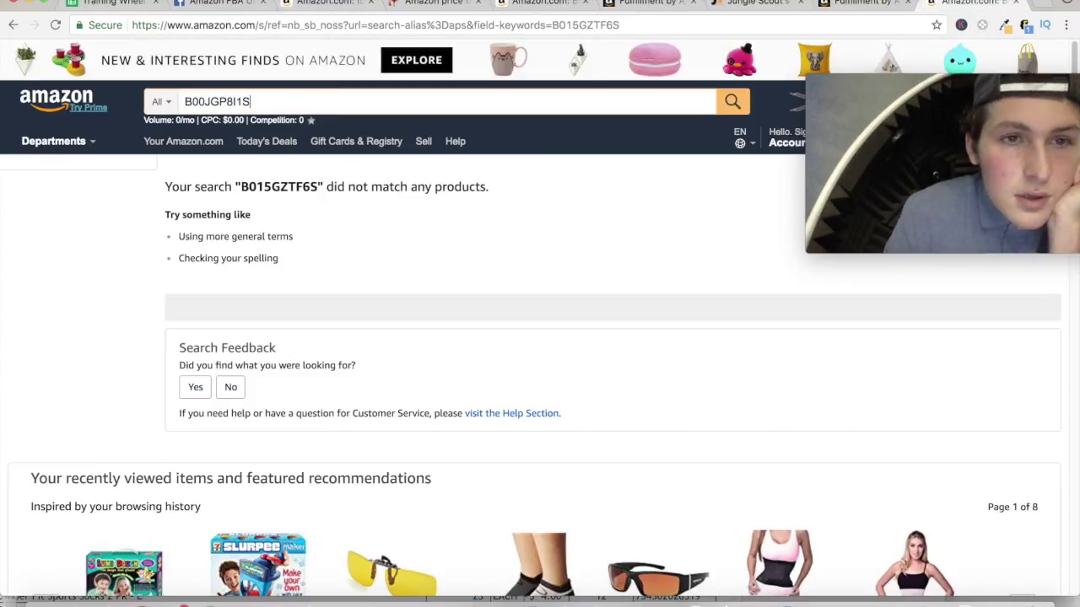
pyautogui.press('Return')
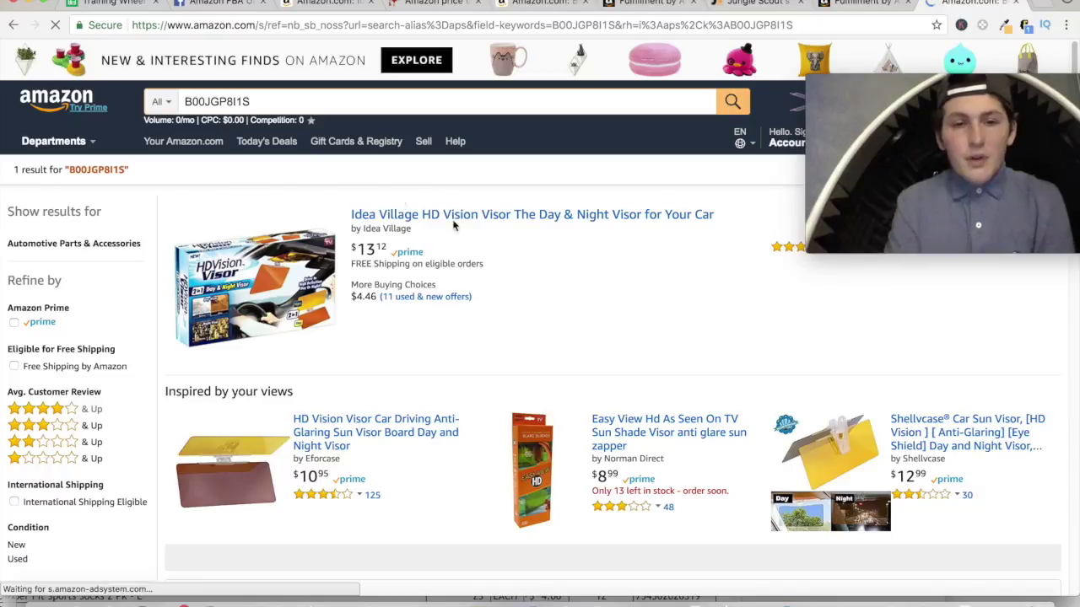
pyautogui.click(434, 214)
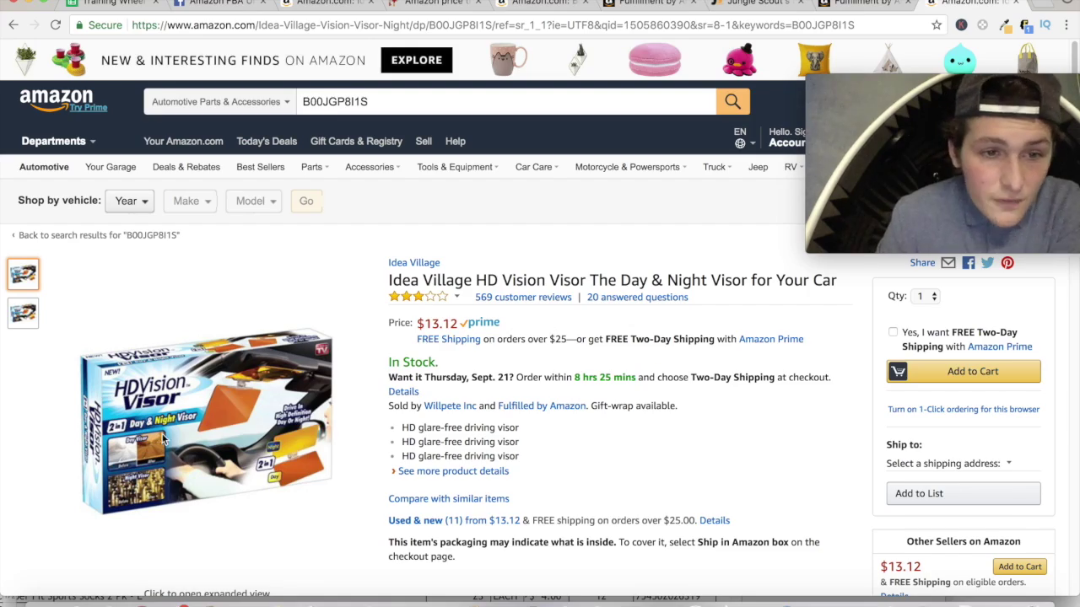
# Step: Find "rank" on the product page and set the price history chart's range to All
pyautogui.scroll(5, 212, 418)
pyautogui.scroll(5, 211, 418)
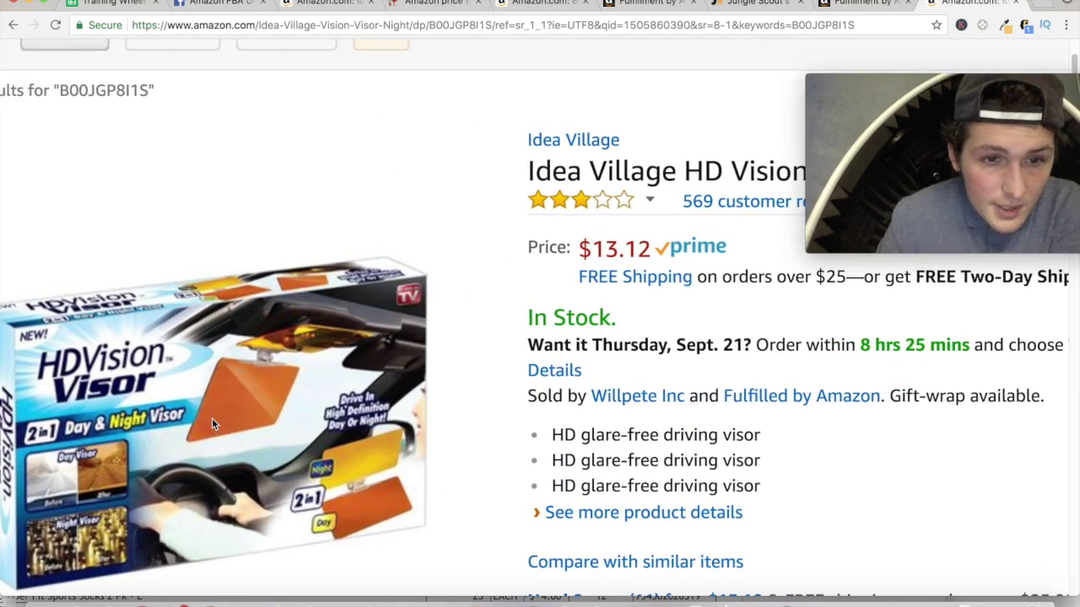
pyautogui.scroll(-10, 241, 405)
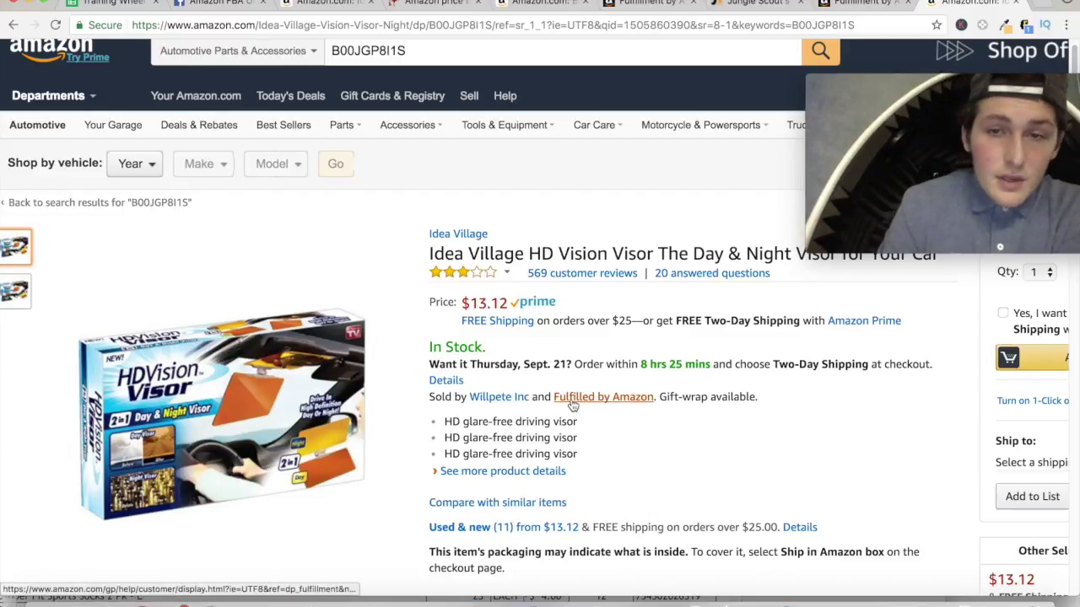
pyautogui.hotkey('ctrl', 'f')
pyautogui.write('rank')
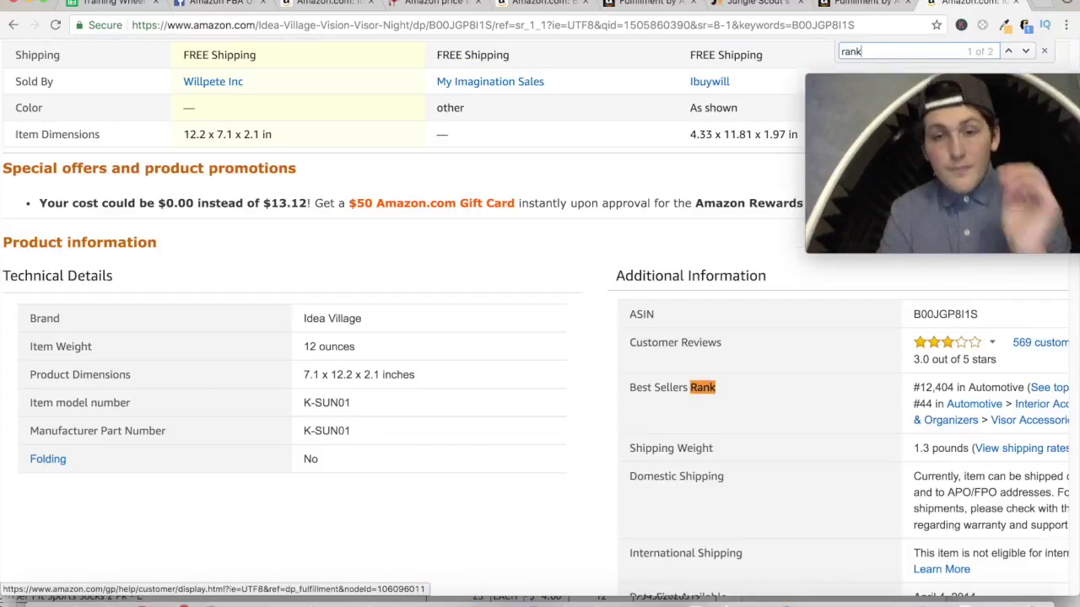
pyautogui.press('Return')
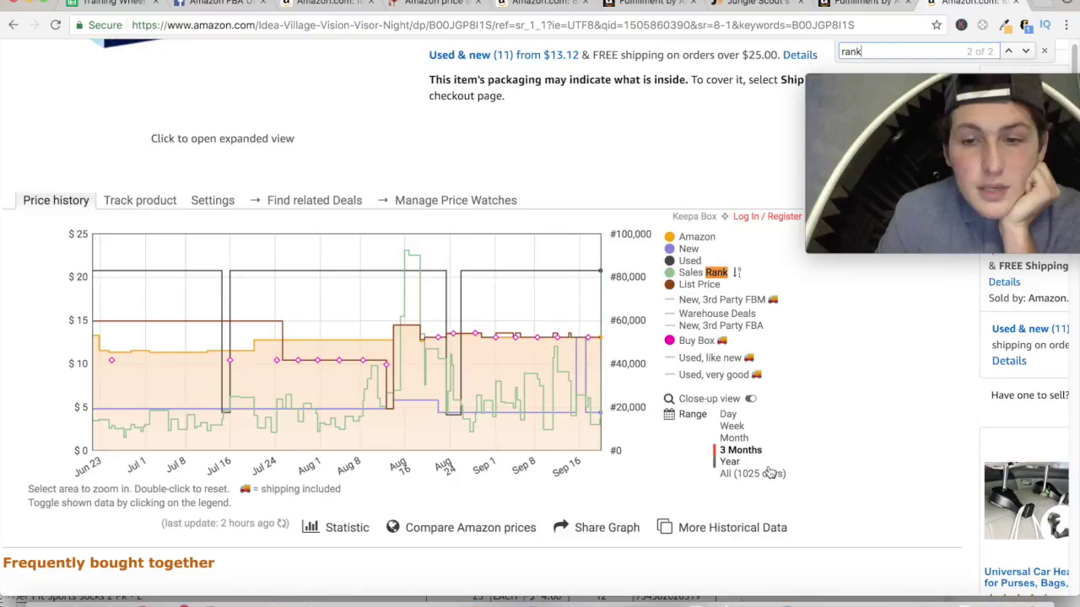
pyautogui.click(770, 474)
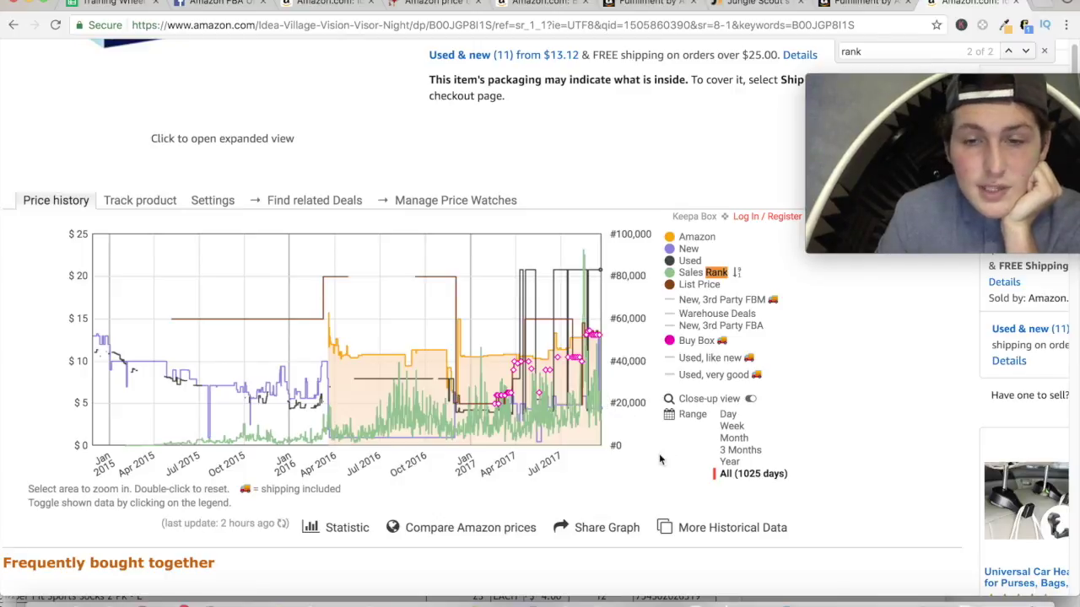
pyautogui.scroll(-1, 650, 459)
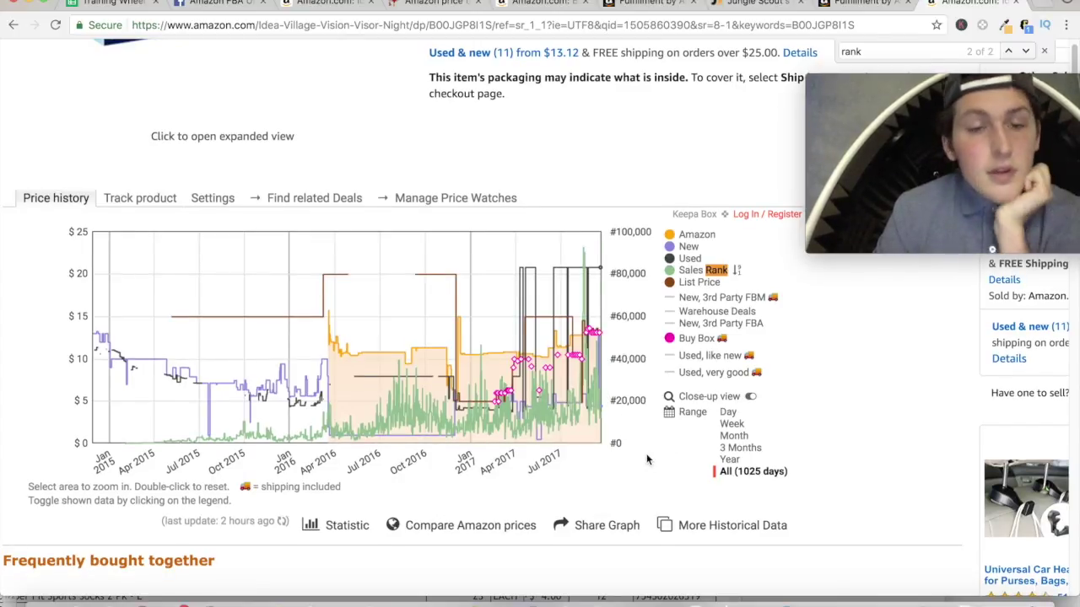
# Step: Examine the prices and shipping terms of the other sellers offering the HD Vision Visor
pyautogui.scroll(3, 649, 459)
pyautogui.hscroll(2, 651, 458)
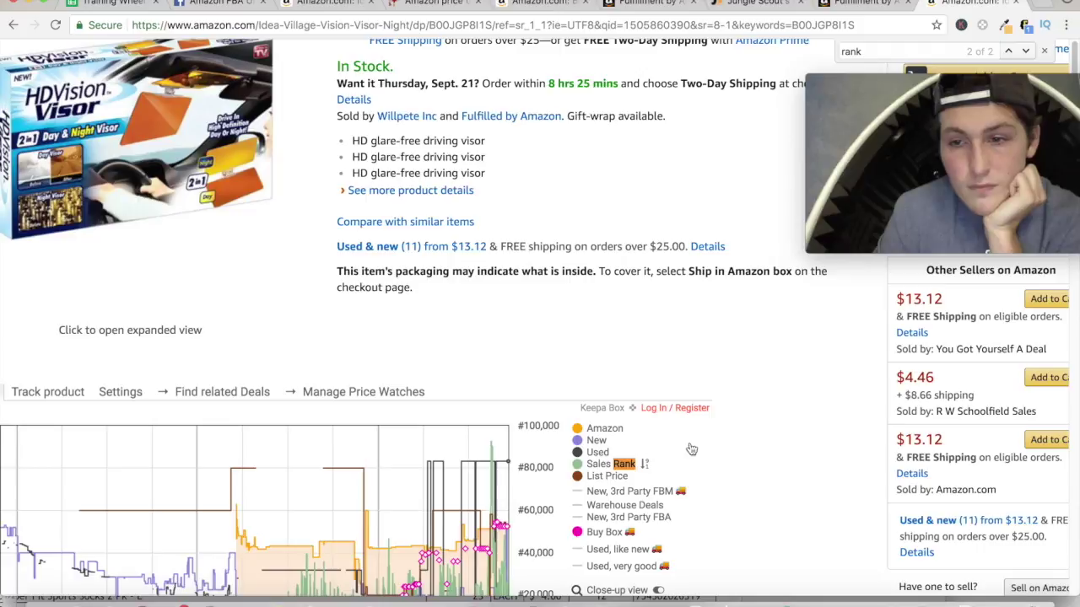
pyautogui.scroll(1, 653, 456)
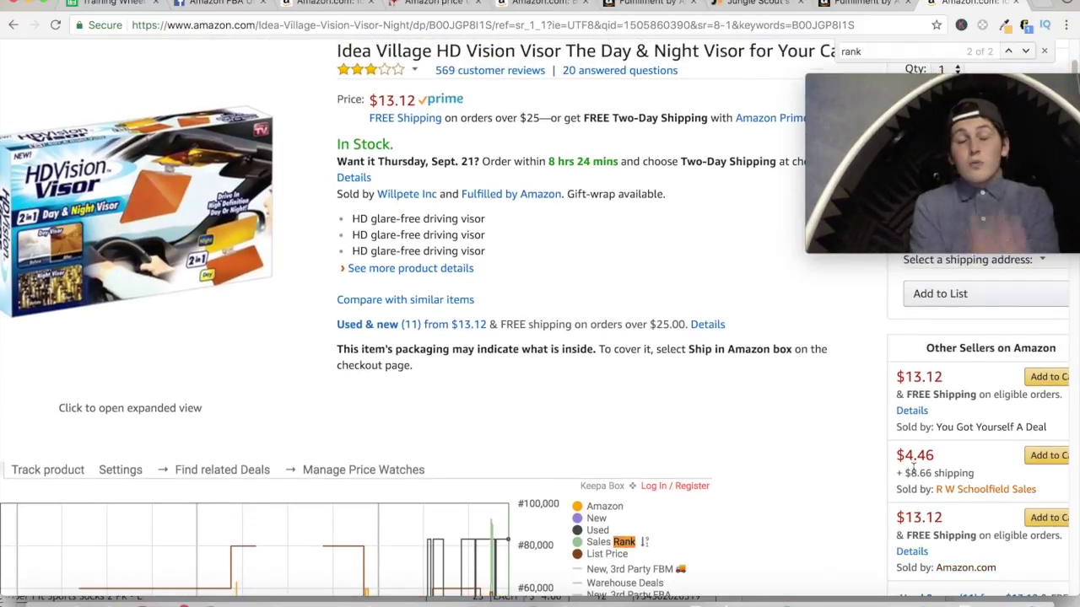
pyautogui.moveTo(913, 474)
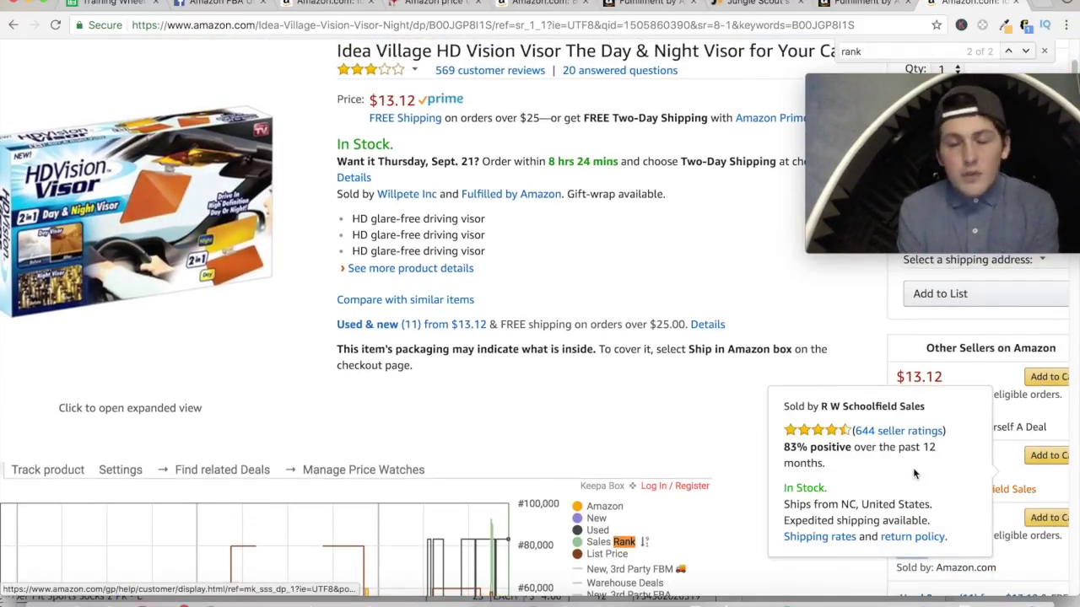
pyautogui.scroll(1, 684, 321)
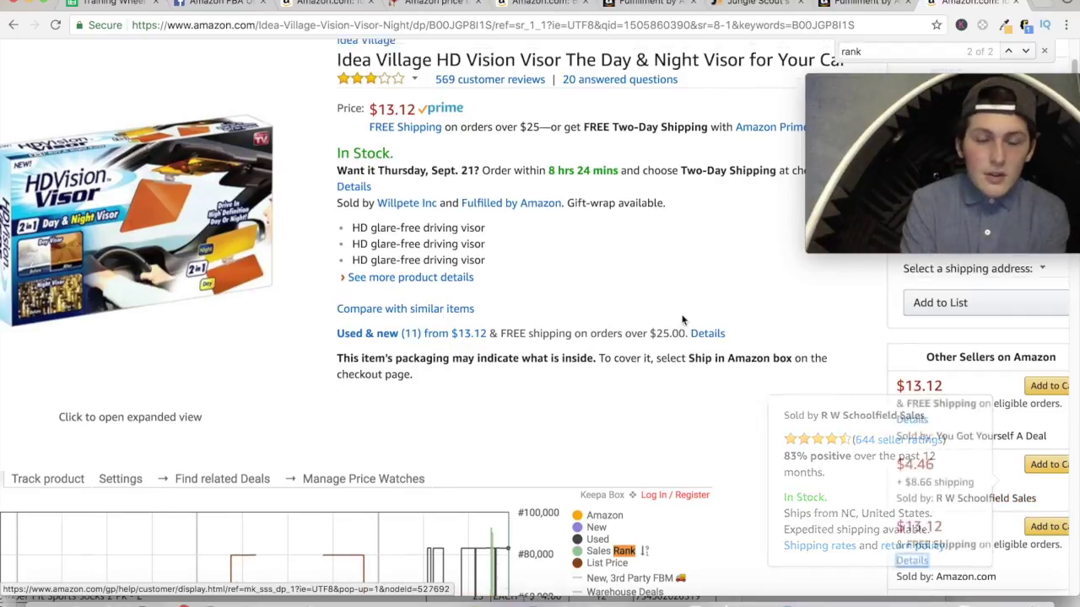
pyautogui.scroll(-1, 792, 323)
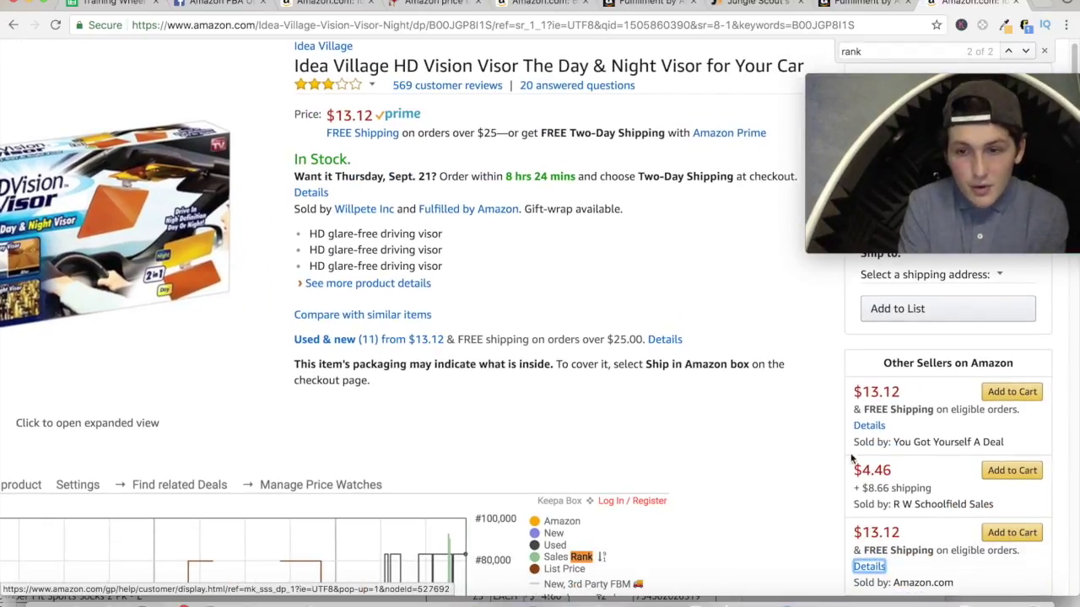
pyautogui.scroll(-1, 838, 435)
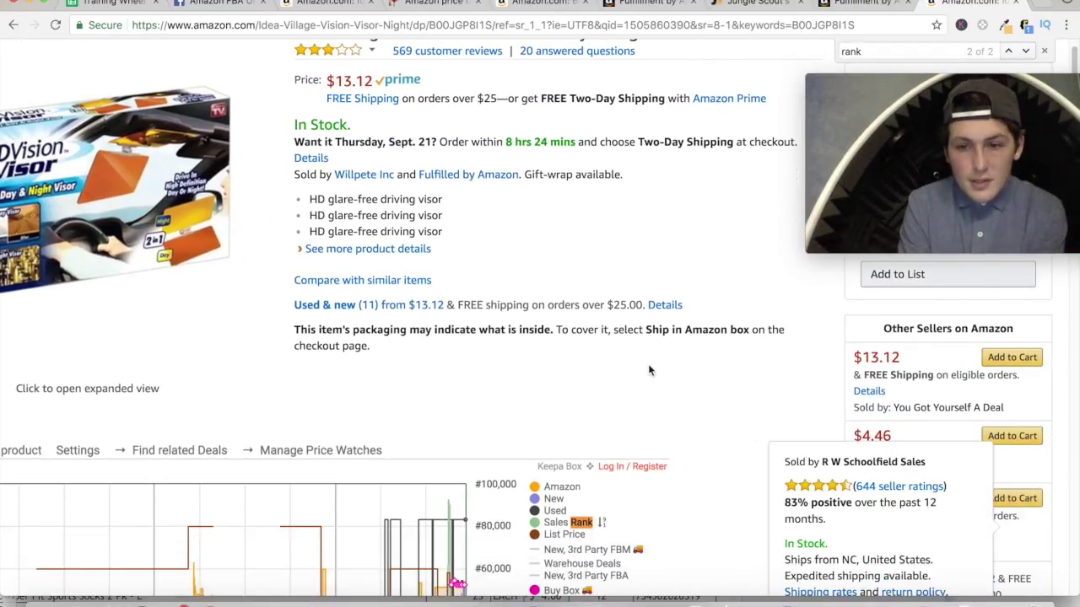
pyautogui.scroll(-1, 631, 351)
# Step: Find "rank" on the page again and check the visor's Best Sellers Rank and ASIN in the product information
pyautogui.press('super+f')
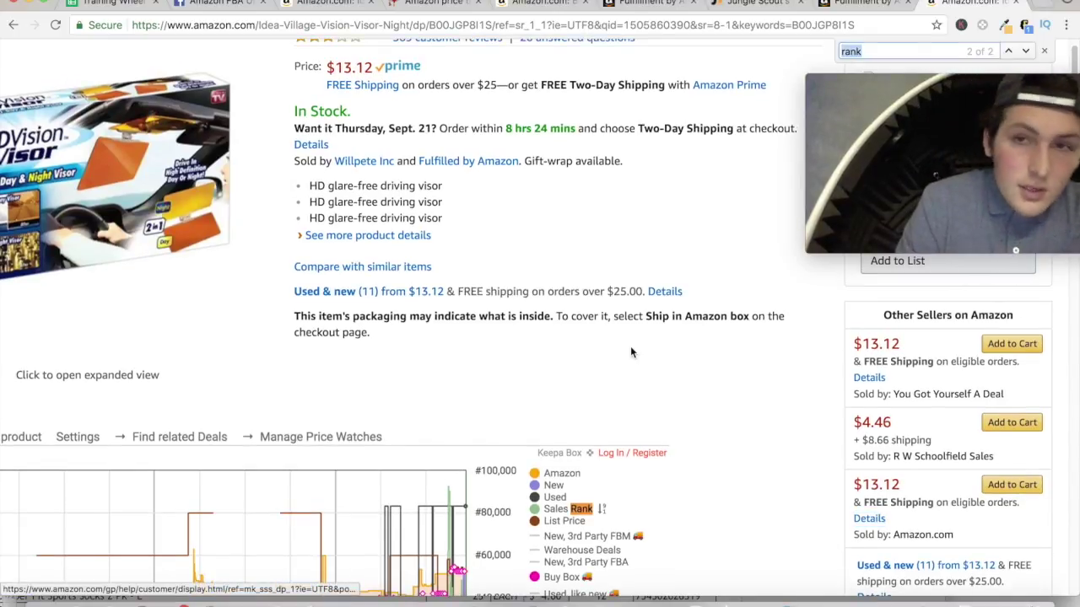
pyautogui.write('rank')
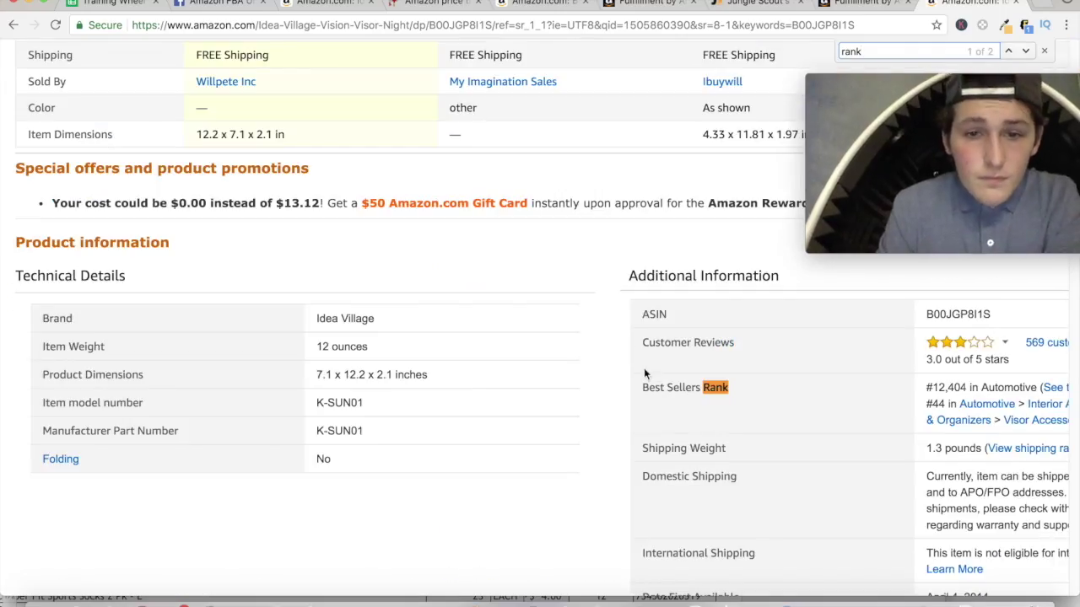
pyautogui.hscroll(4, 643, 371)
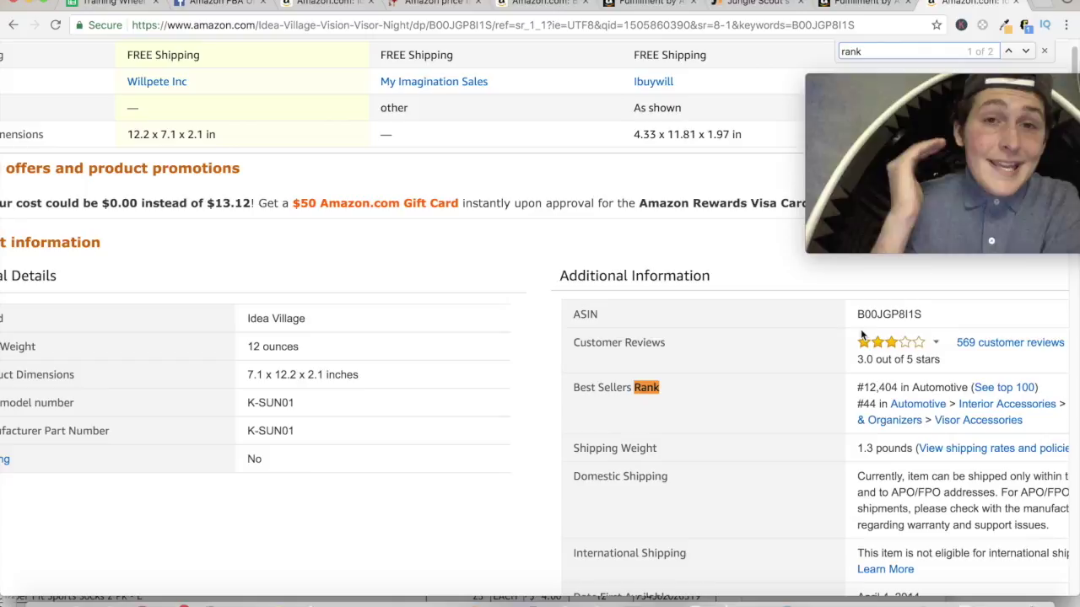
pyautogui.doubleClick(881, 317)
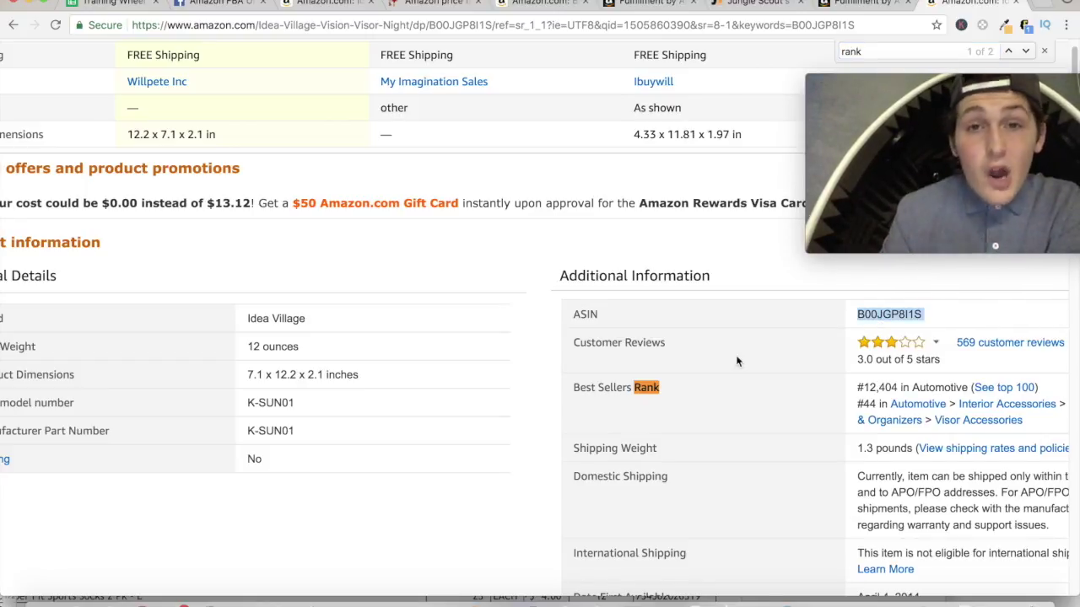
# Step: In the Jungle Scout sales estimator, choose the Automotive category and enter a sales rank of 12404
pyautogui.click(753, 3)
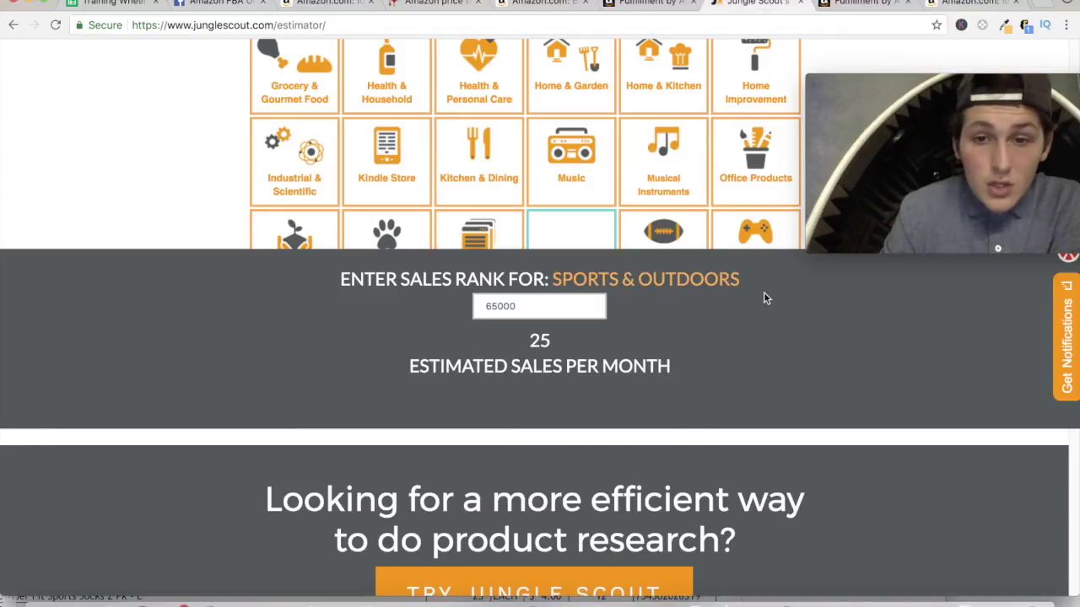
pyautogui.click(663, 164)
pyautogui.scroll(5, 181, 149)
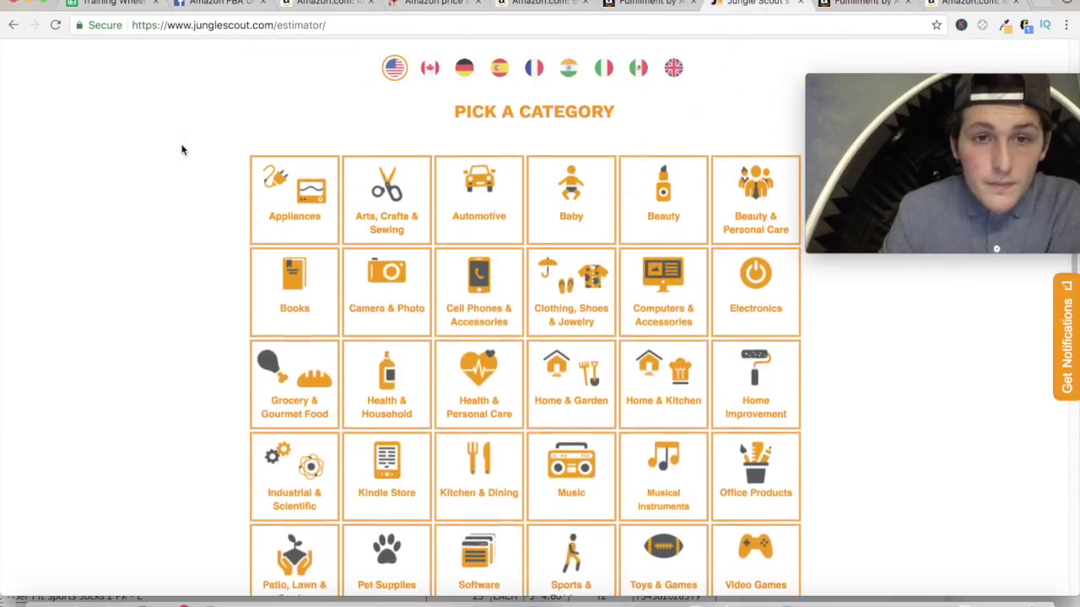
pyautogui.scroll(3, 182, 149)
pyautogui.doubleClick(300, 405)
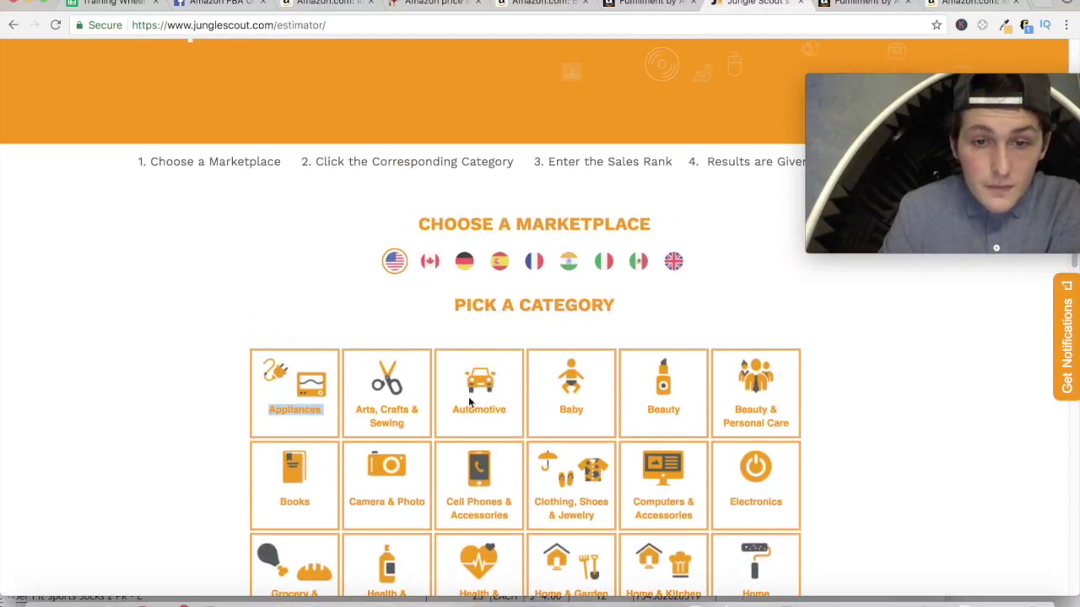
pyautogui.click(468, 396)
pyautogui.click(518, 311)
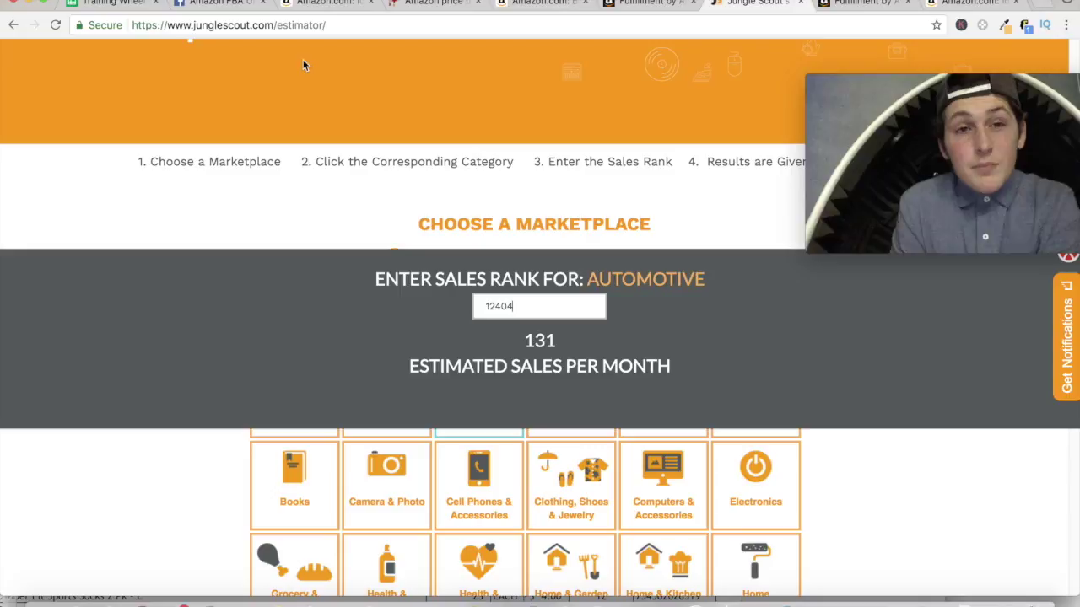
# Step: Return to the visor's Amazon page, open all its seller offers, and filter them to Prime shipping and New condition
pyautogui.click(118, 4)
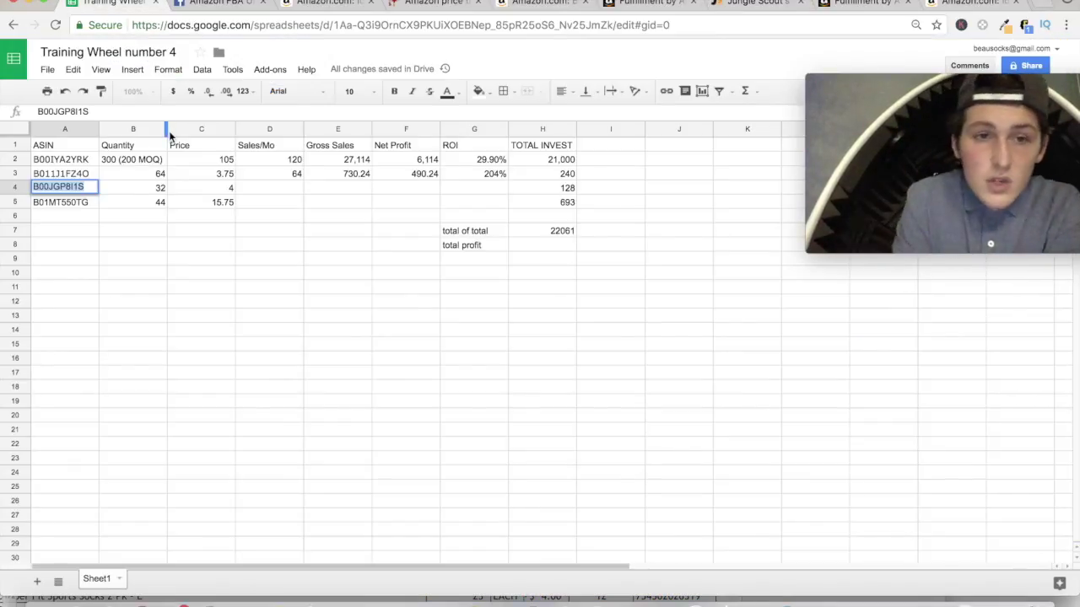
pyautogui.click(542, 4)
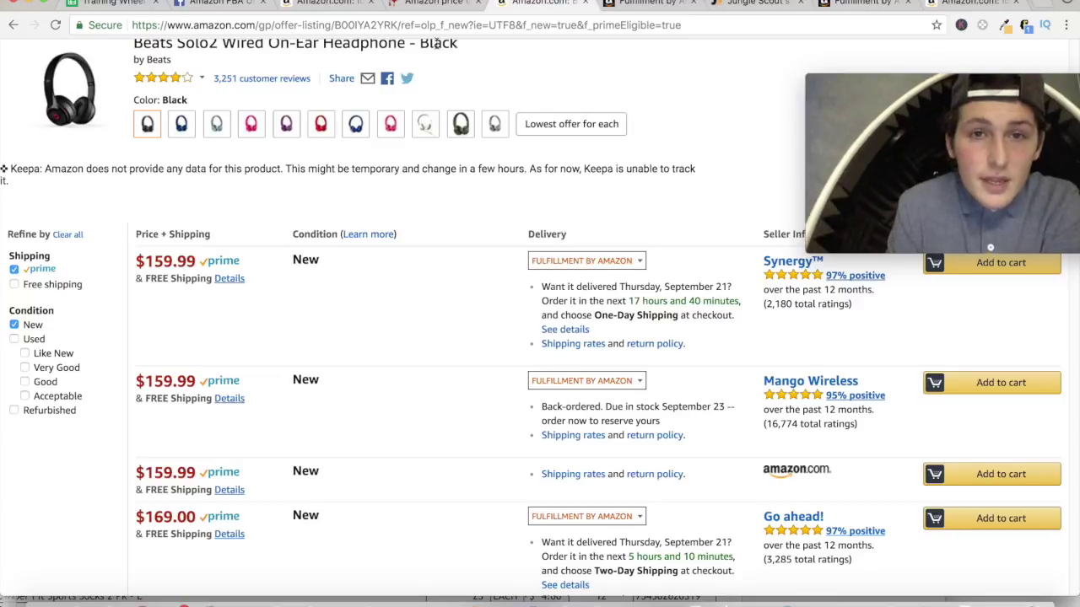
pyautogui.click(939, 3)
pyautogui.scroll(10, 635, 231)
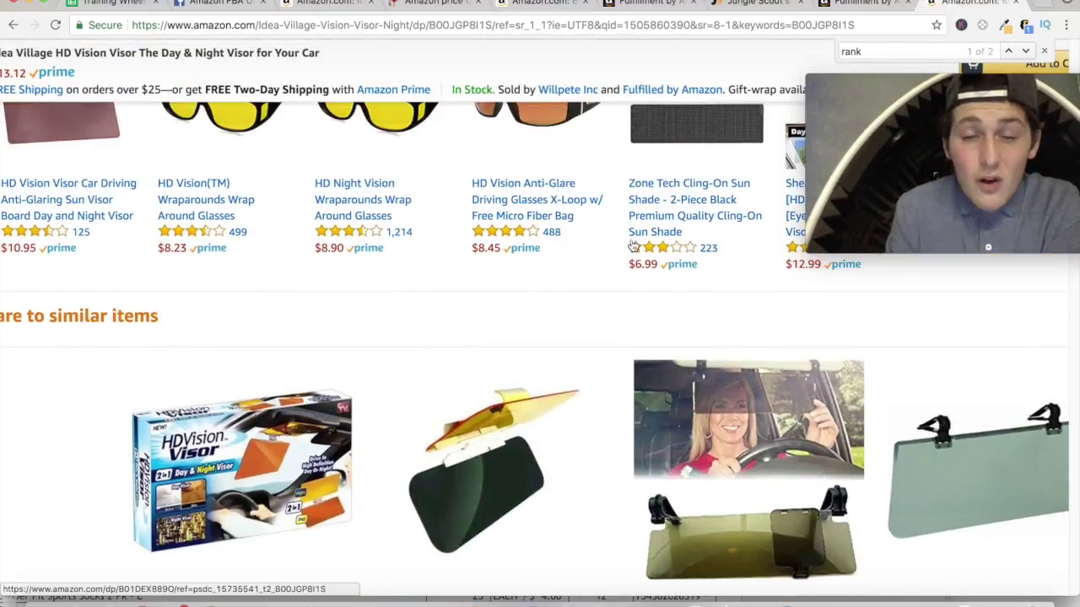
pyautogui.scroll(-1, 632, 238)
pyautogui.scroll(15, 631, 242)
pyautogui.scroll(-3, 851, 440)
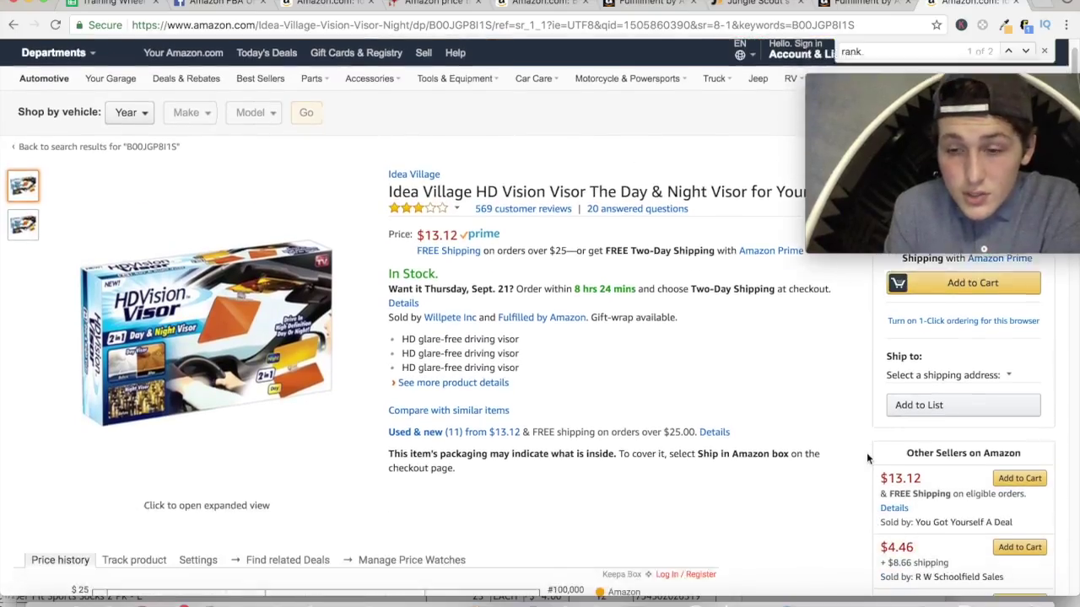
pyautogui.click(482, 407)
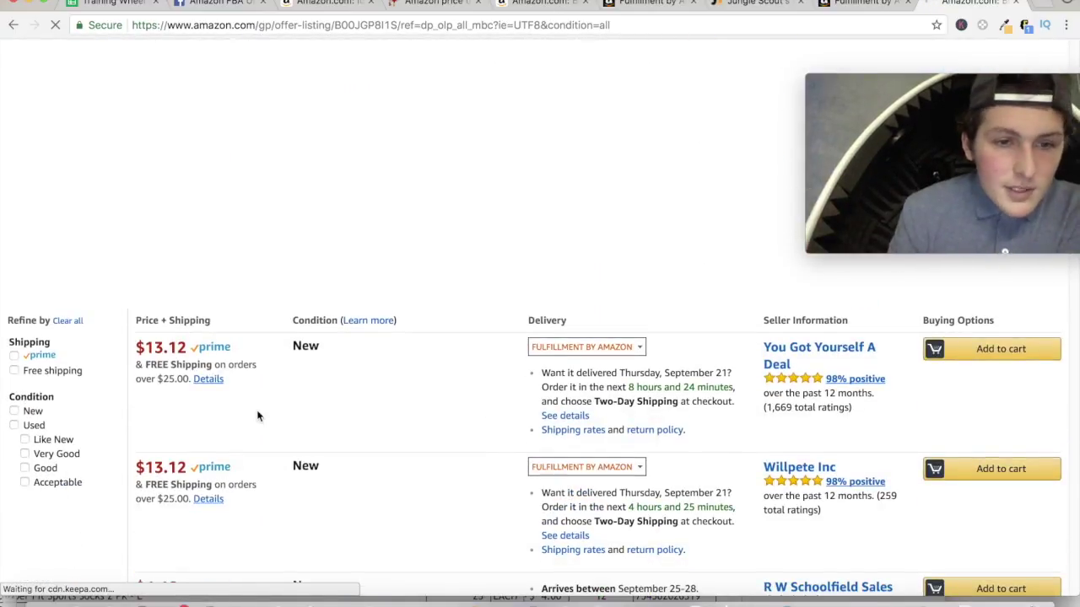
pyautogui.click(14, 323)
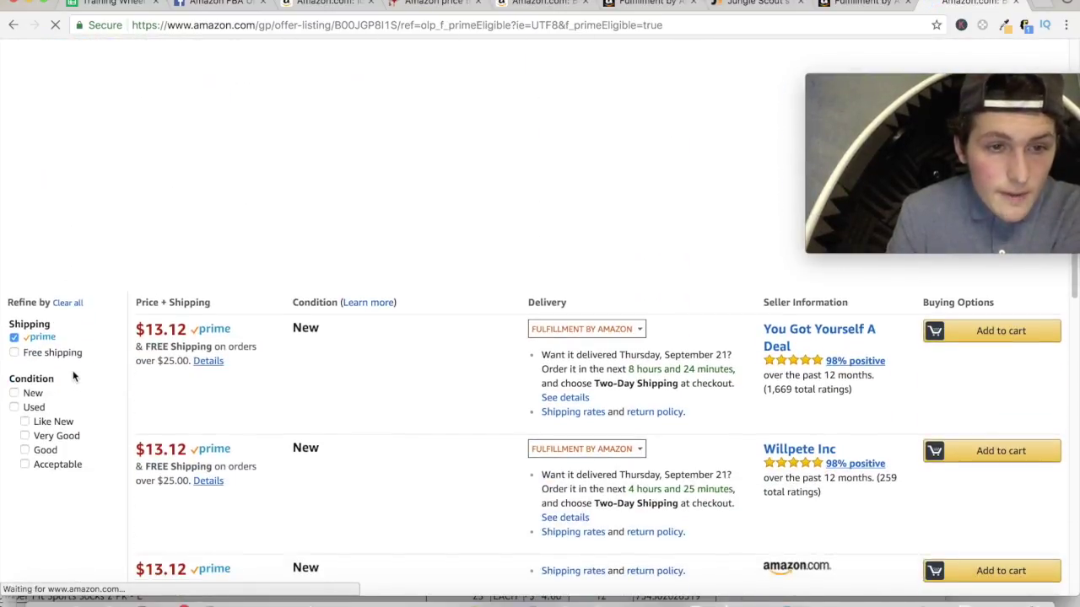
pyautogui.click(13, 393)
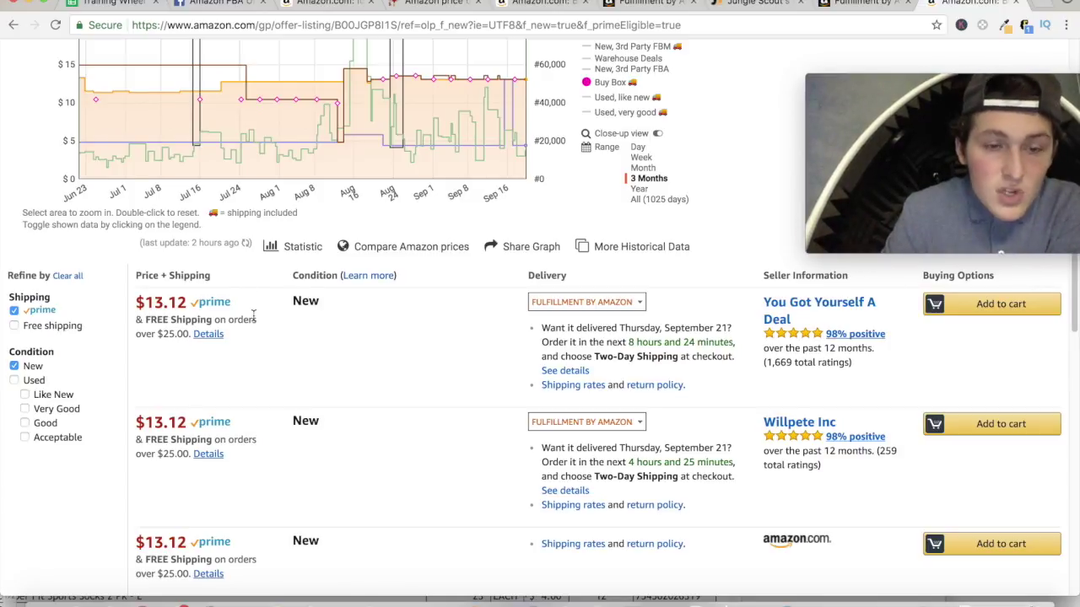
# Step: Check the visor's monthly estimate in Jungle Scout and enter 32 as the Sales/Mo for B00JGP8I1S in the spreadsheet
pyautogui.click(762, 4)
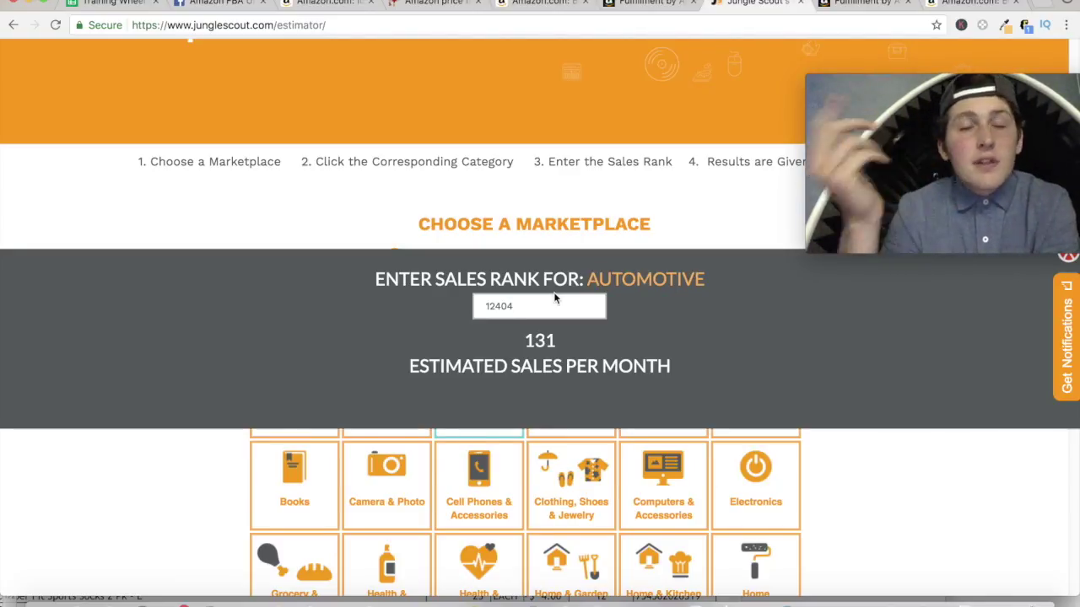
pyautogui.click(114, 4)
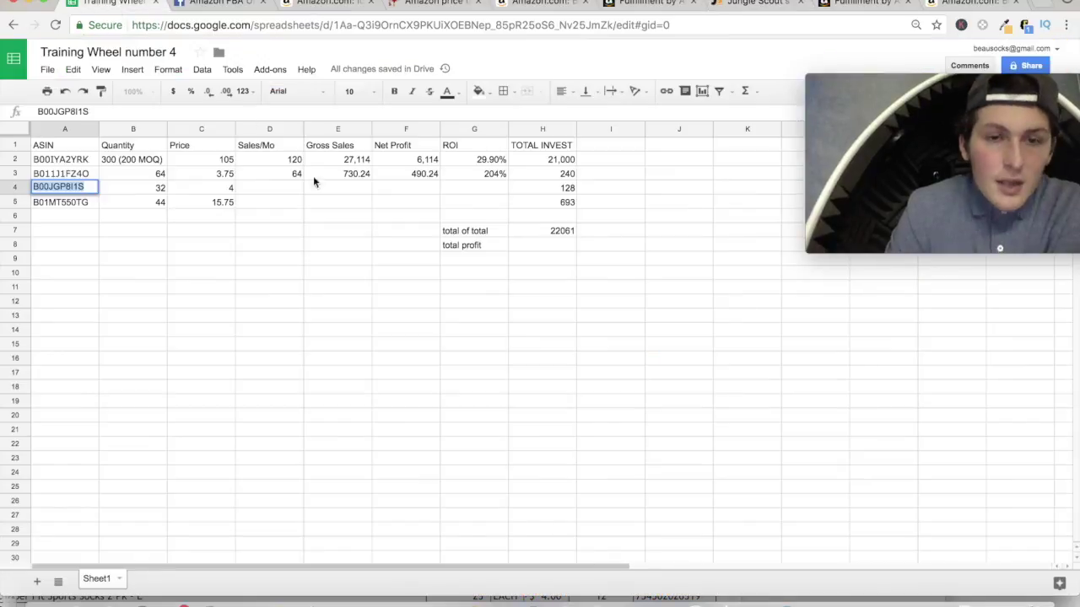
pyautogui.click(293, 187)
pyautogui.write('32')
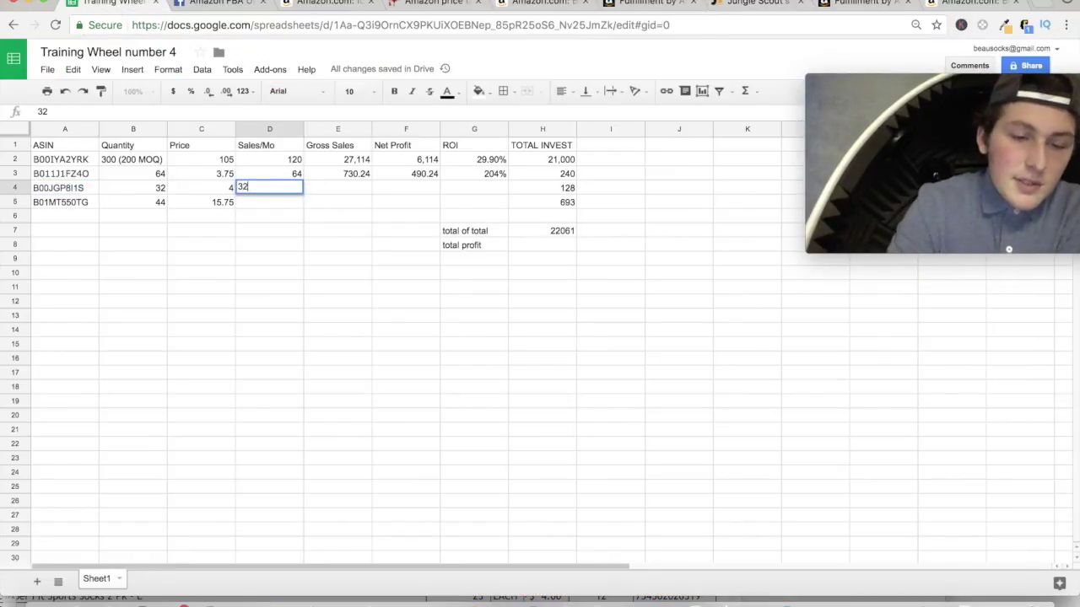
pyautogui.click(306, 256)
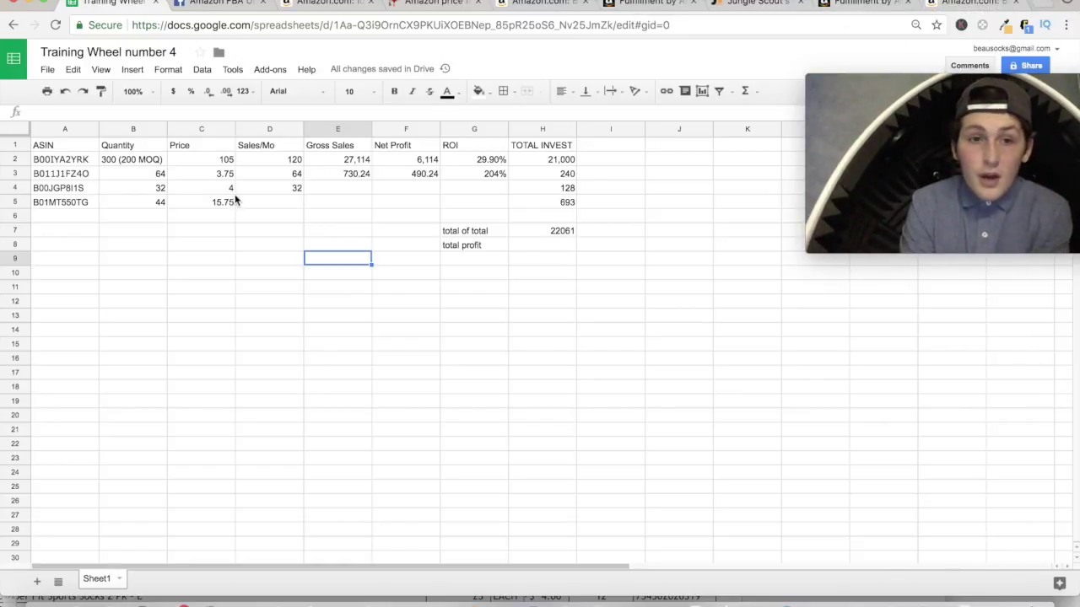
# Step: Return from the offers to the visor's product page, find "asin" on it, and copy the ASIN B00JGP8I1S
pyautogui.click(968, 10)
pyautogui.scroll(5, 318, 386)
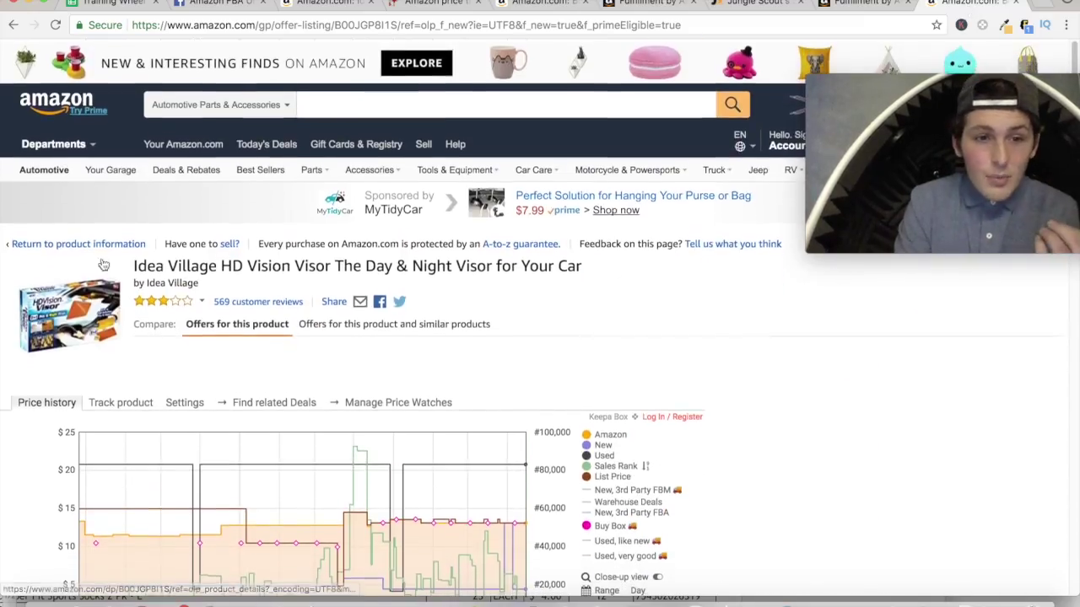
pyautogui.click(89, 244)
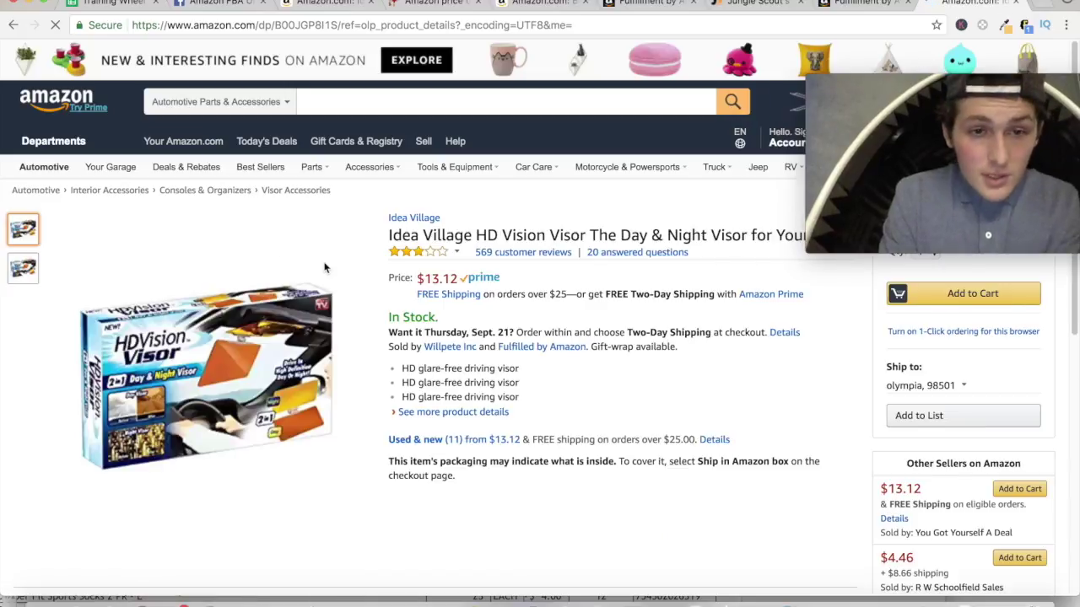
pyautogui.hotkey('ctrl', 'f')
pyautogui.write('asin')
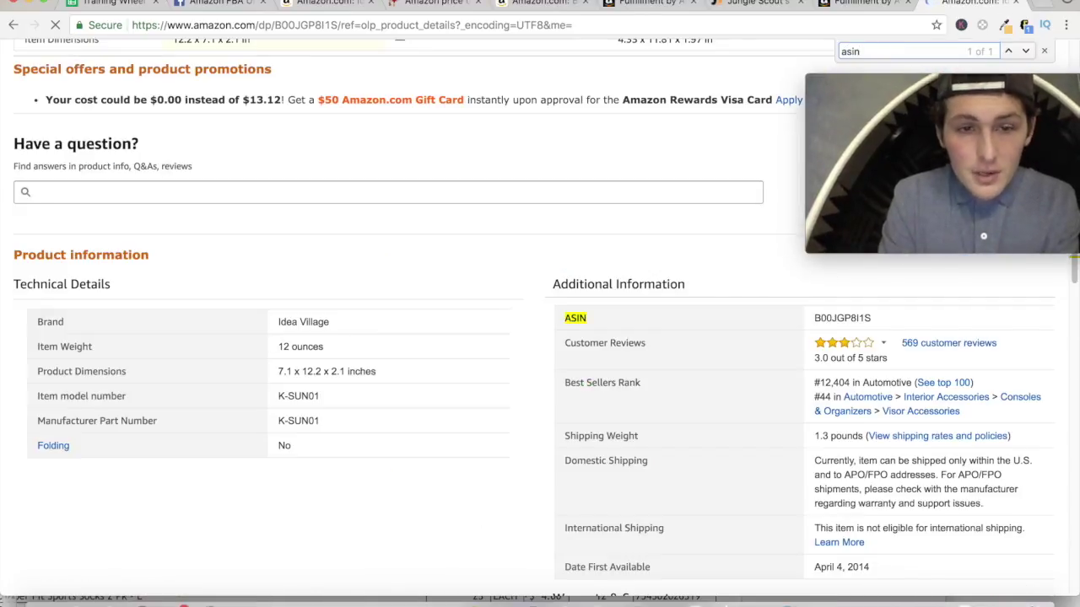
pyautogui.doubleClick(831, 317)
pyautogui.hotkey('ctrl', 'c')
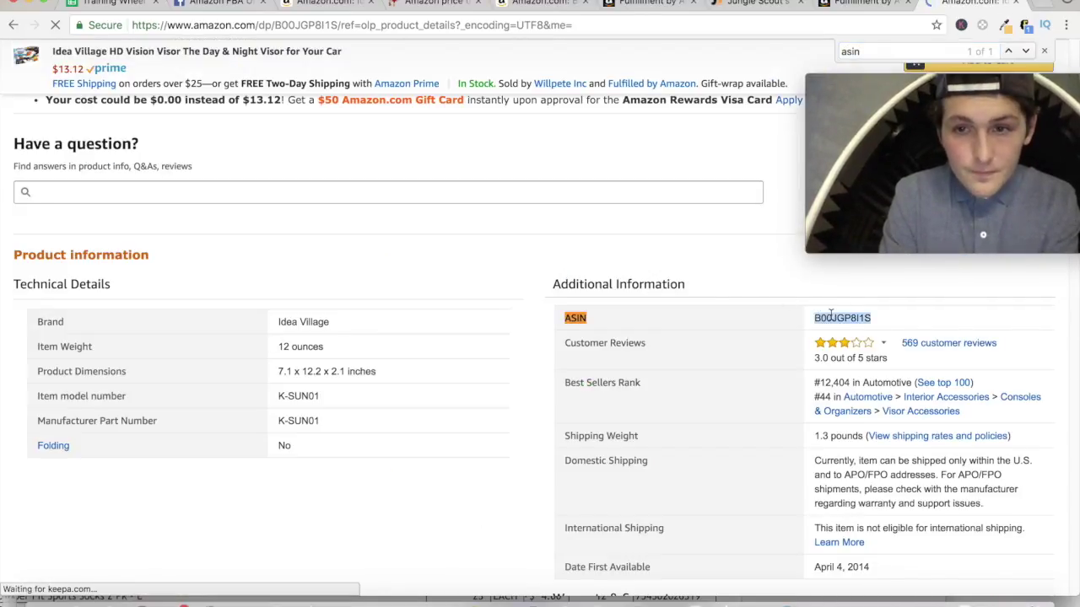
# Step: Search the web for "fba fee calculator" in a new tab and open Amazon Seller Central's FBA Revenue Calculator
pyautogui.hotkey('ctrl', 't')
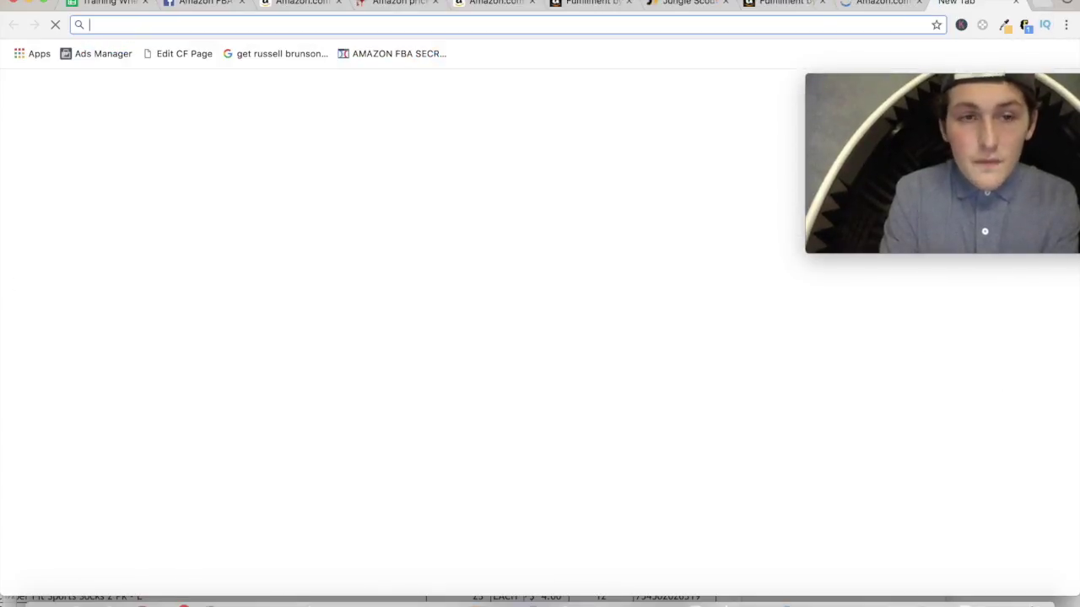
pyautogui.write('fba fee calculator')
pyautogui.press('Return')
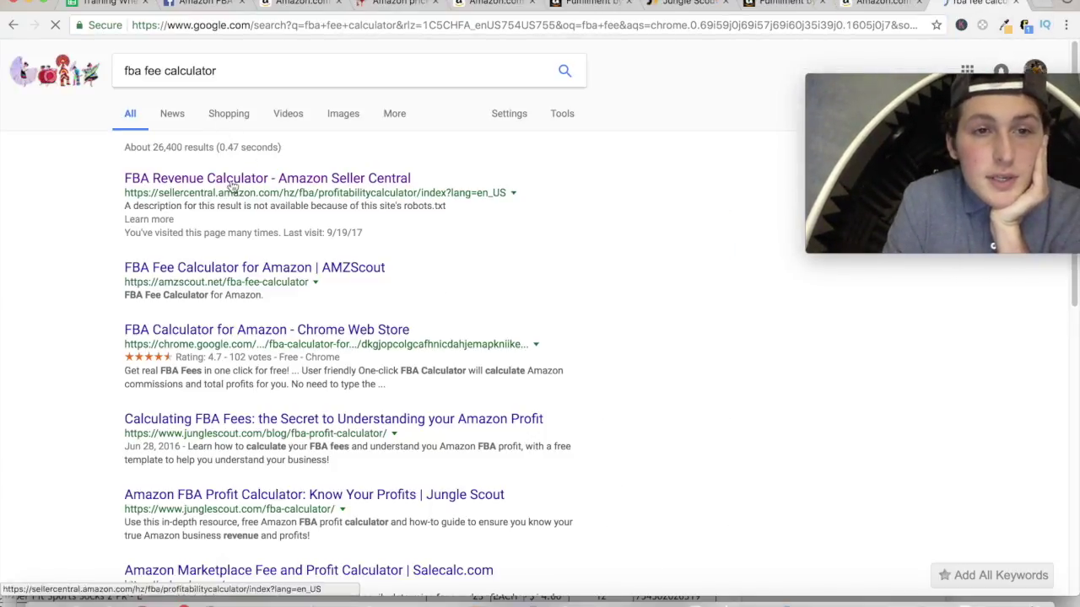
pyautogui.click(233, 182)
# Step: Look up the HD Vision Visor in the revenue calculator using the copied ASIN
pyautogui.click(221, 238)
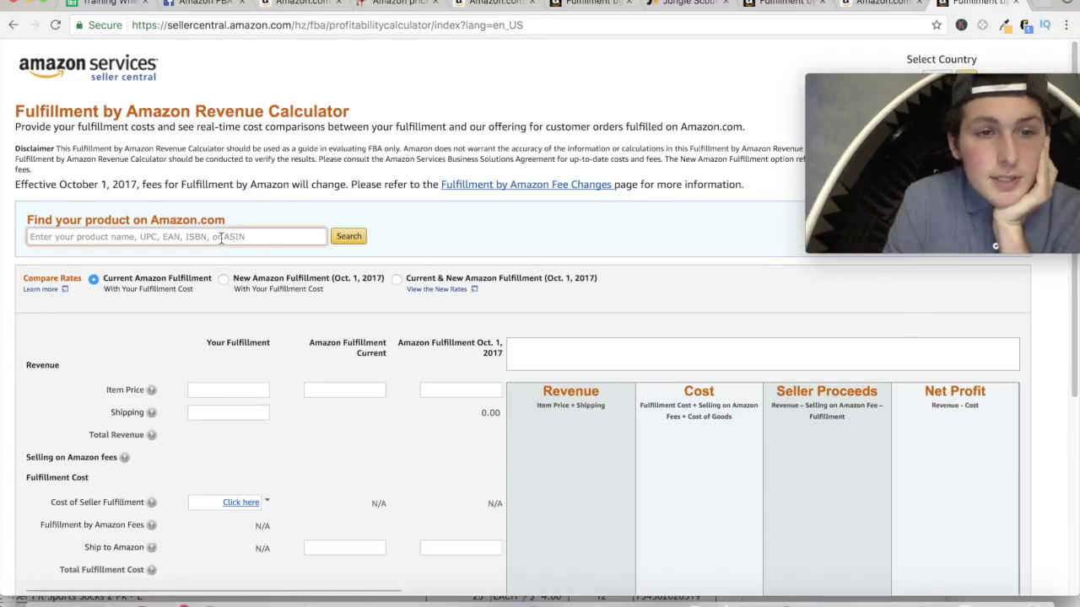
pyautogui.hotkey('ctrl', 'v')
pyautogui.tripleClick(317, 243)
pyautogui.press('BackSpace')
pyautogui.click(301, 236)
pyautogui.hotkey('ctrl', 'v')
pyautogui.click(346, 237)
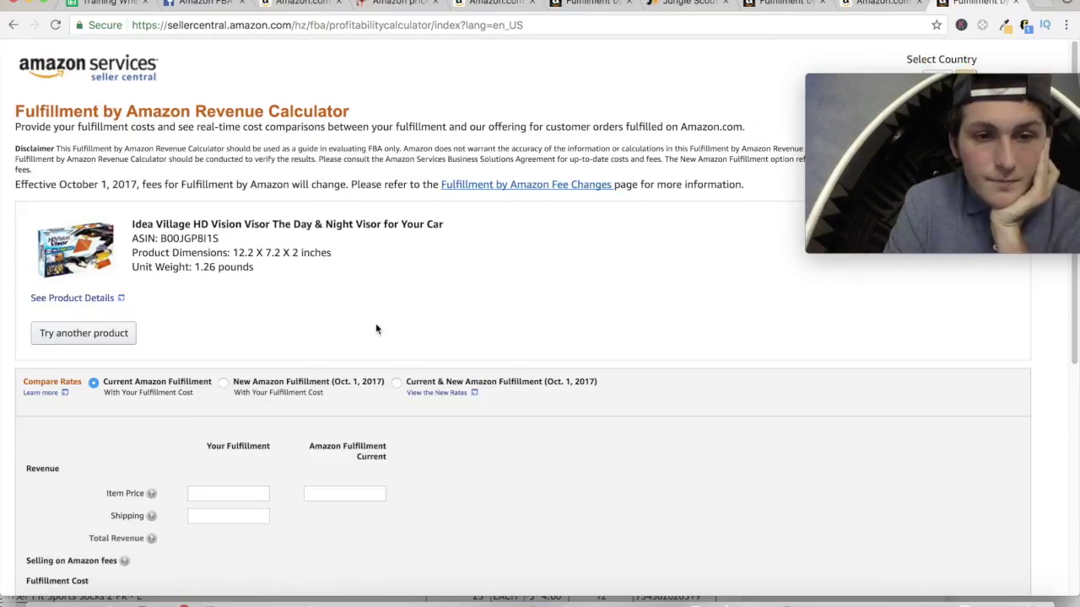
# Step: Compare the Current & New Amazon Fulfillment (Oct. 1, 2017) rates and set the visor's item price to 13.12
pyautogui.scroll(-1, 384, 331)
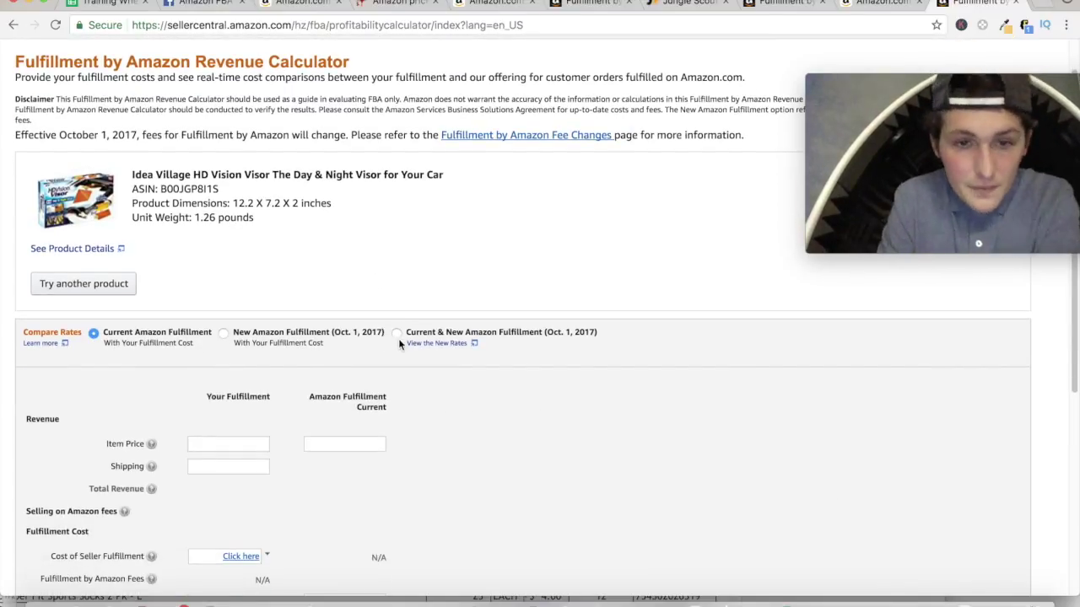
pyautogui.click(395, 335)
pyautogui.scroll(-1, 365, 378)
pyautogui.scroll(-1, 366, 379)
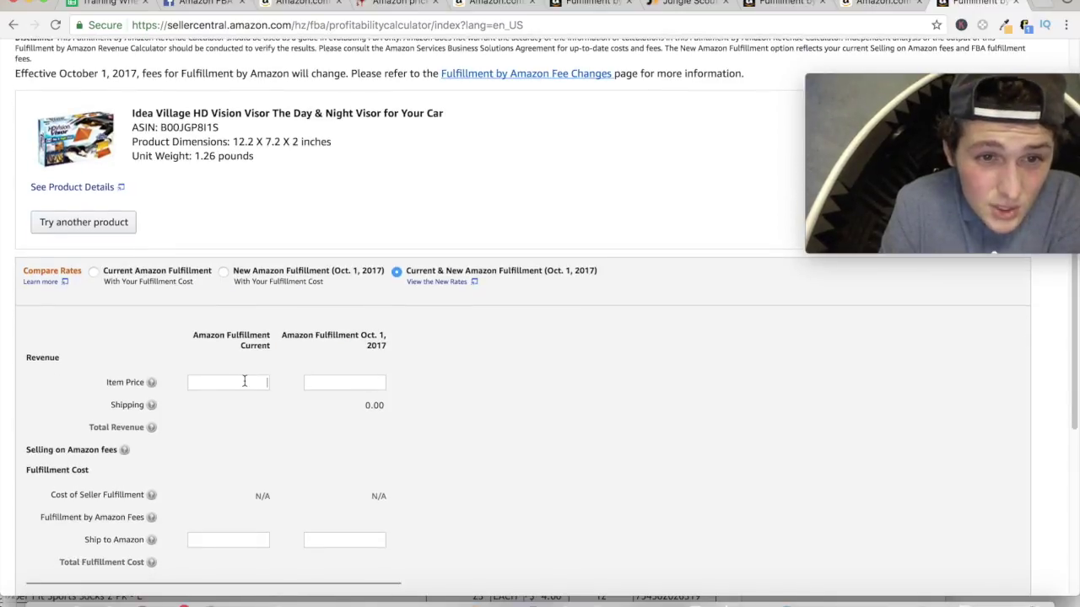
pyautogui.click(245, 382)
pyautogui.write('1')
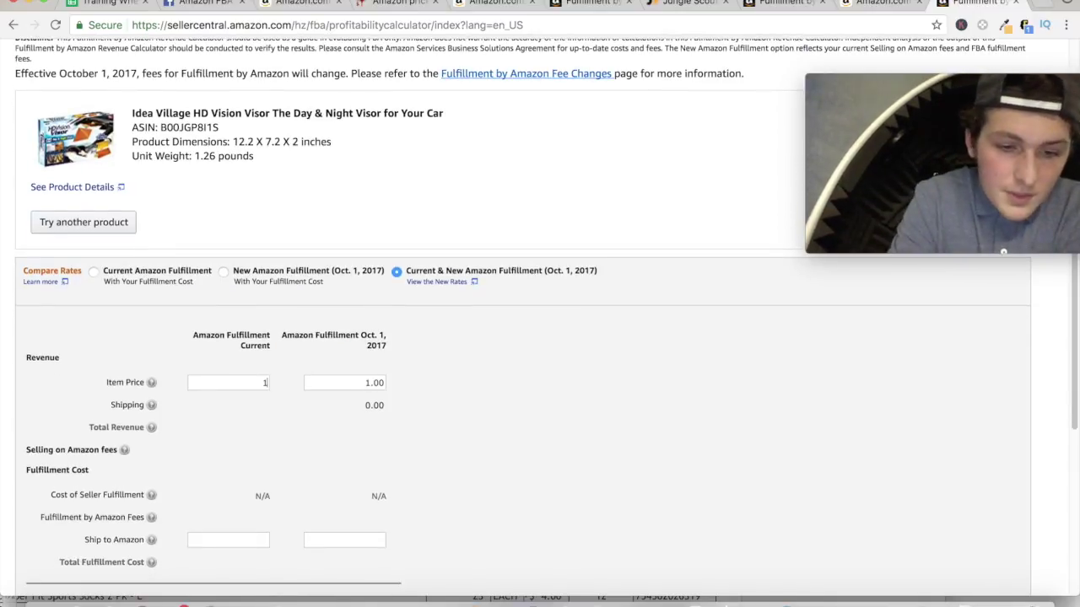
pyautogui.write('3.12')
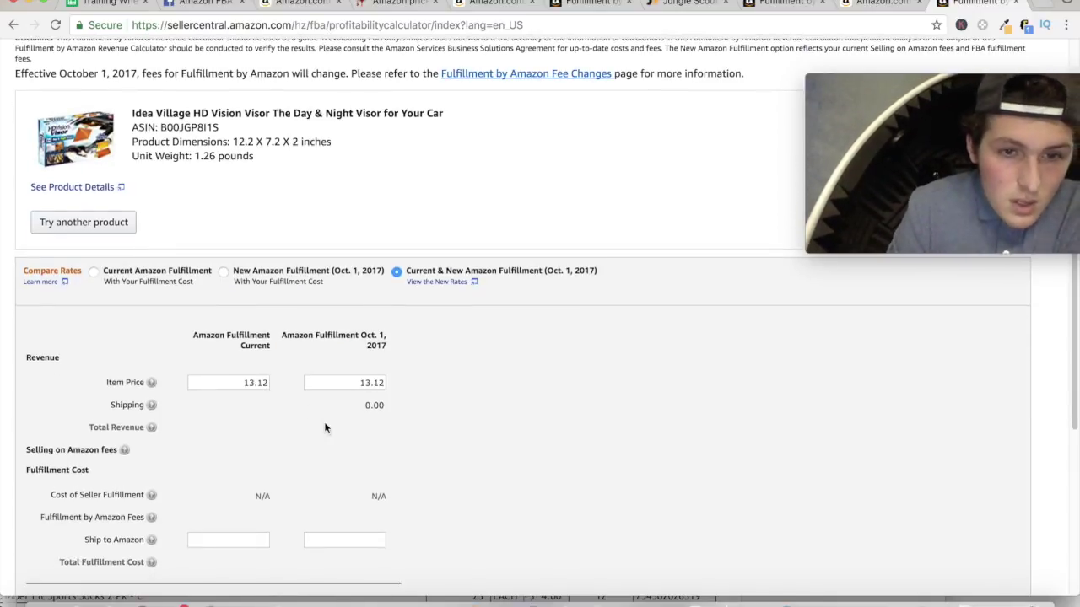
# Step: Set the visor's cost of product to 4 and calculate its fees and net profit
pyautogui.scroll(-5, 325, 428)
pyautogui.click(267, 402)
pyautogui.write('4')
pyautogui.click(379, 528)
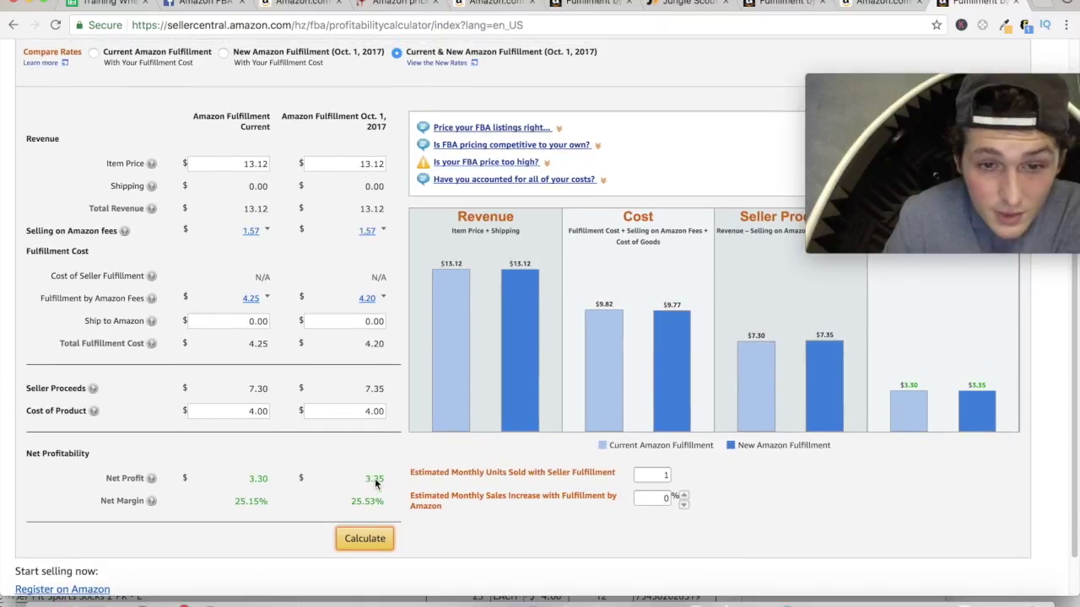
# Step: Set the estimated monthly units sold to 32, recalculate, and check the revenue, cost, seller proceeds and net profit chart
pyautogui.scroll(3, 375, 482)
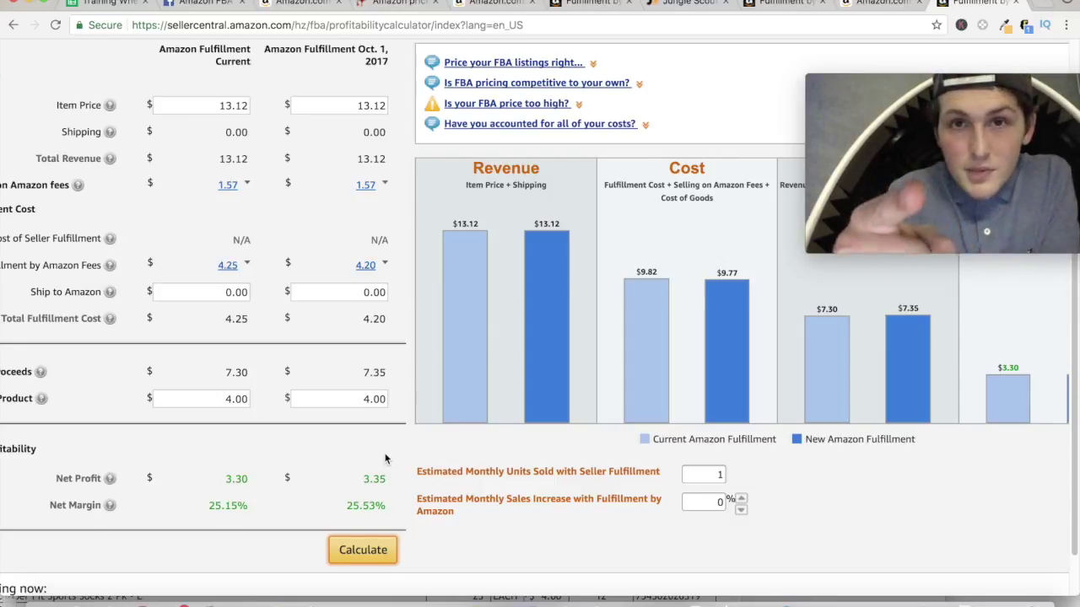
pyautogui.hscroll(2, 384, 458)
pyautogui.scroll(-1, 384, 458)
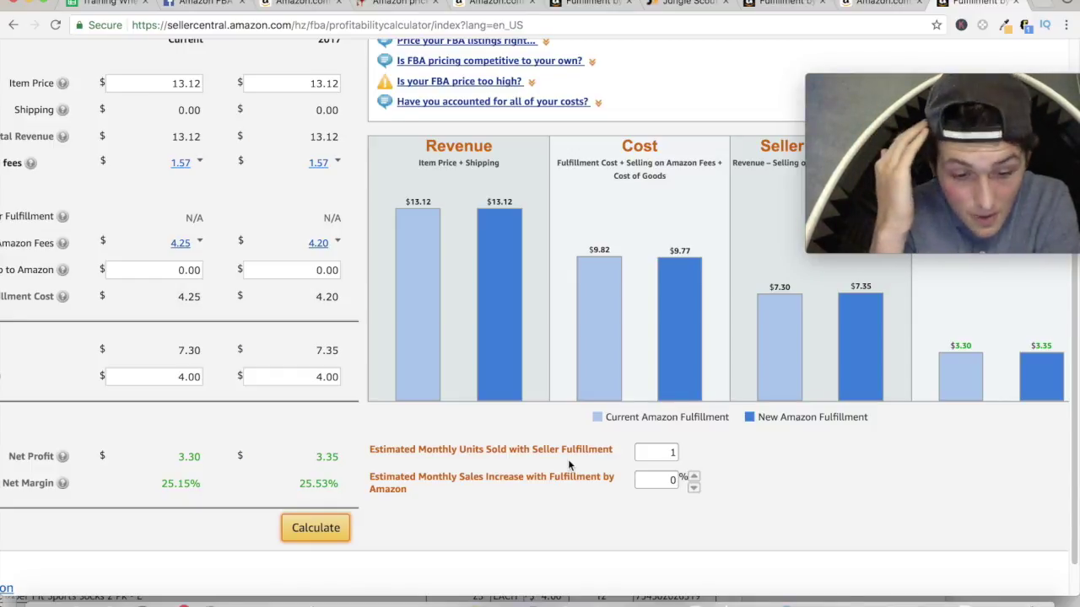
pyautogui.click(663, 450)
pyautogui.write('32')
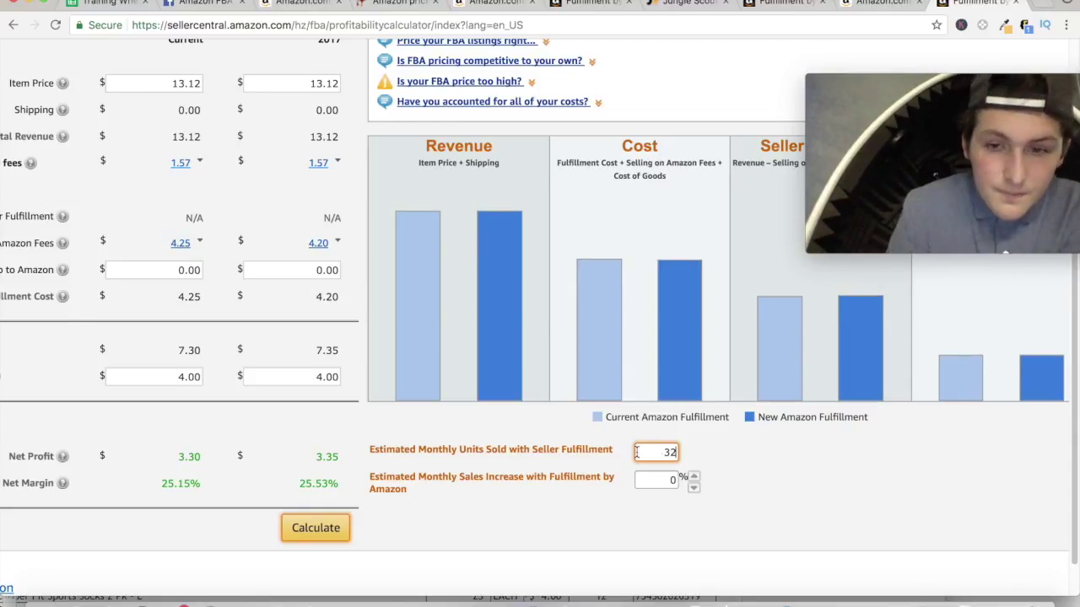
pyautogui.click(316, 528)
pyautogui.hscroll(2, 641, 446)
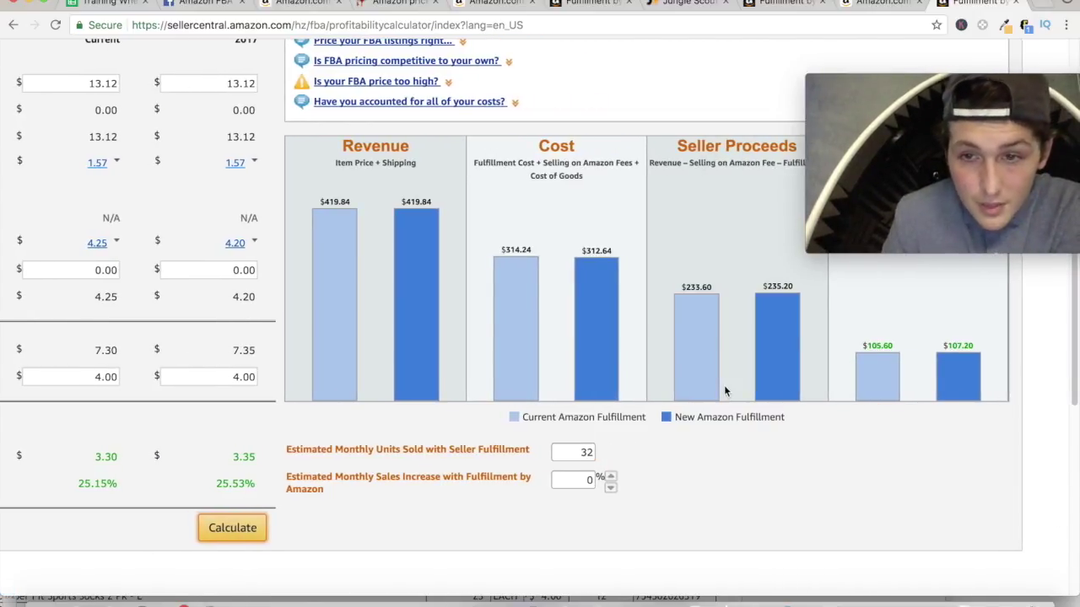
pyautogui.scroll(3, 723, 387)
pyautogui.scroll(-2, 724, 390)
pyautogui.scroll(3, 724, 390)
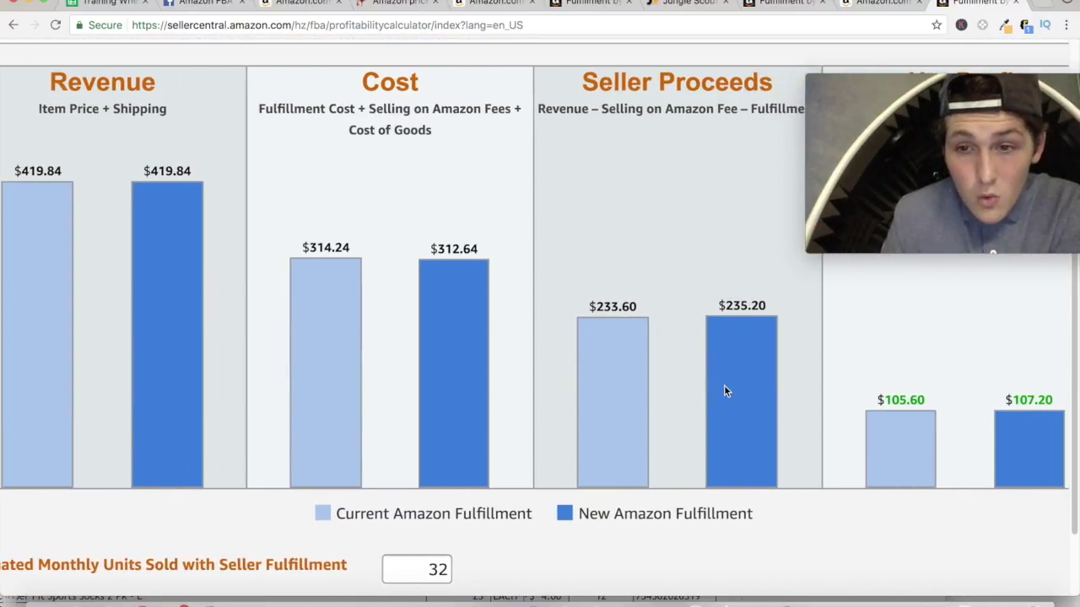
pyautogui.scroll(-2, 724, 390)
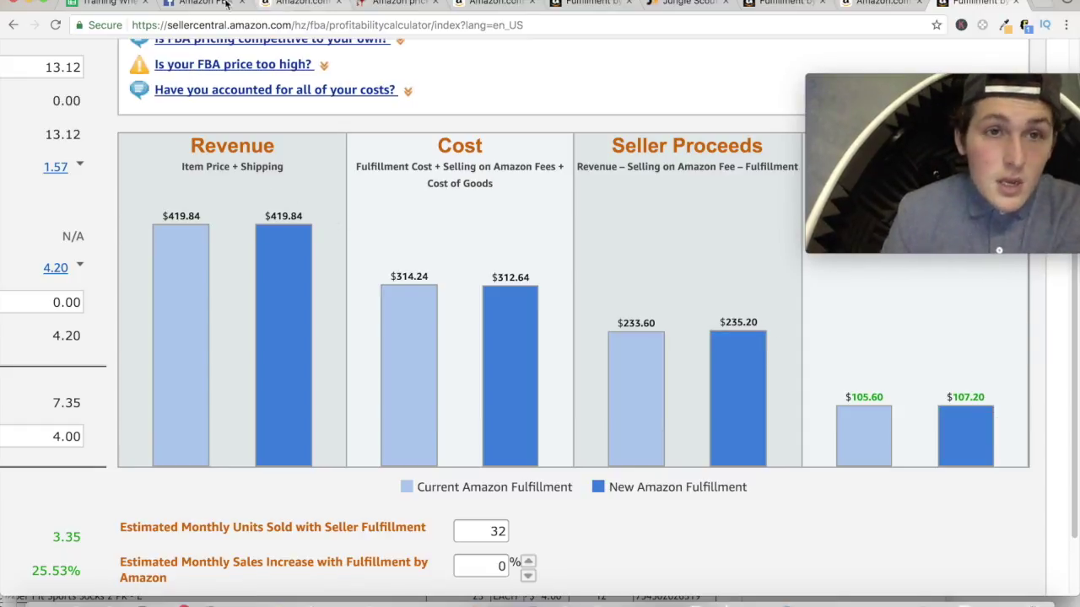
# Step: Enter 235.20 as the Gross Sales for B00JGP8I1S in the spreadsheet
pyautogui.click(101, 3)
pyautogui.click(343, 187)
pyautogui.write('23')
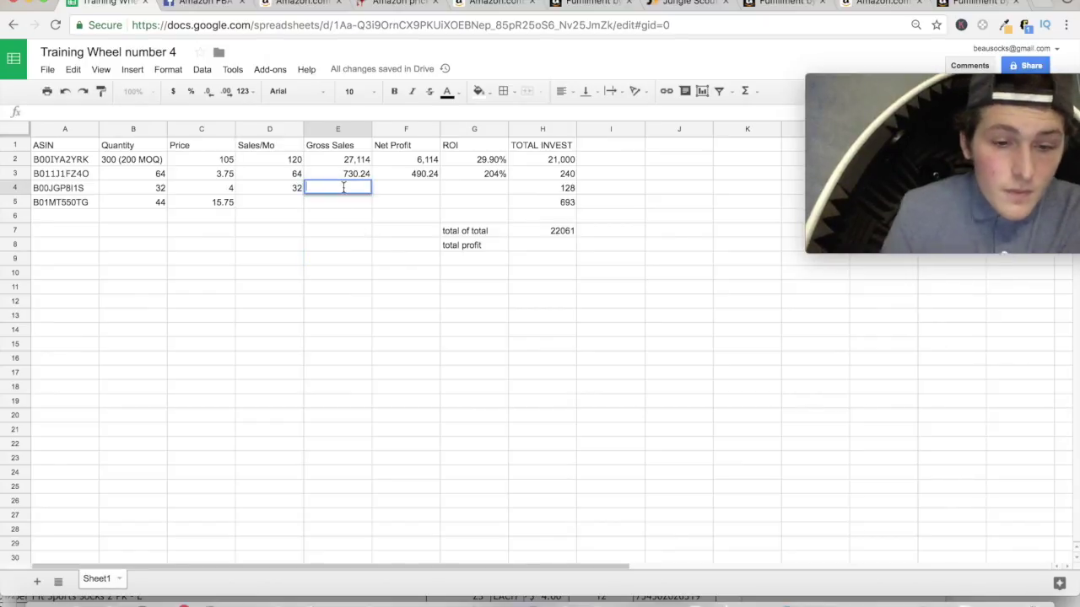
pyautogui.write('5.20')
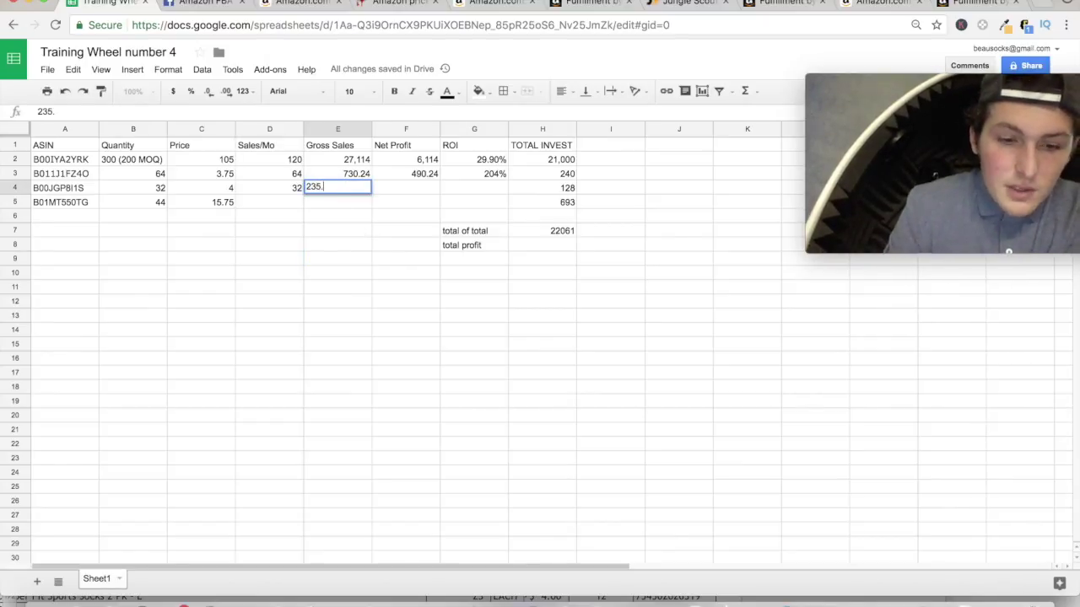
# Step: Check the visor's new-rate net profit in the revenue calculator and enter 107.20 as the Net Profit for B00JGP8I1S
pyautogui.click(403, 189)
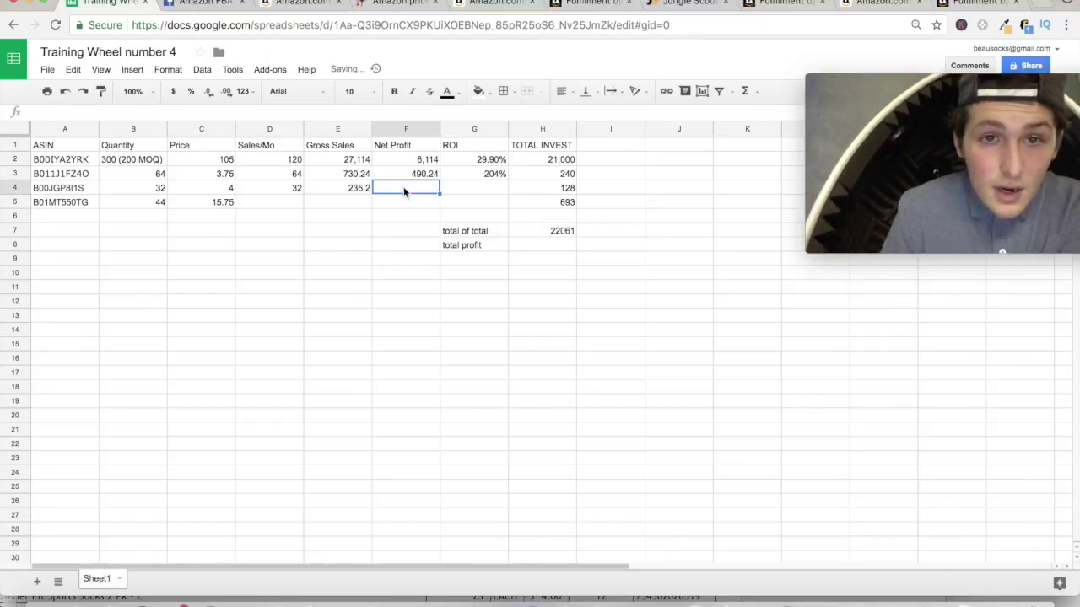
pyautogui.click(970, 5)
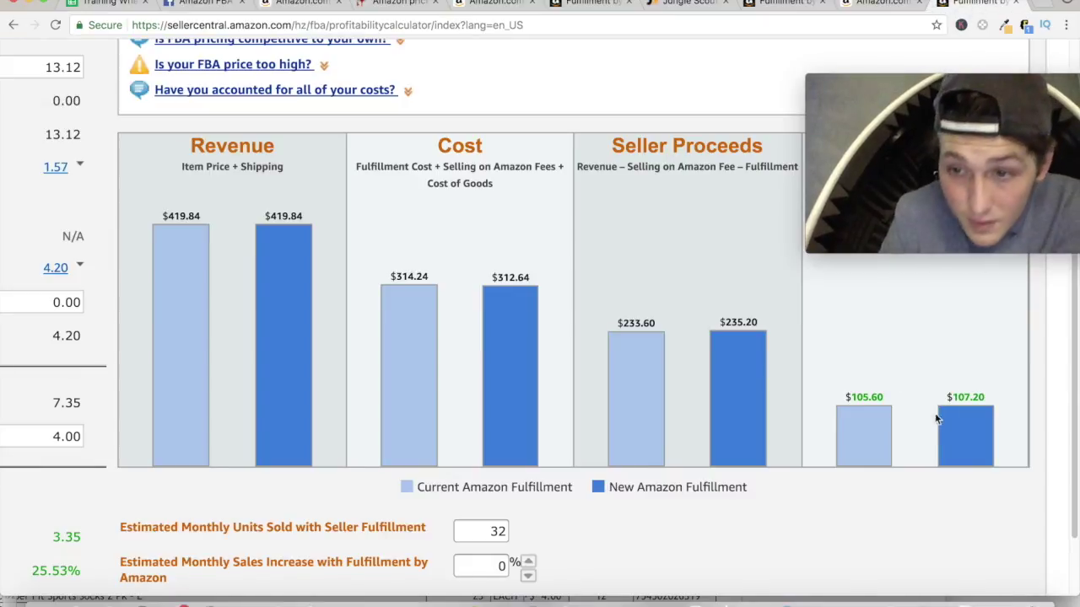
pyautogui.click(118, 4)
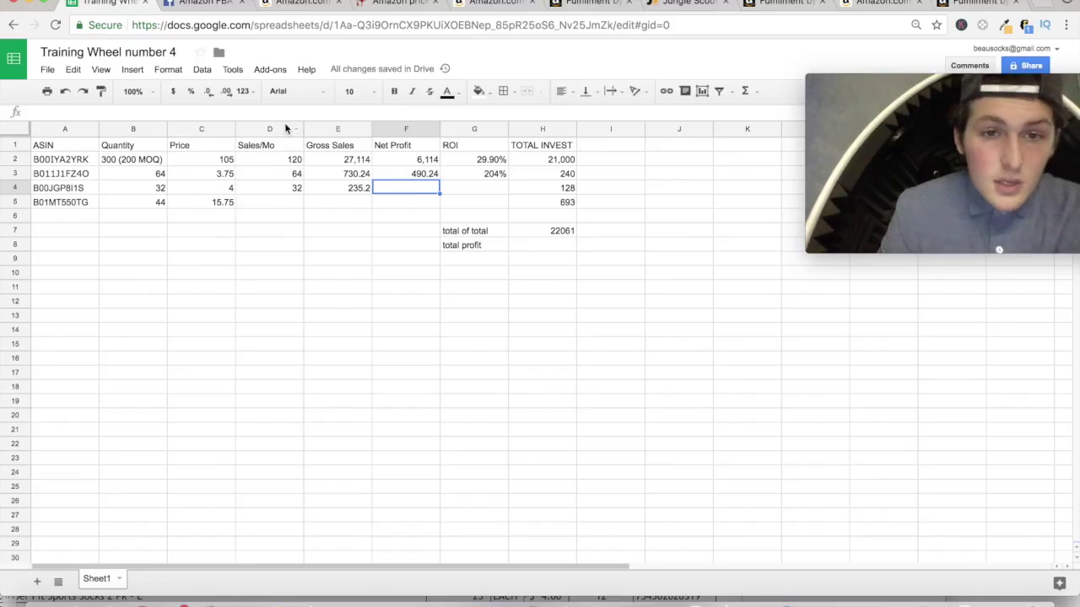
pyautogui.write('107.20')
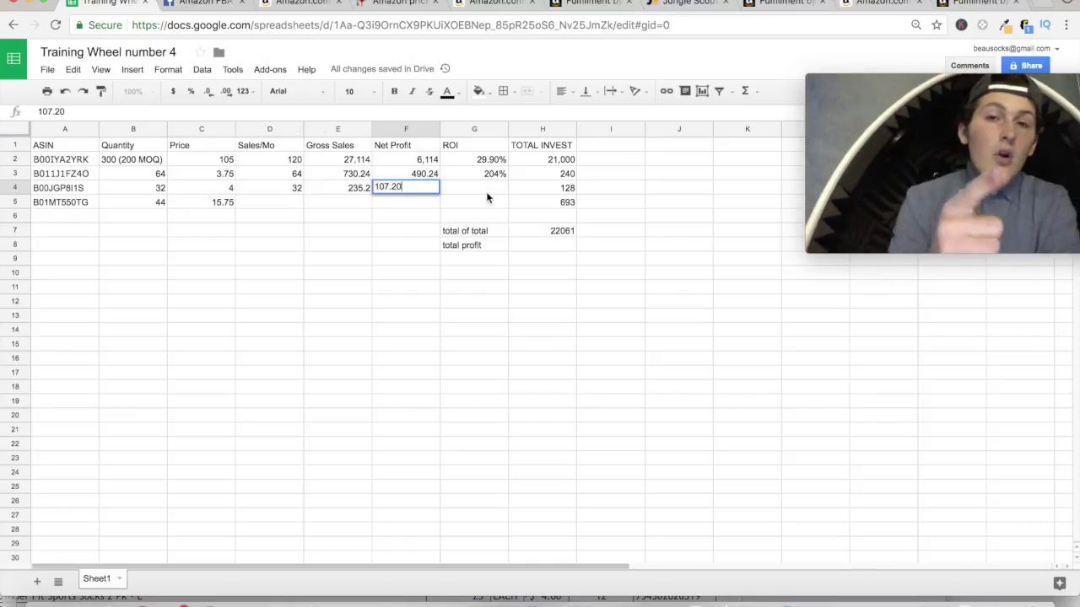
# Step: Check the visor's new-rate net profit per unit in the revenue calculator and divide 3.35 by 4 in the Calculator app
pyautogui.click(978, 4)
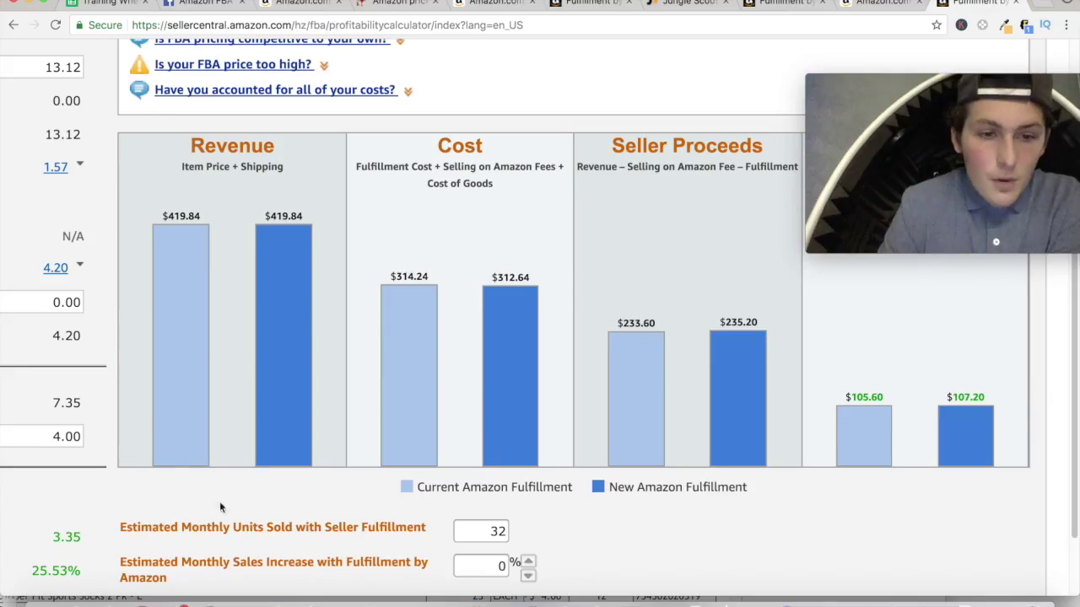
pyautogui.hscroll(-5, 172, 451)
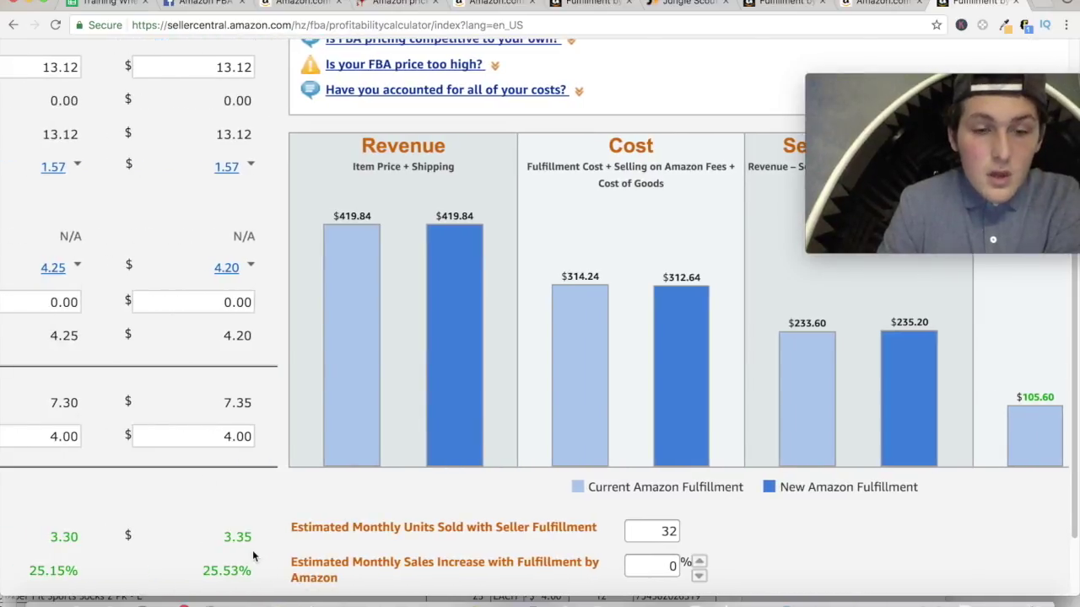
pyautogui.hotkey('ctrl', '-')
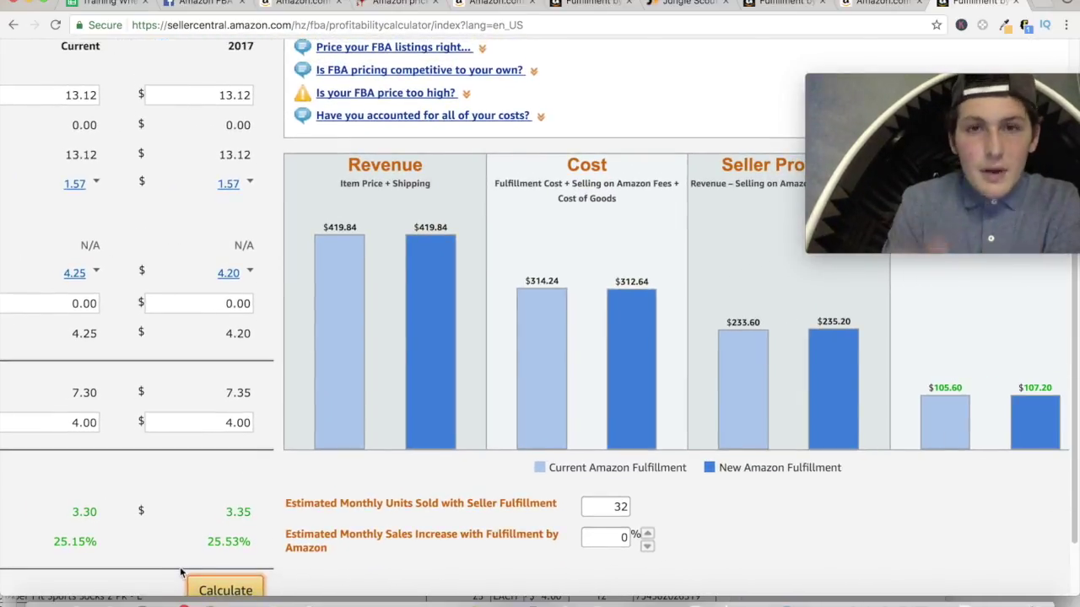
pyautogui.hscroll(-1, 159, 550)
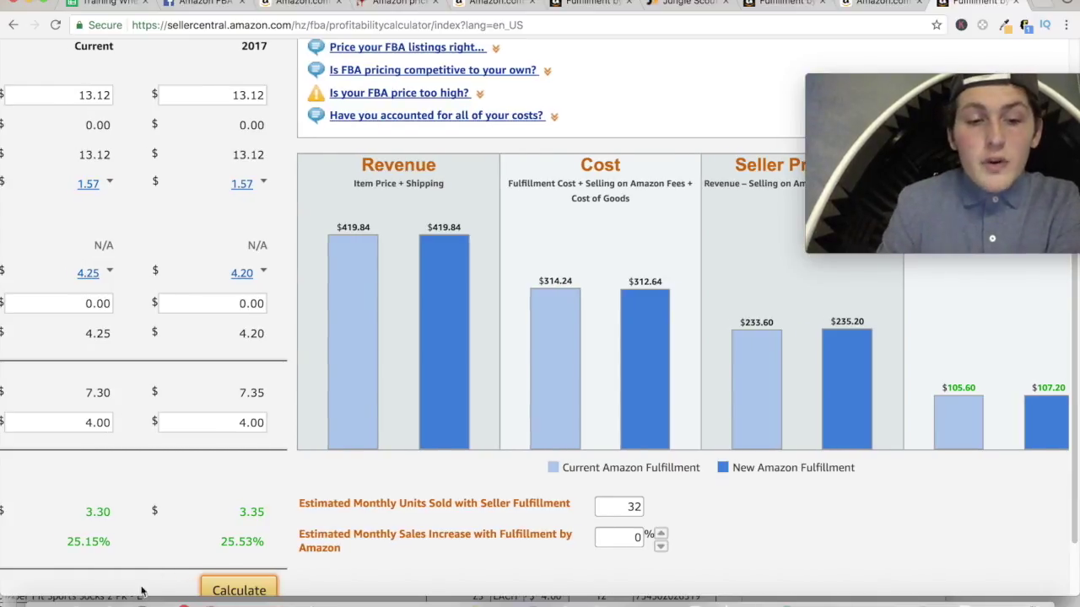
pyautogui.click(105, 600)
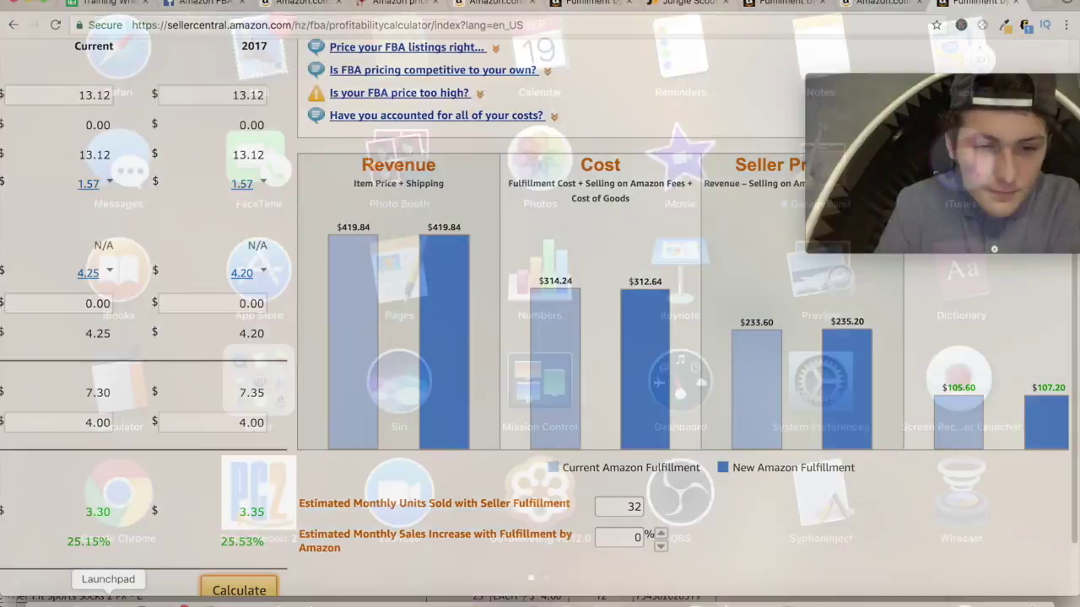
pyautogui.click(165, 369)
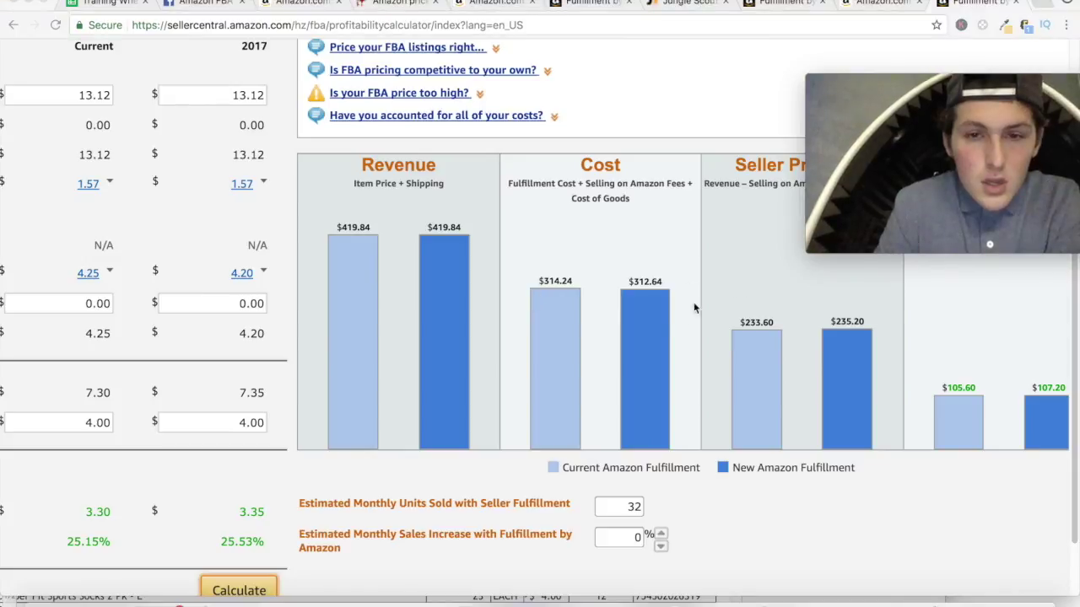
pyautogui.click(368, 305)
pyautogui.click(366, 332)
pyautogui.click(366, 295)
pyautogui.click(323, 259)
pyautogui.click(405, 199)
pyautogui.click(274, 270)
pyautogui.click(421, 329)
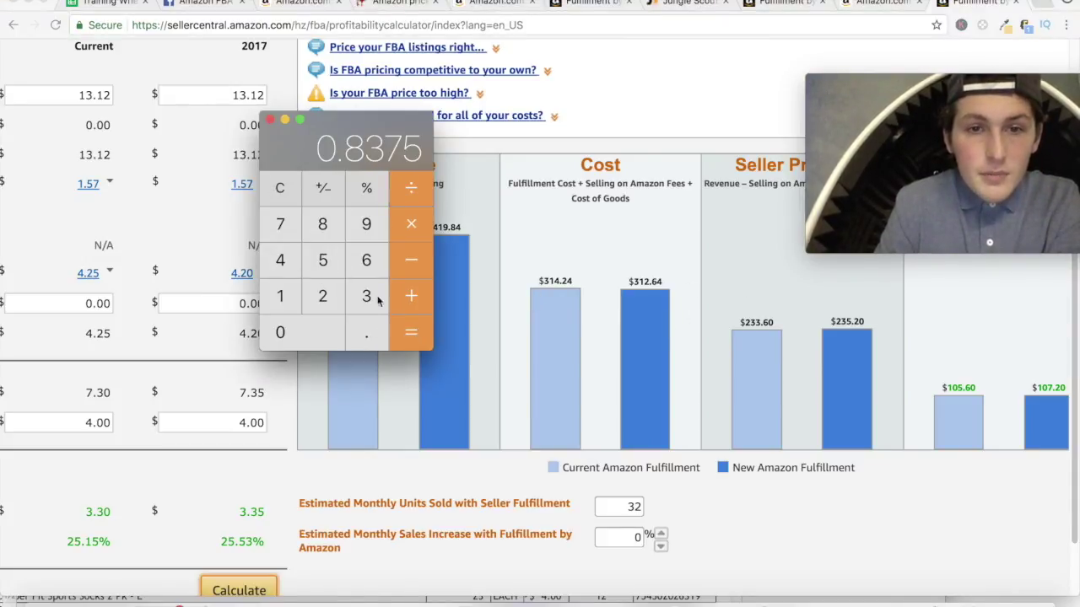
pyautogui.click(269, 122)
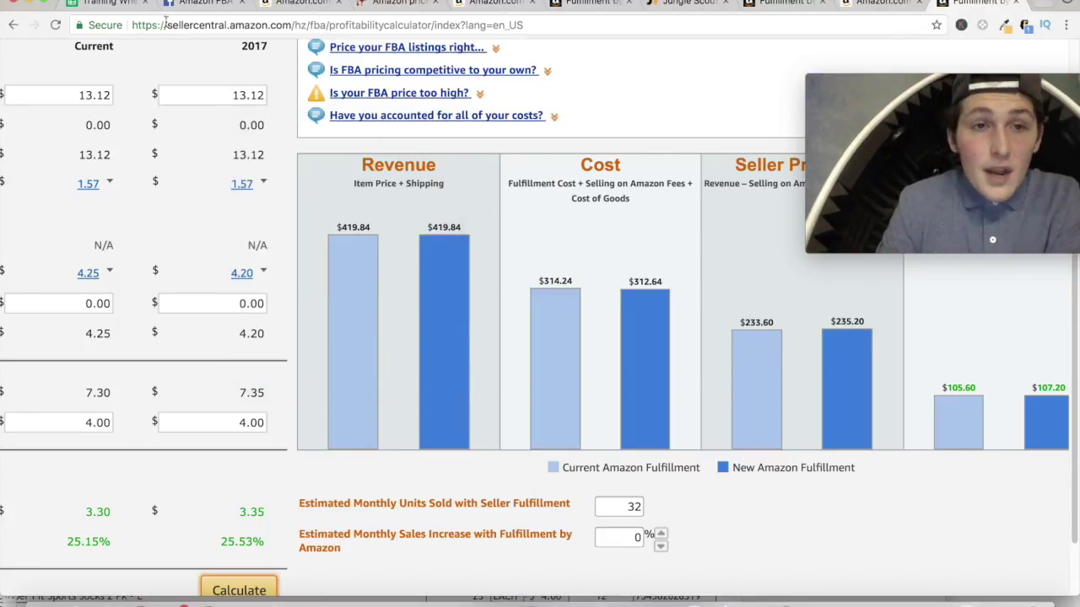
# Step: Enter 83% as the ROI for B00JGP8I1S in the spreadsheet
pyautogui.click(127, 4)
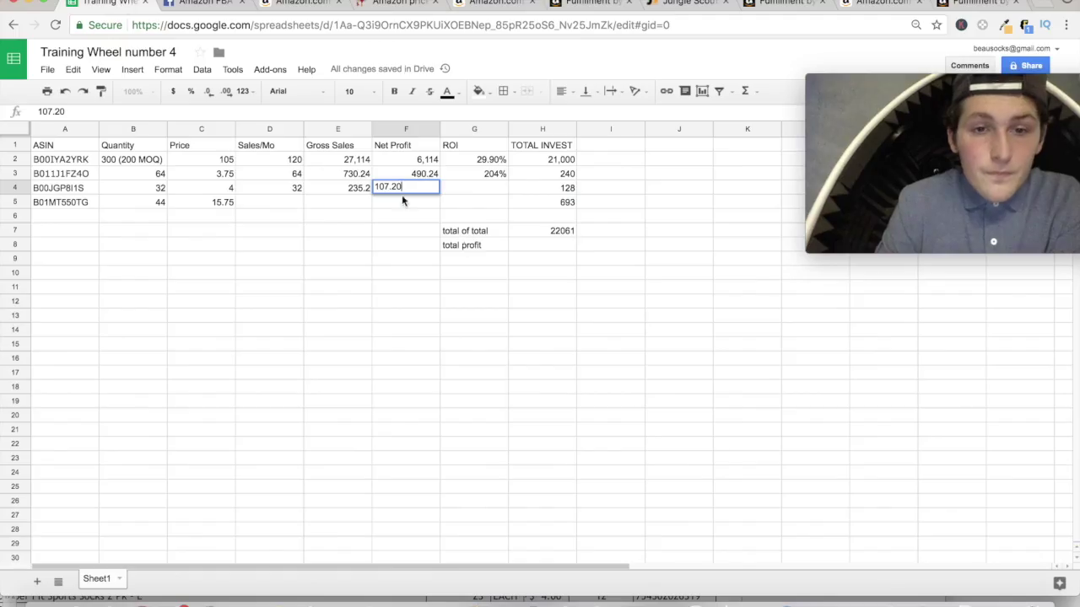
pyautogui.click(467, 187)
pyautogui.write('83%')
pyautogui.click(570, 190)
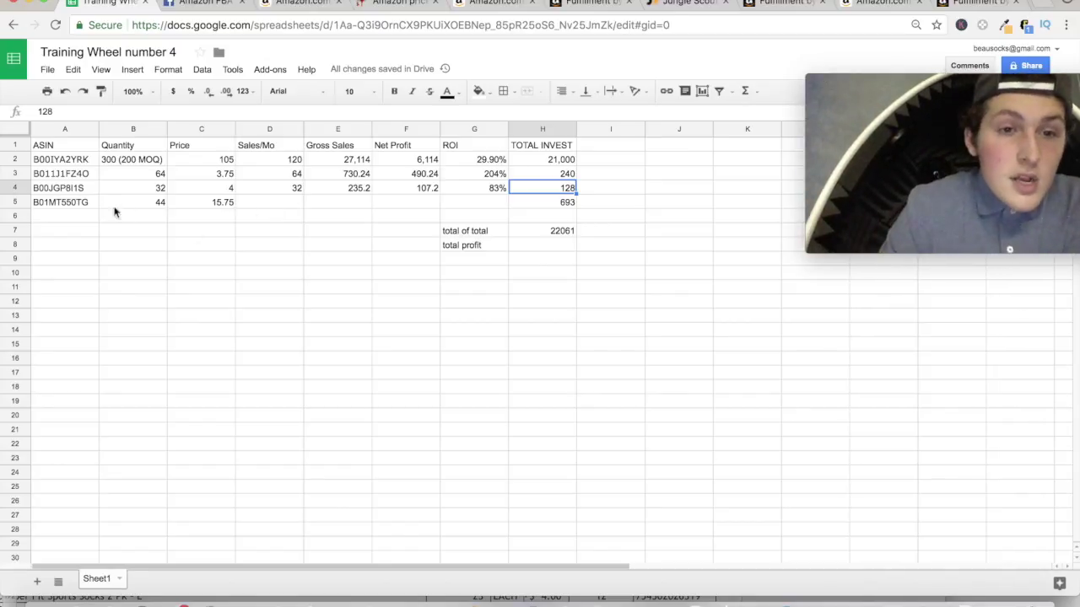
# Step: Copy the ASIN B01MT550TG from the spreadsheet and search for it on Amazon in a new browser tab
pyautogui.doubleClick(75, 203)
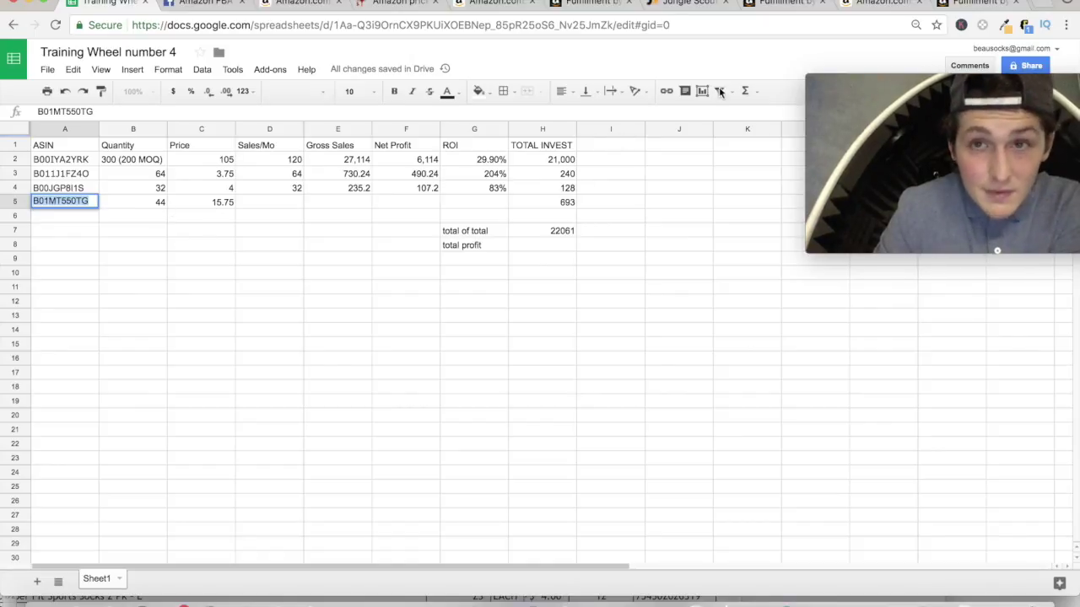
pyautogui.click(885, 7)
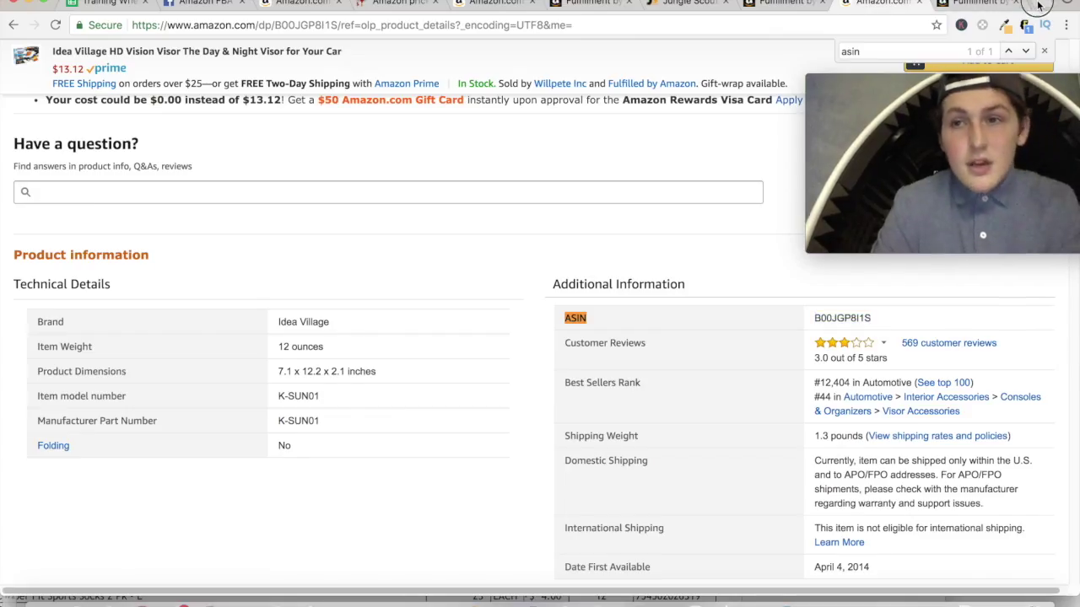
pyautogui.click(1039, 5)
pyautogui.write('am')
pyautogui.press('Return')
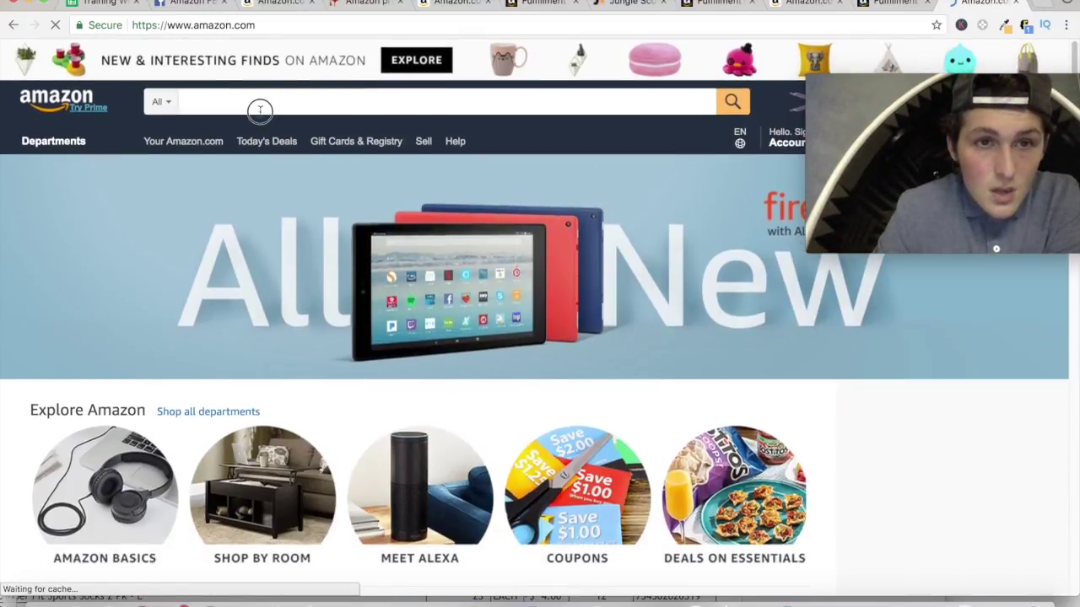
pyautogui.click(260, 110)
pyautogui.write('B01MT550TG')
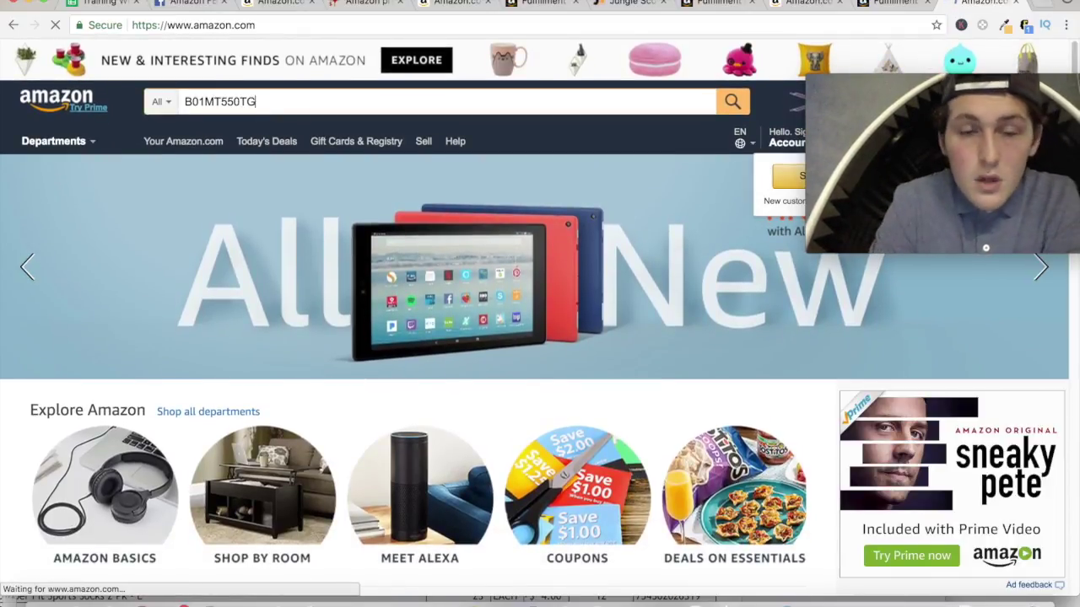
pyautogui.press('Return')
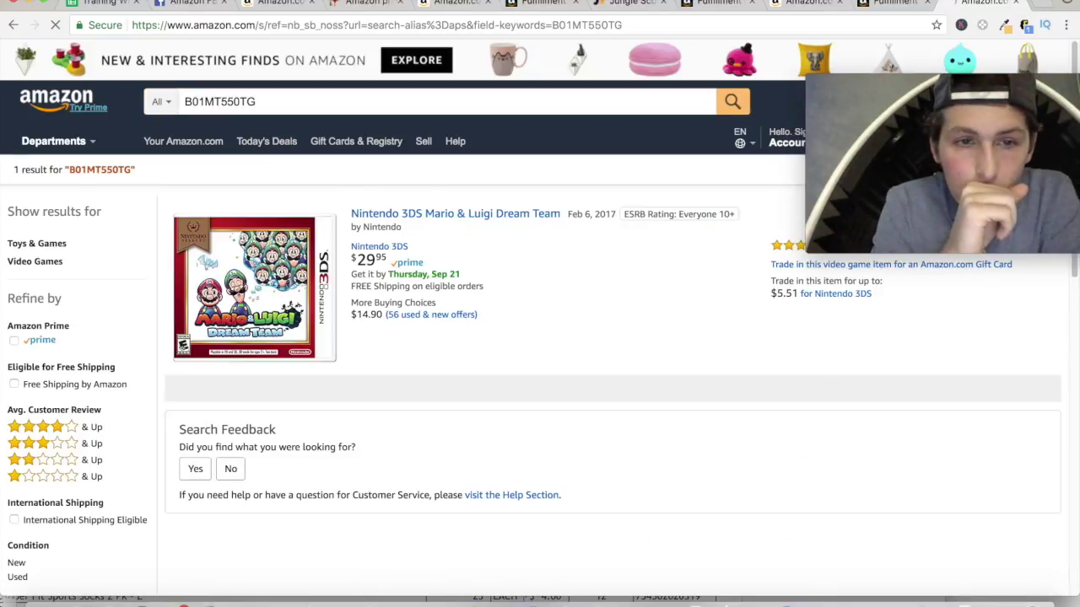
# Step: Open the Nintendo 3DS Mario & Luigi Dream Team listing and find its Best Sellers Rank by searching the page for "rank"
pyautogui.click(458, 216)
pyautogui.scroll(-1, 457, 215)
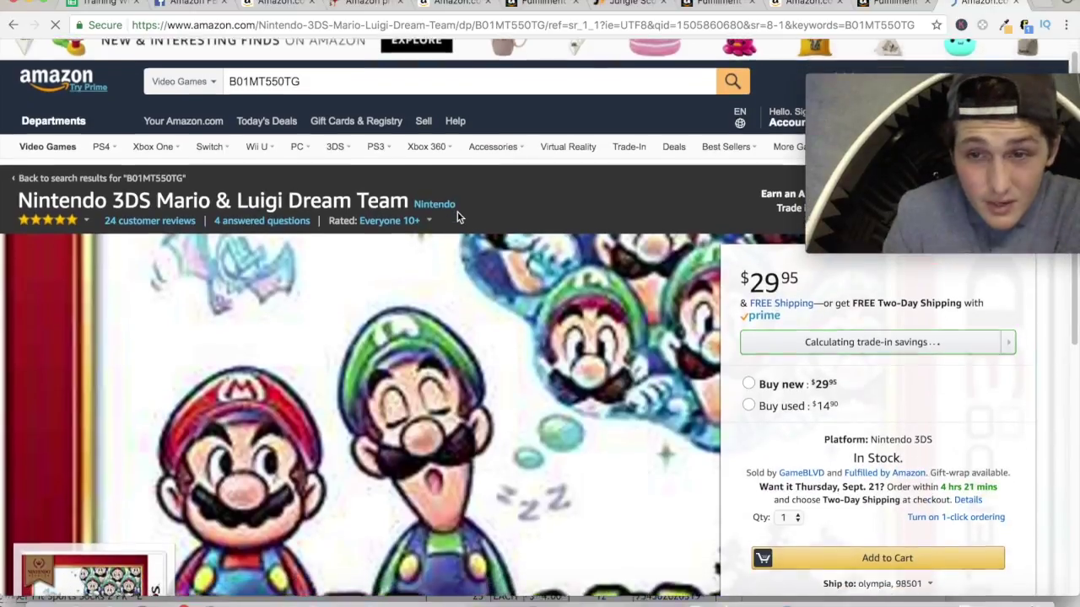
pyautogui.scroll(-1, 457, 212)
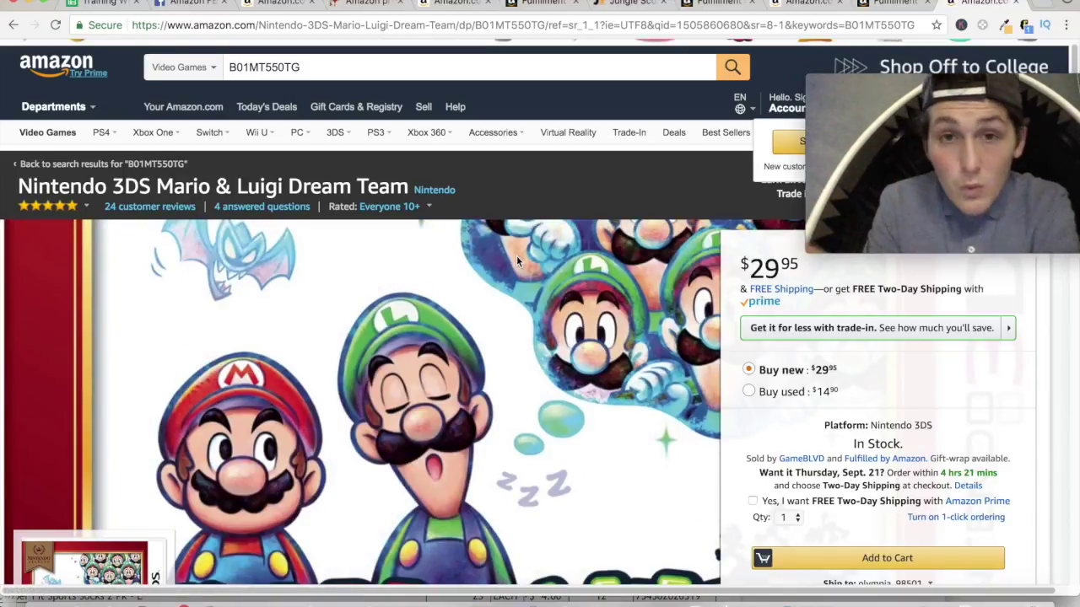
pyautogui.scroll(-1, 517, 260)
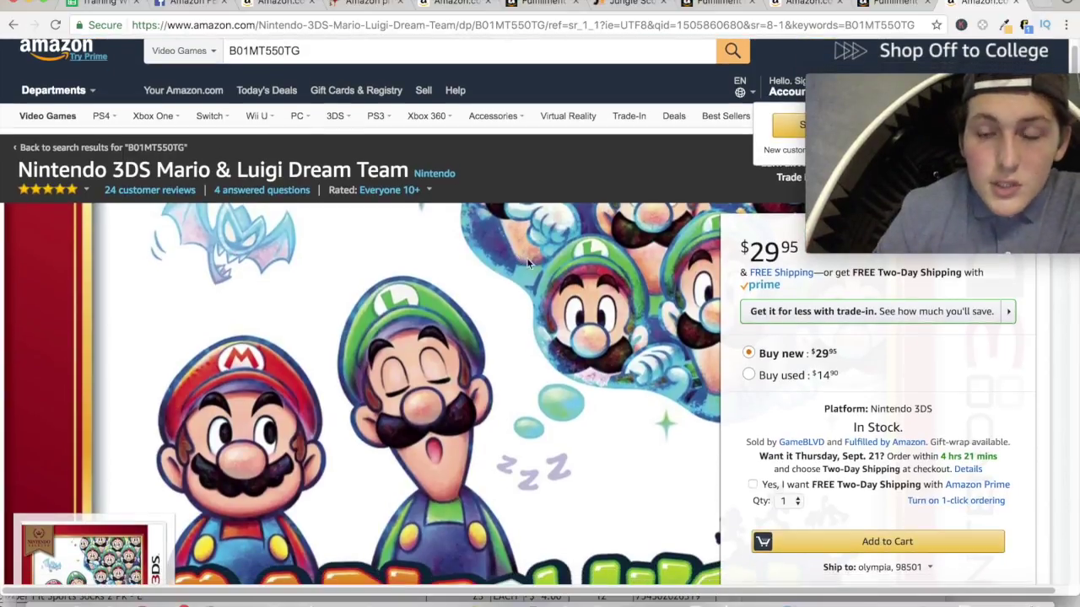
pyautogui.press('super+f')
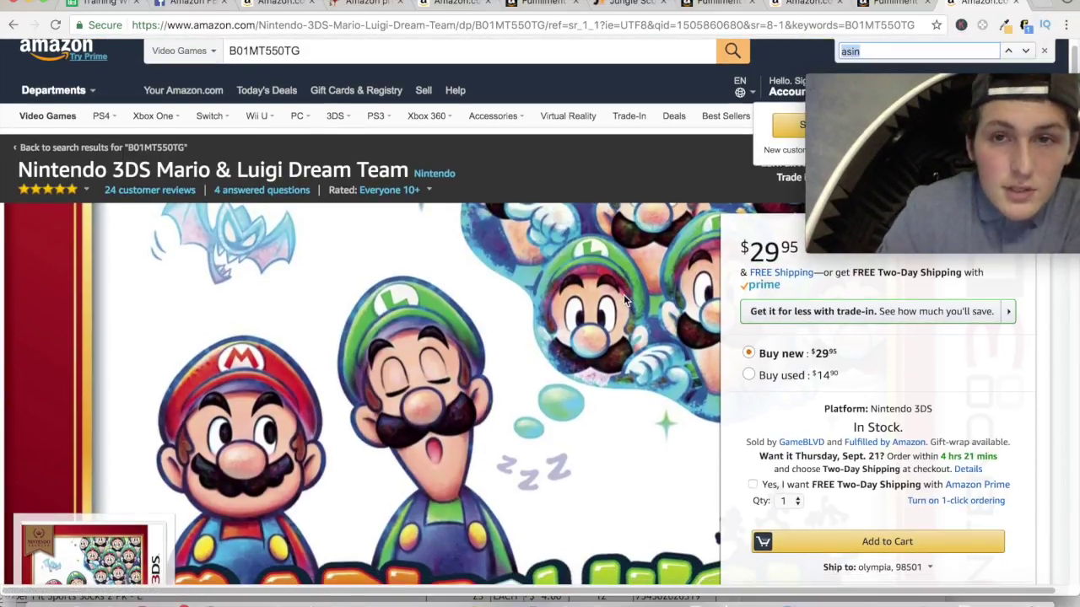
pyautogui.write('rank')
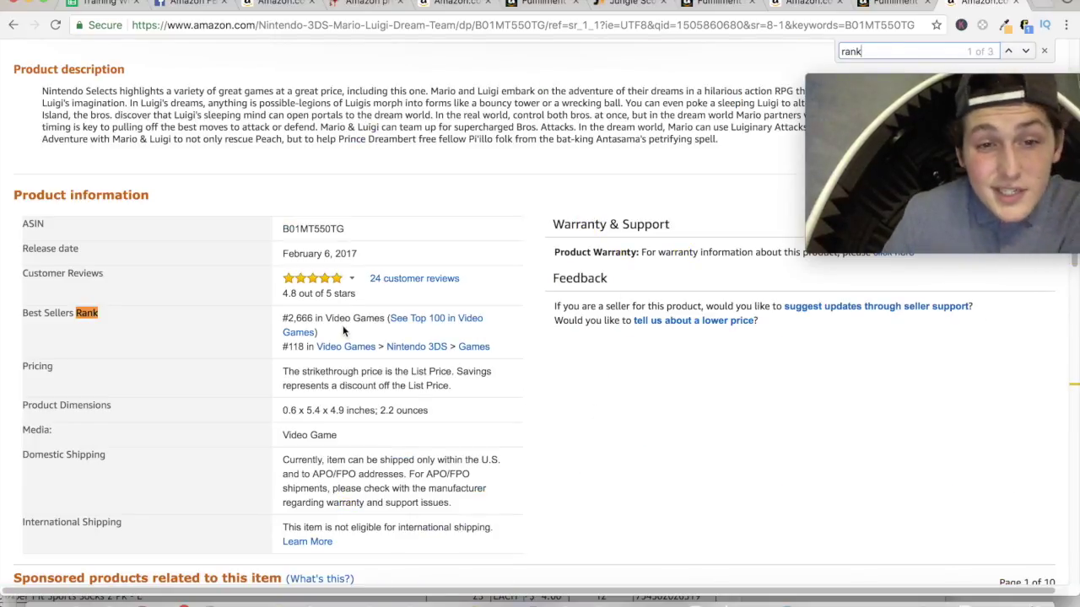
# Step: Estimate the game's monthly sales in Jungle Scout for a Video Games sales rank of 2666, and return to the spreadsheet
pyautogui.click(631, 4)
pyautogui.click(978, 568)
pyautogui.scroll(-2, 841, 498)
pyautogui.scroll(-2, 841, 498)
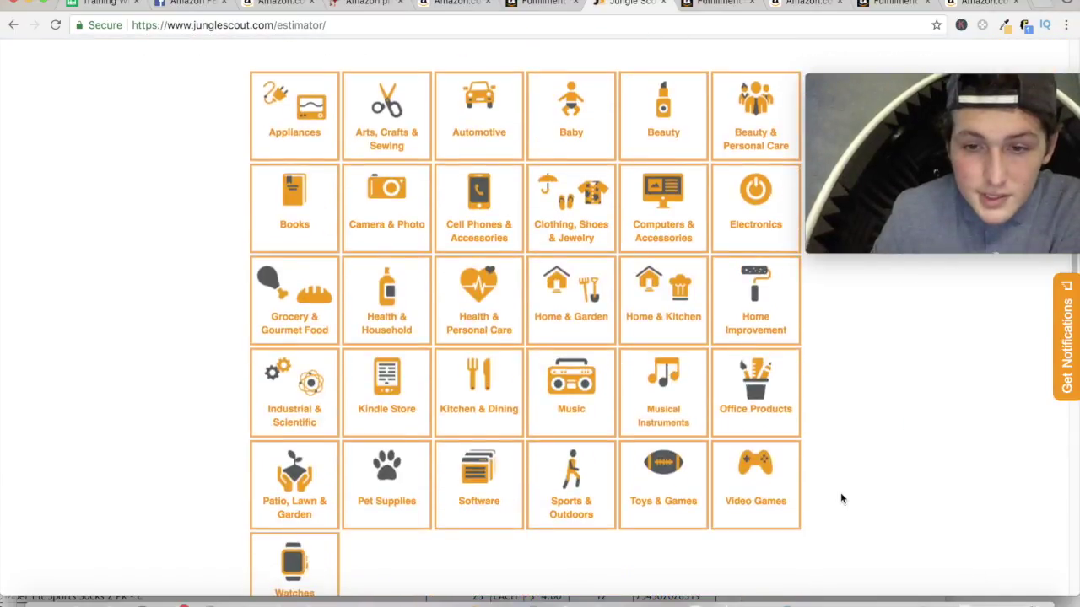
pyautogui.click(747, 496)
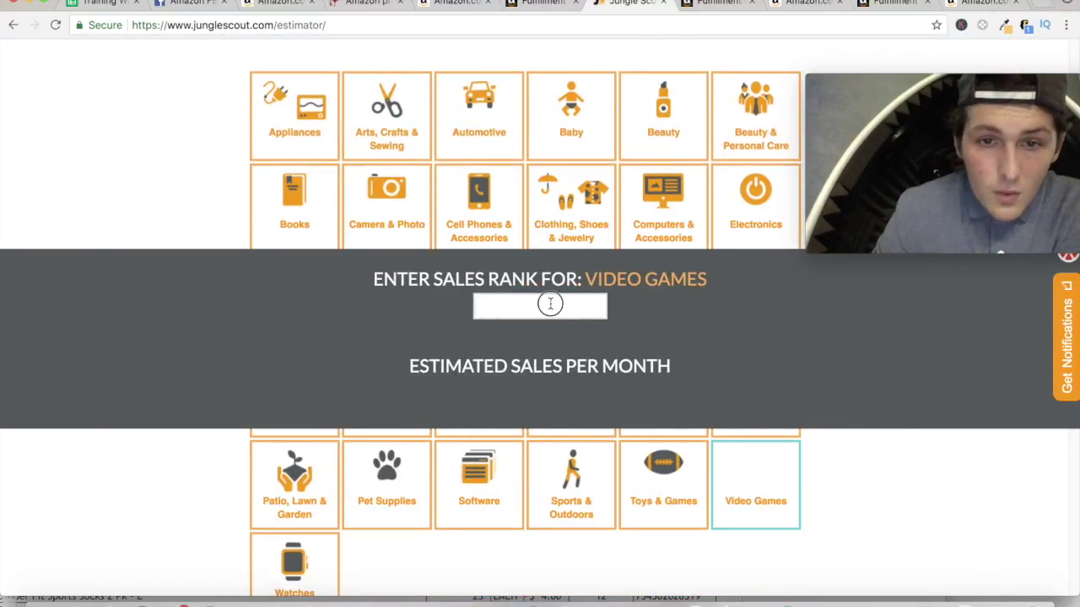
pyautogui.click(550, 304)
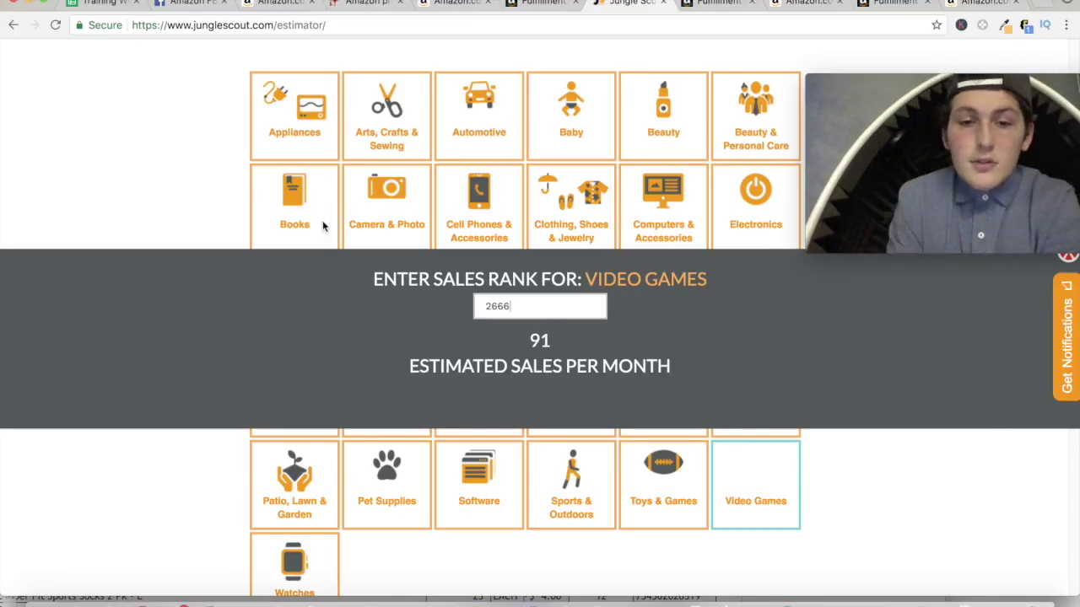
pyautogui.click(105, 4)
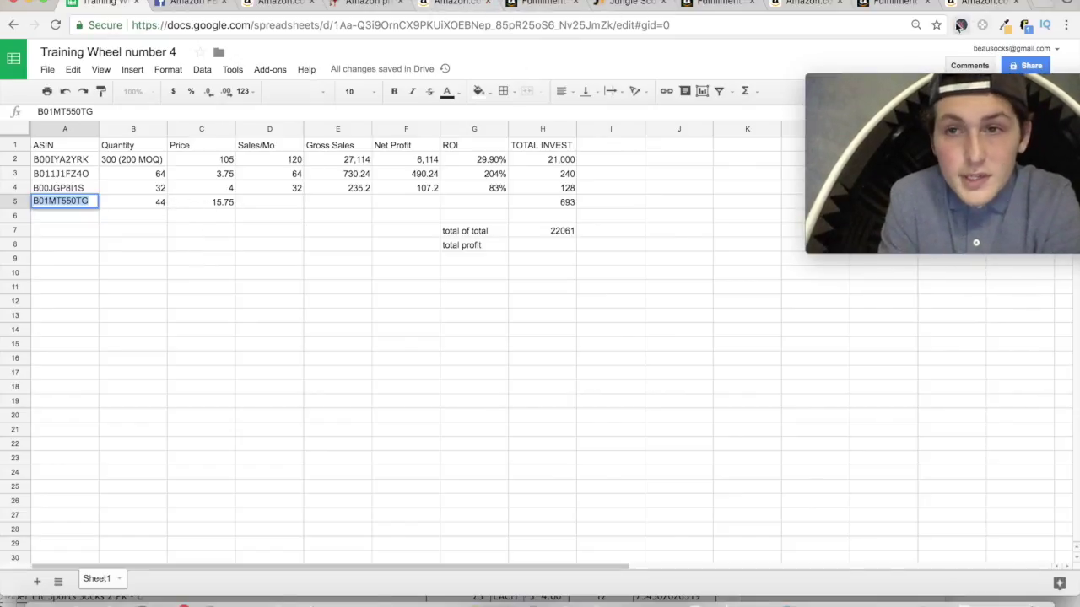
# Step: Open the used and new offers for Mario & Luigi Dream Team on Amazon and filter them to Prime offers
pyautogui.click(981, 4)
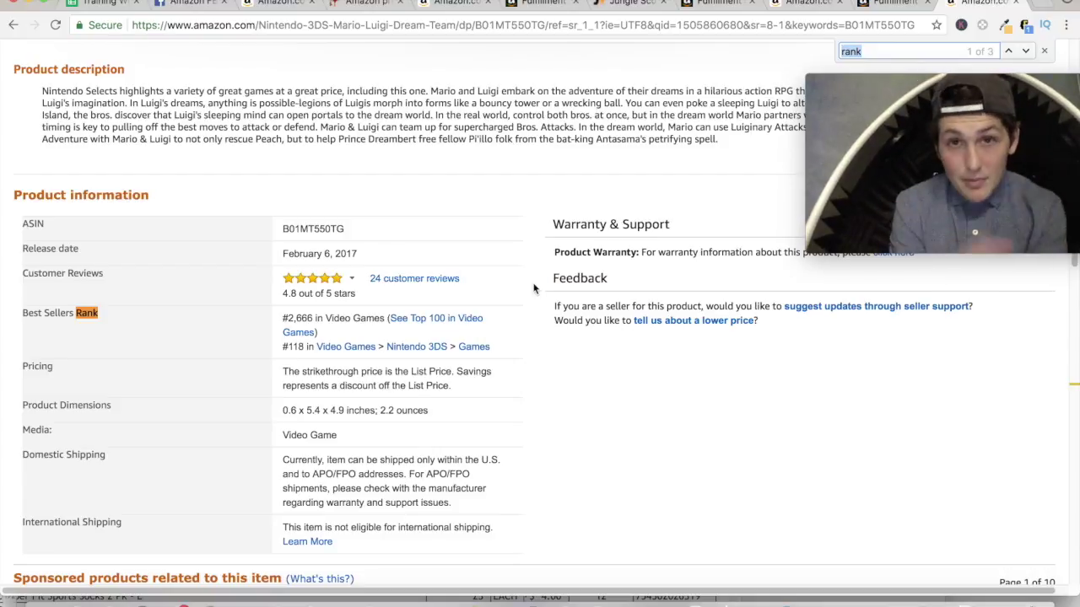
pyautogui.scroll(15, 533, 283)
pyautogui.scroll(-5, 533, 282)
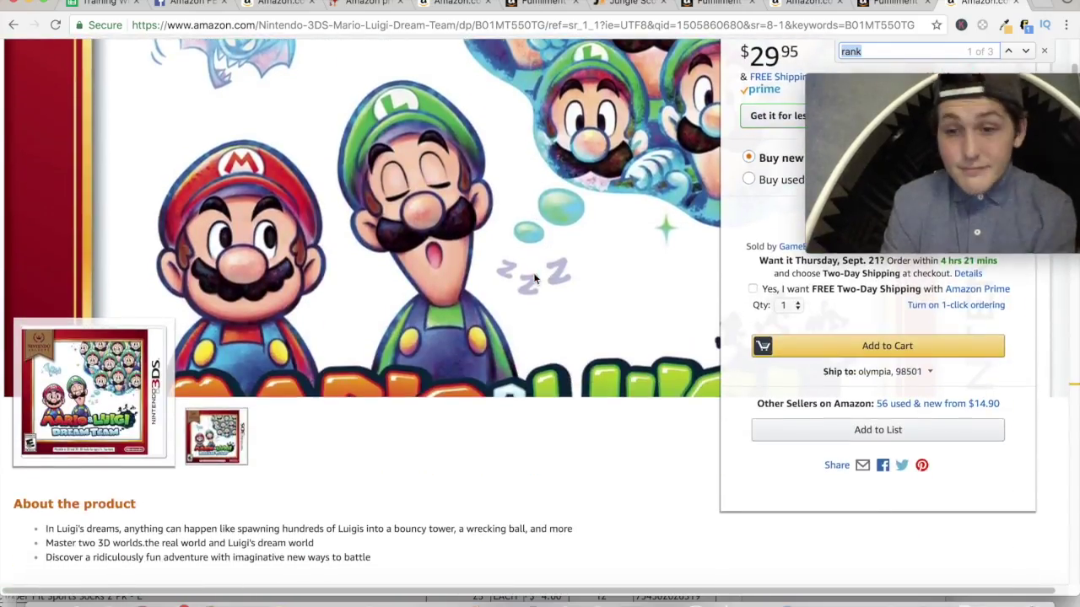
pyautogui.click(926, 404)
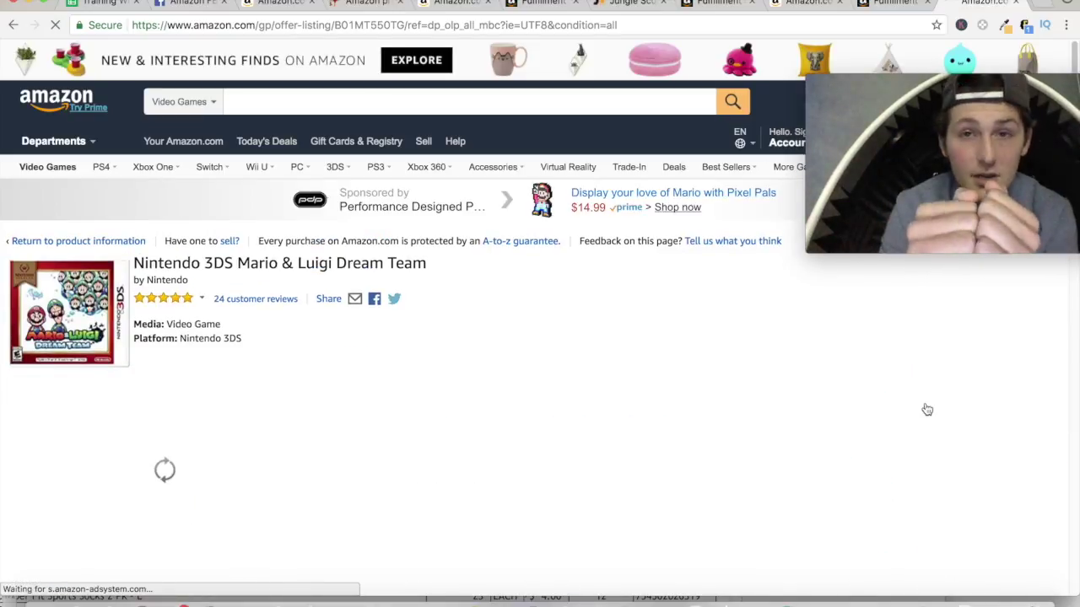
pyautogui.scroll(-3, 362, 380)
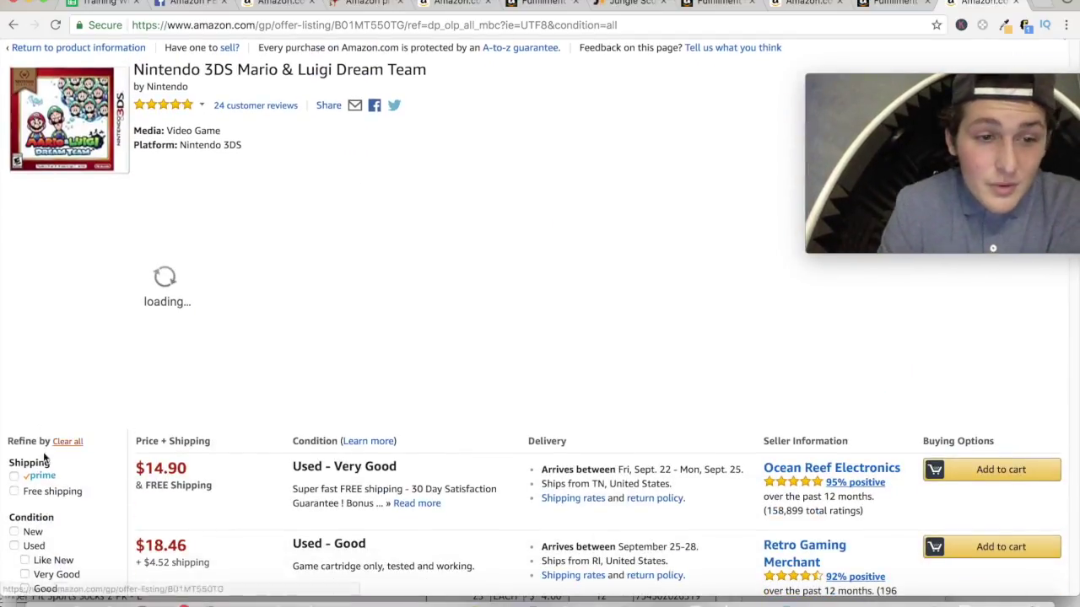
pyautogui.click(14, 478)
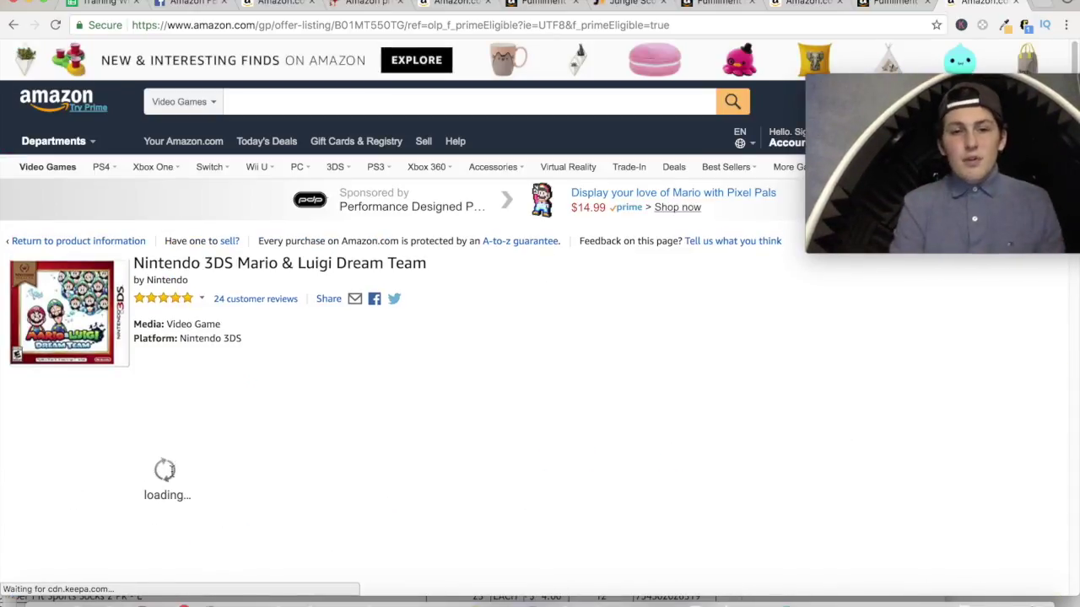
# Step: Examine the game's Keepa price and sales rank history, extending the chart range from three months to all data
pyautogui.scroll(-2, 410, 408)
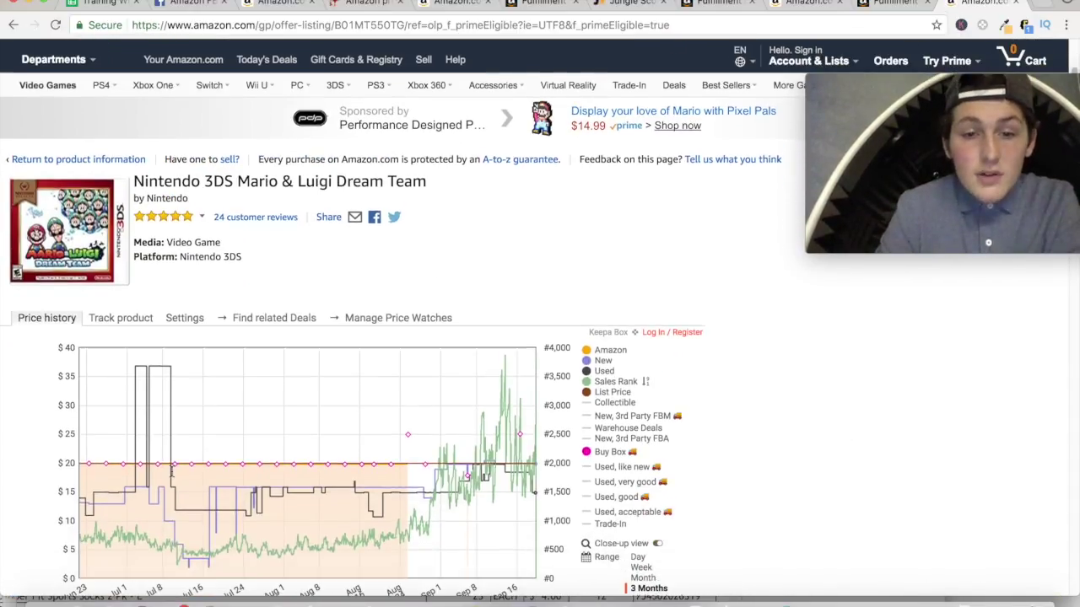
pyautogui.scroll(-1, 410, 407)
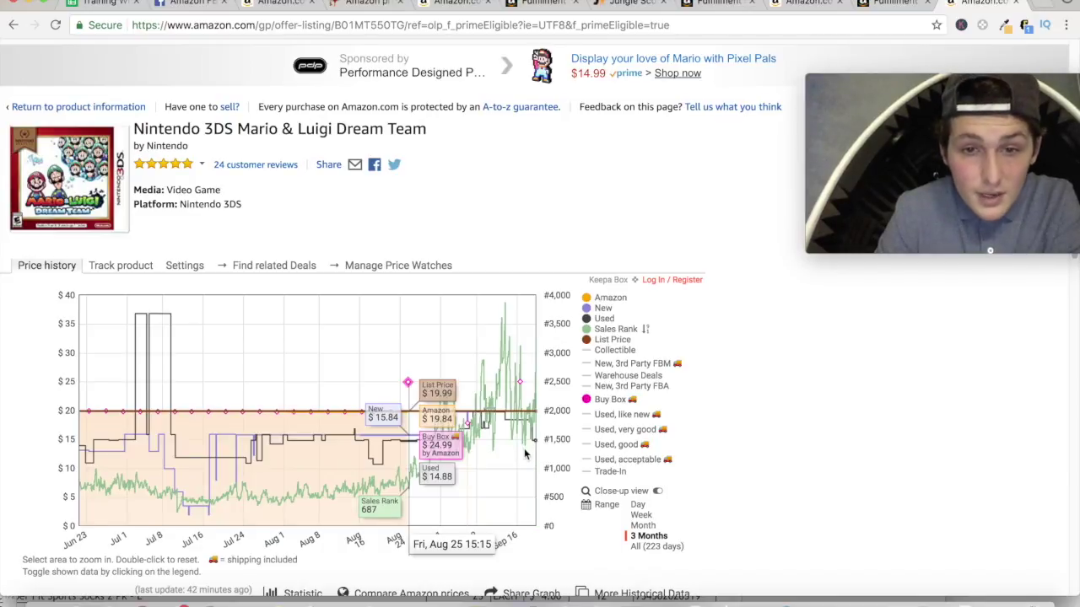
pyautogui.scroll(-2, 523, 442)
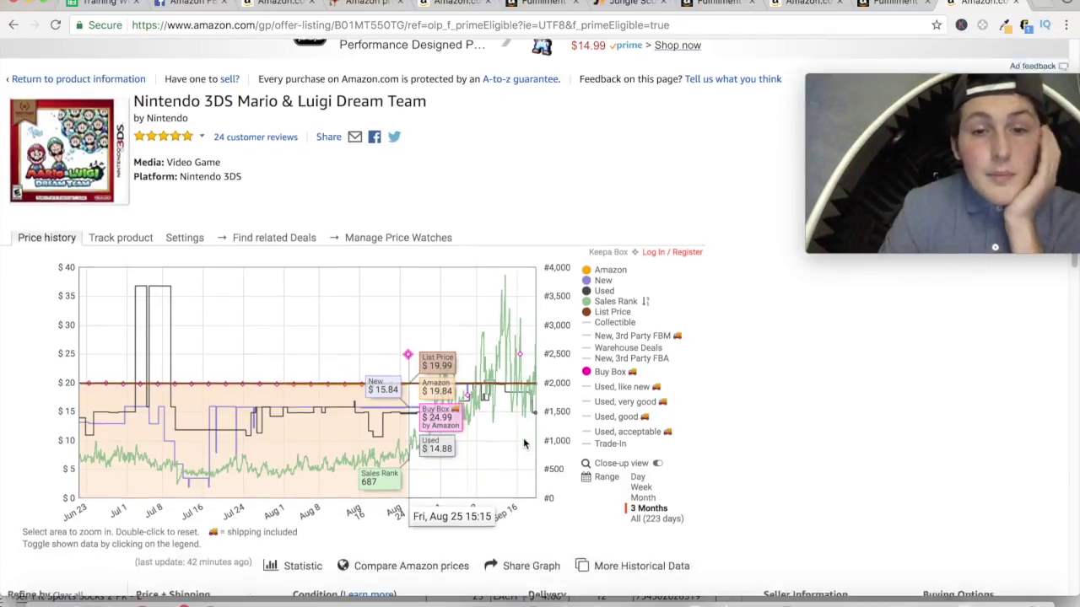
pyautogui.click(510, 222)
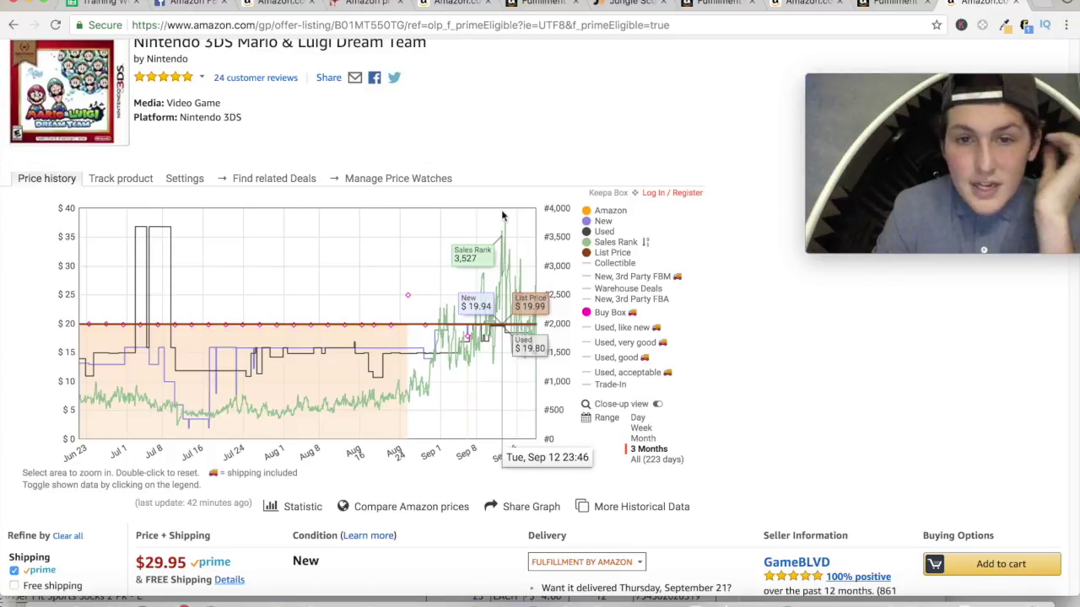
pyautogui.click(656, 460)
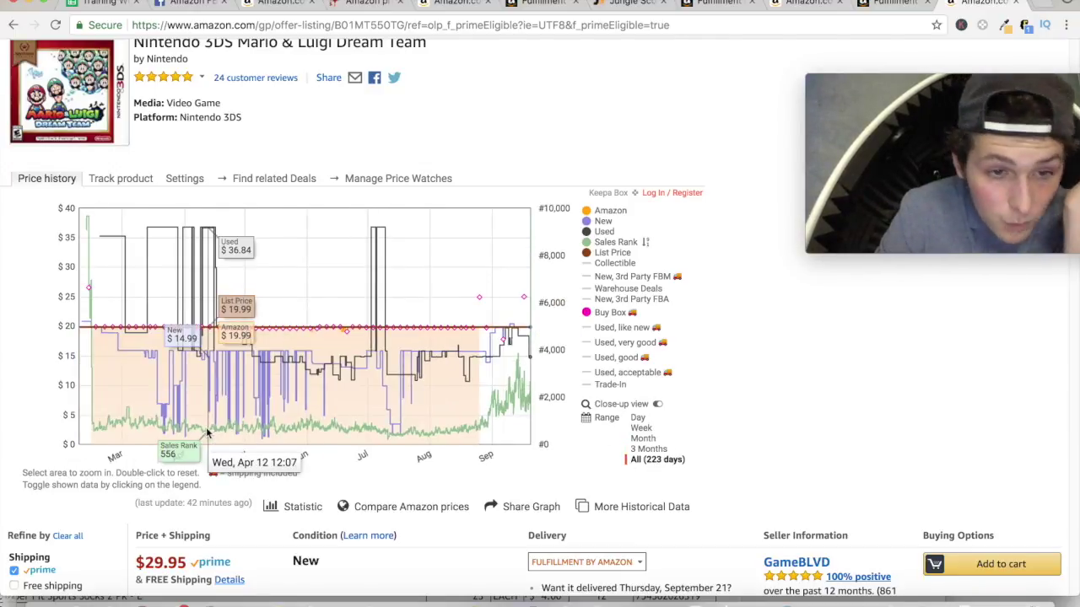
pyautogui.scroll(1, 565, 355)
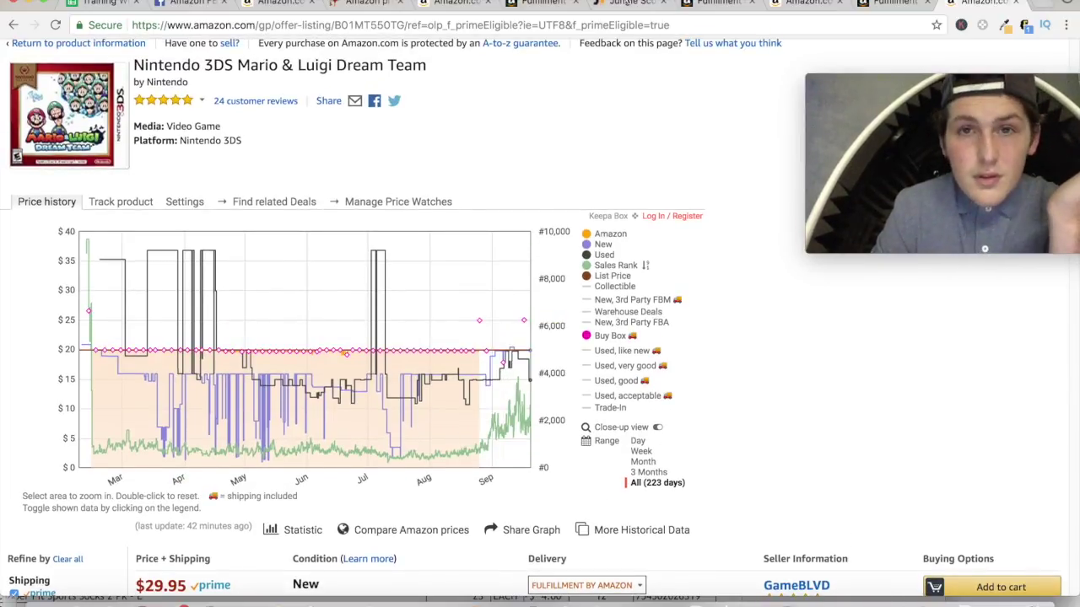
# Step: Estimate the game's monthly sales in Jungle Scout for a Video Games sales rank of 3500, and review its Prime offers on Amazon
pyautogui.click(624, 4)
pyautogui.doubleClick(520, 301)
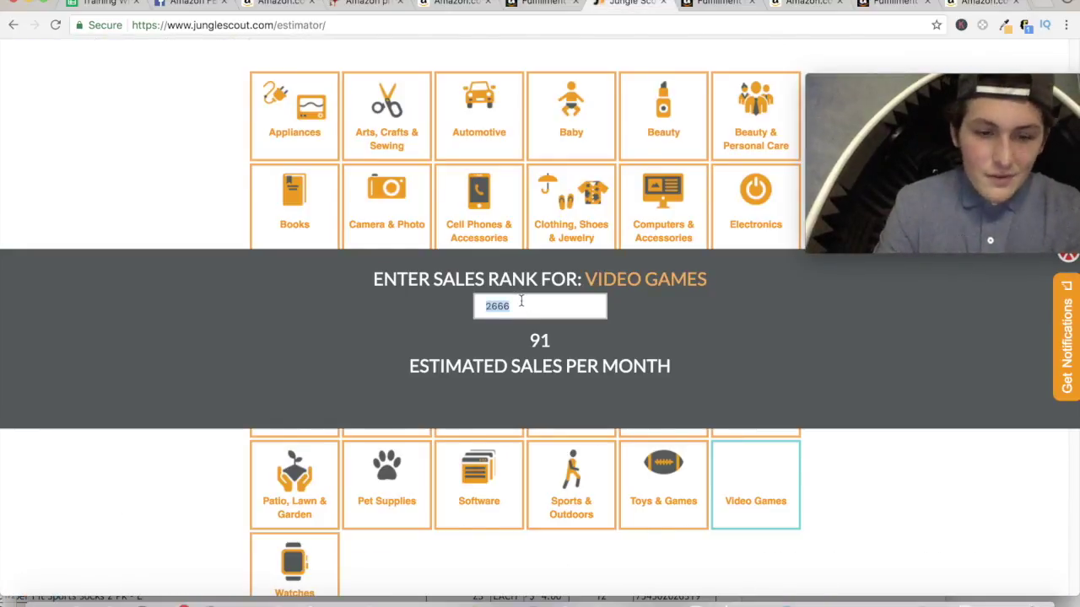
pyautogui.write('3500')
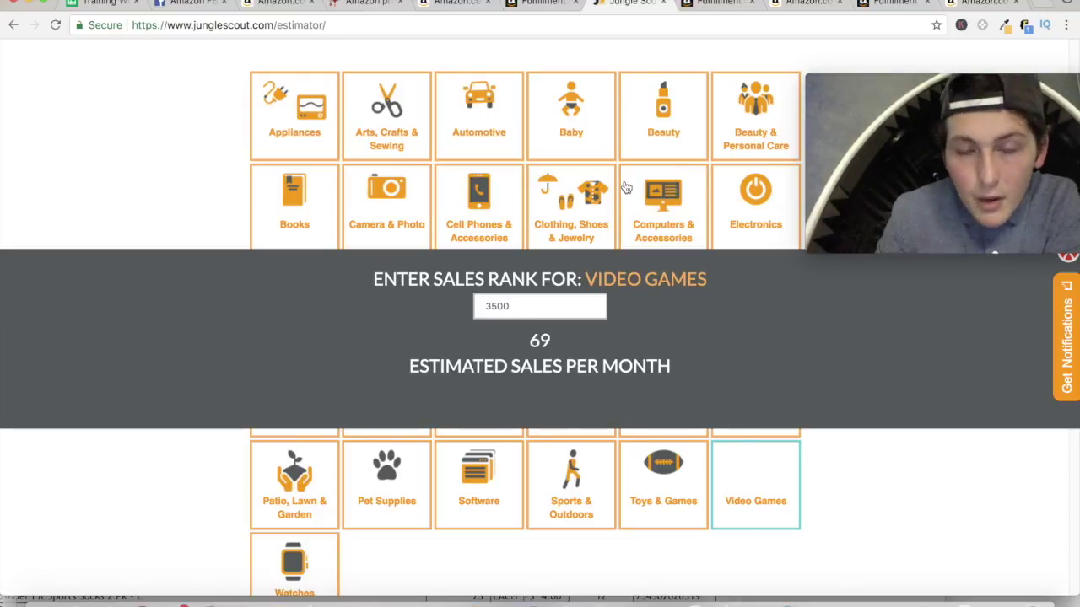
pyautogui.click(983, 4)
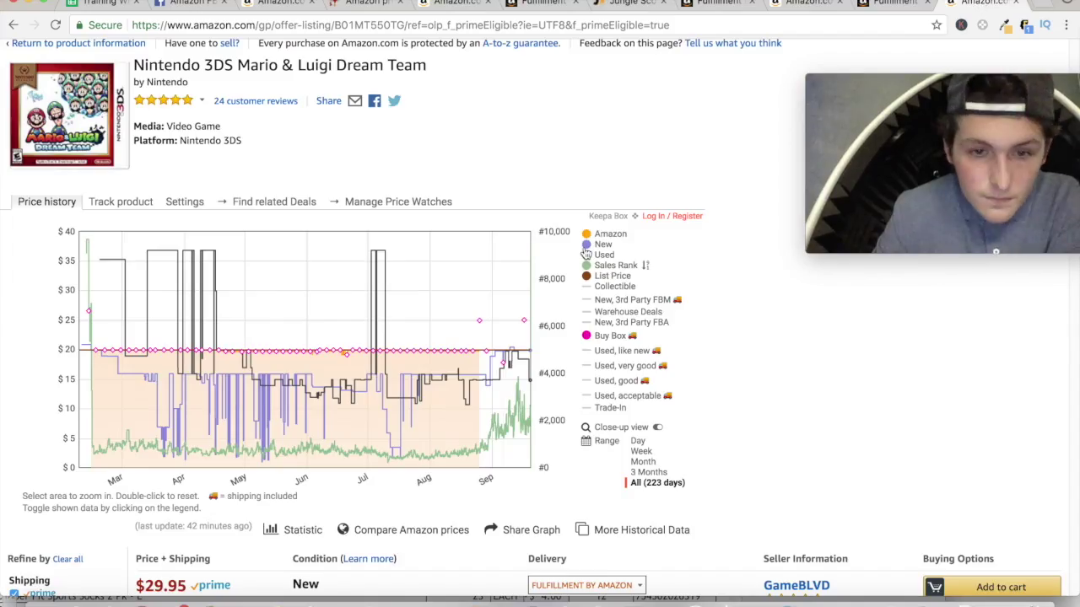
pyautogui.scroll(-5, 460, 340)
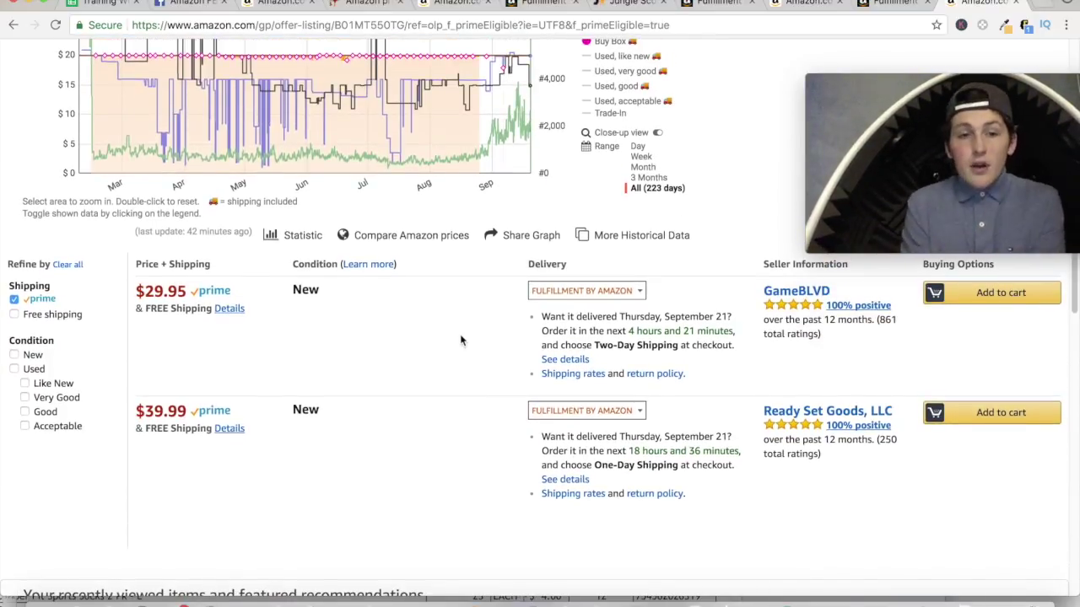
# Step: Rerun the Jungle Scout Video Games estimate with the sales rank set back to 2666
pyautogui.click(620, 4)
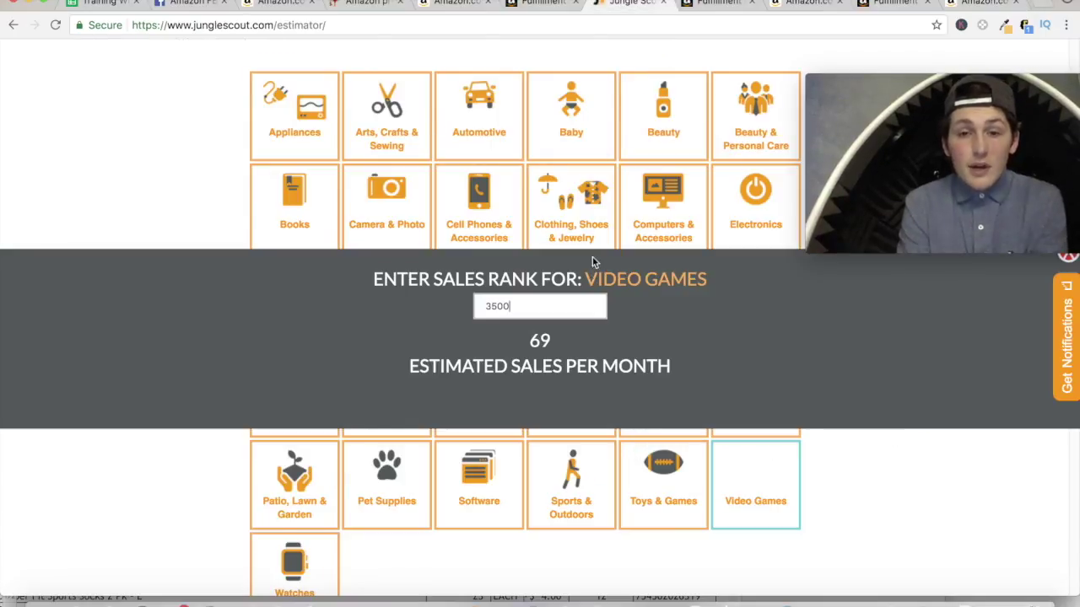
pyautogui.doubleClick(559, 310)
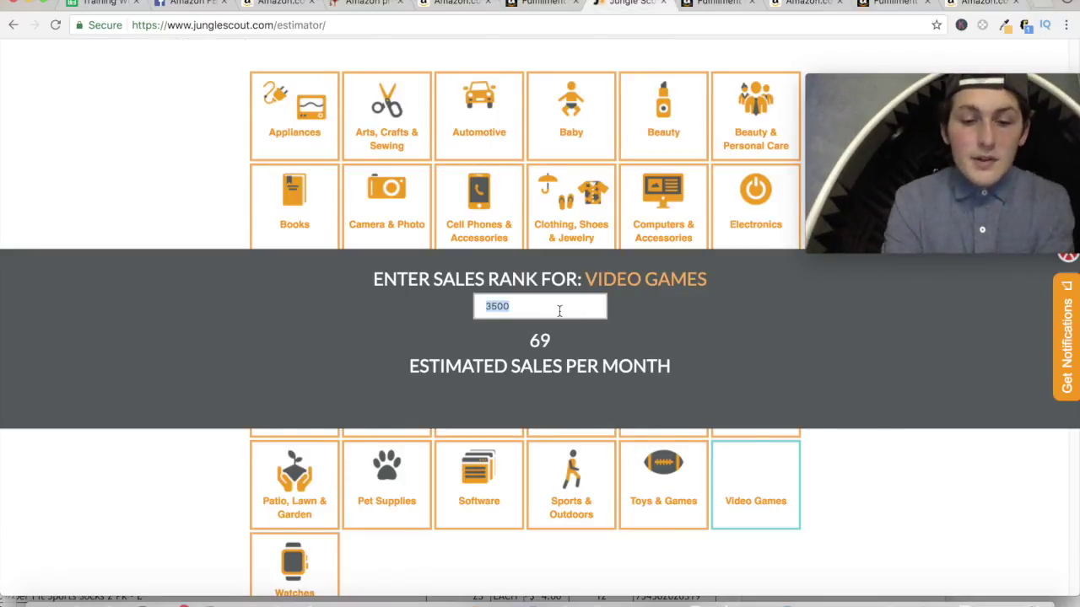
pyautogui.write('2666')
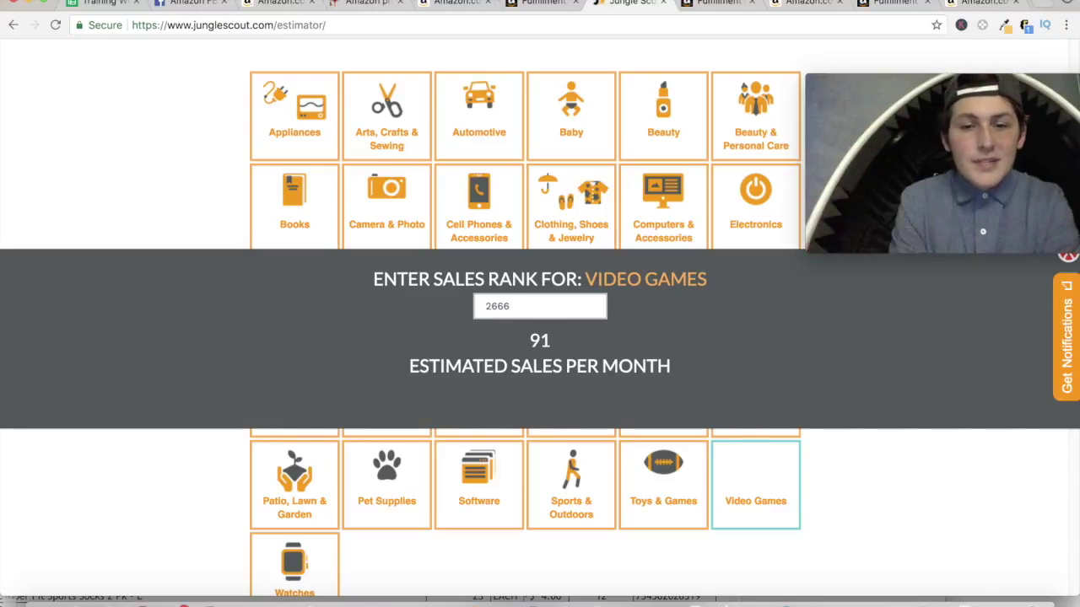
# Step: Return to the spreadsheet and enter 44 as the monthly sales for B01MT550TG
pyautogui.click(120, 4)
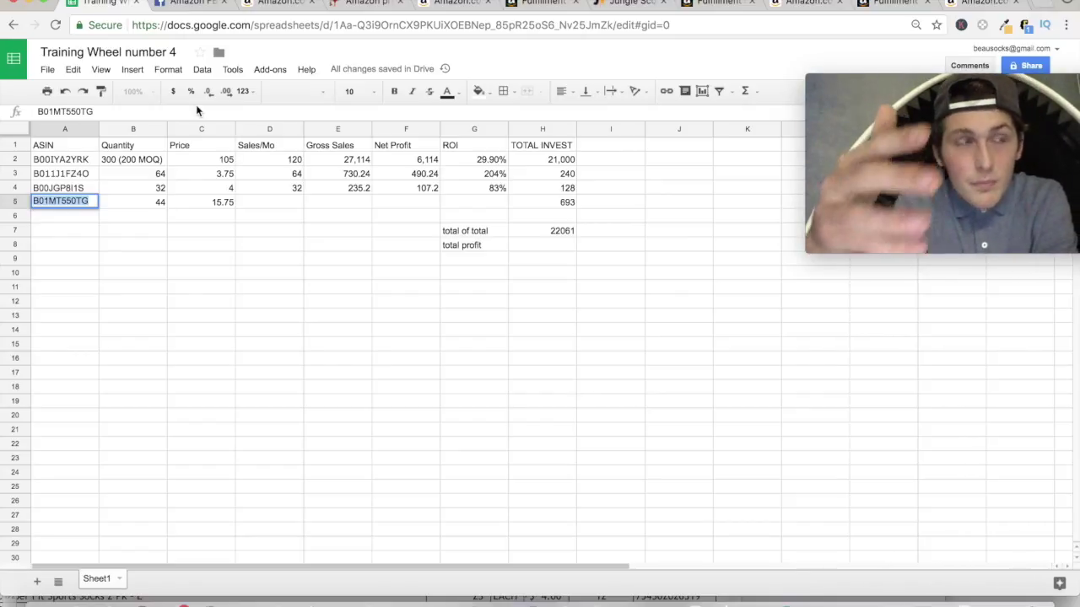
pyautogui.click(264, 206)
pyautogui.doubleClick(276, 200)
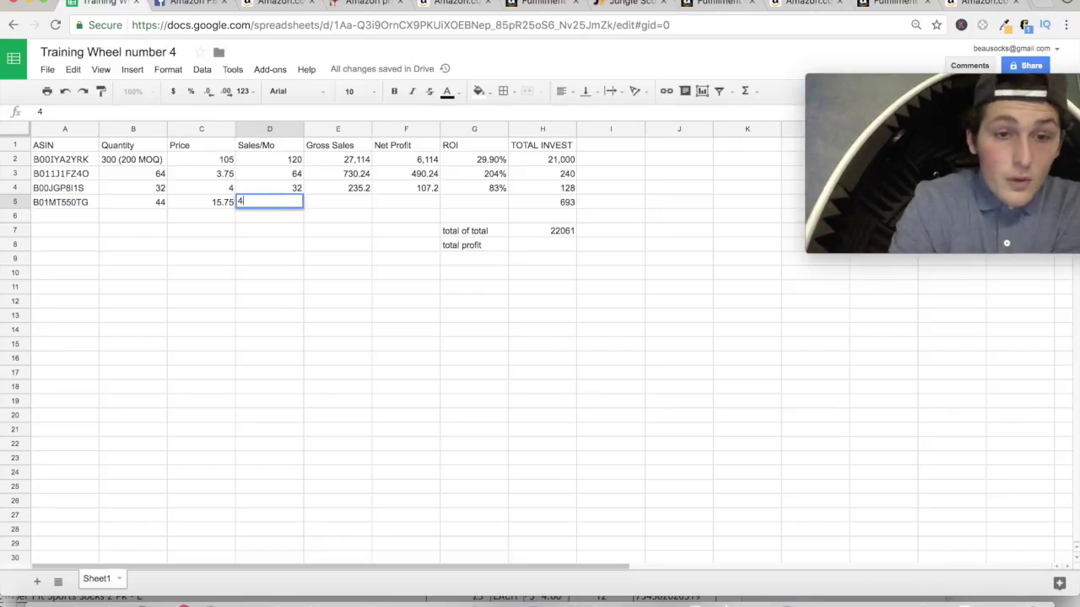
pyautogui.doubleClick(348, 202)
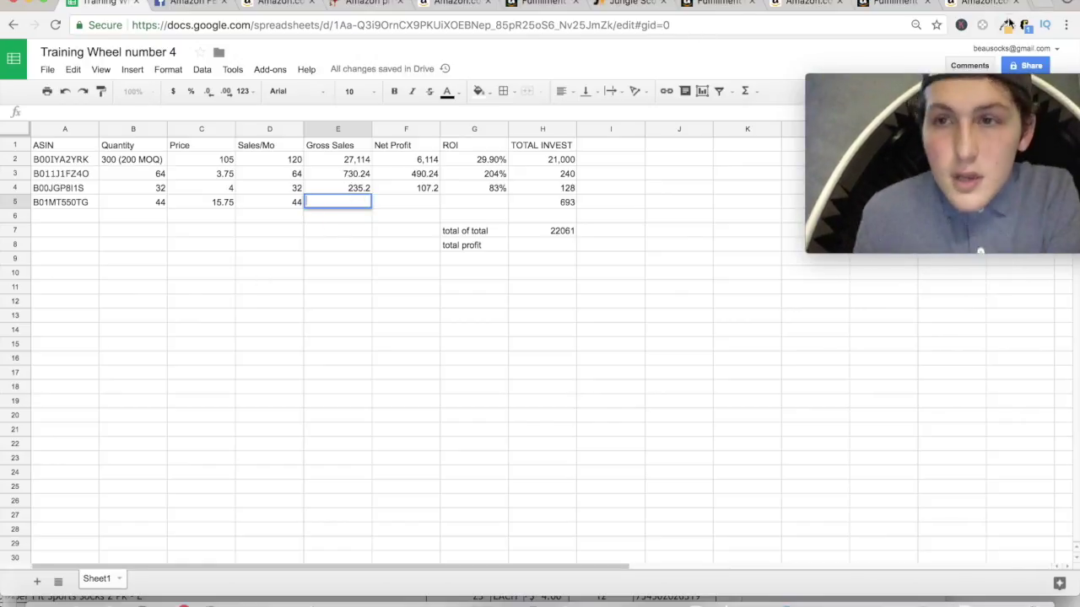
# Step: Go back from the Amazon offers to the Mario & Luigi Dream Team product page, find "asin" on it and copy the ASIN
pyautogui.click(983, 3)
pyautogui.scroll(10, 81, 225)
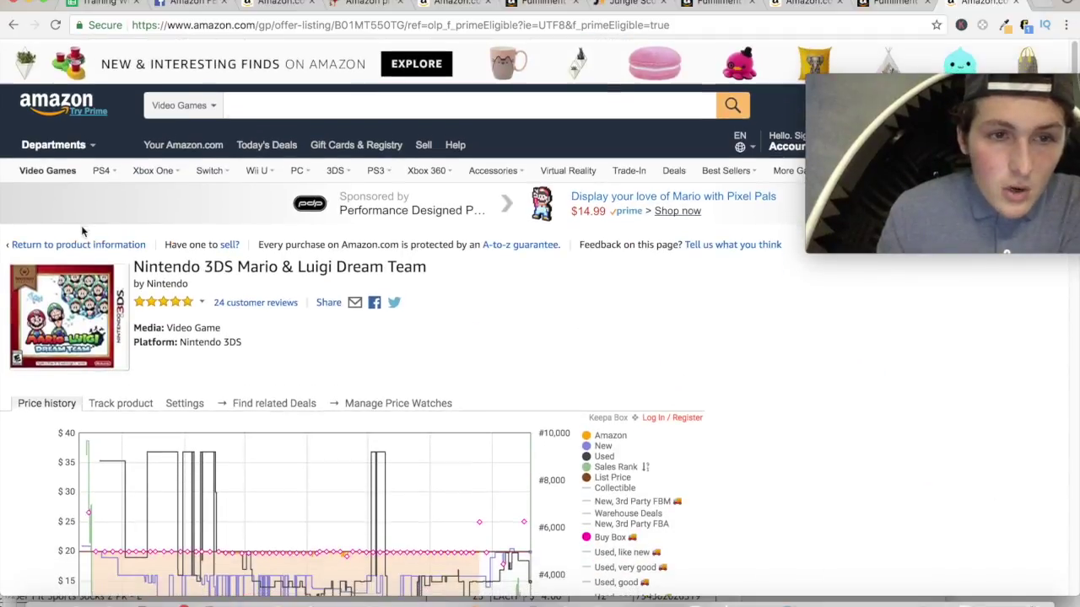
pyautogui.click(74, 247)
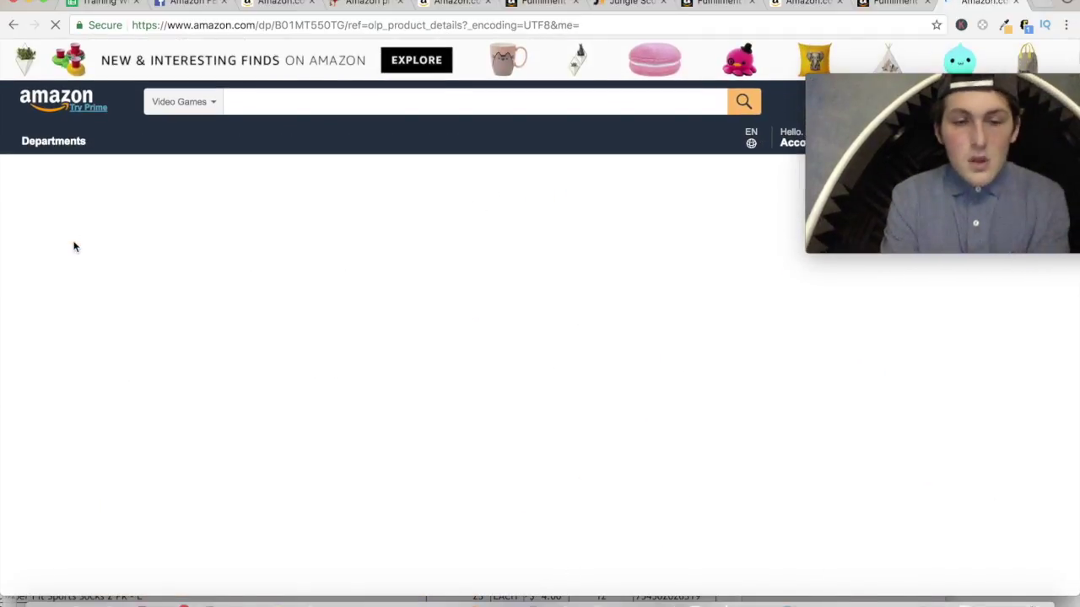
pyautogui.press('super+f')
pyautogui.write('asin')
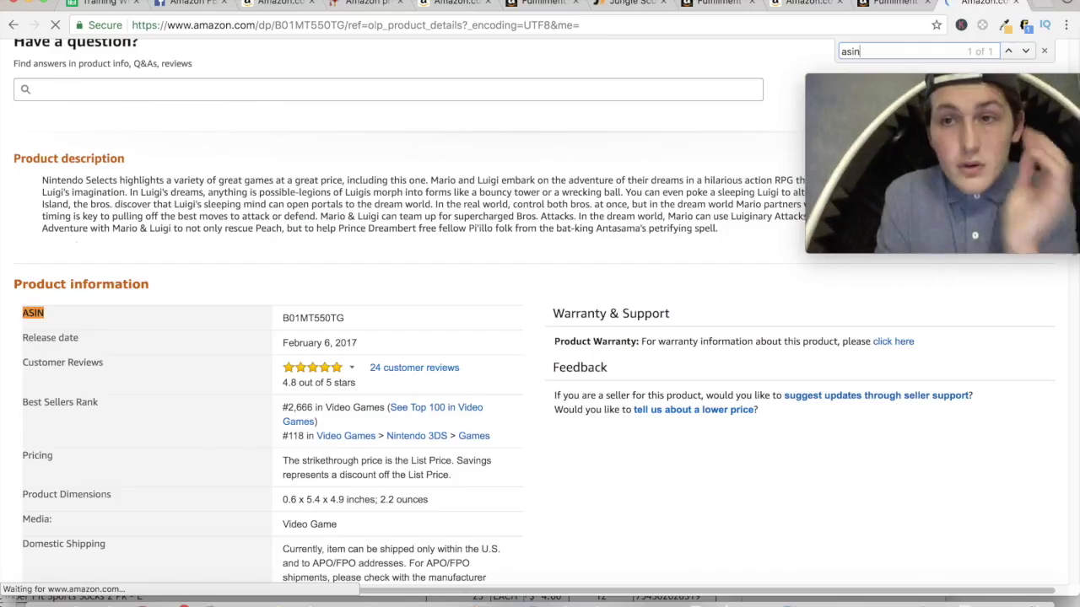
pyautogui.doubleClick(308, 317)
pyautogui.click(309, 317)
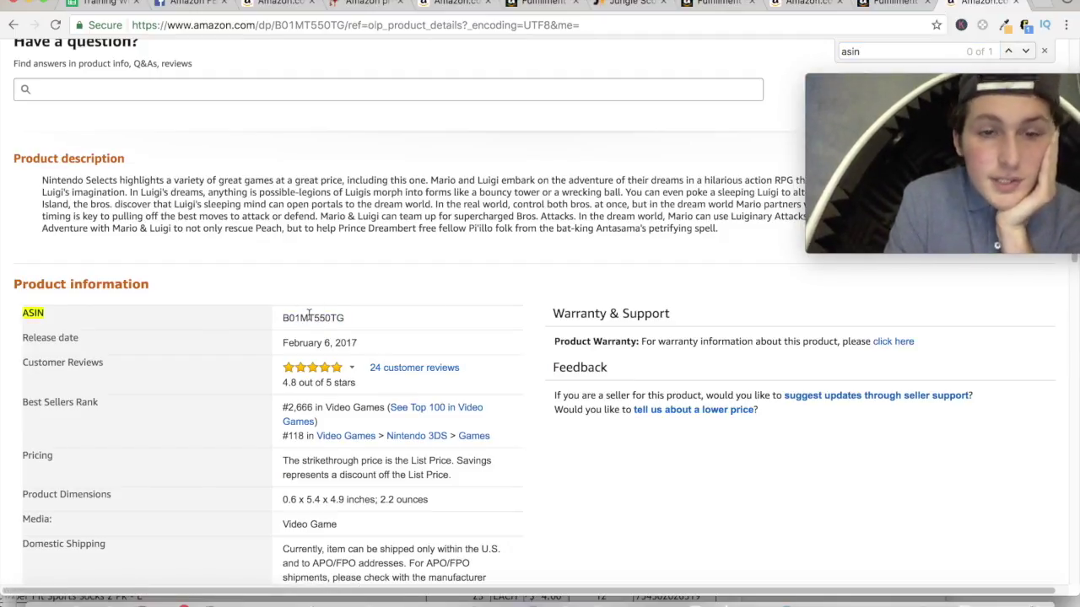
pyautogui.doubleClick(324, 316)
pyautogui.press('super+c')
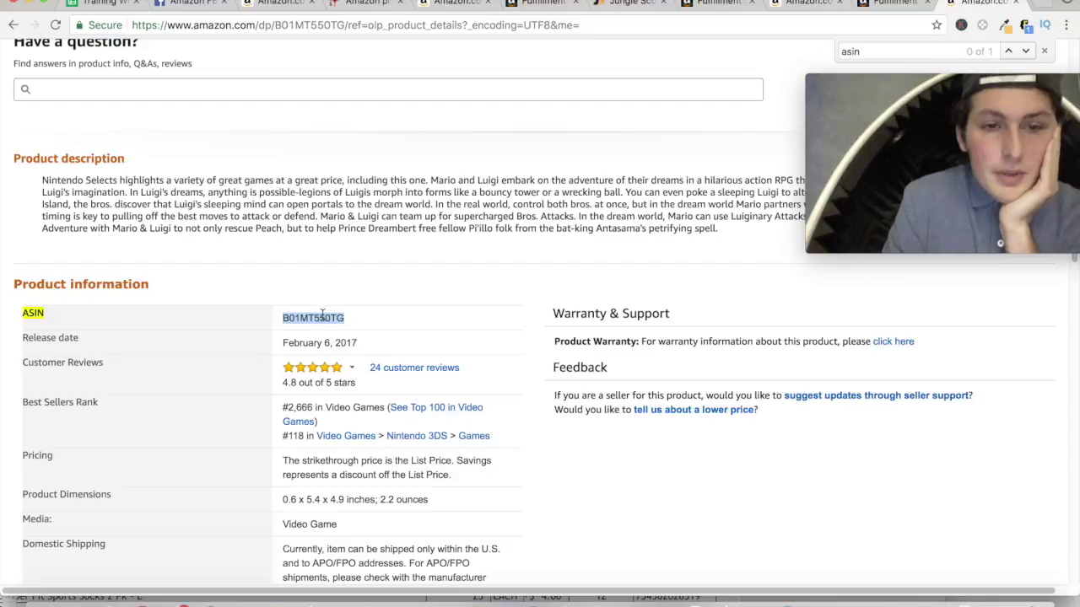
# Step: Search the web for the FBA fee calculator in a new tab, open Amazon's Revenue Calculator and look up ASIN B01MT550TG
pyautogui.click(1041, 4)
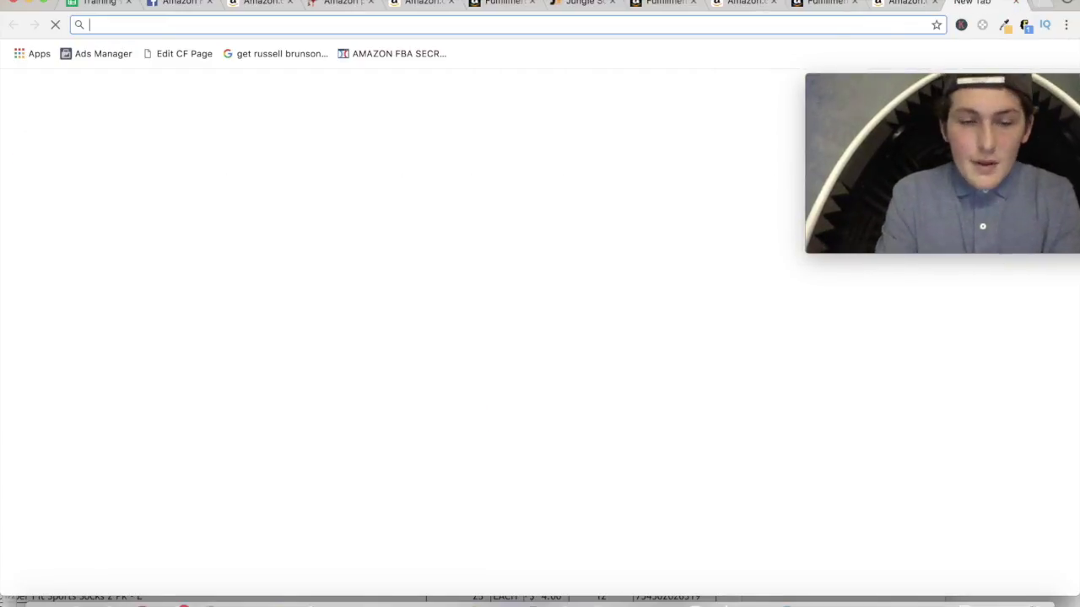
pyautogui.write('fba fee')
pyautogui.press('Return')
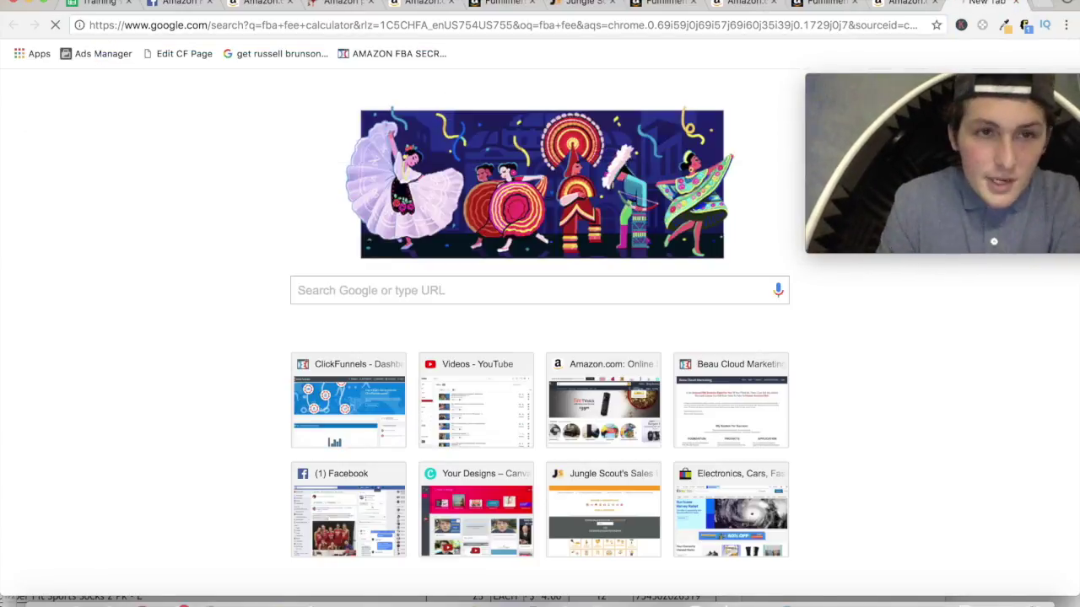
pyautogui.click(226, 177)
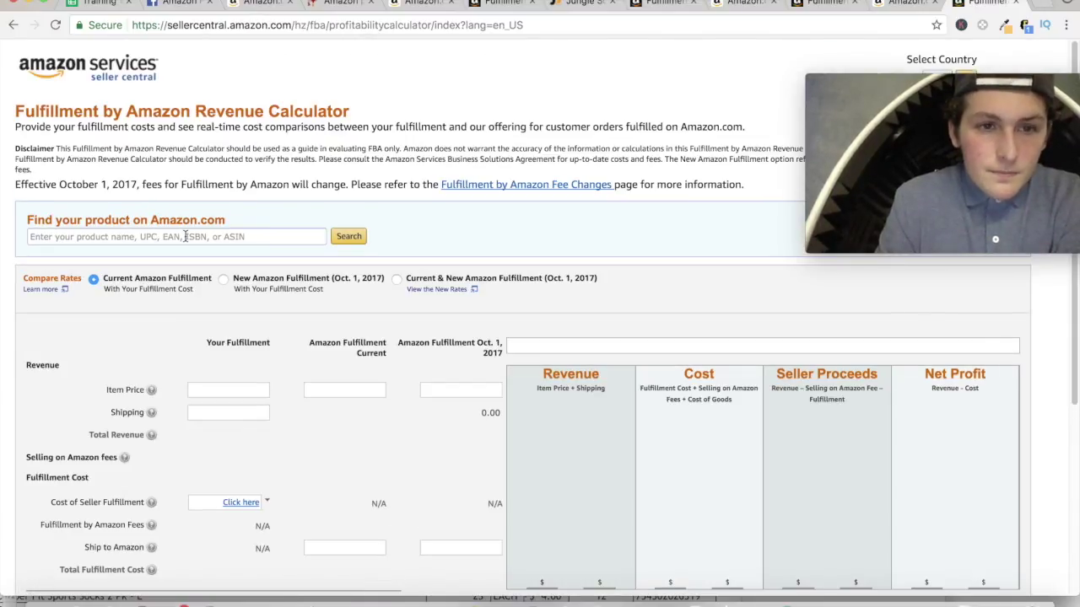
pyautogui.click(185, 237)
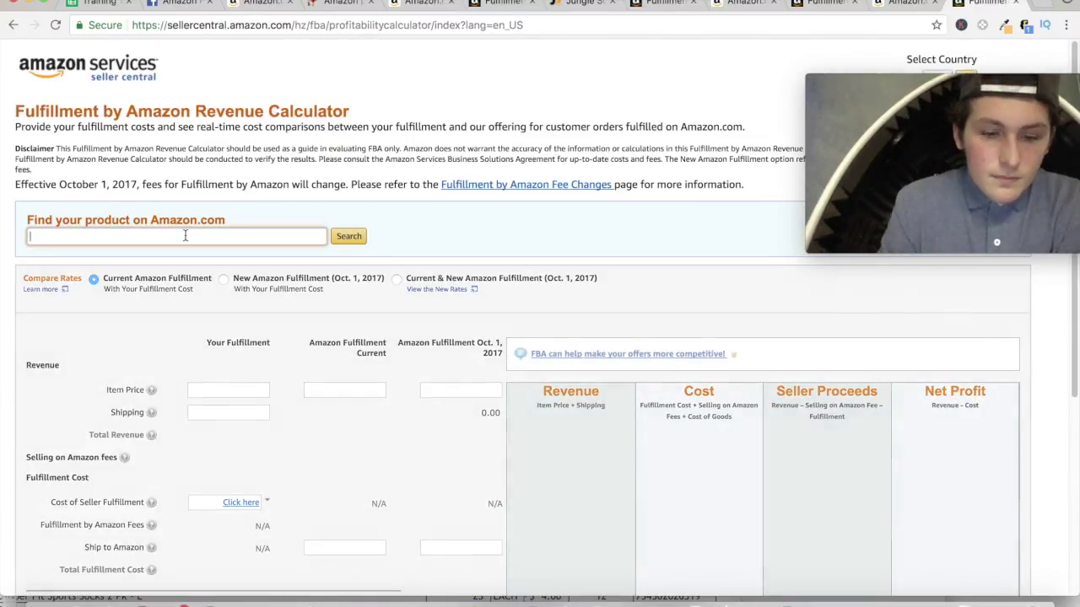
pyautogui.press('super+v')
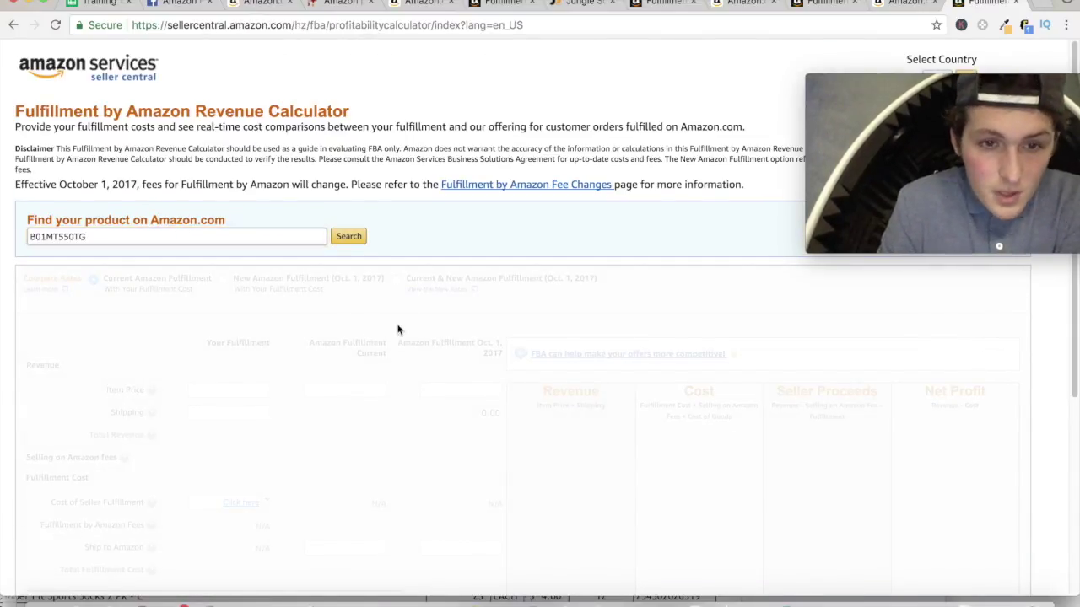
pyautogui.click(350, 237)
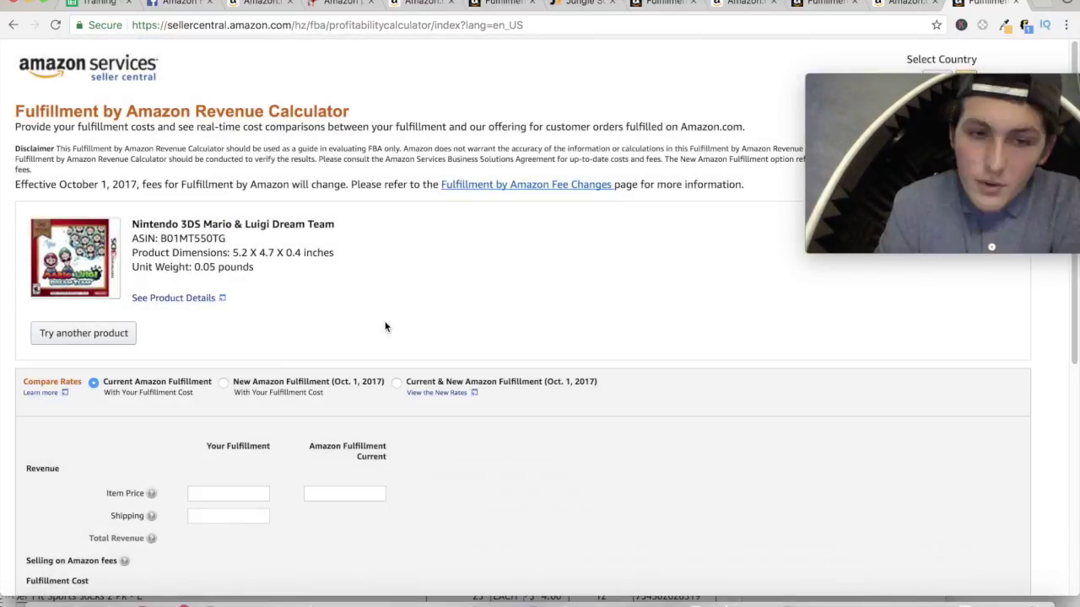
# Step: Calculate profitability under current and new Amazon fulfillment rates, with an item price of 29.95 and a product cost of 15.75
pyautogui.click(396, 383)
pyautogui.scroll(-3, 397, 388)
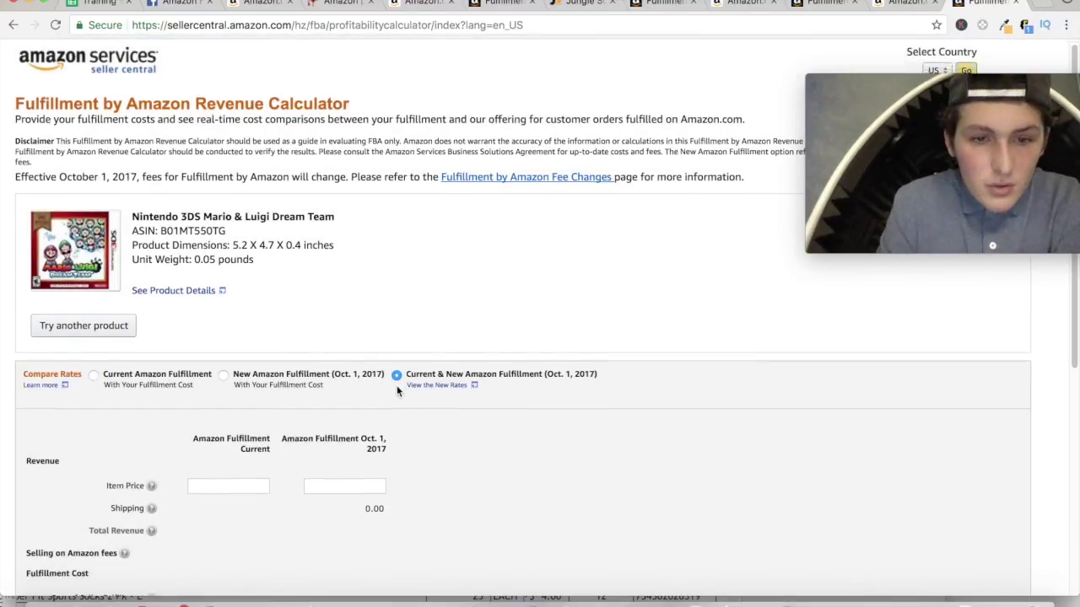
pyautogui.click(247, 380)
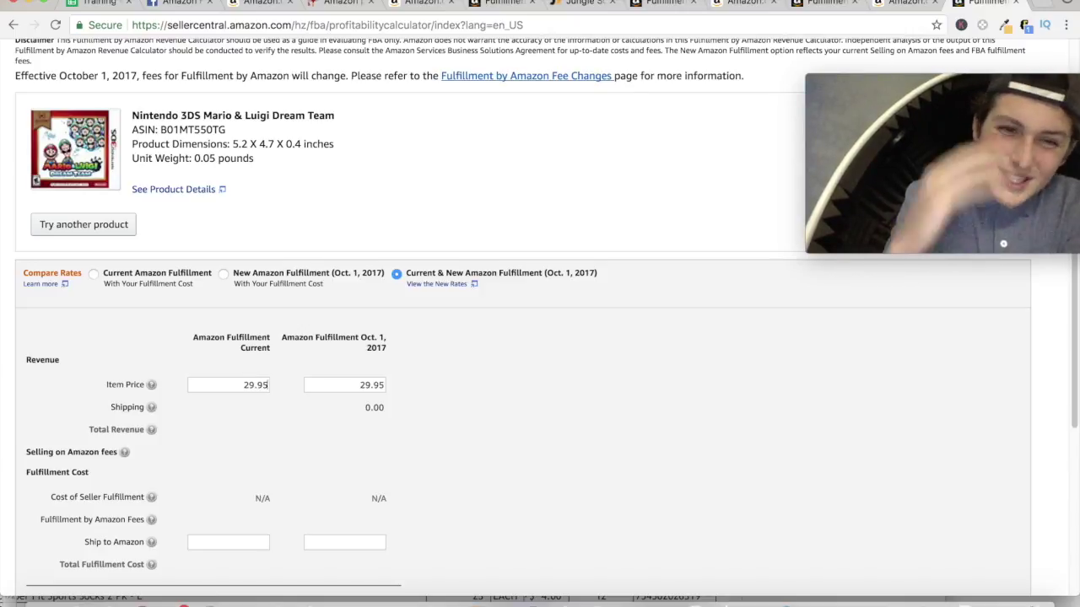
pyautogui.scroll(-6, 296, 422)
pyautogui.click(235, 399)
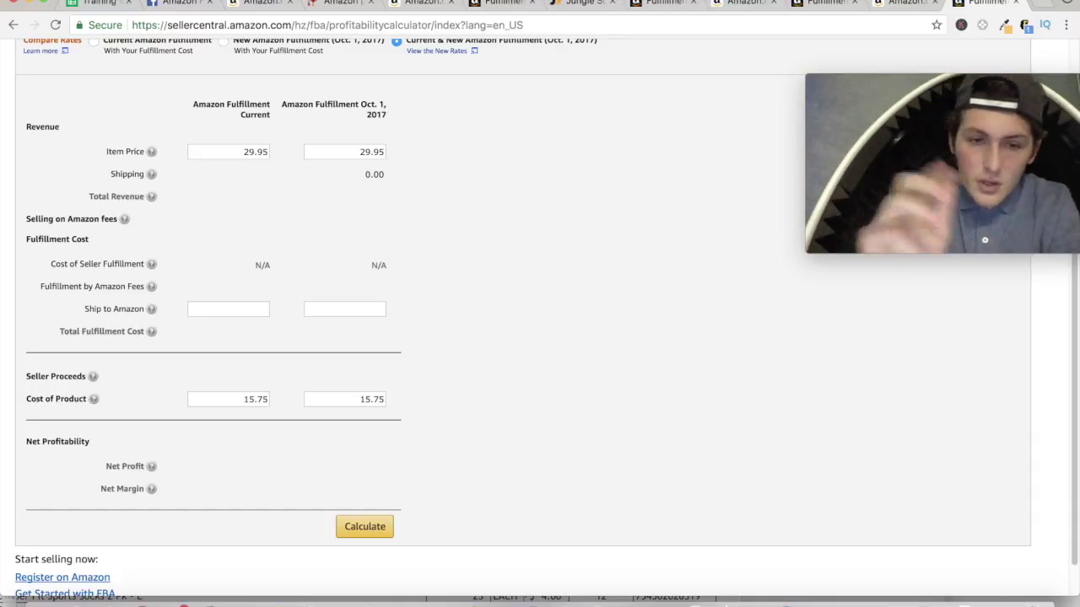
pyautogui.click(365, 529)
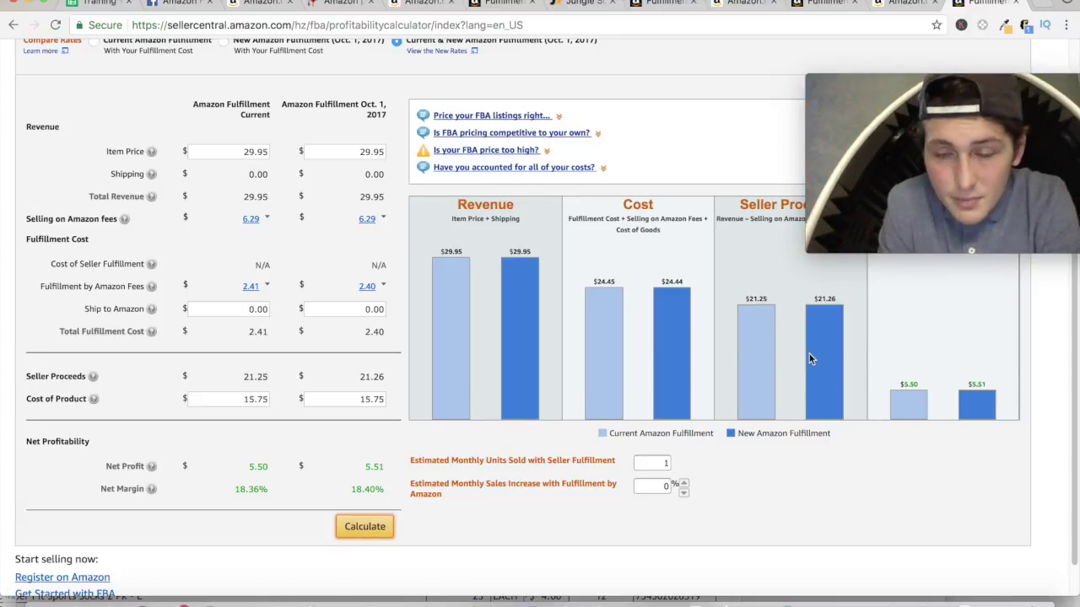
# Step: Set the estimated monthly units sold to 44 and examine the revenue, cost and seller proceeds charts
pyautogui.doubleClick(652, 463)
pyautogui.write('44')
pyautogui.press('Return')
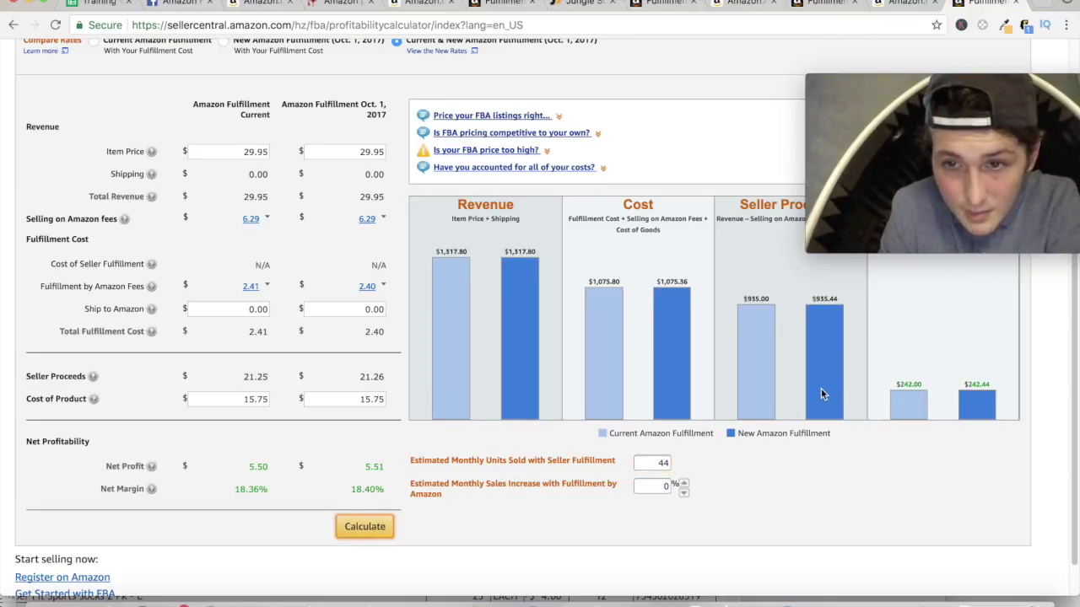
pyautogui.scroll(5, 821, 388)
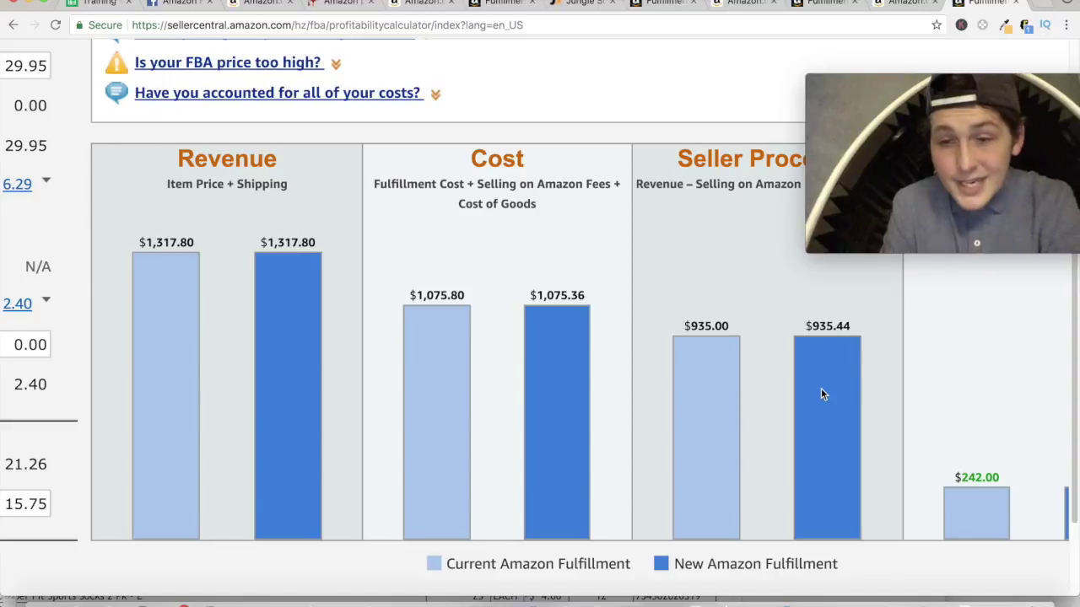
# Step: Return to the spreadsheet and enter 935.44 as the gross sales for B01MT550TG, rechecking the figure in the calculator
pyautogui.click(97, 5)
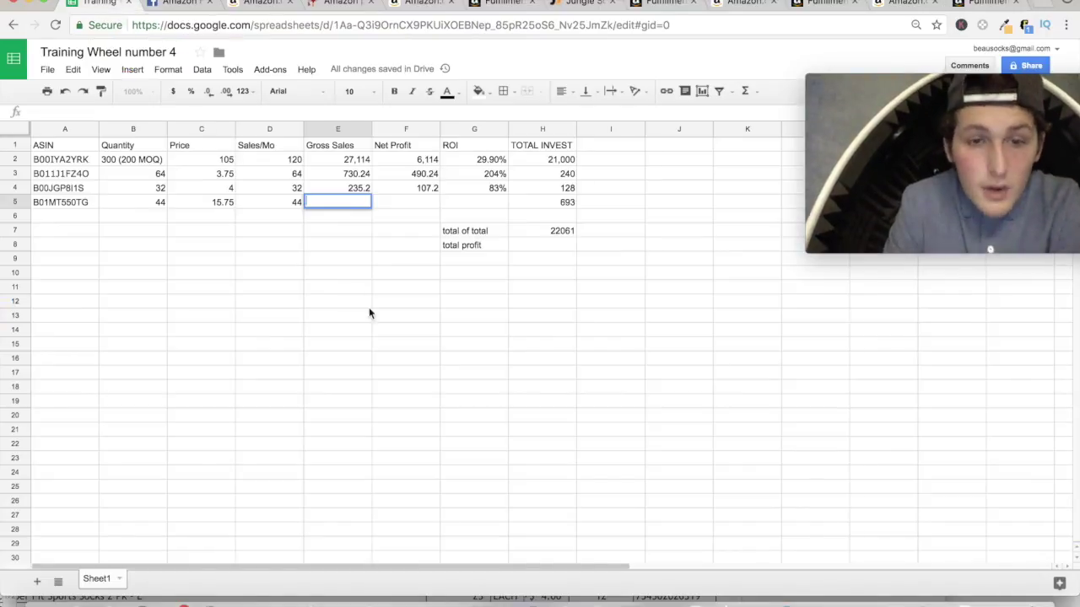
pyautogui.write('9.')
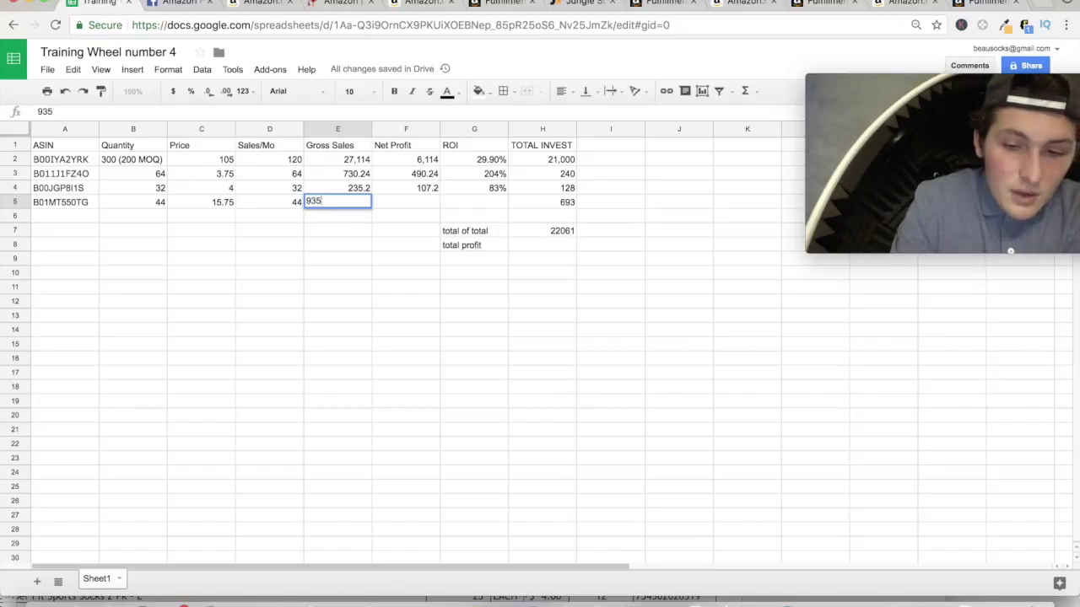
pyautogui.click(987, 4)
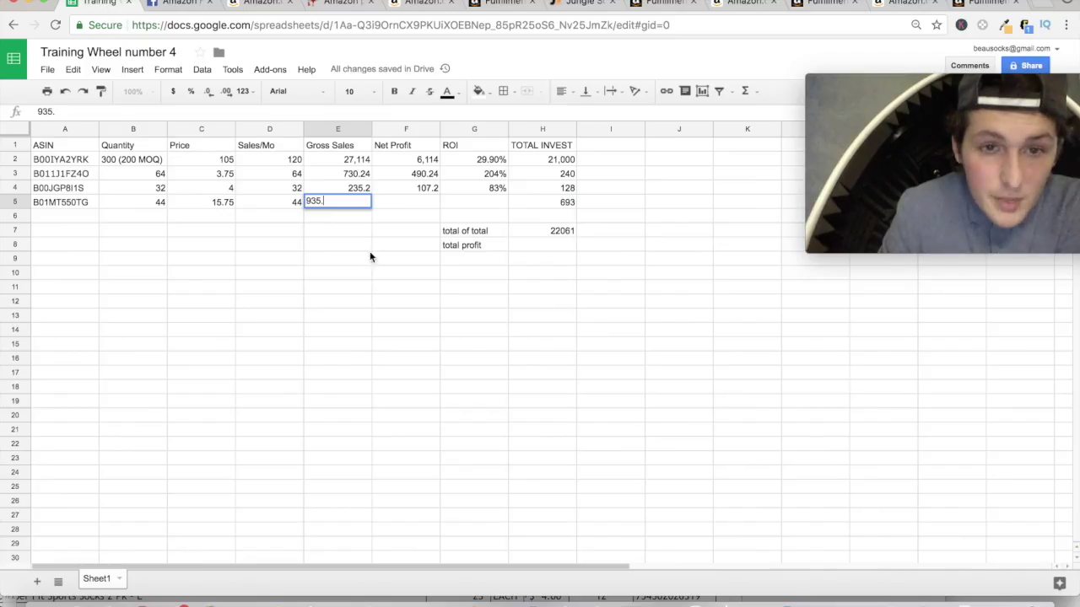
pyautogui.click(97, 4)
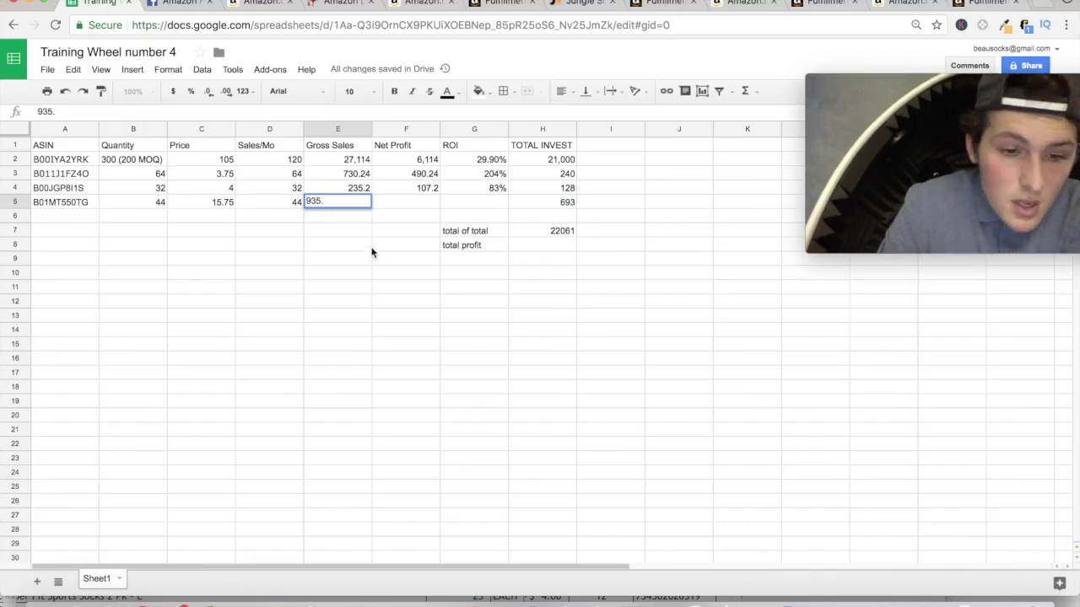
pyautogui.write('44')
pyautogui.click(358, 230)
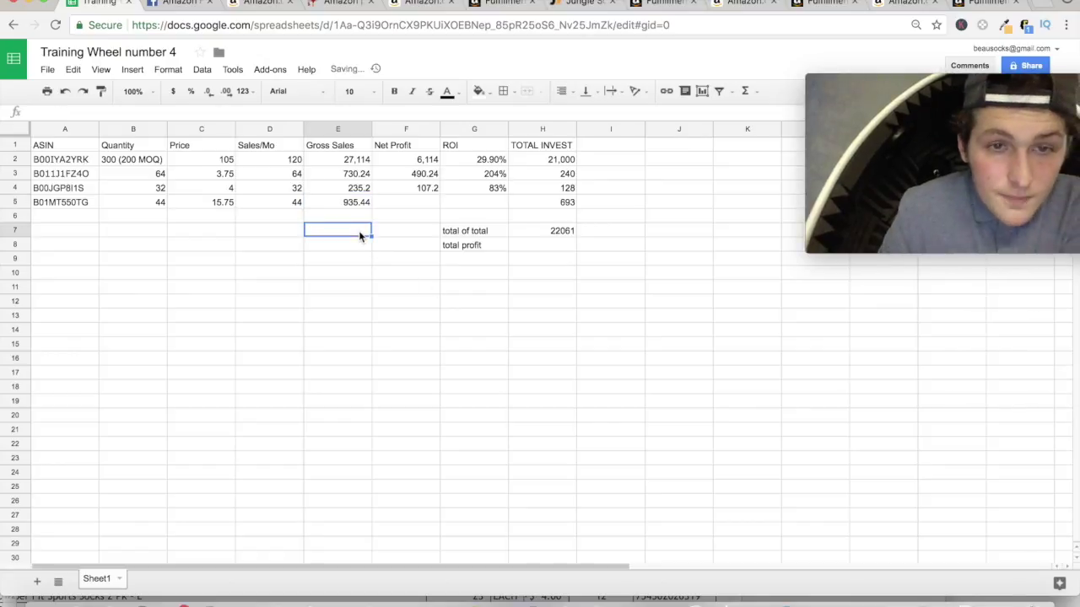
# Step: Prefix the four Gross Sales values with a dollar sign: $935.44, $235.2, $730.24 and $27114
pyautogui.doubleClick(334, 199)
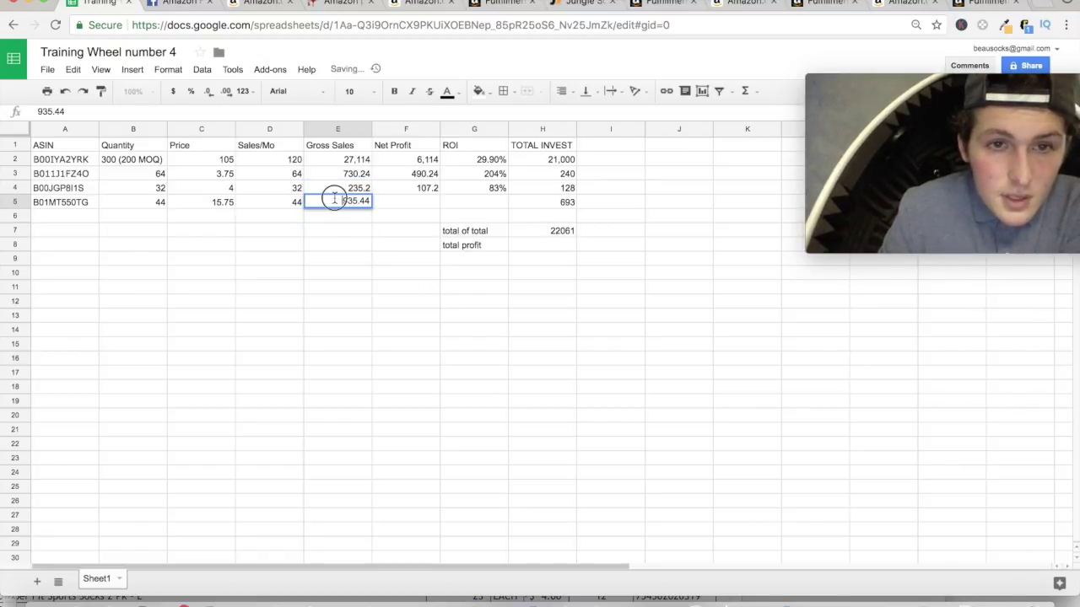
pyautogui.write('$')
pyautogui.click(333, 187)
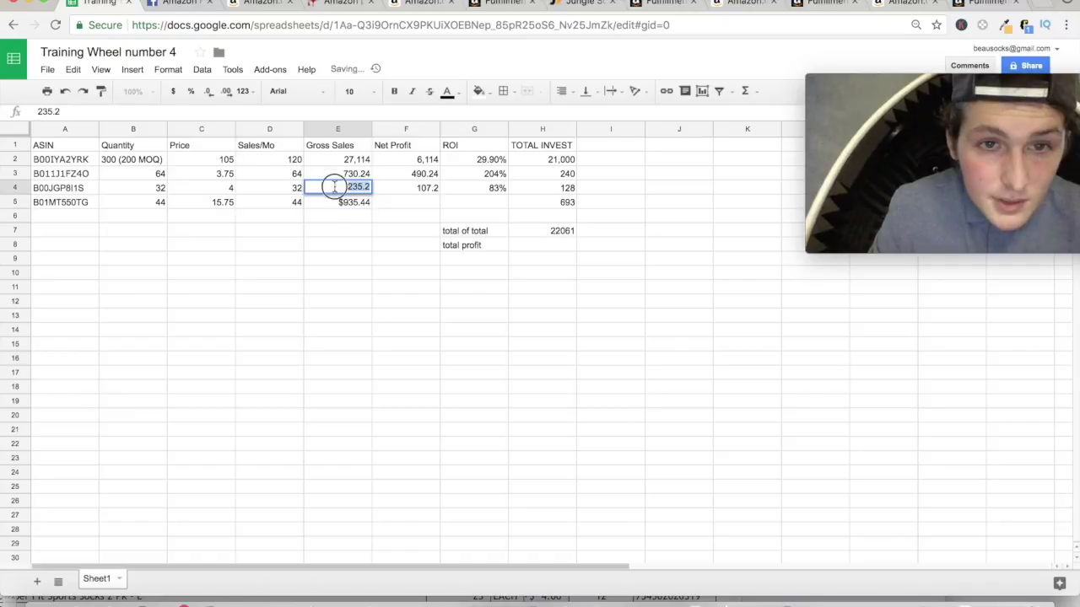
pyautogui.doubleClick(334, 186)
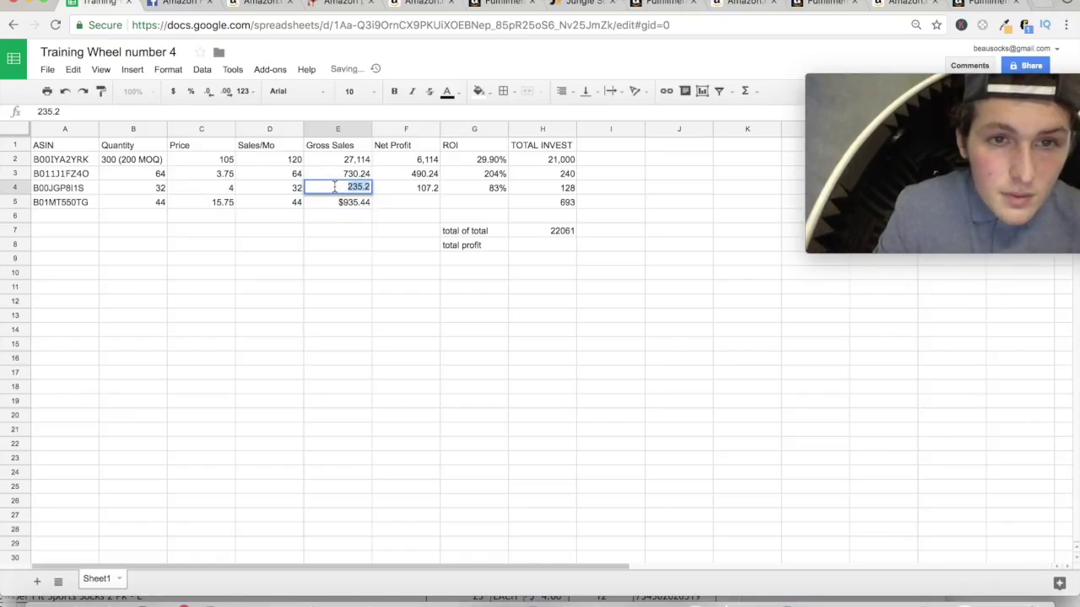
pyautogui.click(348, 186)
pyautogui.write('$')
pyautogui.click(335, 177)
pyautogui.doubleClick(340, 173)
pyautogui.click(340, 173)
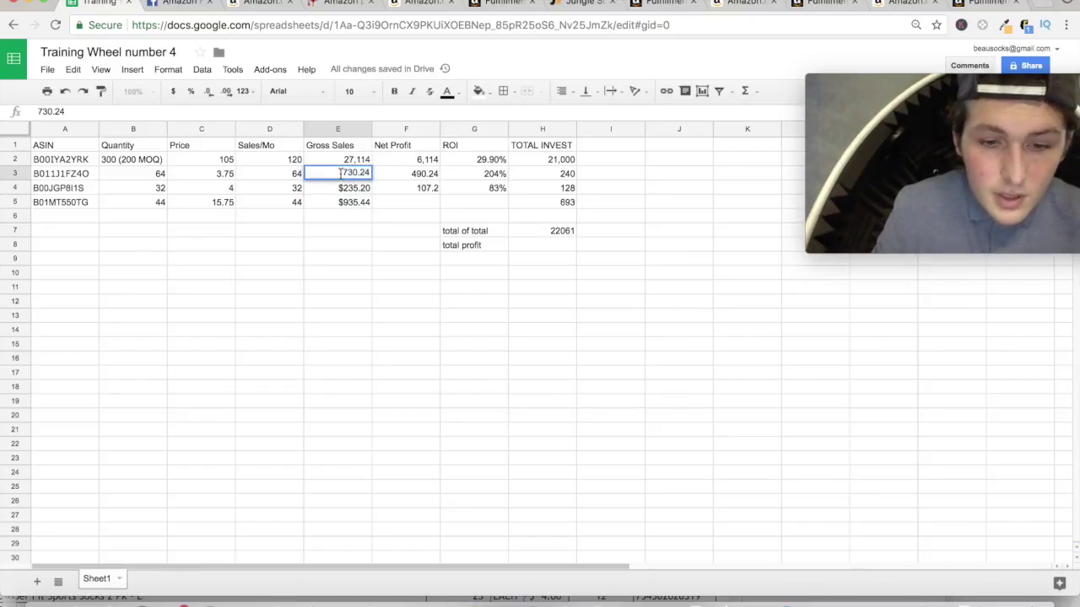
pyautogui.doubleClick(335, 159)
pyautogui.click(335, 159)
pyautogui.write('$')
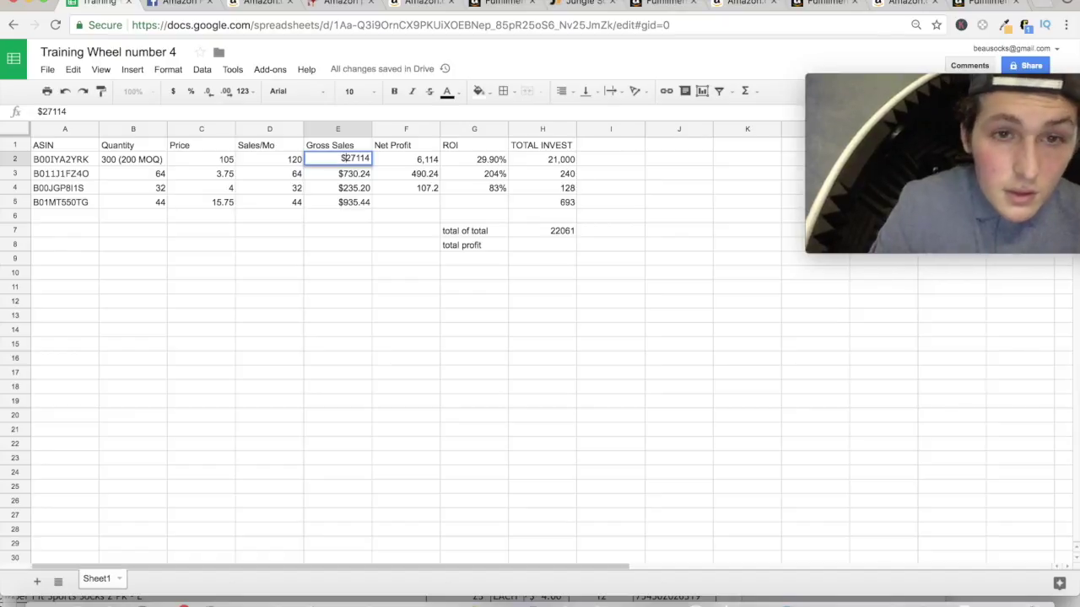
# Step: Prefix the first three Net Profit values with a dollar sign: $6,114, $490.24 and $107.2
pyautogui.doubleClick(402, 161)
pyautogui.click(403, 158)
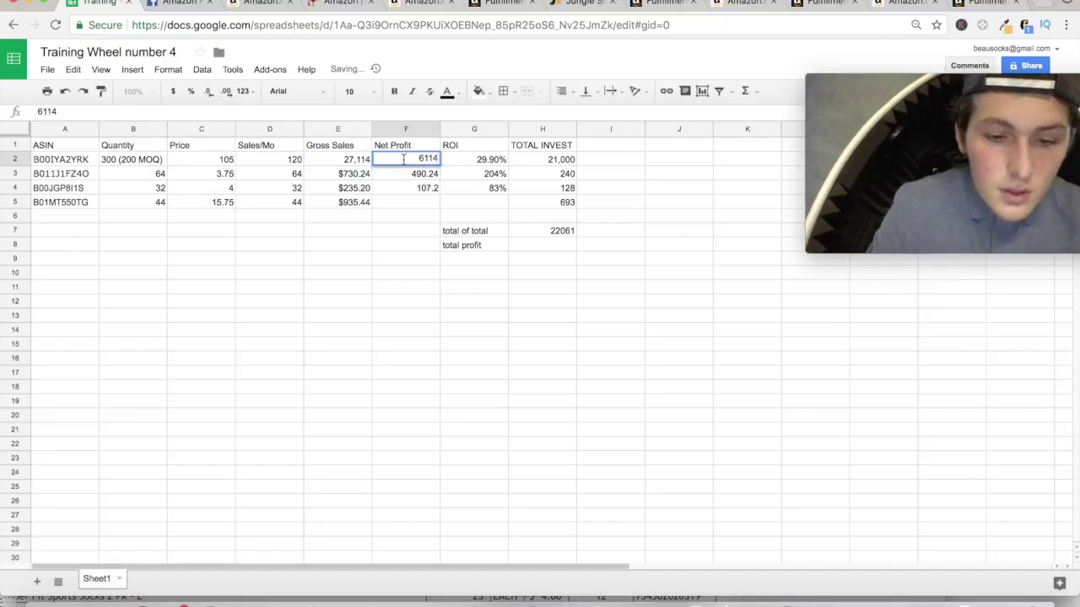
pyautogui.write('$6,')
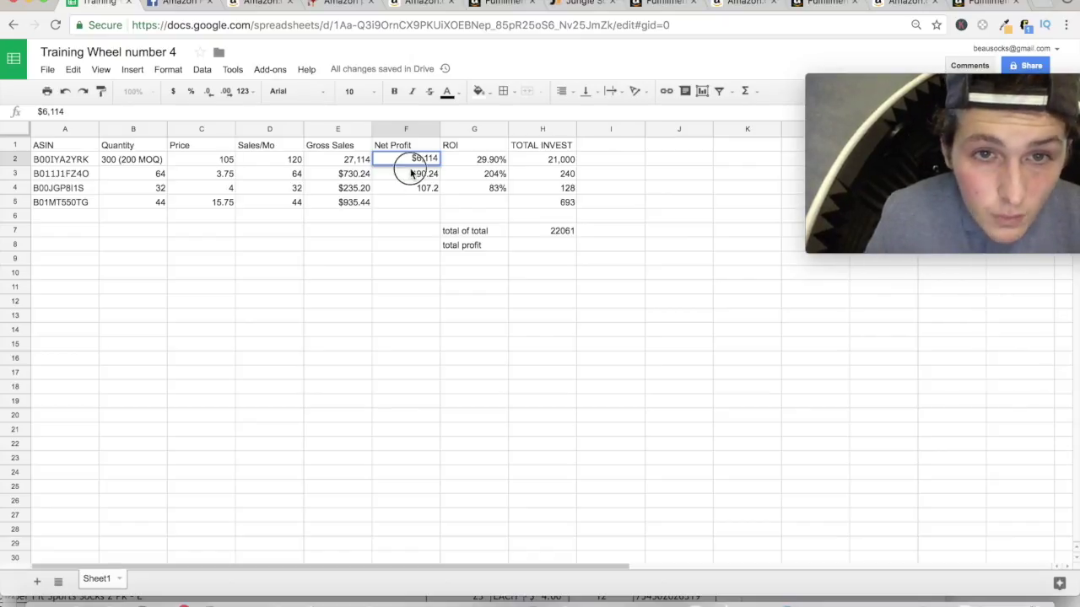
pyautogui.doubleClick(407, 172)
pyautogui.click(406, 172)
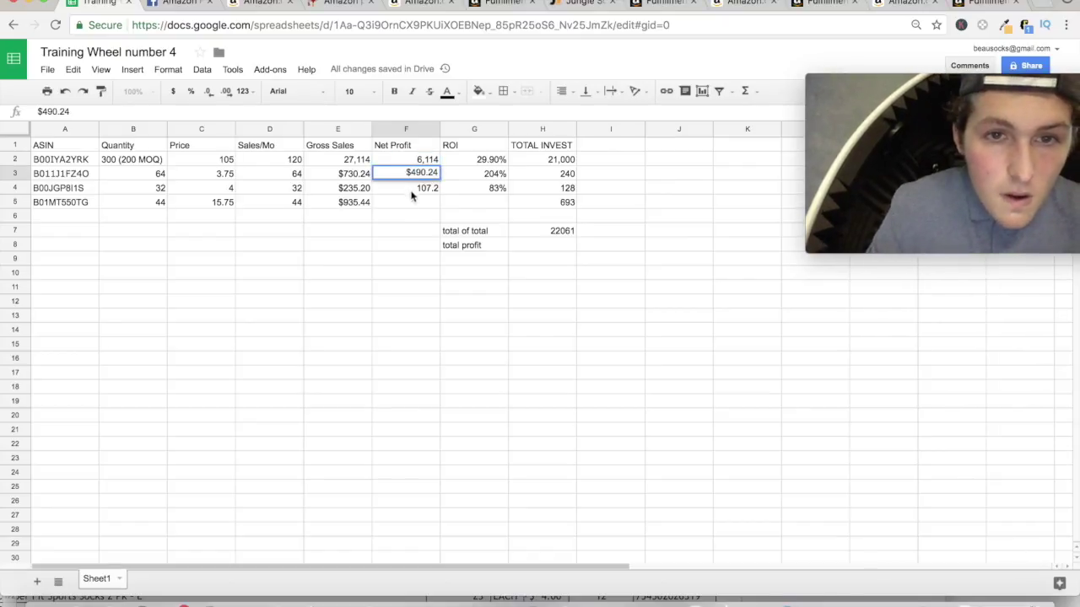
pyautogui.doubleClick(414, 187)
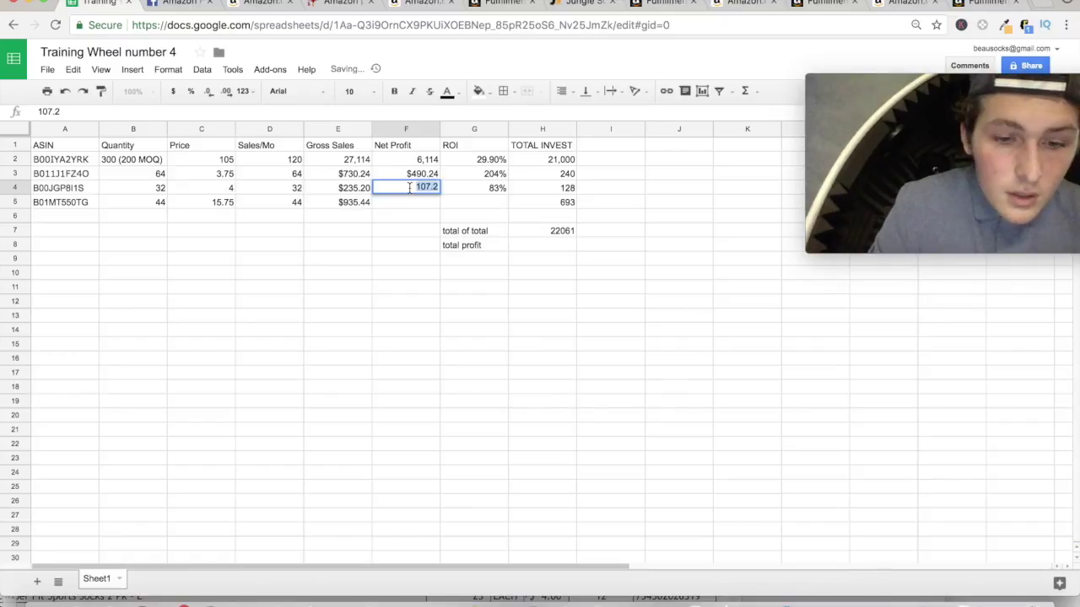
pyautogui.click(410, 187)
pyautogui.write('$')
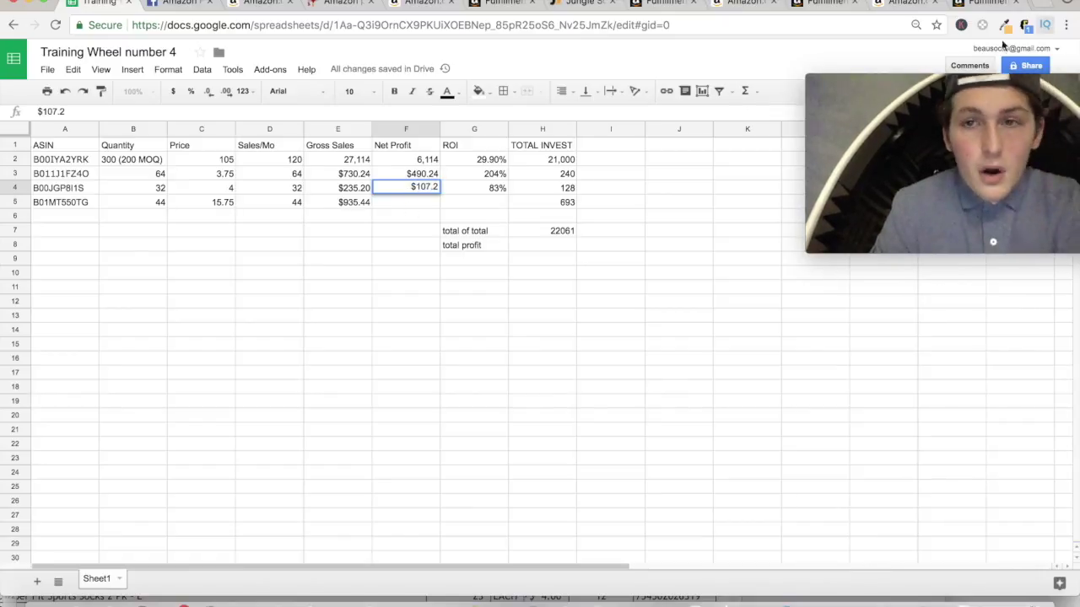
# Step: Look up the monthly profit under new Amazon fulfillment in the FBA calculator and enter $242.44 as the net profit for B01MT550TG
pyautogui.click(995, 5)
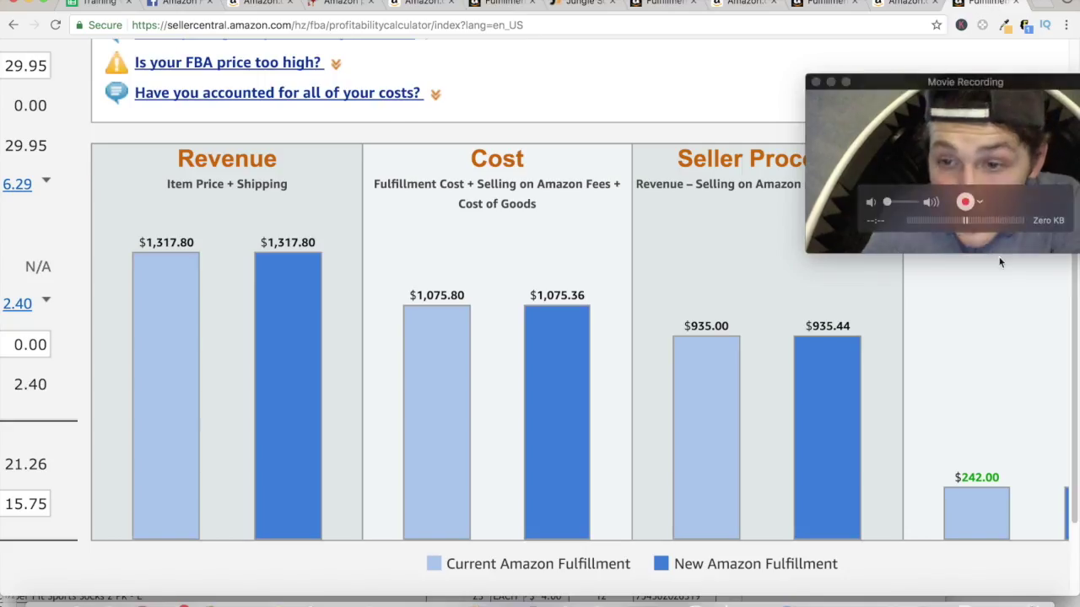
pyautogui.hscroll(4, 1010, 418)
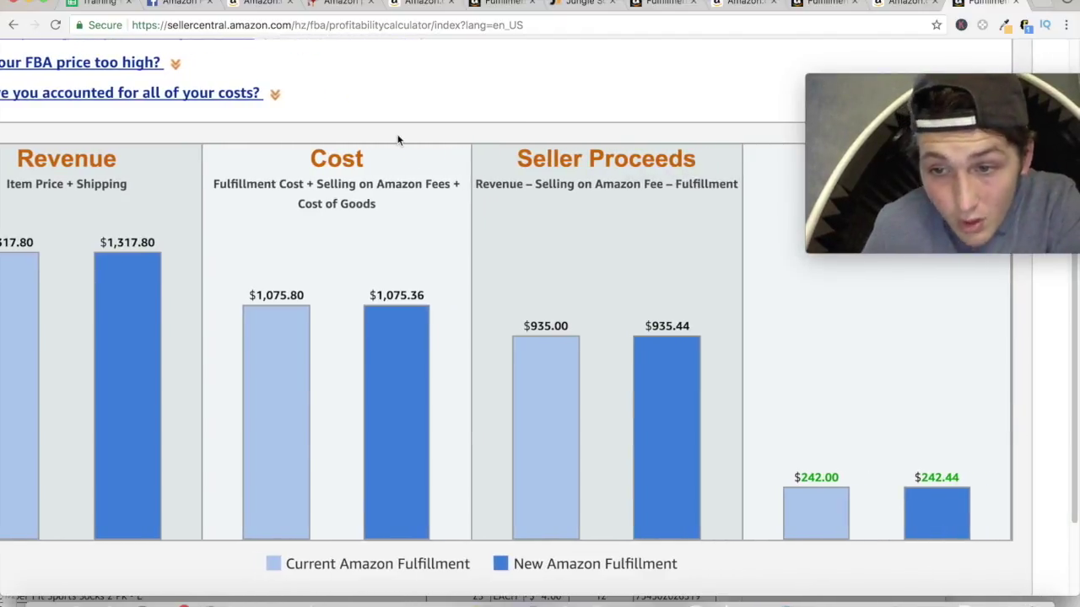
pyautogui.hotkey('ctrl', 'Tab')
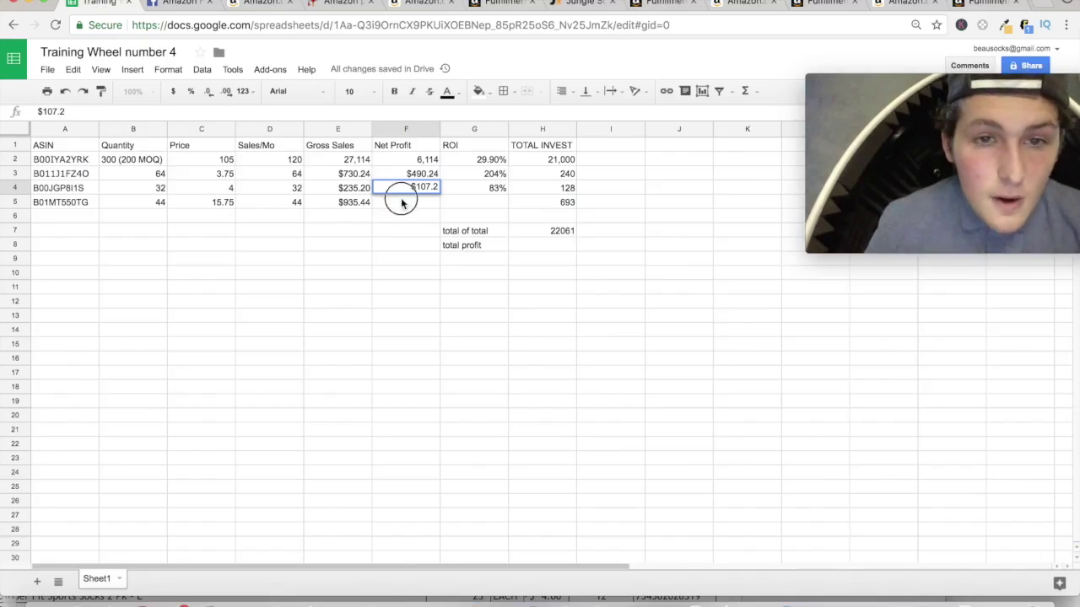
pyautogui.click(403, 202)
pyautogui.write('$2')
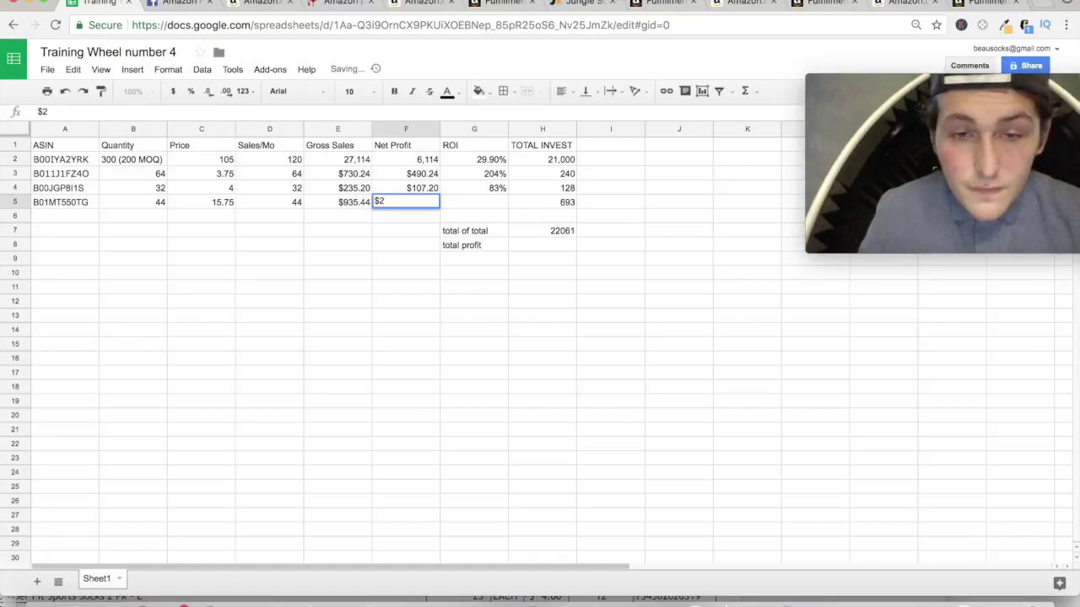
pyautogui.hotkey('ctrl', 'shift', 'Tab')
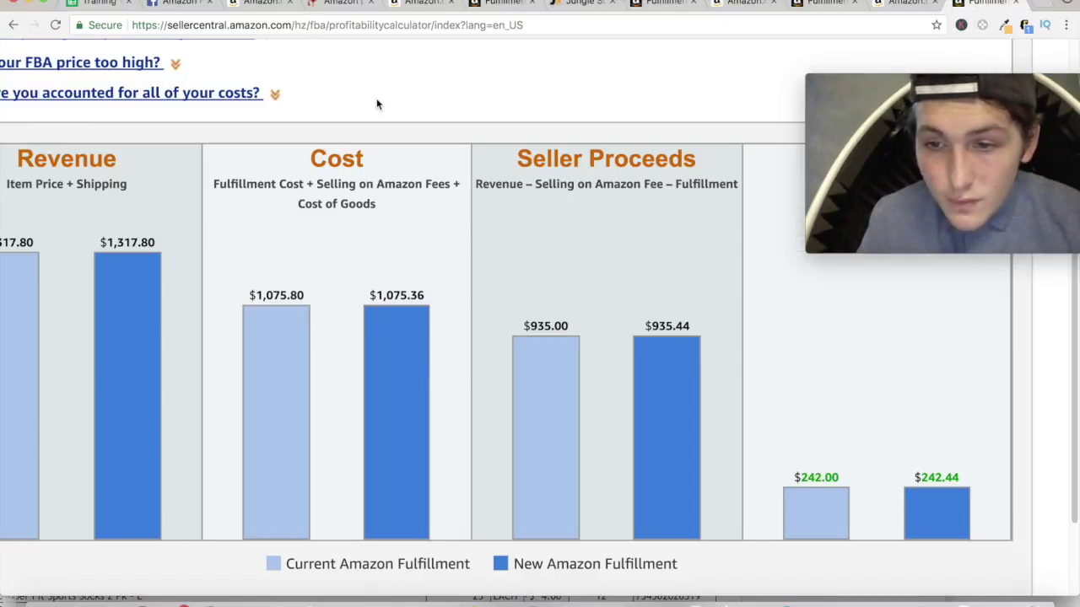
pyautogui.hotkey('ctrl', 'Tab')
pyautogui.write('242.44')
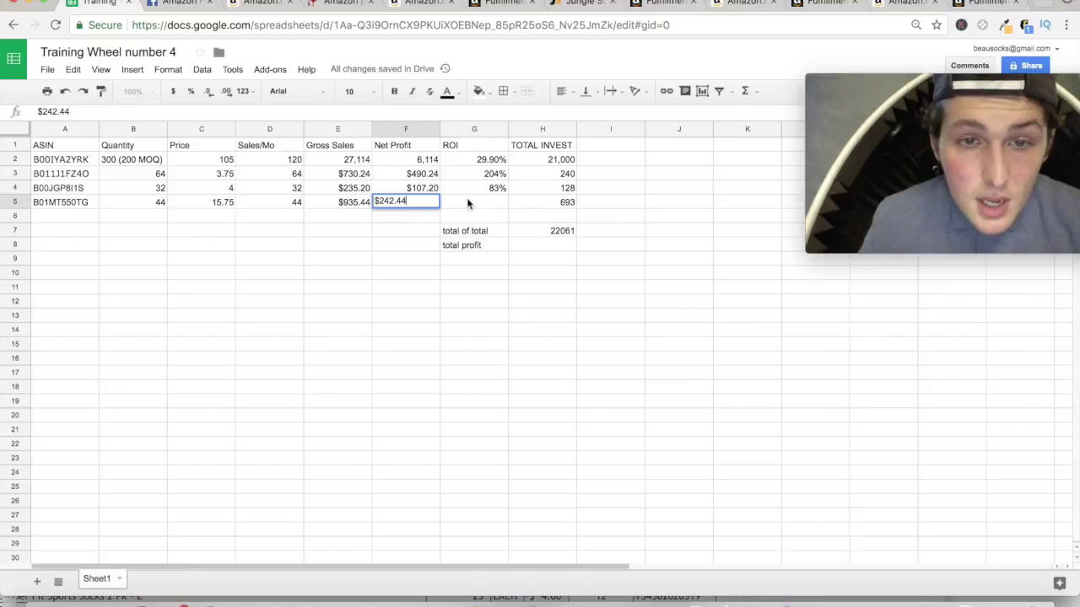
# Step: Open the Calculator app over the FBA profitability page and place it clear of the per-unit profit and product cost figures
pyautogui.click(474, 204)
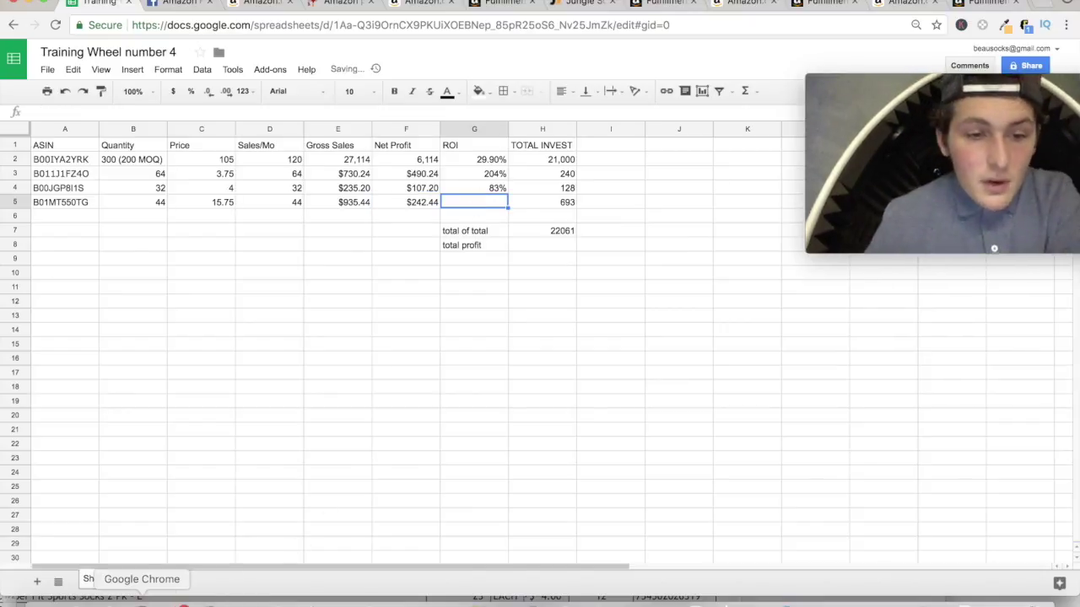
pyautogui.click(103, 598)
pyautogui.click(137, 368)
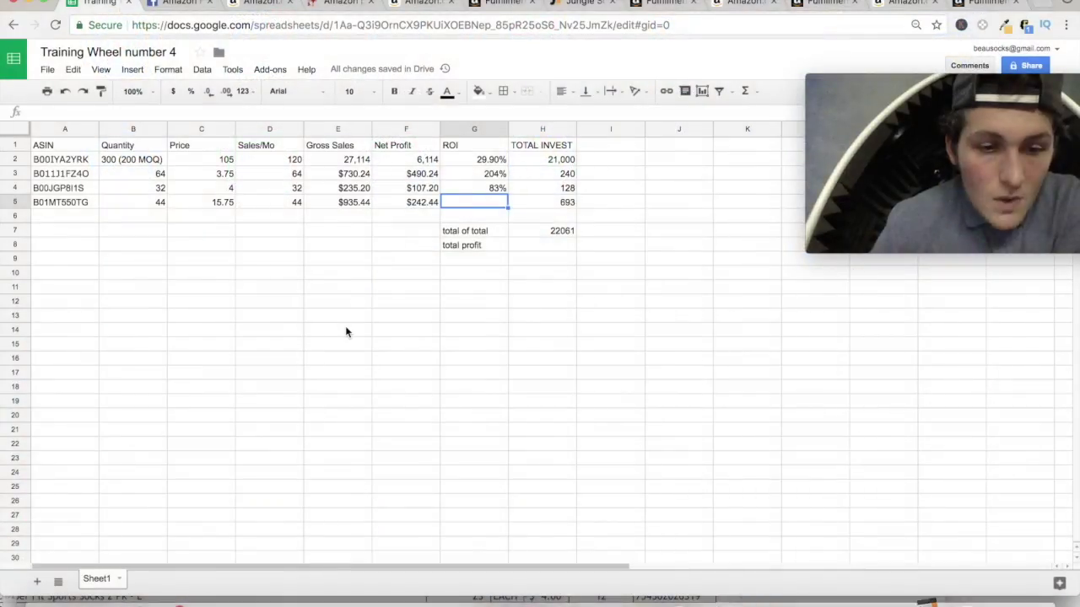
pyautogui.moveTo(362, 132); pyautogui.dragTo(323, 313)
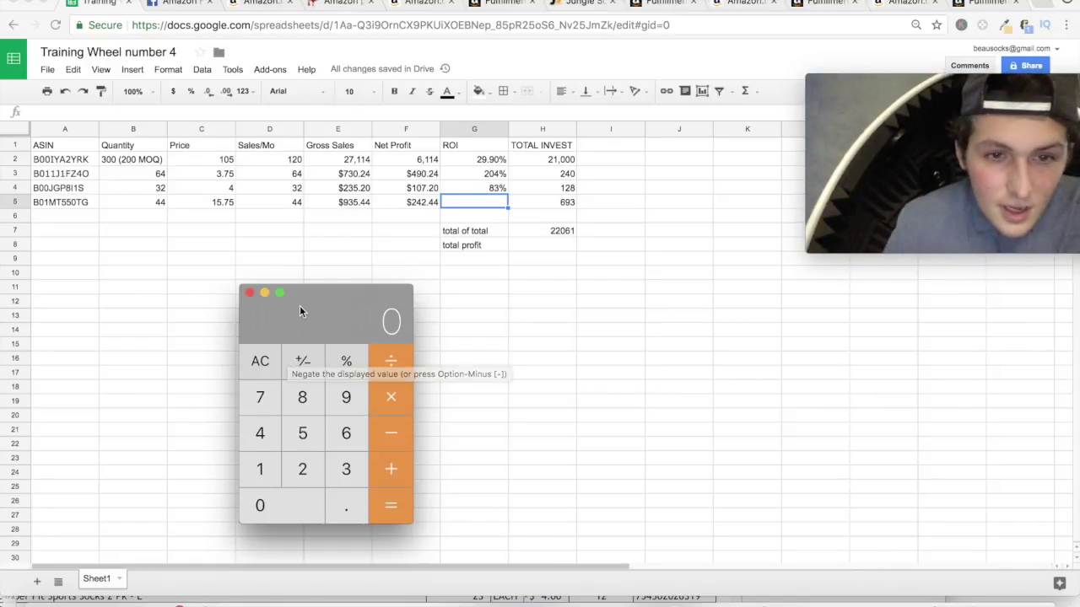
pyautogui.moveTo(310, 299); pyautogui.dragTo(302, 299)
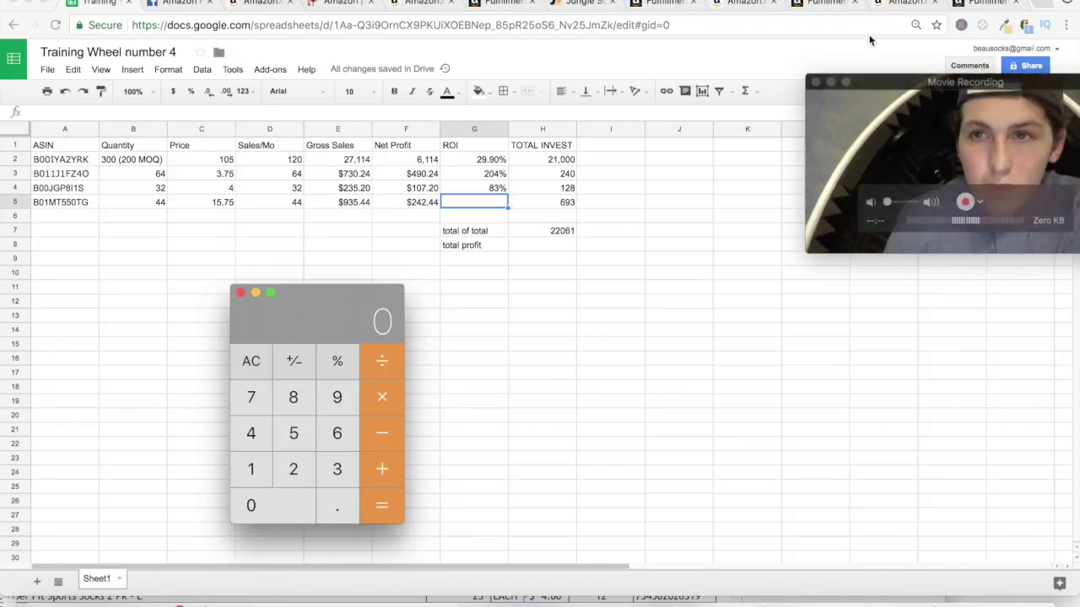
pyautogui.click(979, 4)
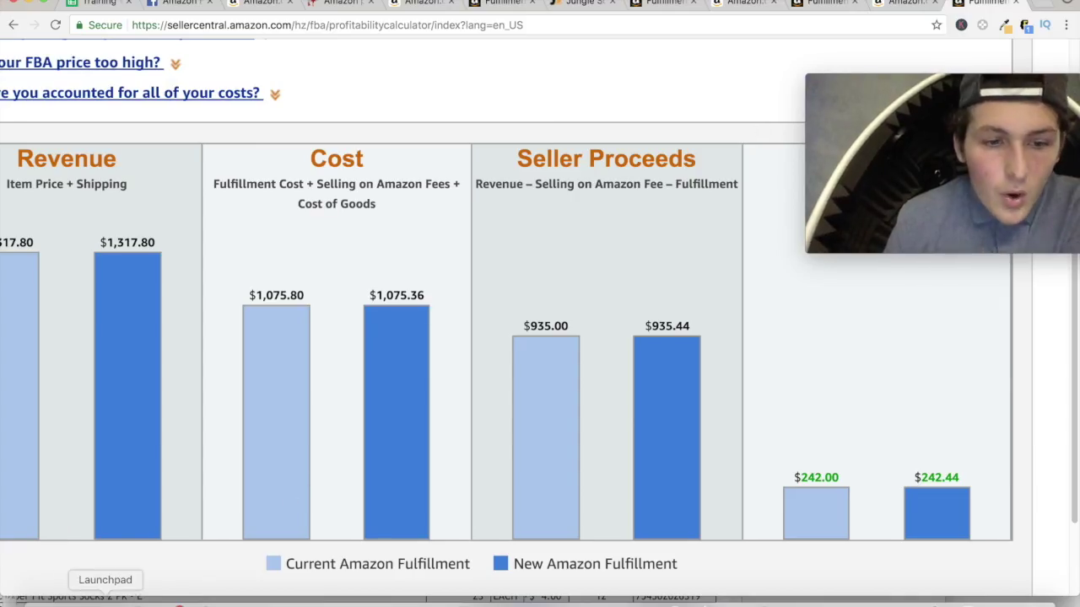
pyautogui.click(108, 600)
pyautogui.click(147, 377)
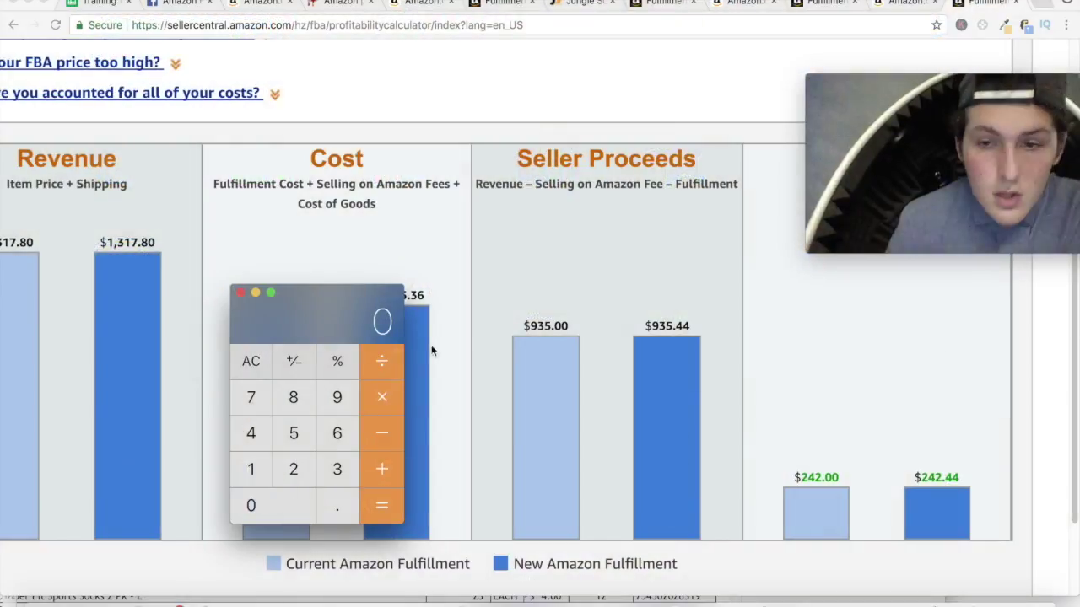
pyautogui.moveTo(384, 321); pyautogui.dragTo(350, 335)
pyautogui.hscroll(-5, 298, 232)
pyautogui.scroll(-5, 298, 232)
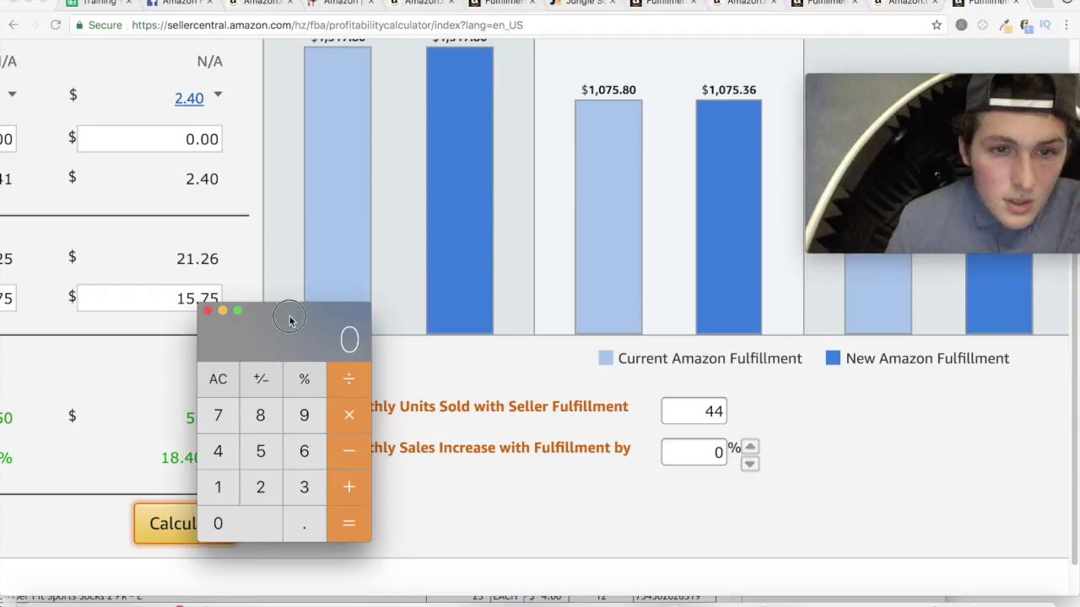
pyautogui.moveTo(289, 311); pyautogui.dragTo(425, 306)
# Step: Divide the per-unit profit of 5.51 by the product cost of 15.75 in the Calculator
pyautogui.click(396, 446)
pyautogui.click(437, 515)
pyautogui.click(394, 448)
pyautogui.click(355, 483)
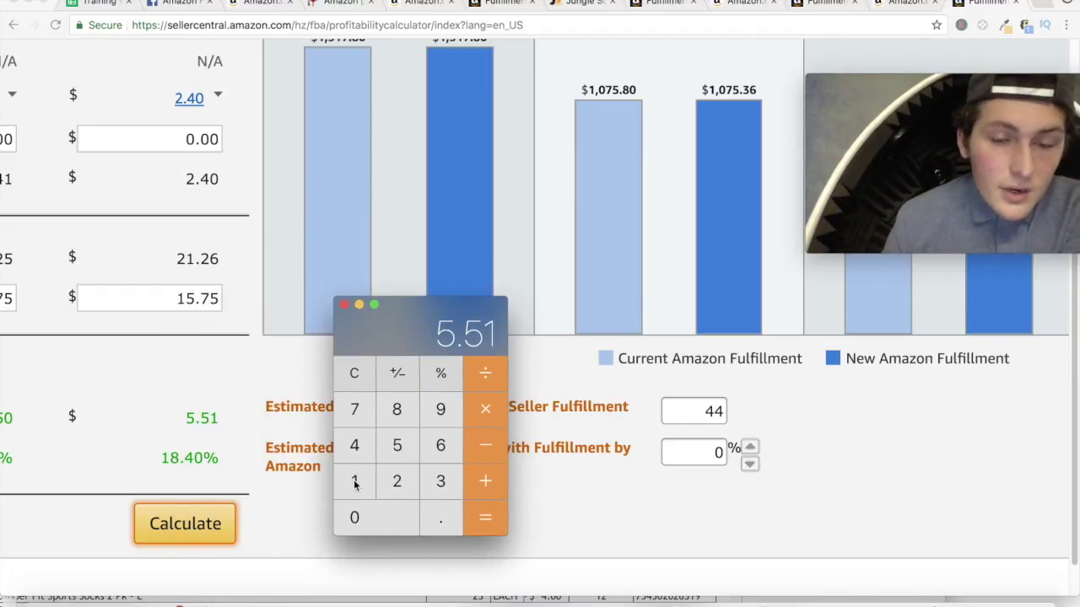
pyautogui.click(475, 387)
pyautogui.click(364, 482)
pyautogui.click(397, 448)
pyautogui.click(438, 516)
pyautogui.click(355, 410)
pyautogui.click(394, 447)
pyautogui.click(485, 520)
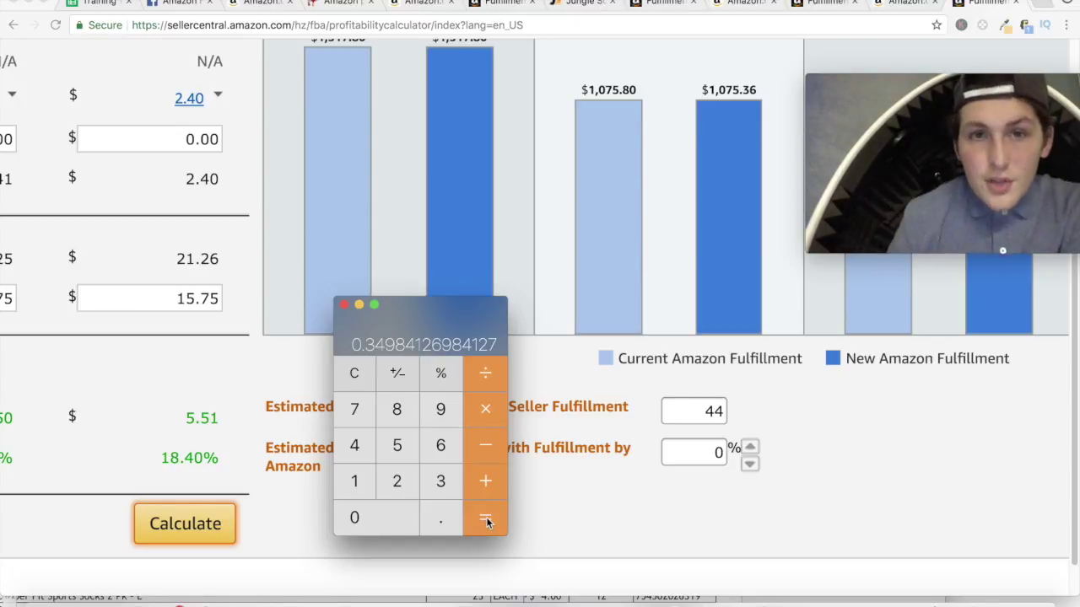
# Step: Return to the spreadsheet and enter 35% as the ROI for B01MT550TG
pyautogui.click(98, 4)
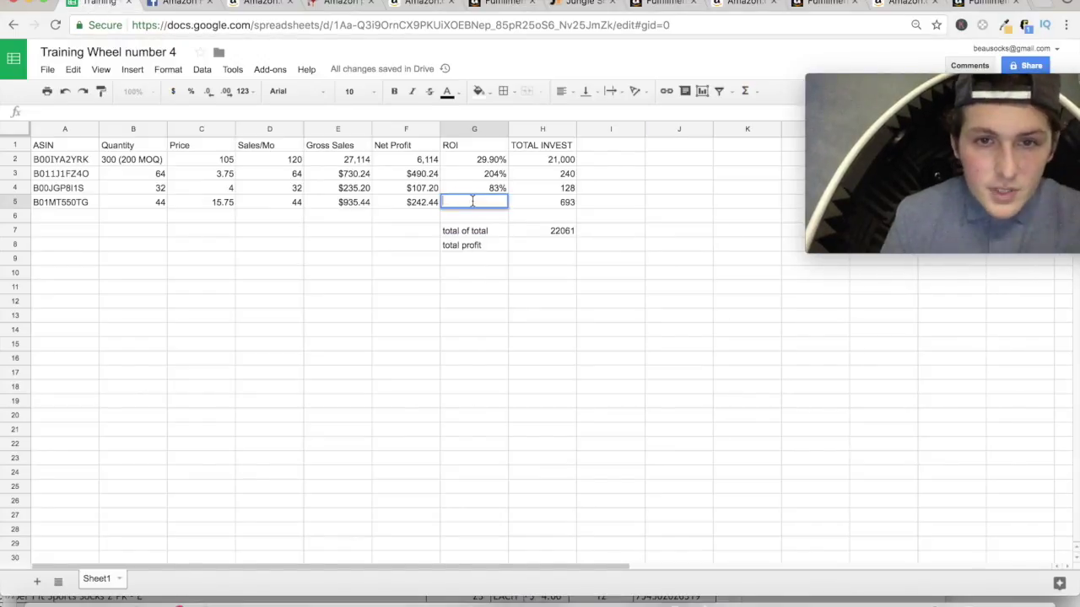
pyautogui.write('35%')
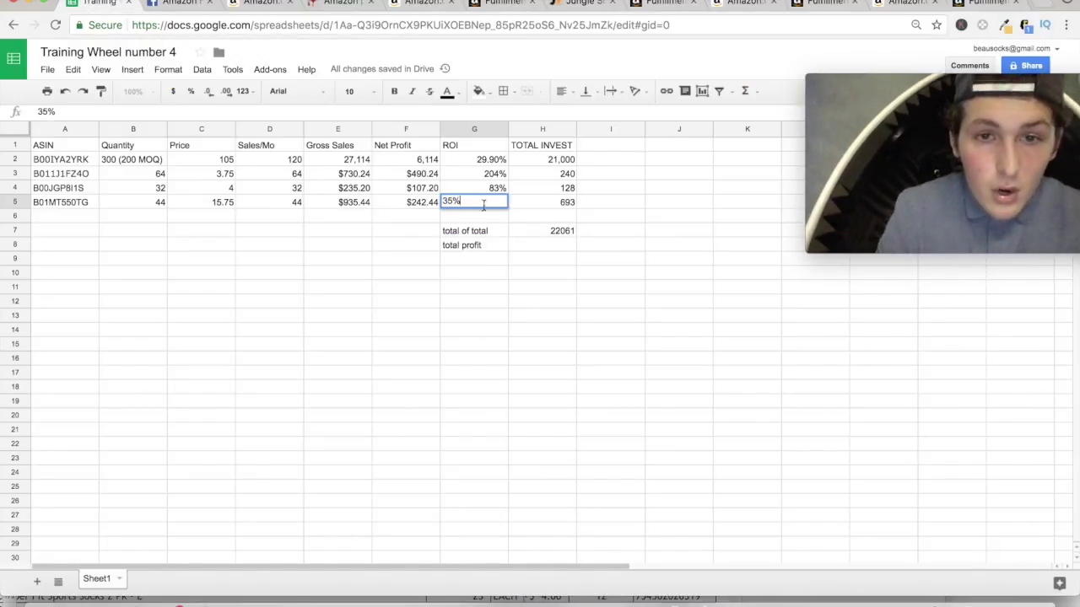
pyautogui.click(542, 217)
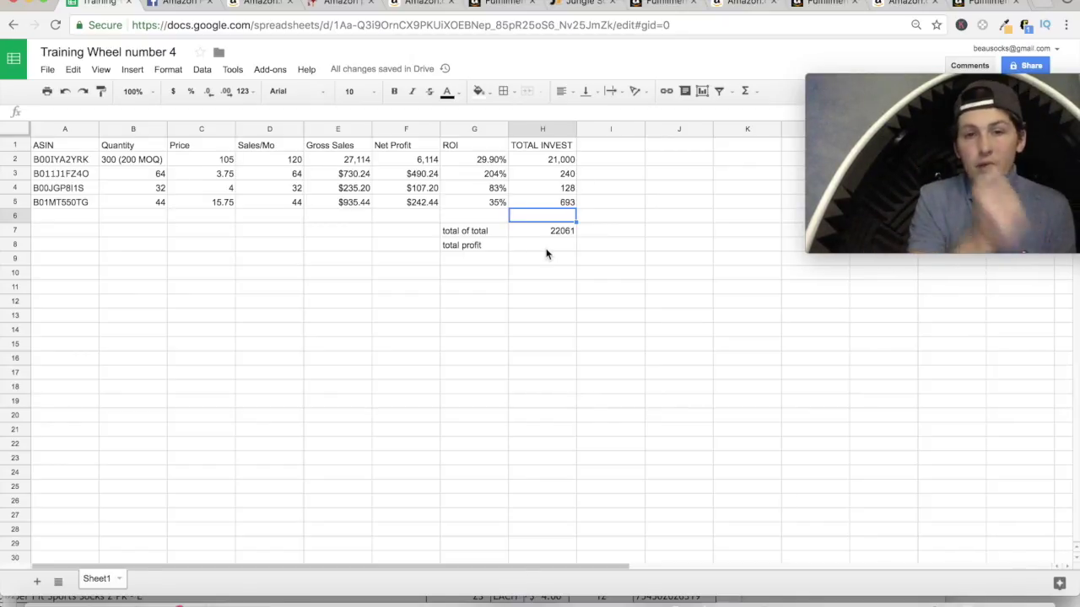
# Step: Rewrite the total of total amount as $22,061, with a dollar sign and thousands comma
pyautogui.click(489, 230)
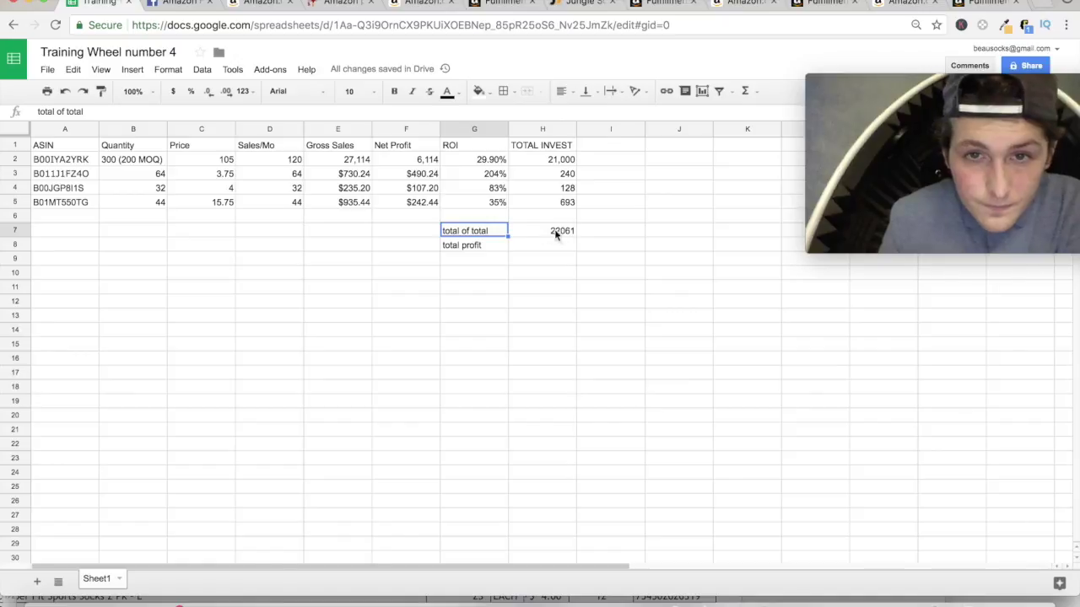
pyautogui.doubleClick(545, 232)
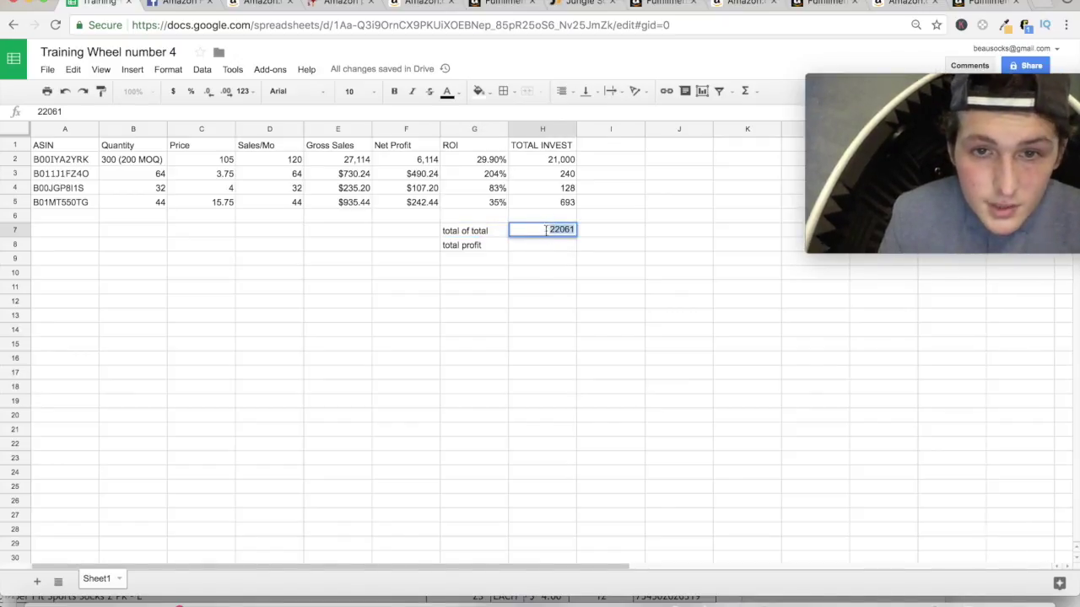
pyautogui.click(548, 229)
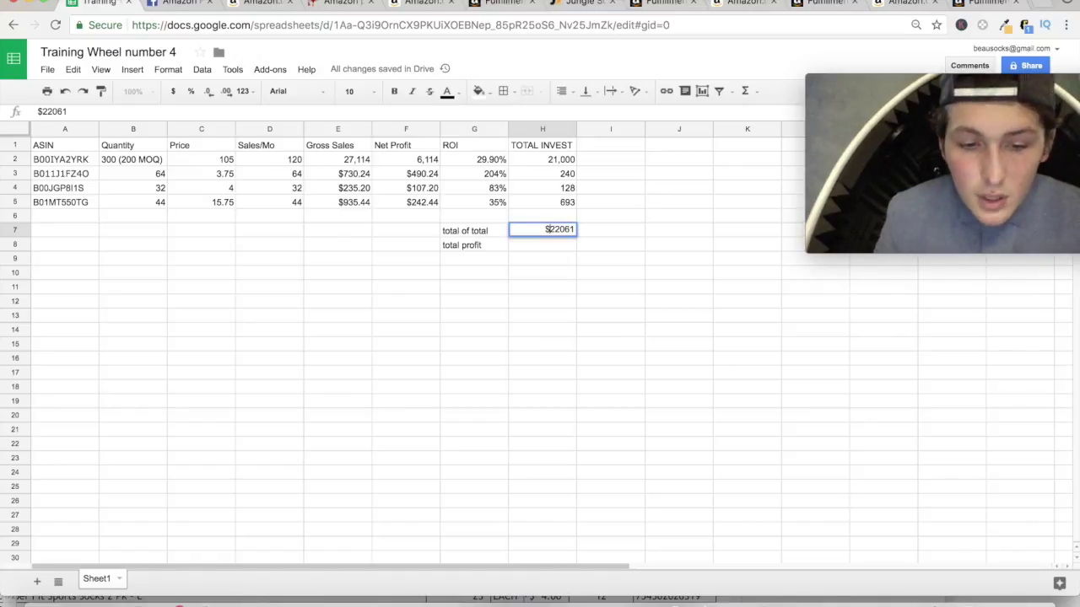
pyautogui.write('$')
pyautogui.press('Return')
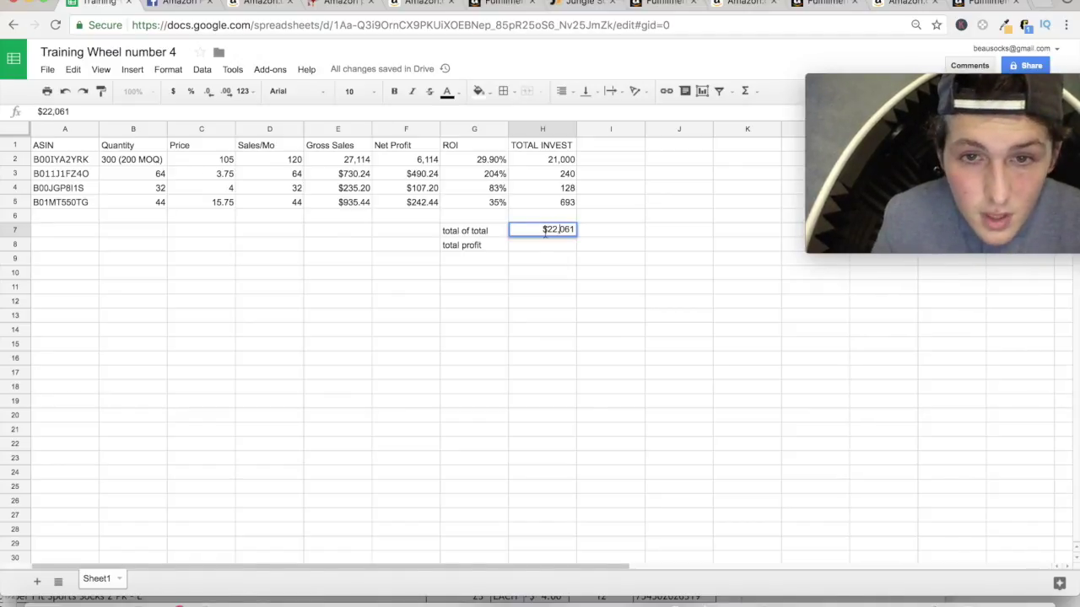
# Step: Re-enter the net profit for B00IYA2YRK with a thousands comma as 6,114
pyautogui.doubleClick(413, 159)
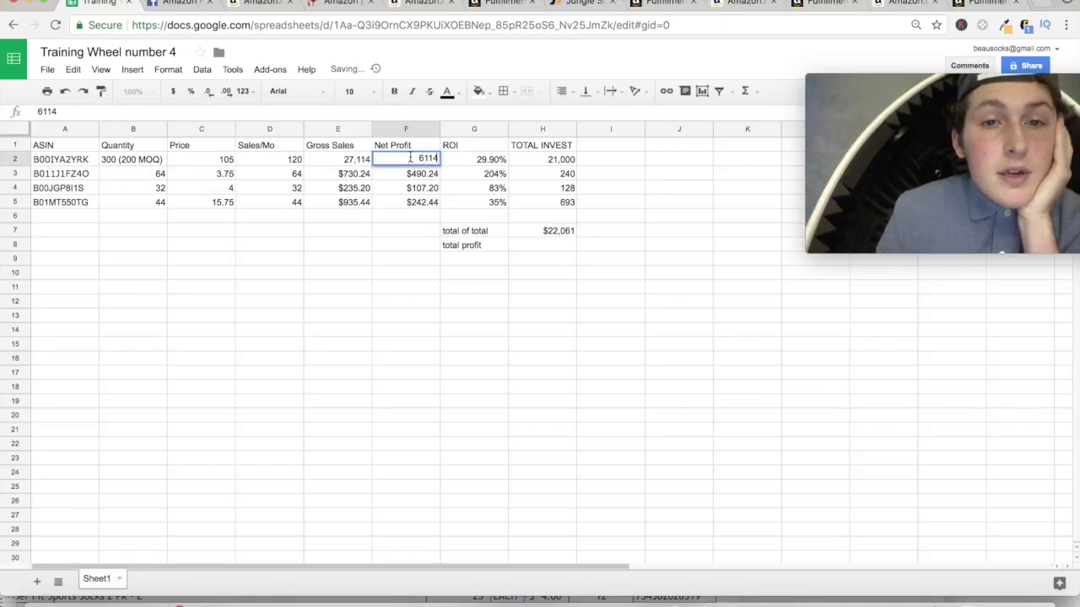
pyautogui.write(',')
pyautogui.click(436, 247)
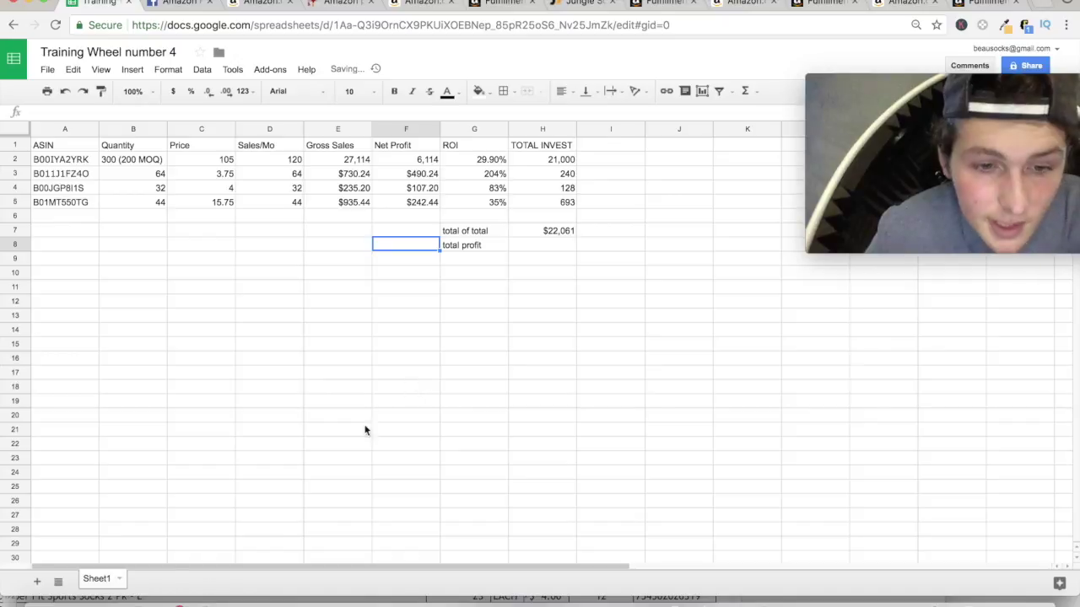
pyautogui.click(105, 597)
pyautogui.click(126, 374)
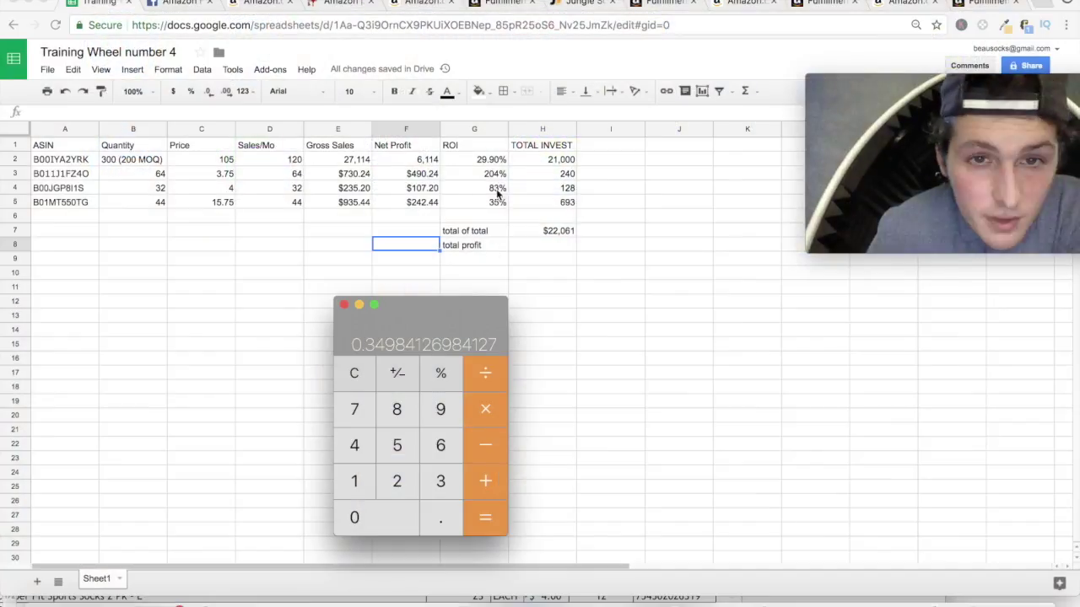
pyautogui.moveTo(461, 309); pyautogui.dragTo(260, 133)
pyautogui.click(145, 128)
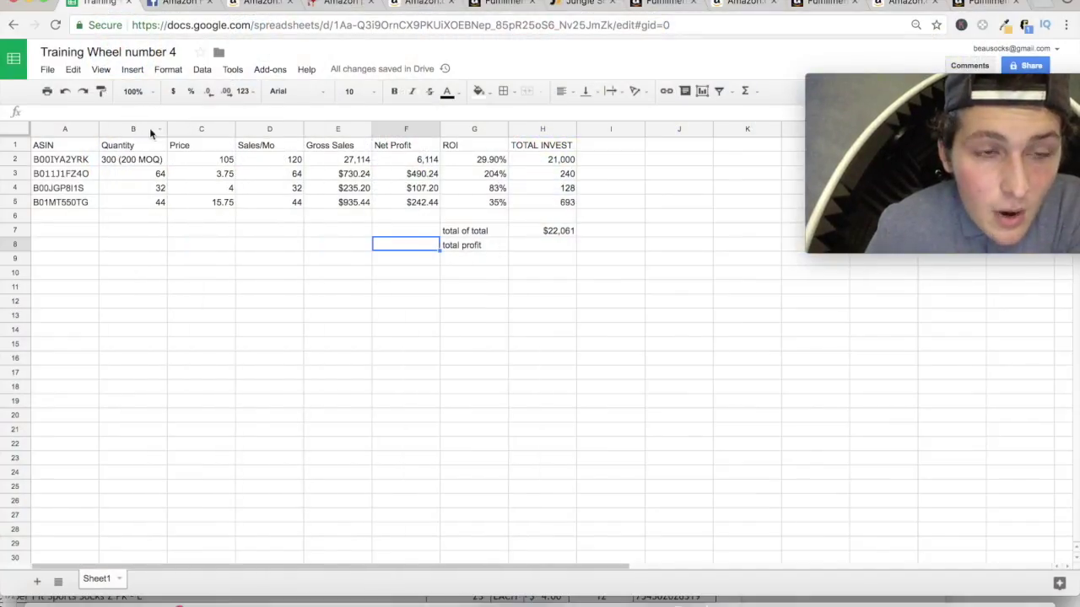
pyautogui.click(149, 129)
pyautogui.click(404, 219)
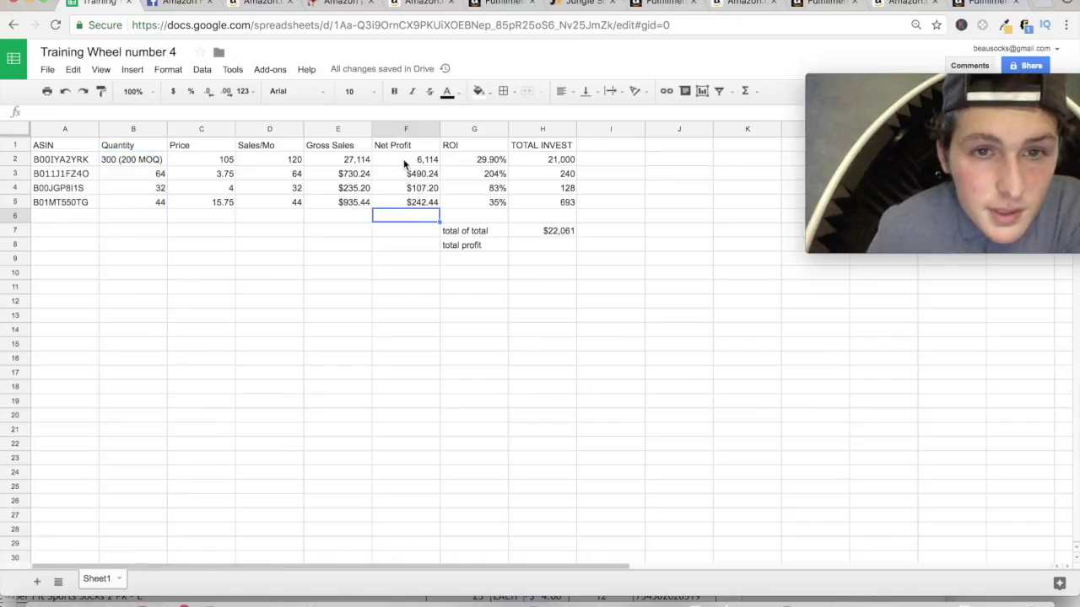
# Step: Open the Calculator and start the profit sum with B00IYA2YRK's net profit of 6114
pyautogui.click(140, 588)
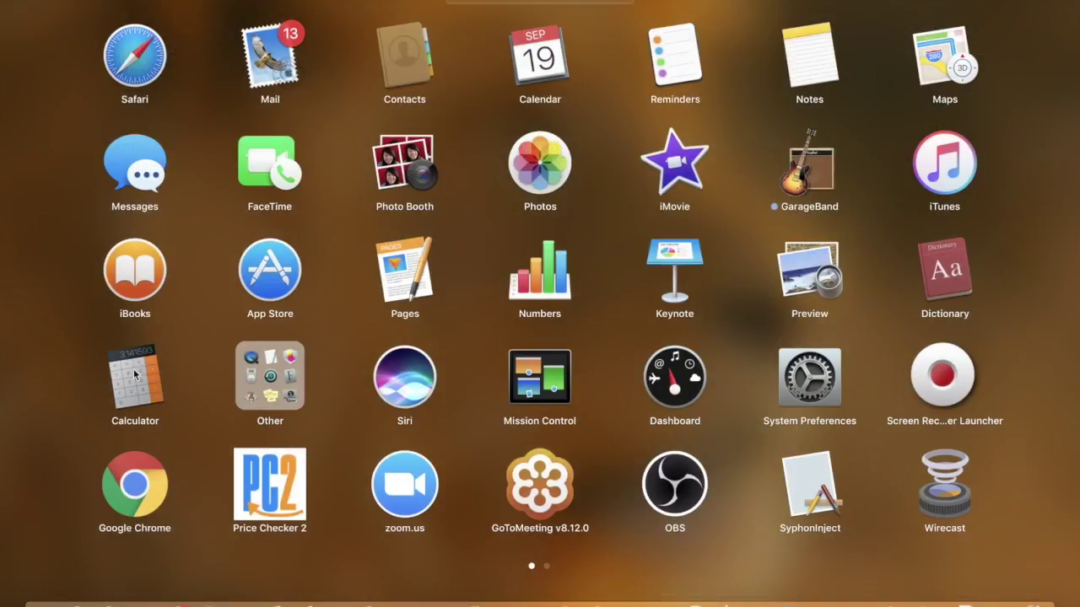
pyautogui.click(334, 190)
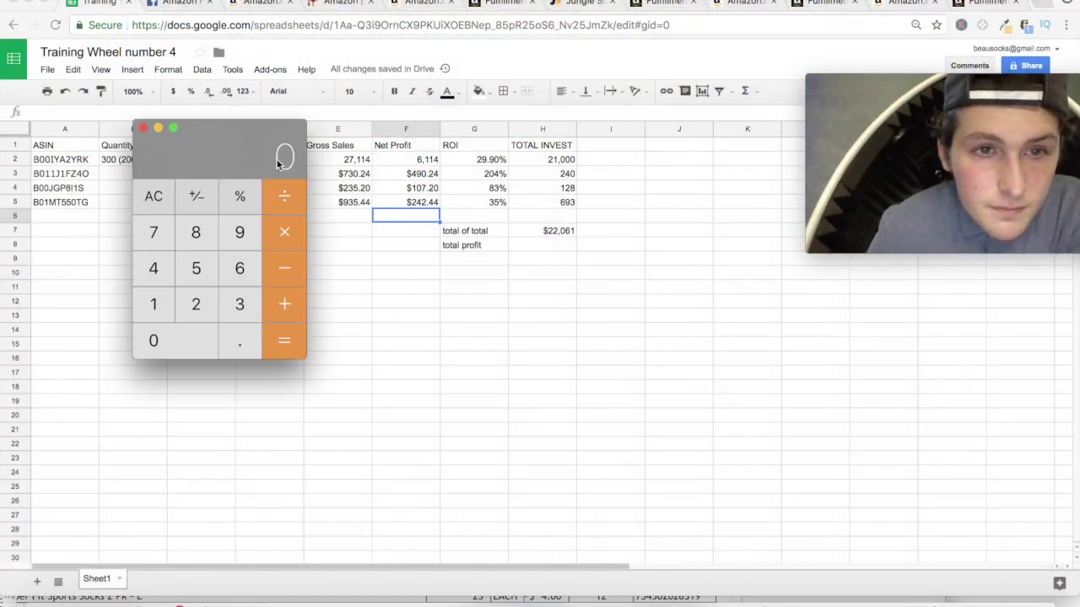
pyautogui.moveTo(251, 144); pyautogui.dragTo(251, 124)
pyautogui.write('6144')
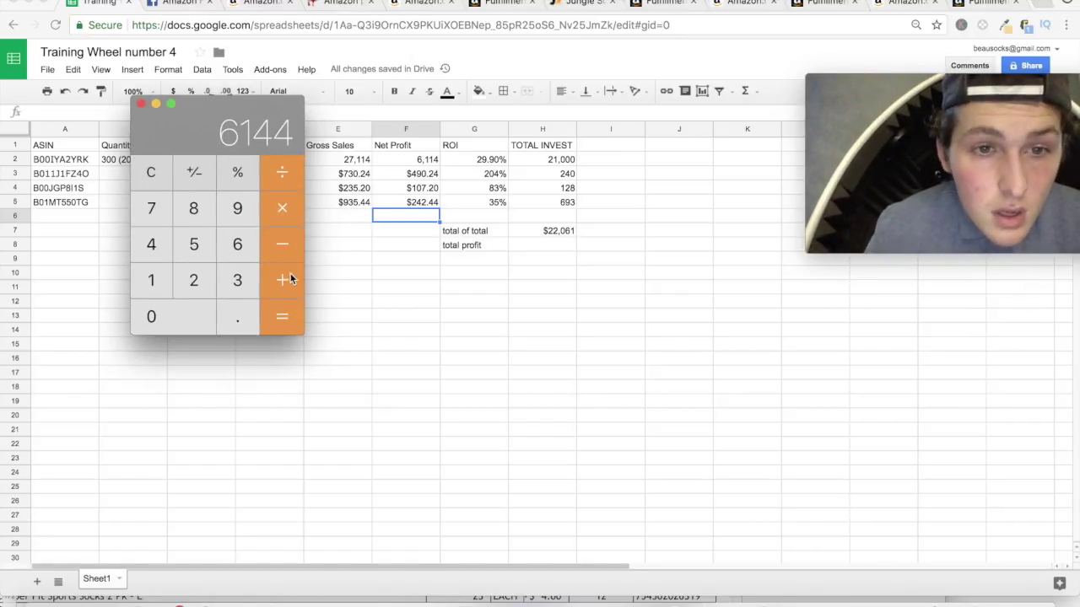
pyautogui.click(151, 173)
pyautogui.write('61')
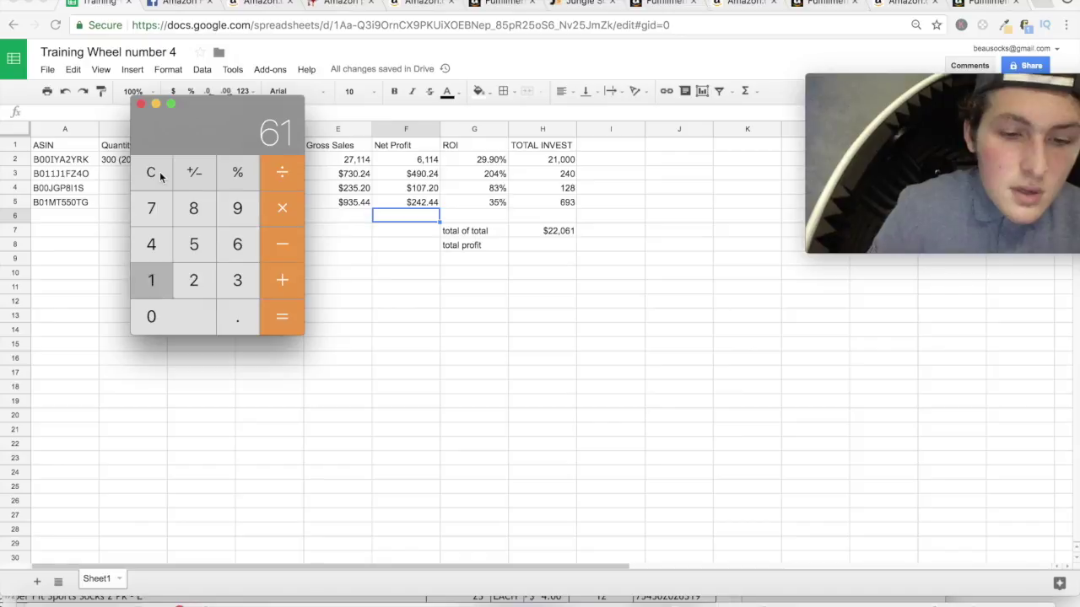
pyautogui.write('14')
pyautogui.click(282, 280)
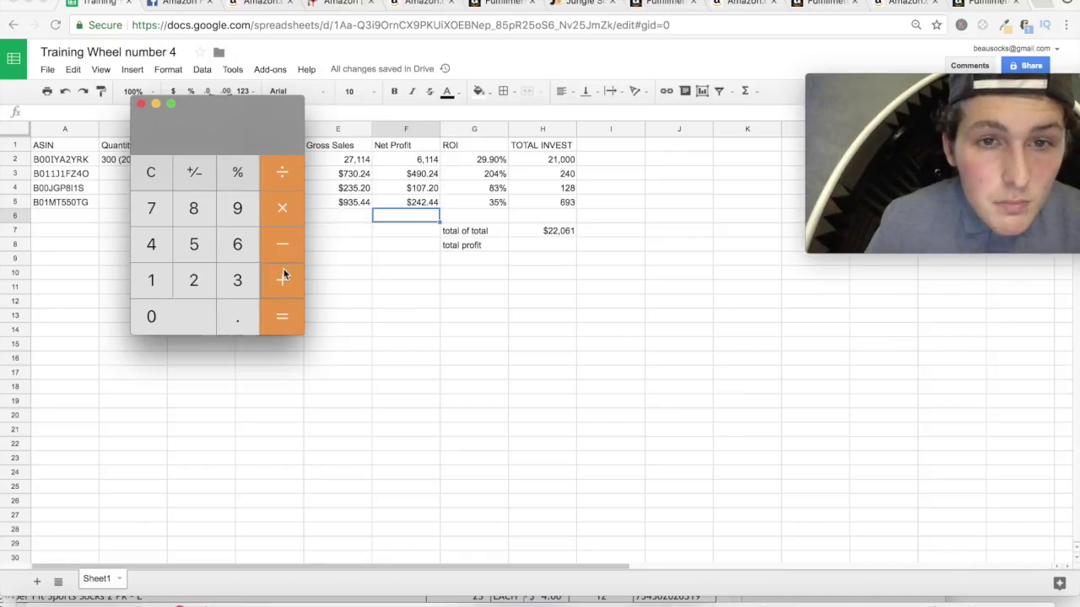
# Step: Add the whole-dollar net profits of the other three products, 490, 107 and 242, to the sum
pyautogui.click(159, 248)
pyautogui.click(221, 218)
pyautogui.click(179, 319)
pyautogui.click(273, 285)
pyautogui.click(142, 284)
pyautogui.click(150, 315)
pyautogui.click(152, 210)
pyautogui.click(278, 282)
pyautogui.click(204, 285)
pyautogui.click(152, 243)
pyautogui.click(193, 281)
pyautogui.click(283, 283)
# Step: Add the cents of the three products' net profits, .44, .2 and .24, and compute the total
pyautogui.click(240, 321)
pyautogui.click(153, 245)
pyautogui.click(154, 244)
pyautogui.click(276, 285)
pyautogui.click(231, 314)
pyautogui.click(199, 287)
pyautogui.click(291, 281)
pyautogui.click(239, 316)
pyautogui.click(195, 282)
pyautogui.click(160, 253)
pyautogui.click(289, 323)
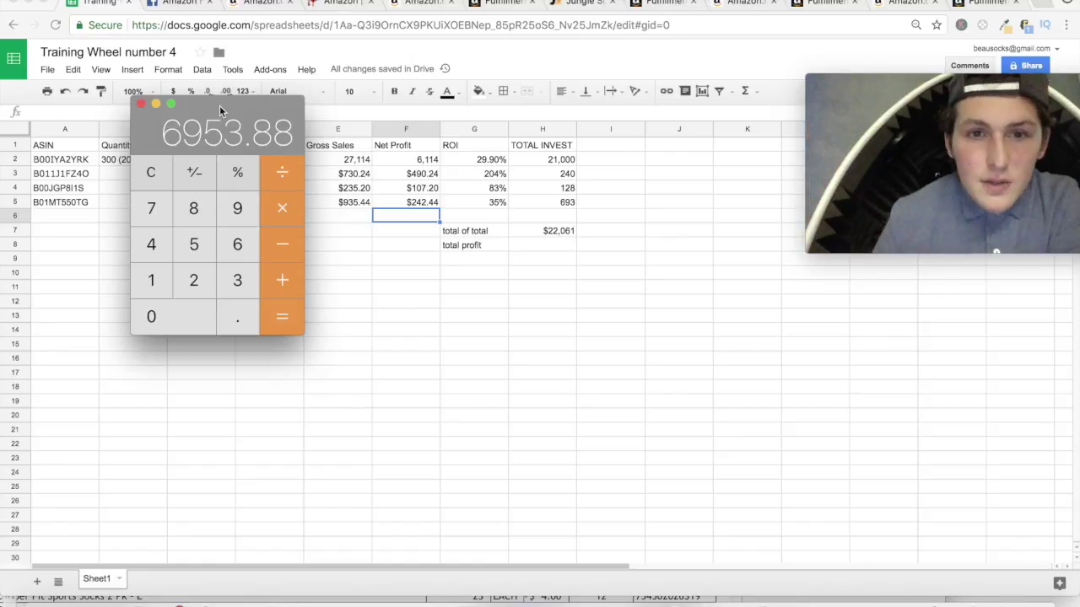
# Step: Return to the spreadsheet and enter 6953.88 as the total profit in cell H8
pyautogui.moveTo(247, 101); pyautogui.dragTo(246, 111)
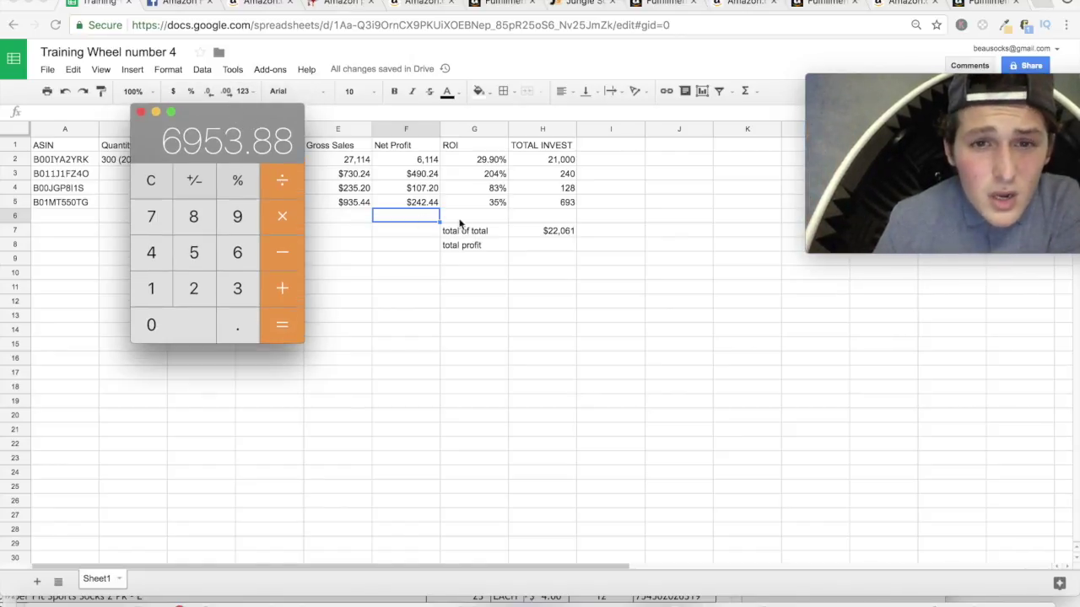
pyautogui.moveTo(212, 148); pyautogui.dragTo(211, 146)
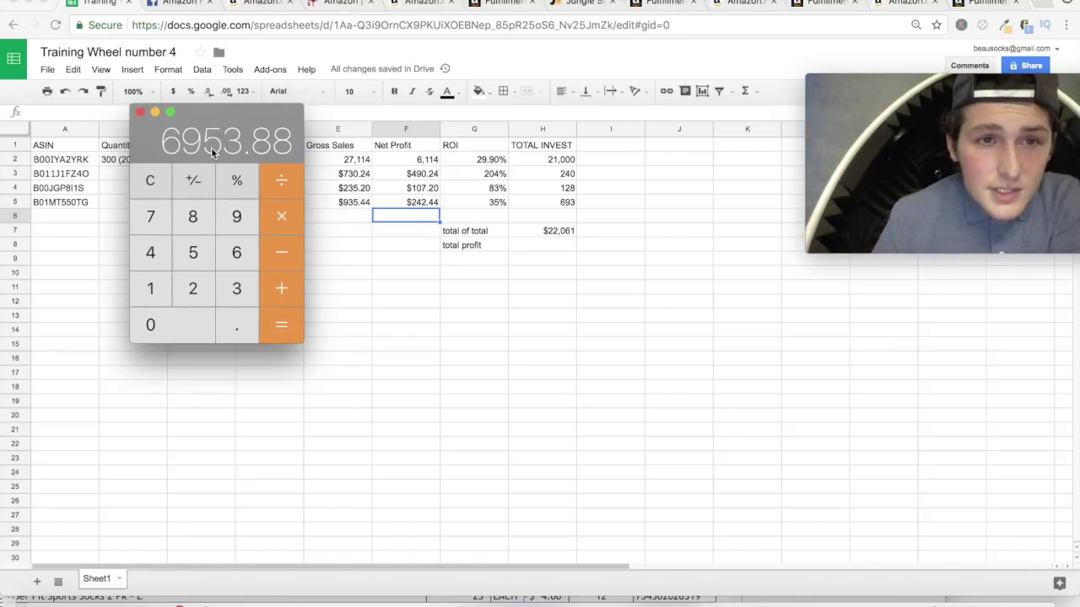
pyautogui.click(535, 246)
pyautogui.write('6')
pyautogui.press('BackSpace')
pyautogui.write('695')
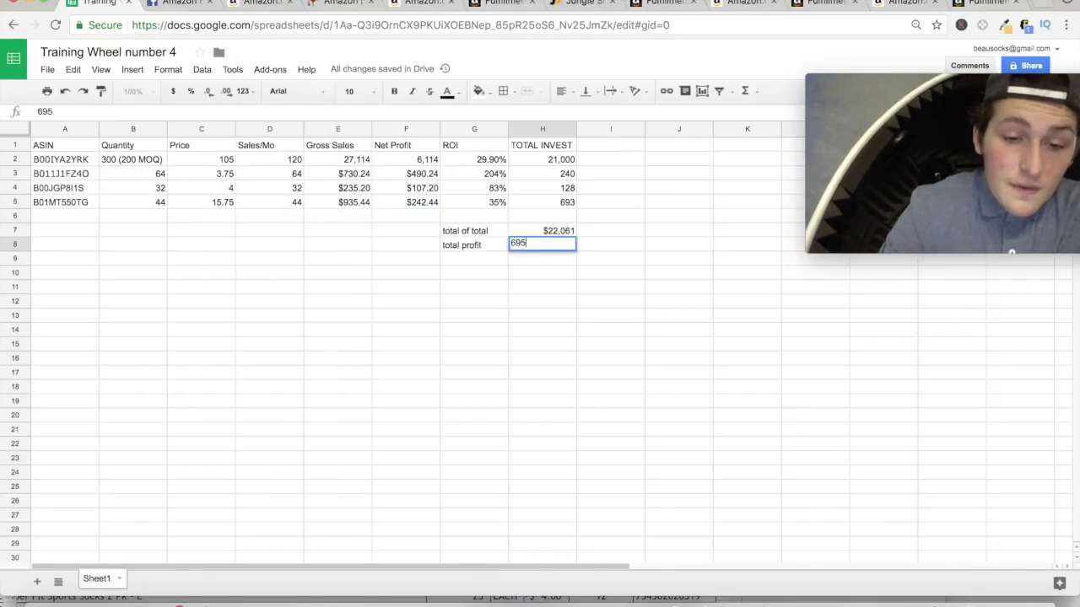
pyautogui.write('3.88')
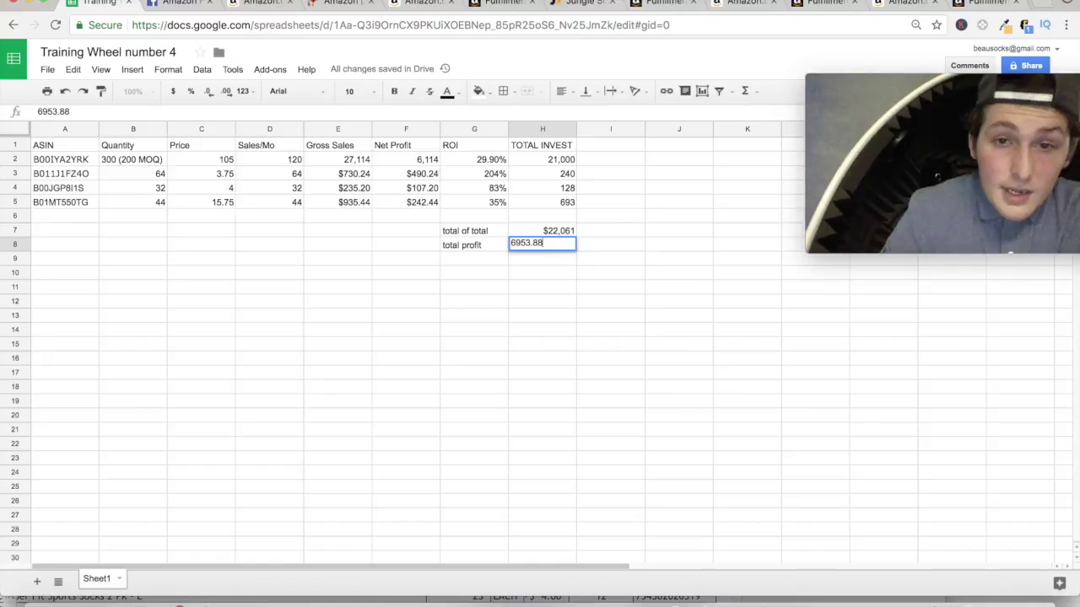
pyautogui.click(559, 284)
# Step: Rewrite the total profit as $6,953.88, with a dollar sign and thousands comma
pyautogui.click(537, 246)
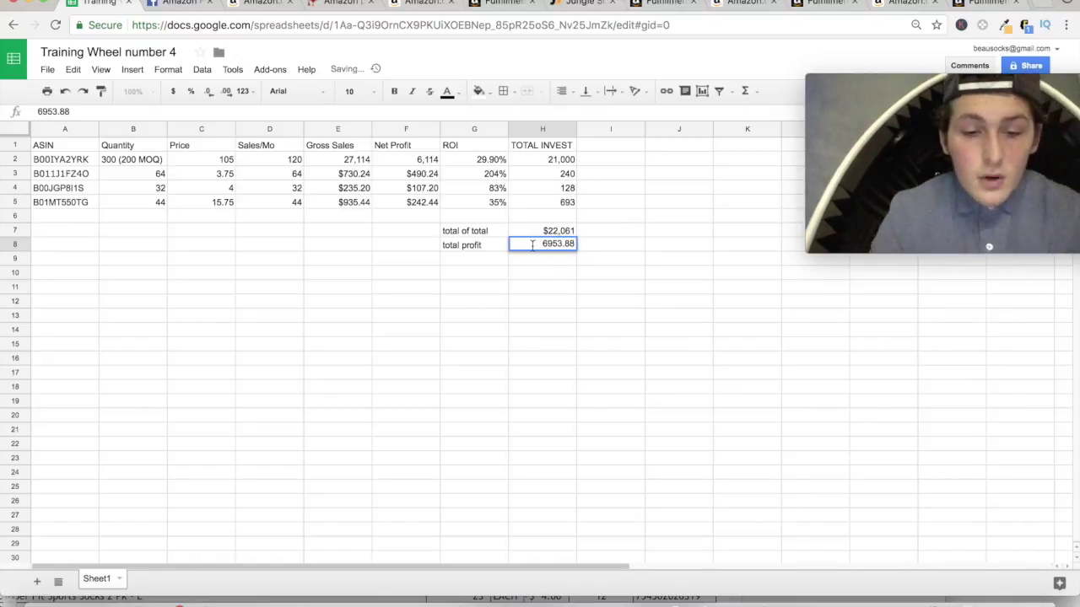
pyautogui.hotkey('ctrl', 'shift', '4')
pyautogui.click(547, 290)
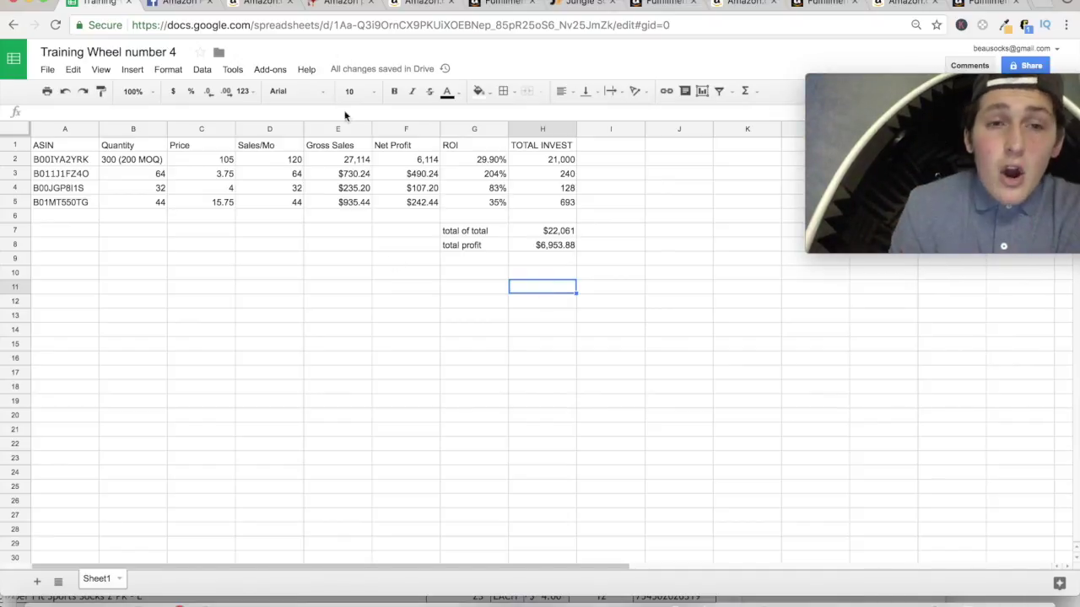
# Step: Switch to the Amazon FBA University group on Facebook
pyautogui.click(172, 7)
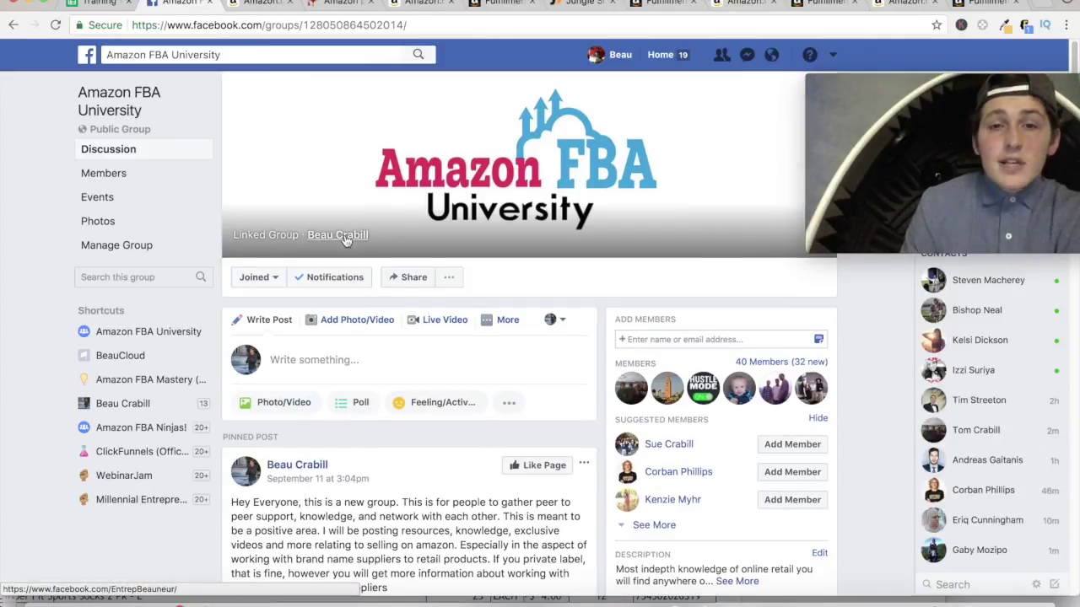
pyautogui.moveTo(346, 241)
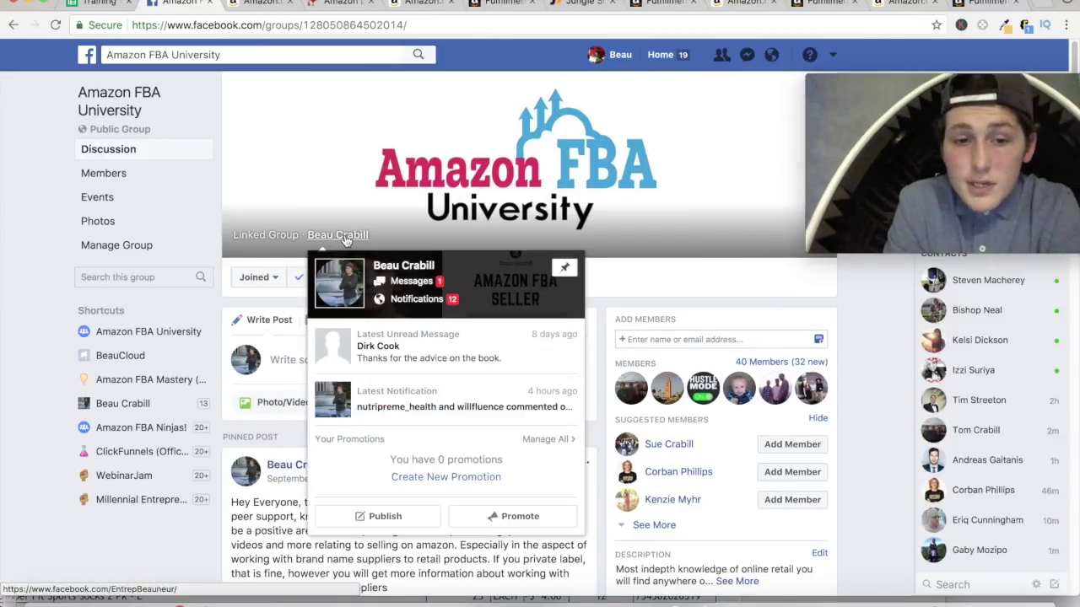